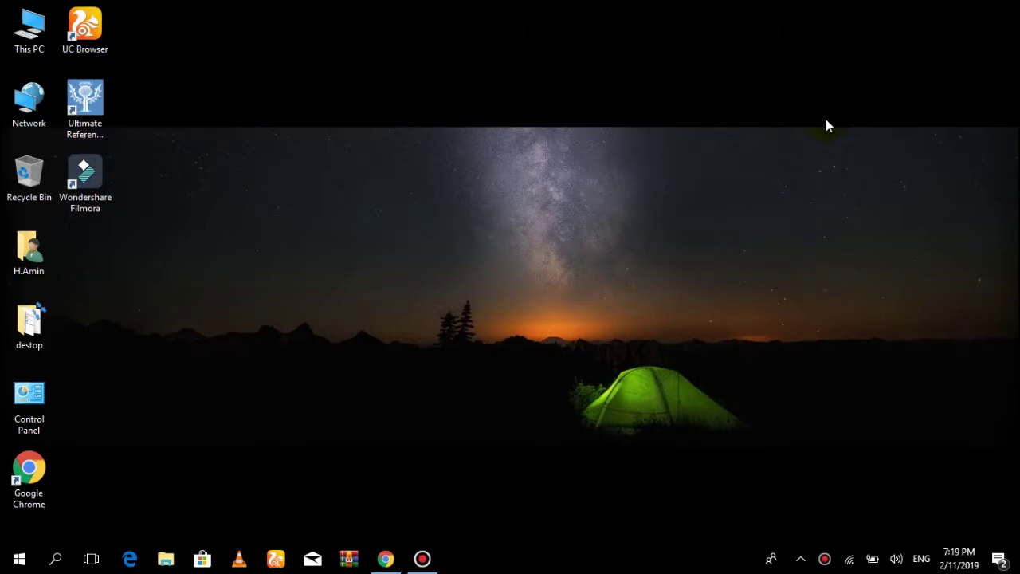
Launch Wondershare Filmora 8.7.2 from its desktop shortcut
double_click(102, 192)
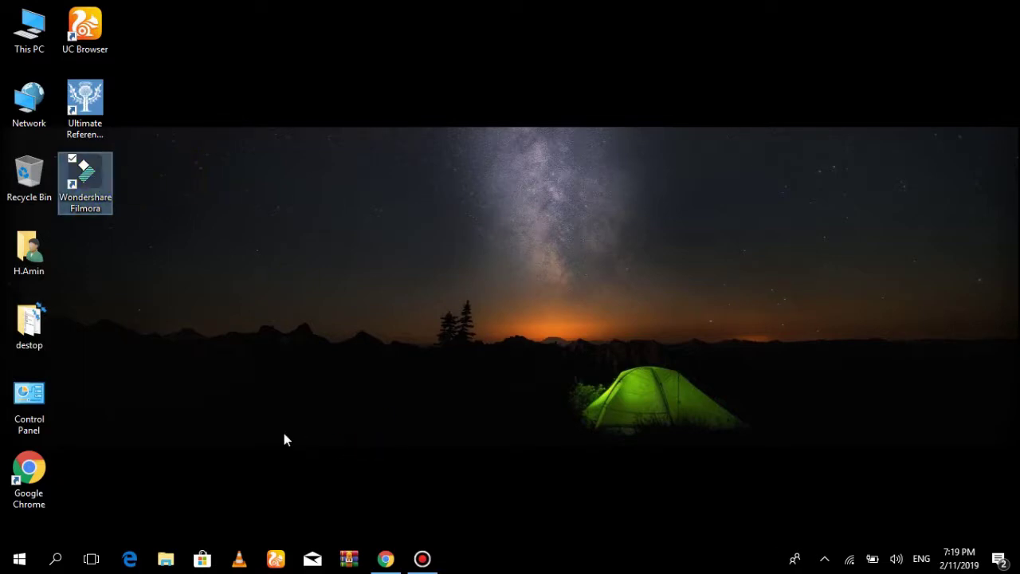
click(389, 558)
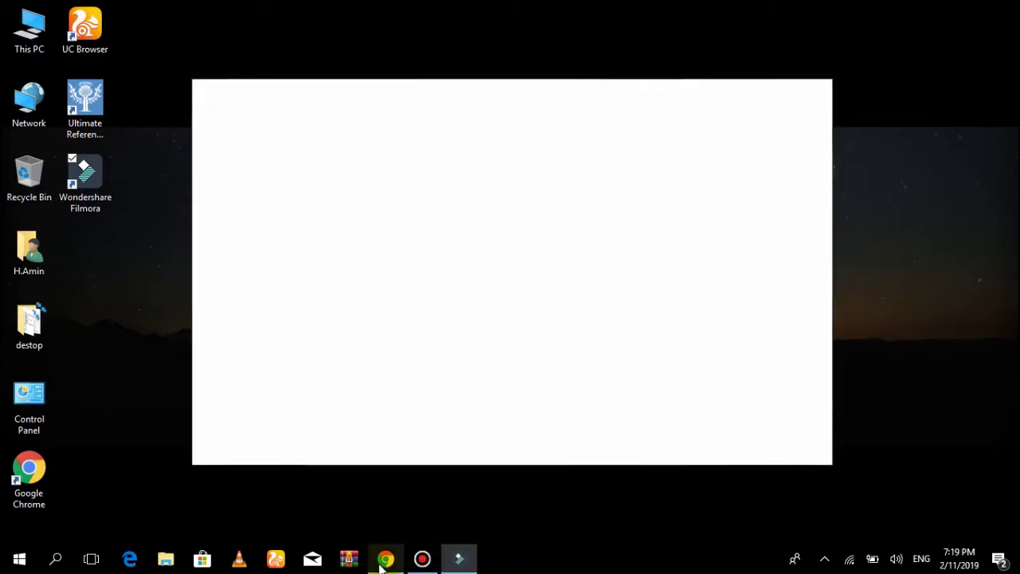
Open the Filmora9 Video Editor page from Chrome's Google results, browse it, then minimize Chrome
click(386, 560)
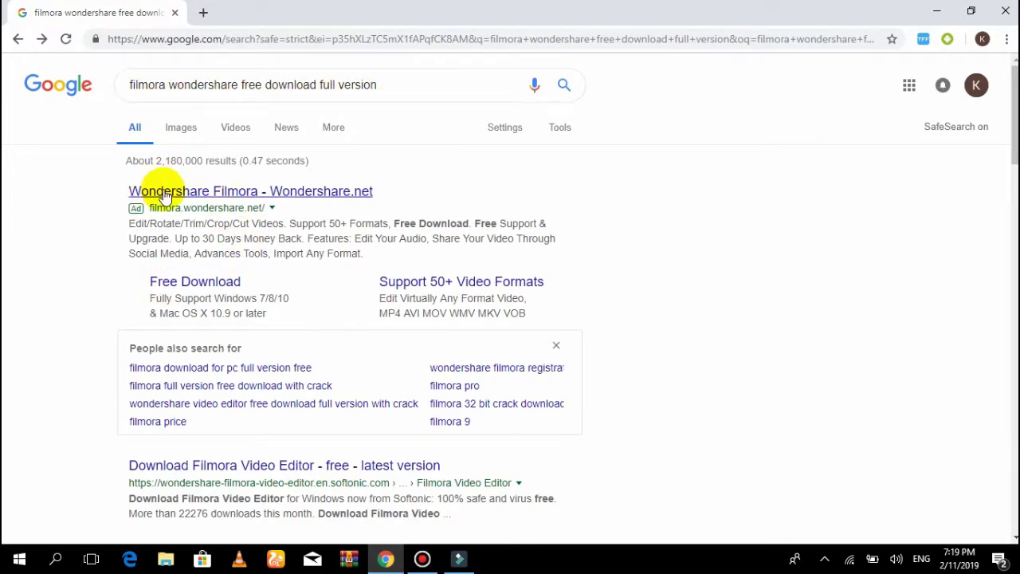
click(243, 195)
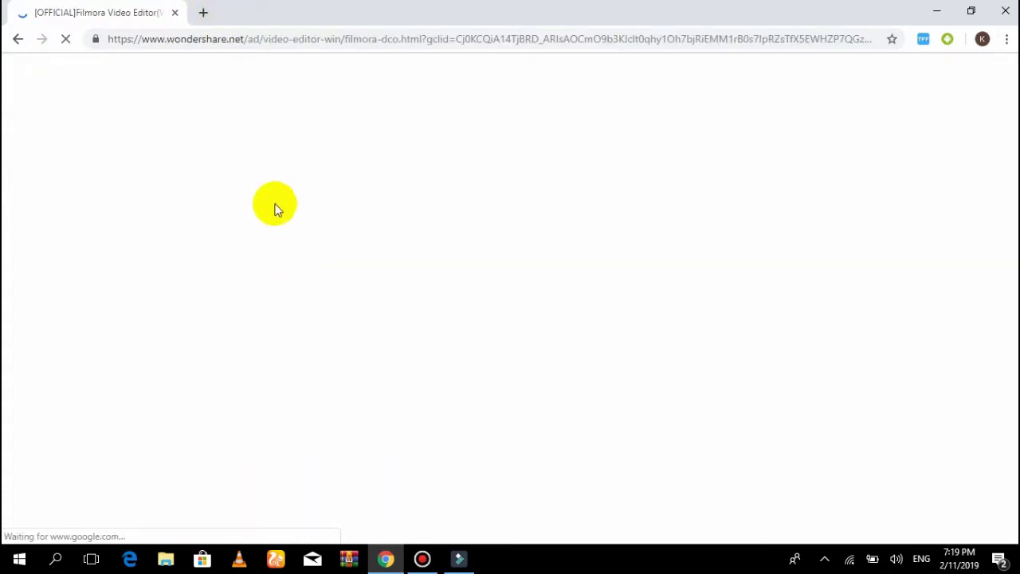
scroll(95, 273, down, 3)
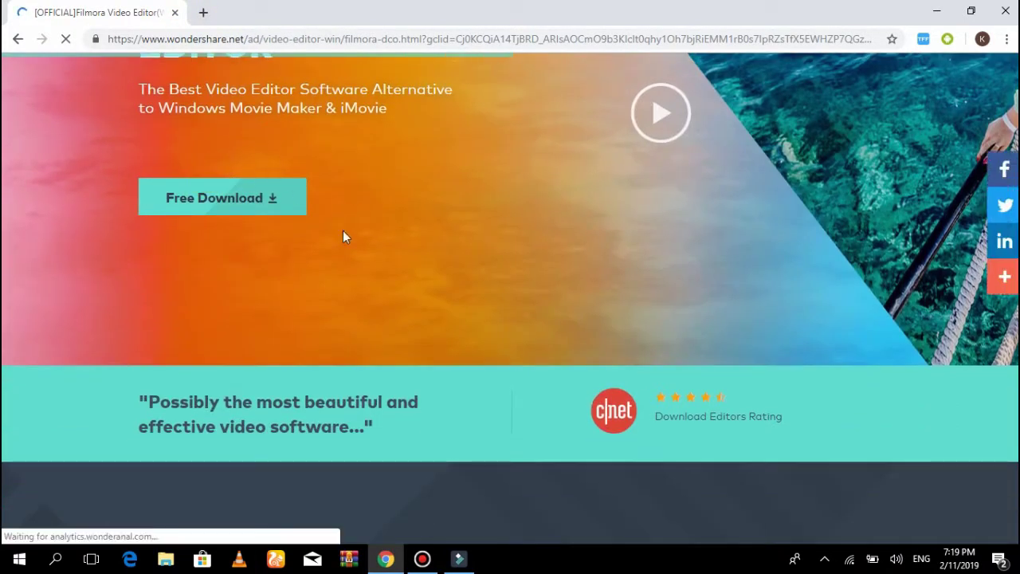
scroll(722, 220, up, 3)
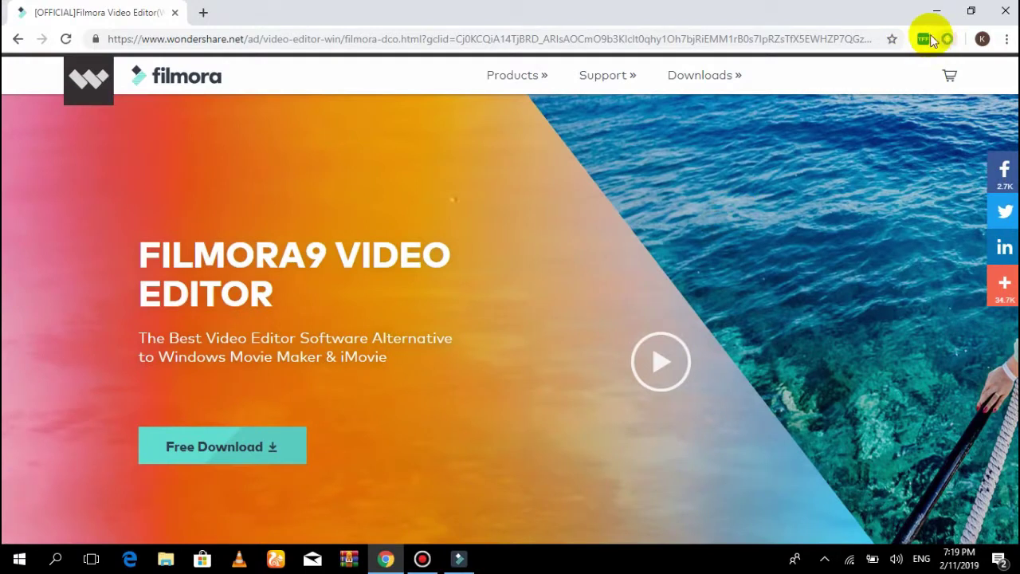
scroll(593, 271, down, 3)
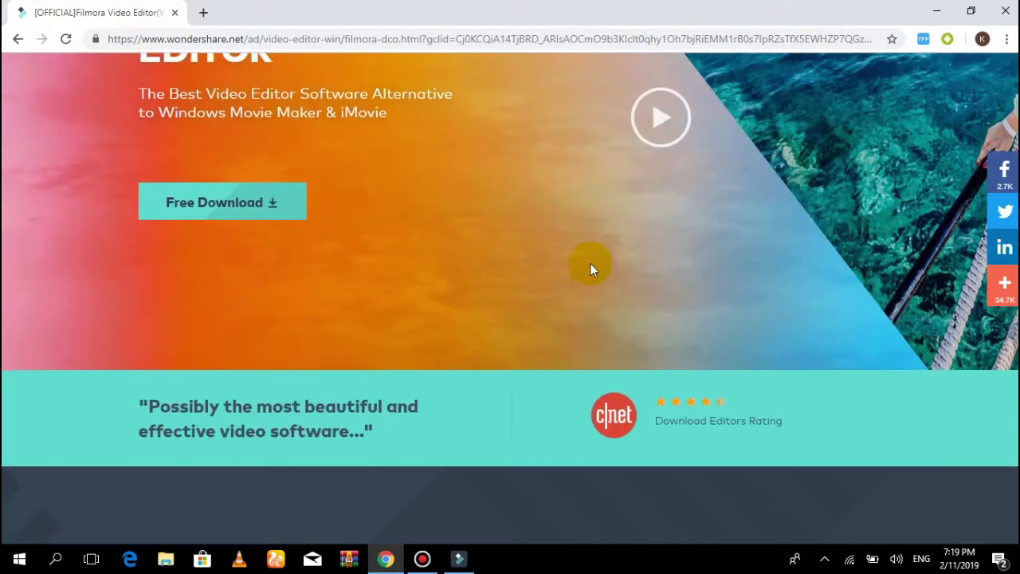
scroll(589, 264, up, 2)
scroll(510, 195, up, 2)
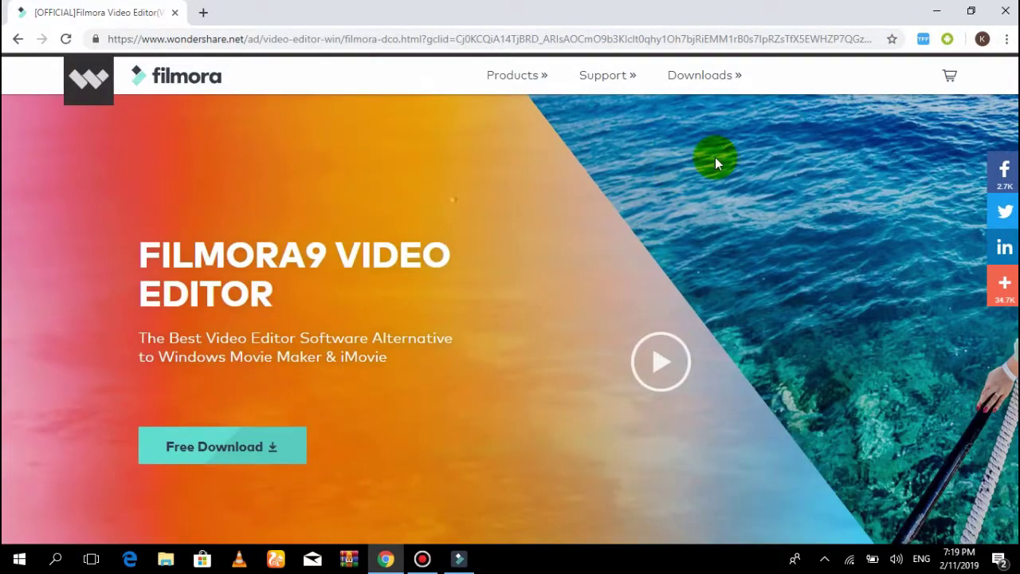
click(936, 15)
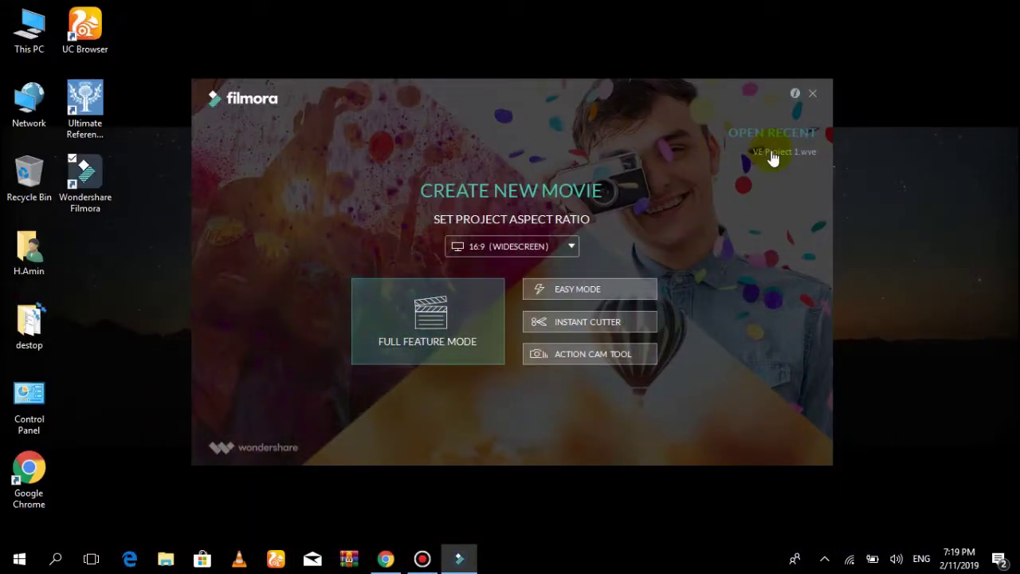
Keep the 16:9 (Widescreen) aspect ratio and start the project in Full Feature Mode
click(566, 250)
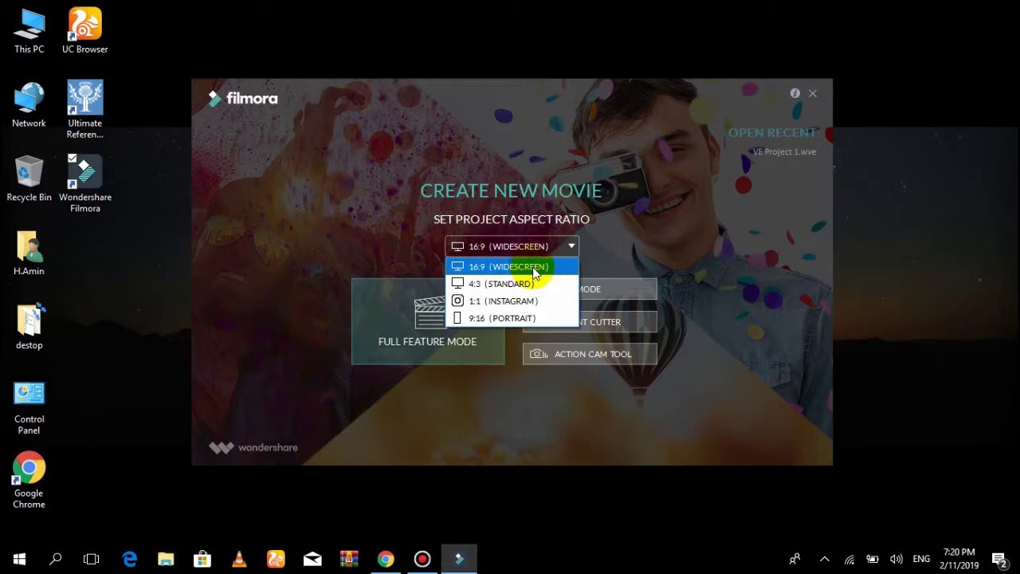
click(534, 269)
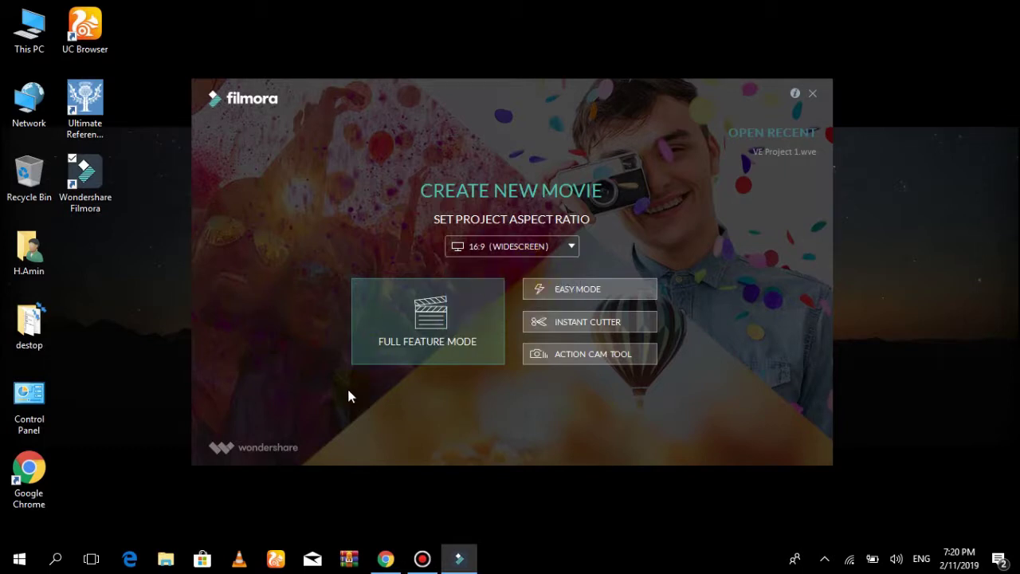
click(596, 292)
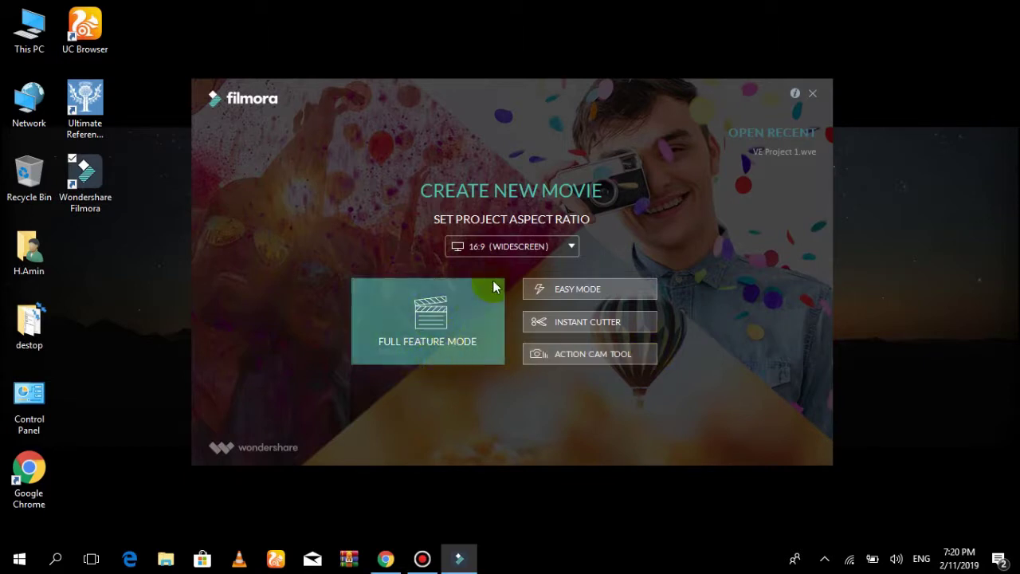
click(400, 311)
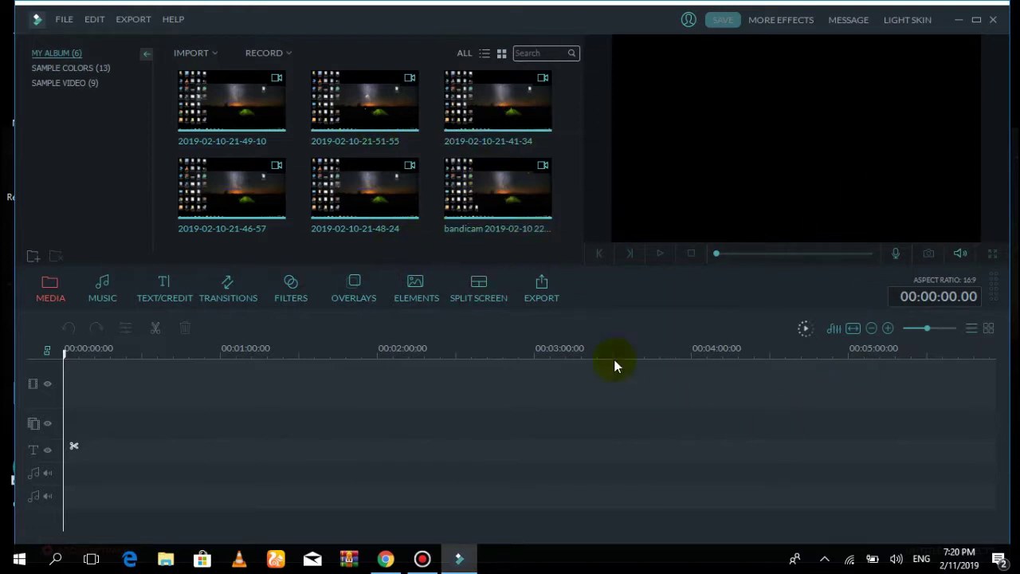
Open the Message Center and close it again
click(694, 255)
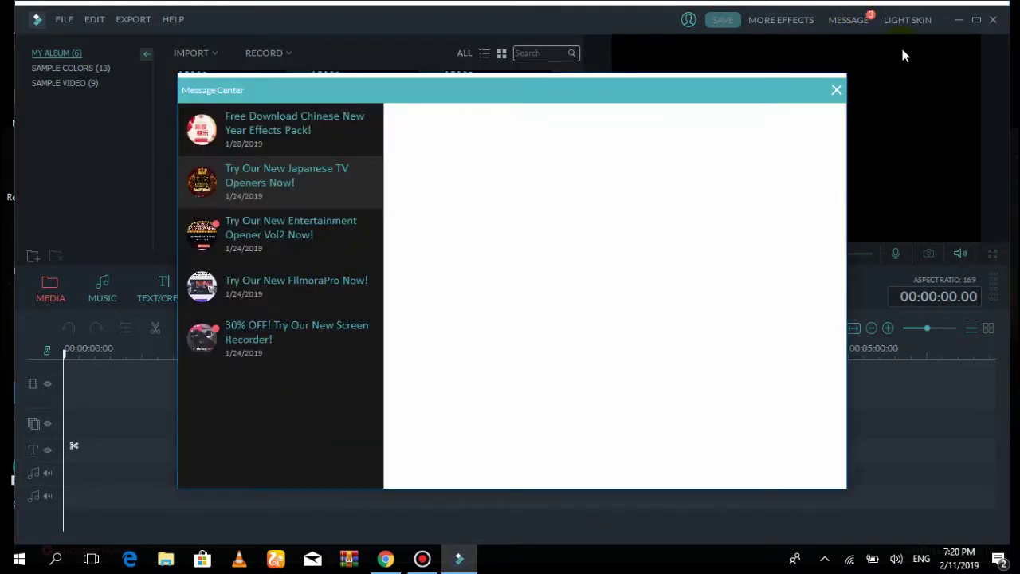
click(836, 91)
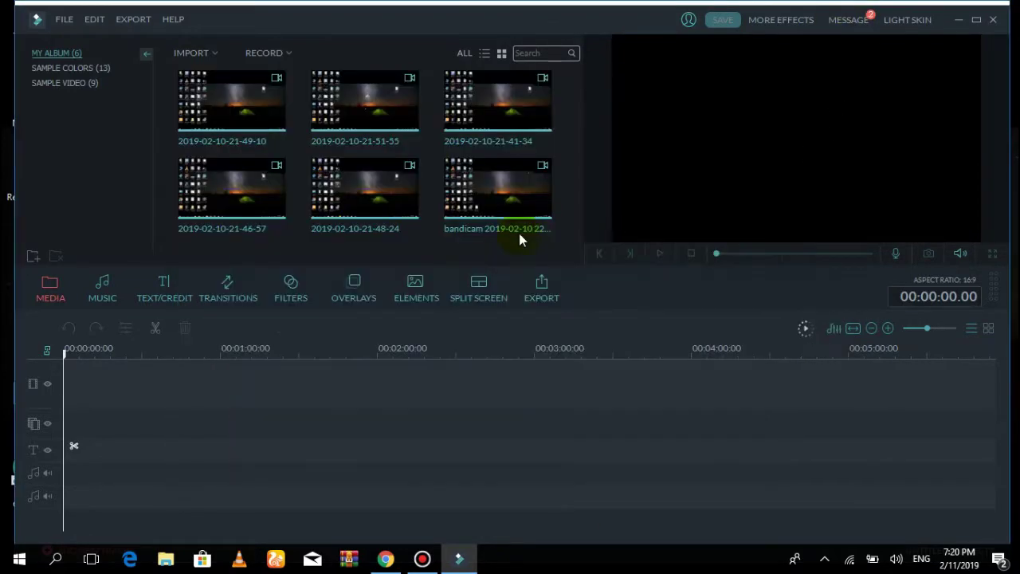
Delete the first three clips from My Album
right_click(460, 123)
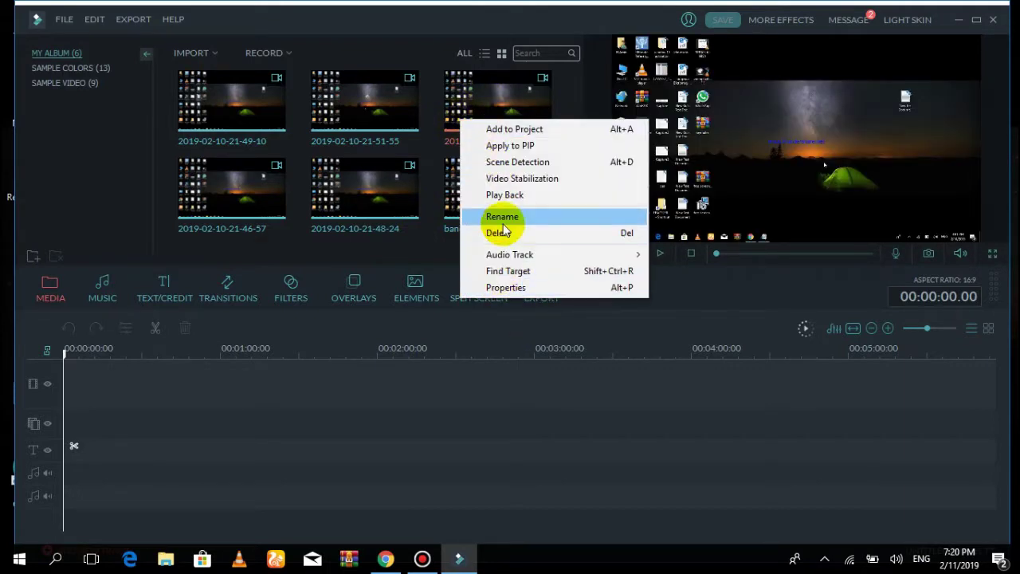
click(500, 232)
right_click(463, 121)
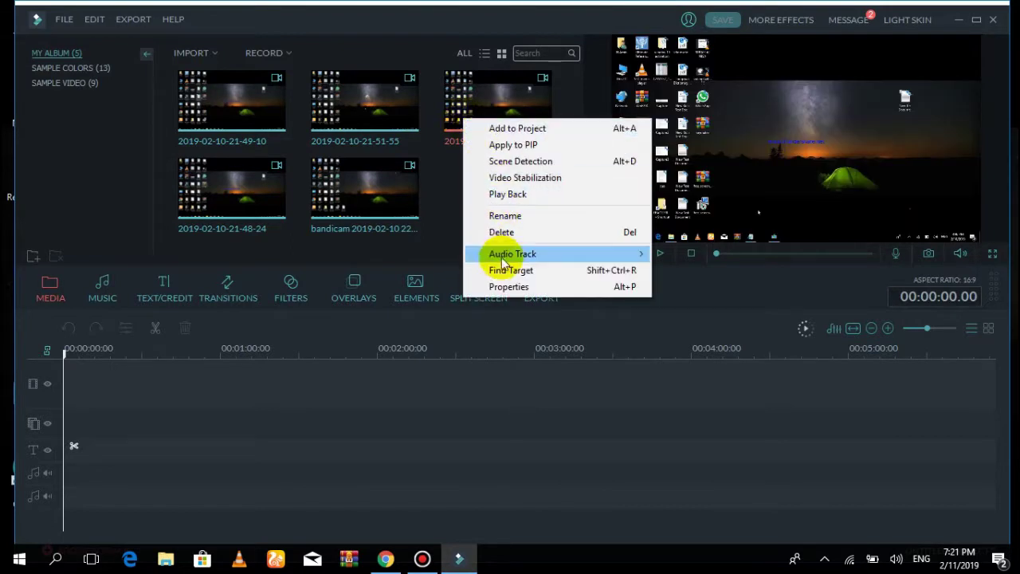
click(500, 231)
right_click(459, 130)
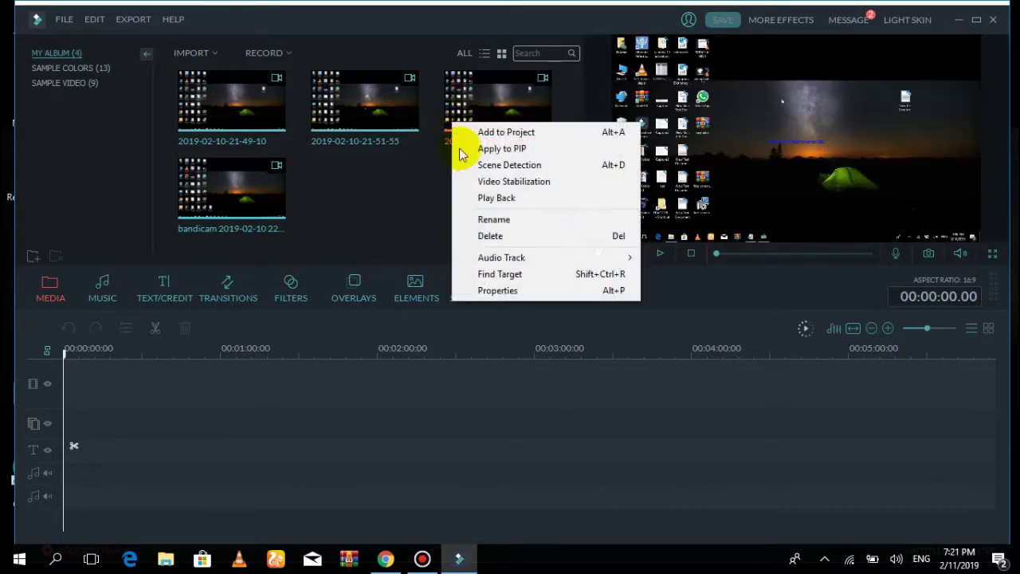
click(478, 235)
Delete the bandicam recording and the last two clips, leaving My Album empty
click(496, 98)
right_click(458, 112)
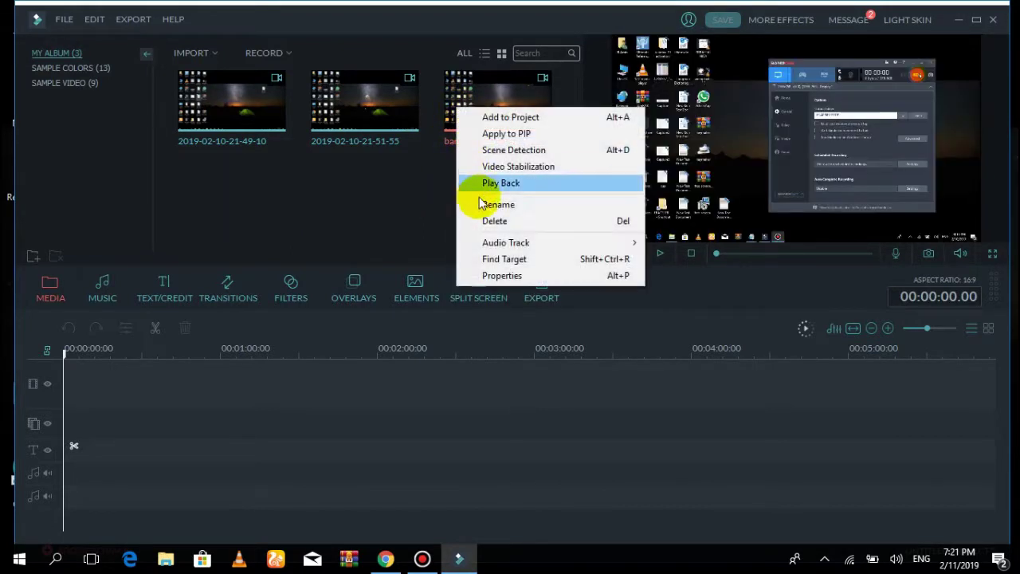
click(493, 221)
right_click(366, 112)
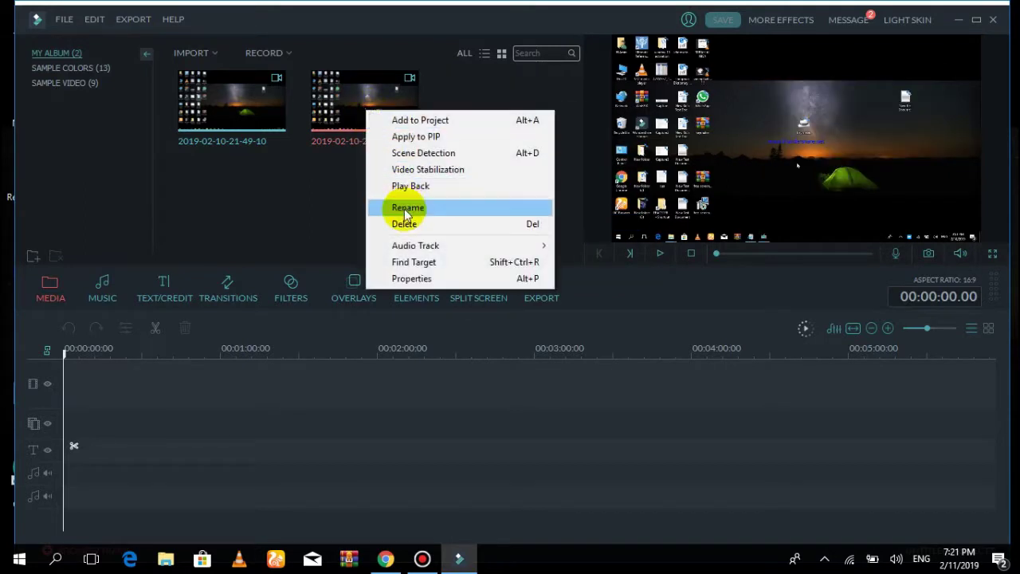
click(404, 223)
right_click(256, 111)
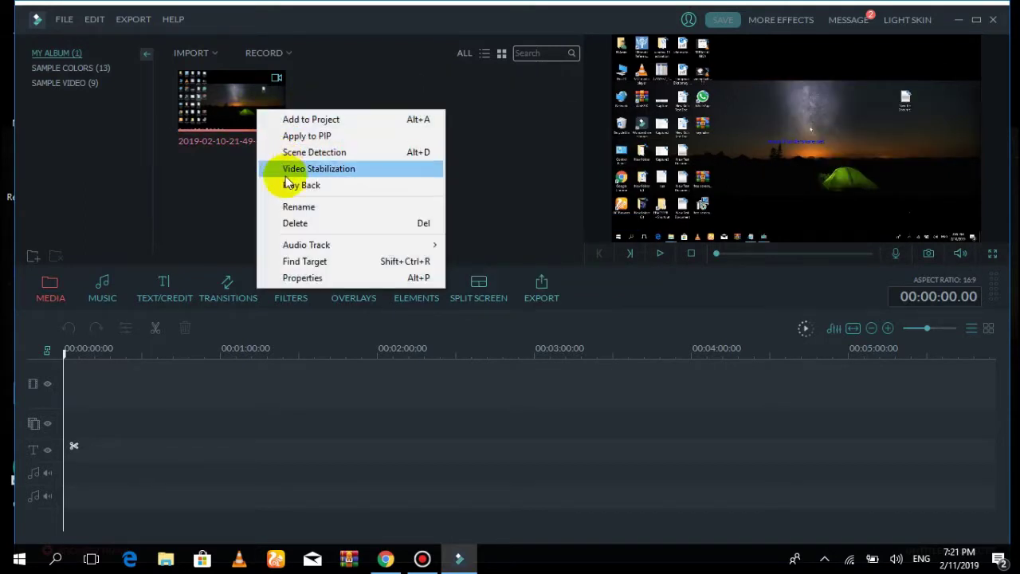
click(296, 225)
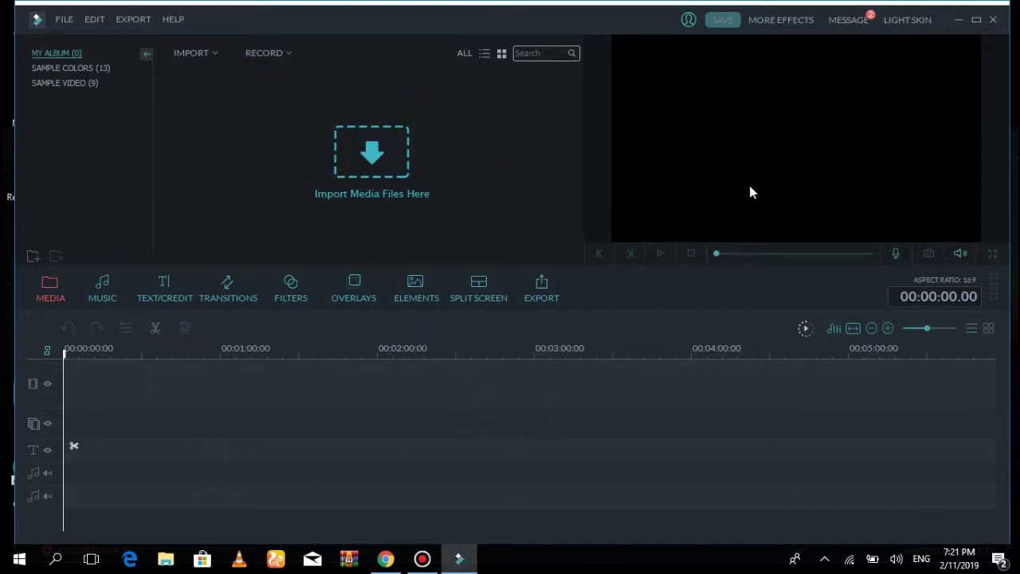
Maximize, then restore the Filmora window and move it right to uncover the desktop icons
click(155, 390)
click(975, 19)
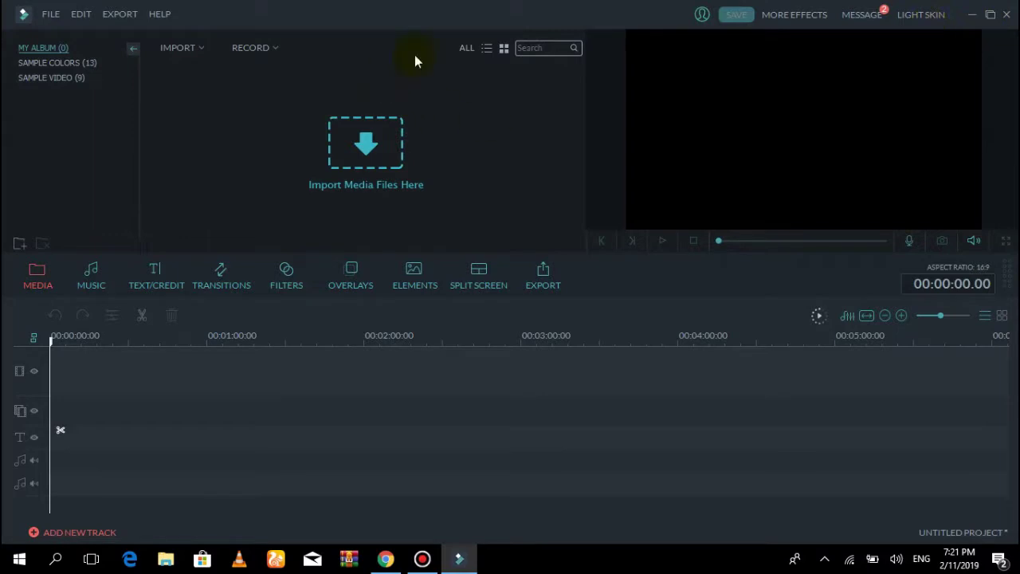
click(990, 19)
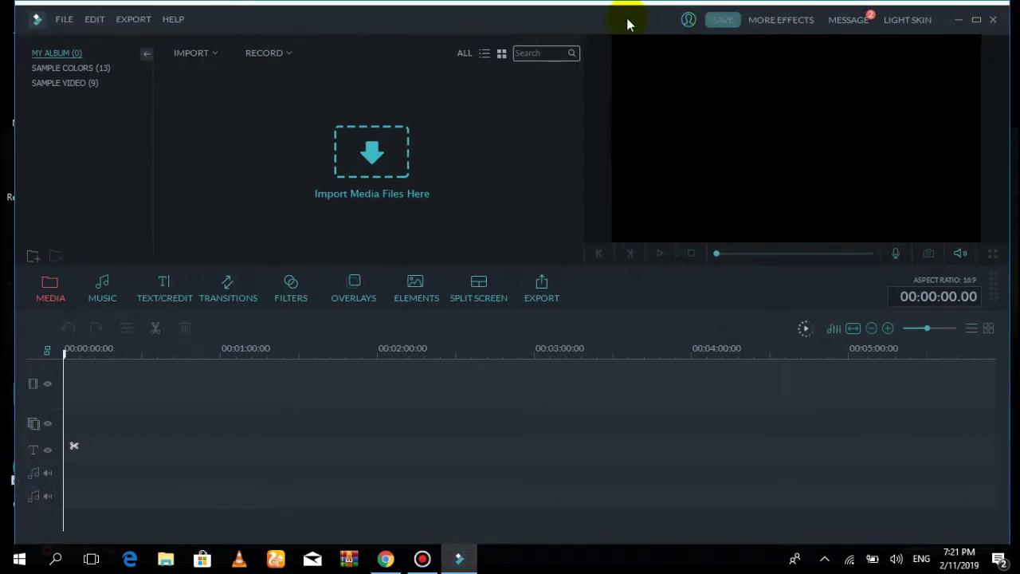
drag(569, 11, 647, 134)
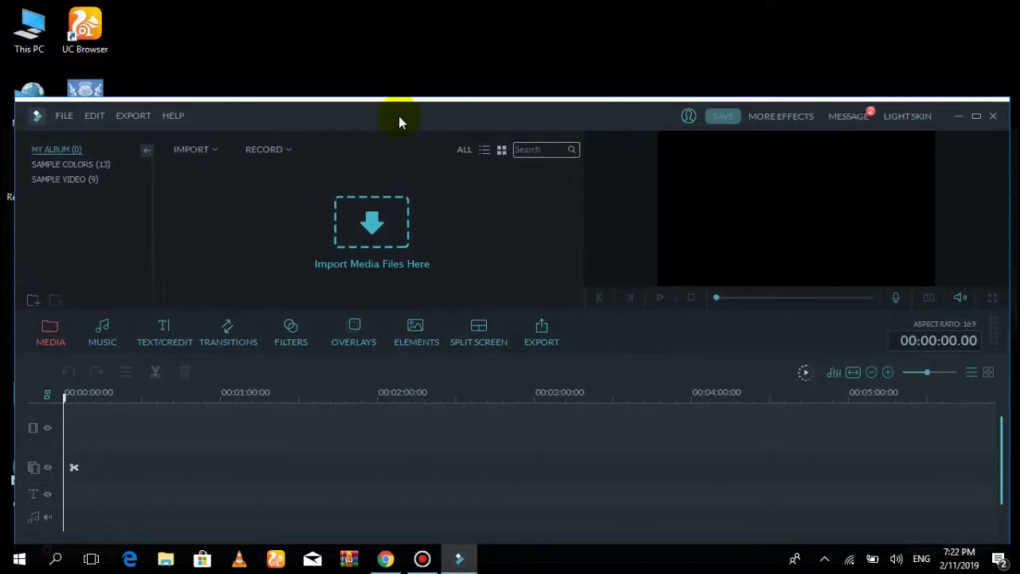
drag(333, 116, 537, 39)
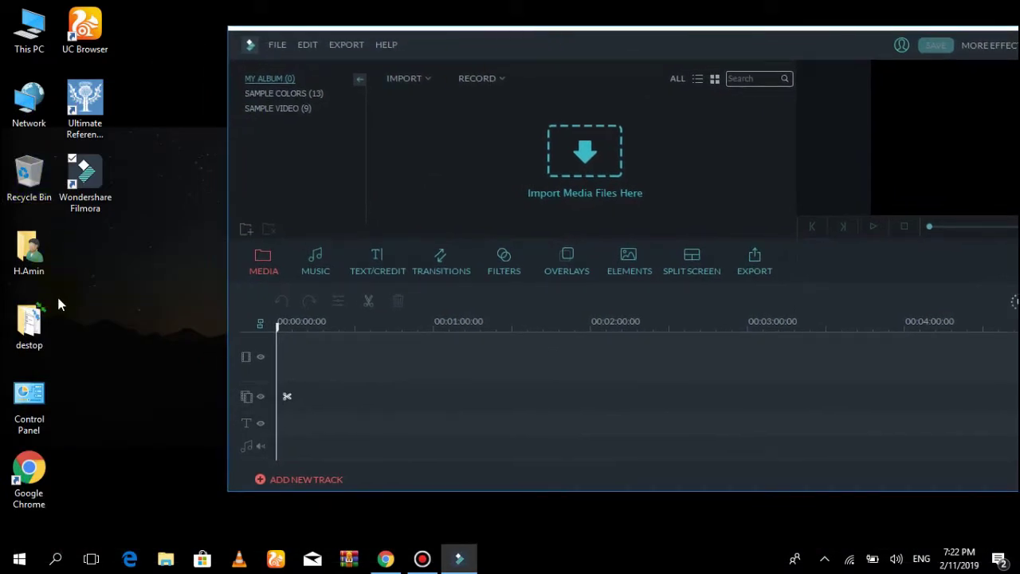
Open New folder (3) inside the destop folder and narrow its window beside Filmora
double_click(29, 323)
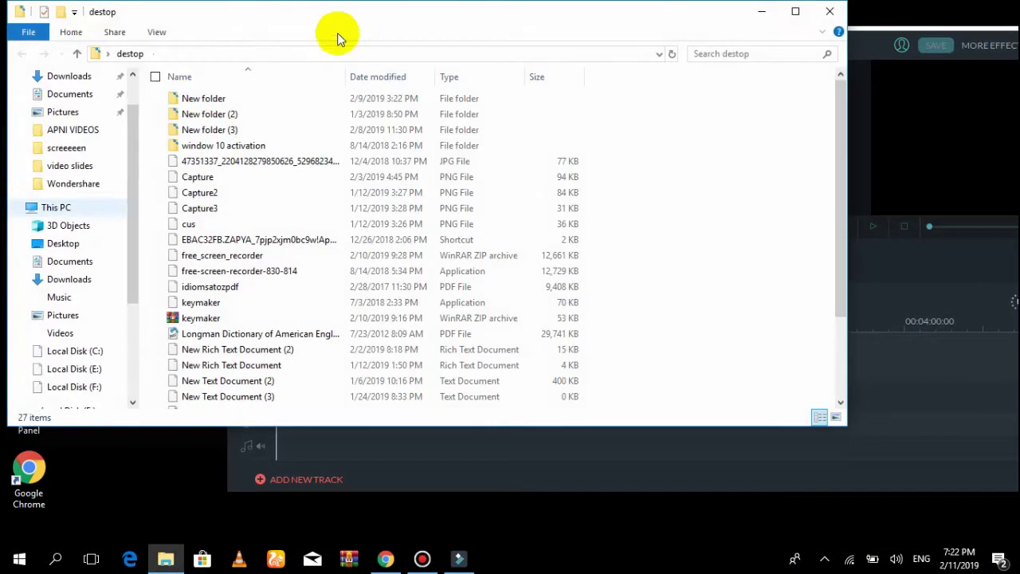
scroll(234, 196, down, 3)
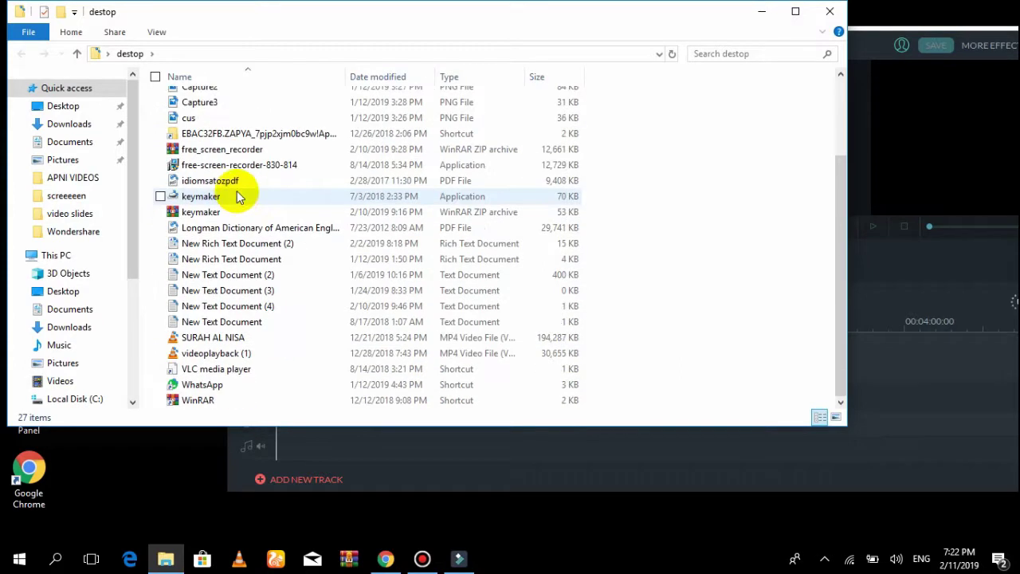
scroll(231, 239, up, 3)
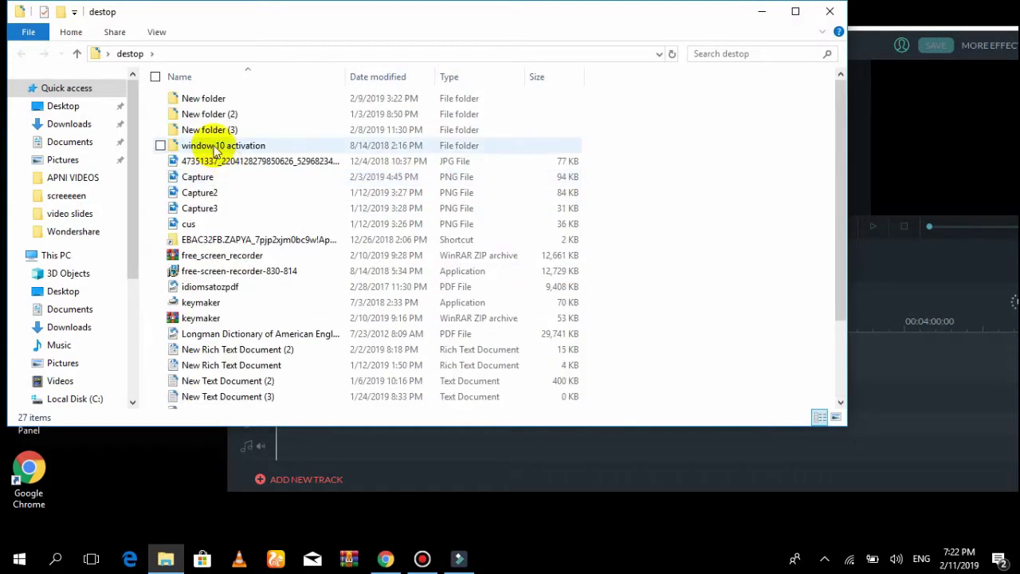
double_click(204, 132)
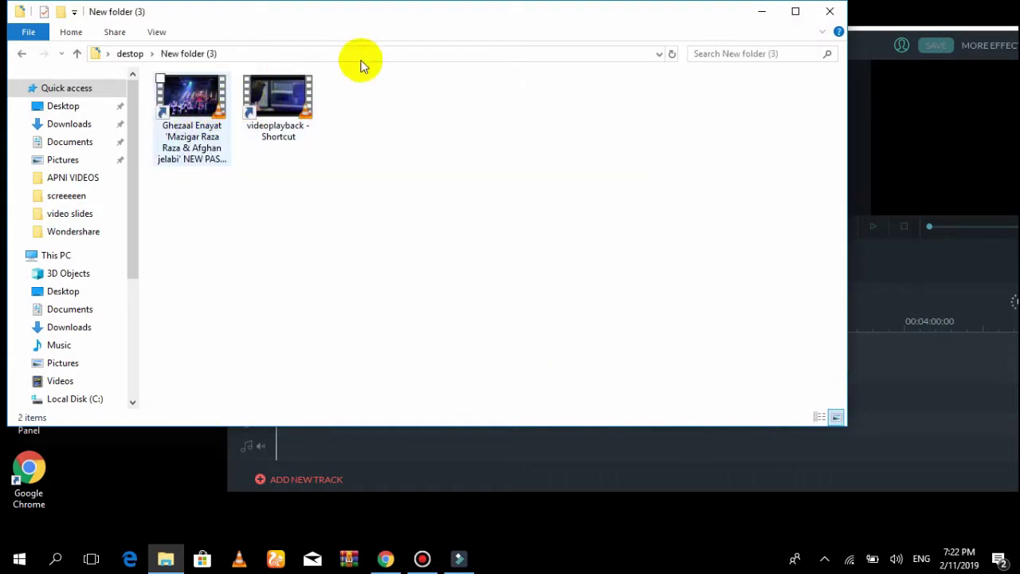
drag(847, 175, 204, 269)
Drag both video shortcuts into Filmora, dismiss the unsupported-file errors, and close the folder
drag(156, 88, 581, 148)
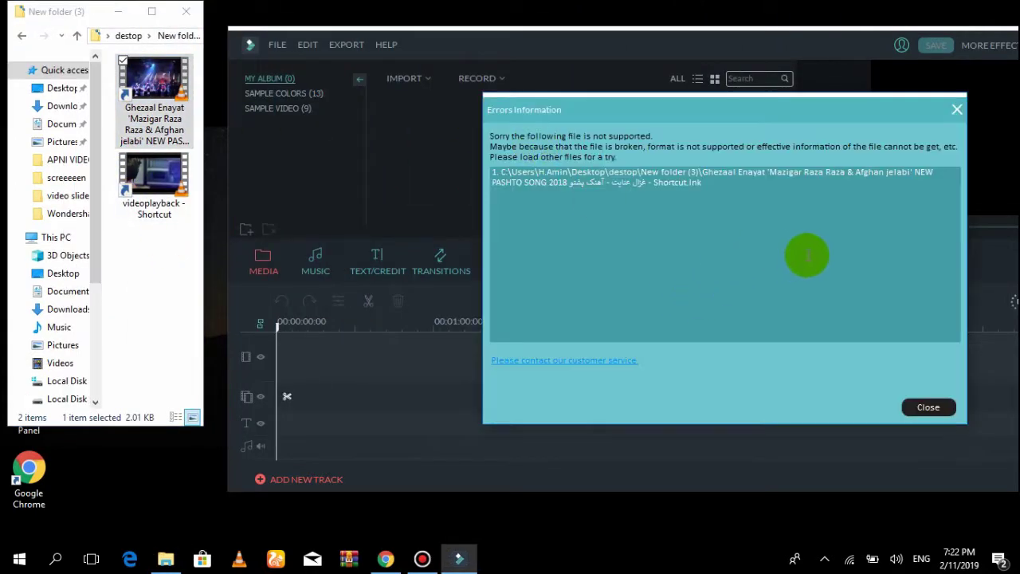
click(931, 408)
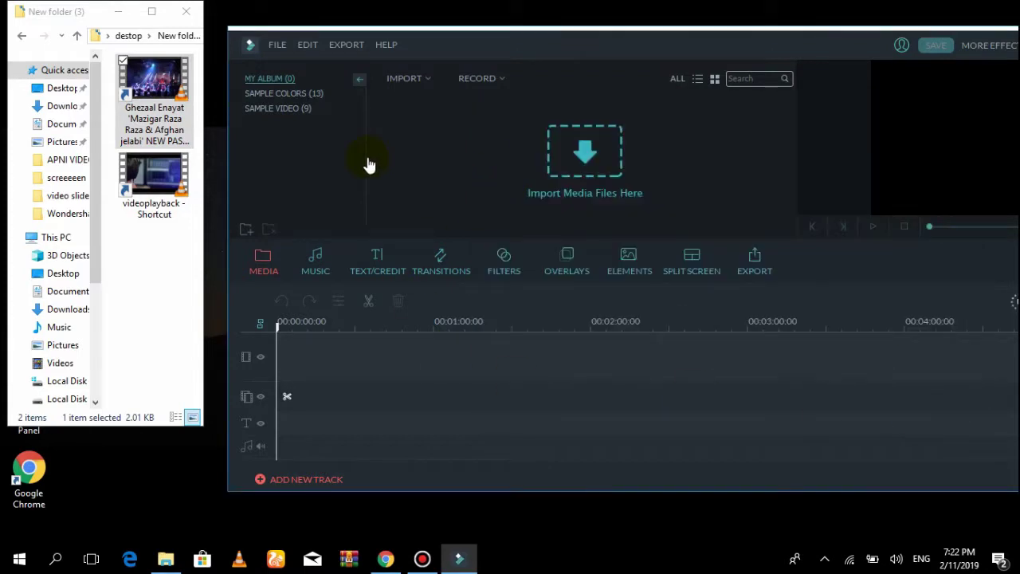
click(143, 213)
drag(143, 213, 600, 131)
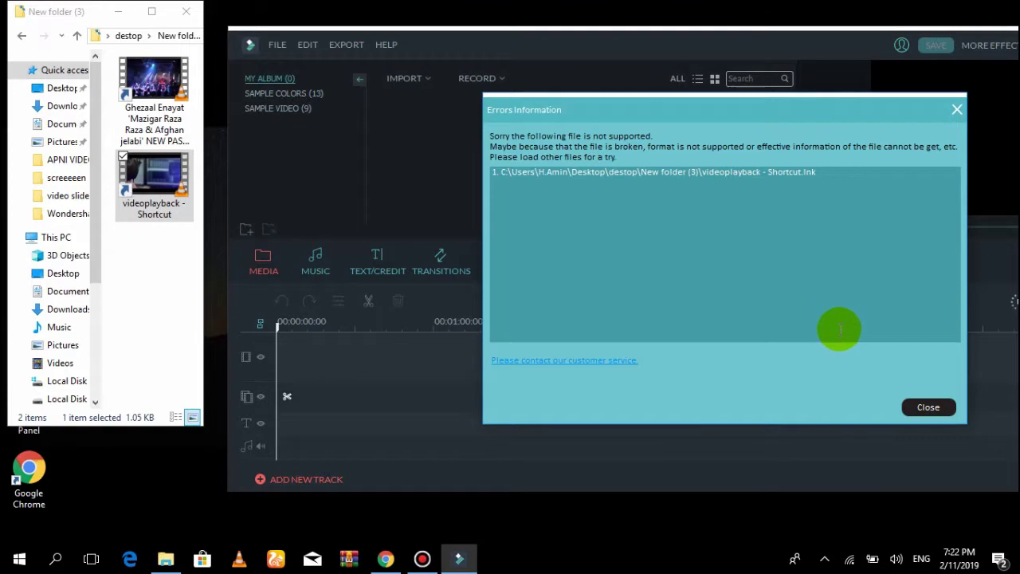
click(929, 407)
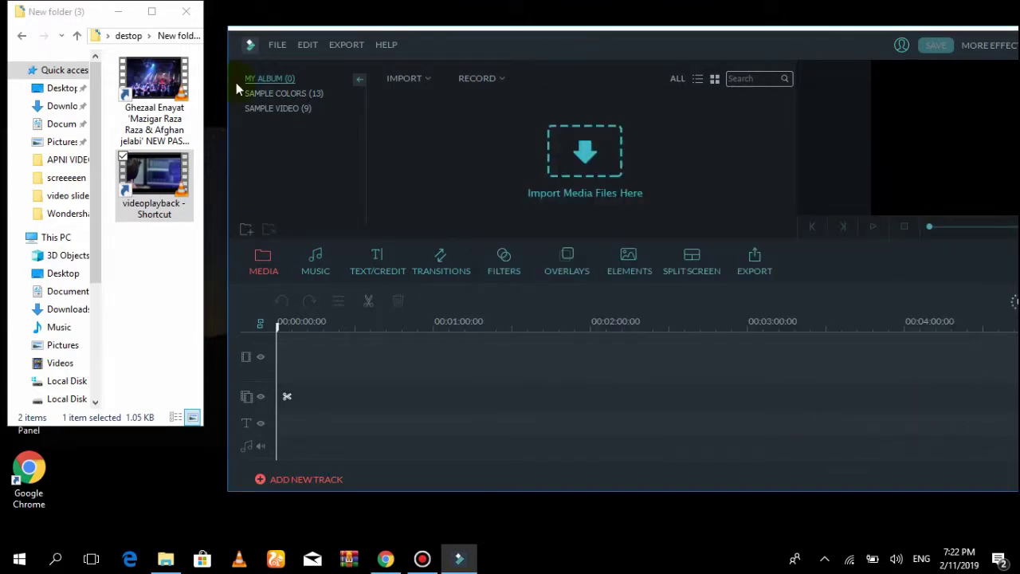
click(182, 15)
click(415, 148)
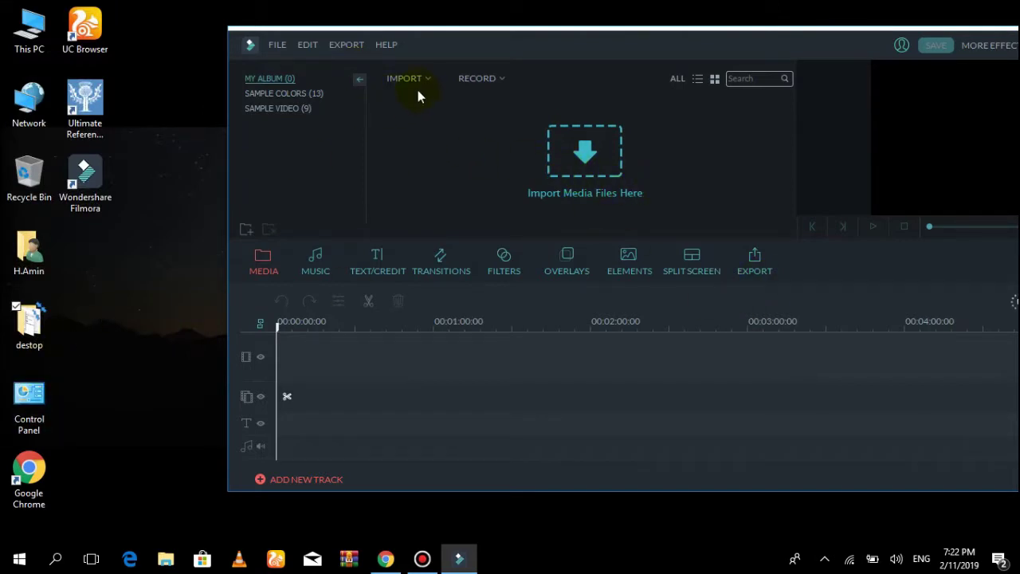
Move the Filmora window fully on-screen, maximize it, and open the IMPORT menu
drag(813, 47, 635, 36)
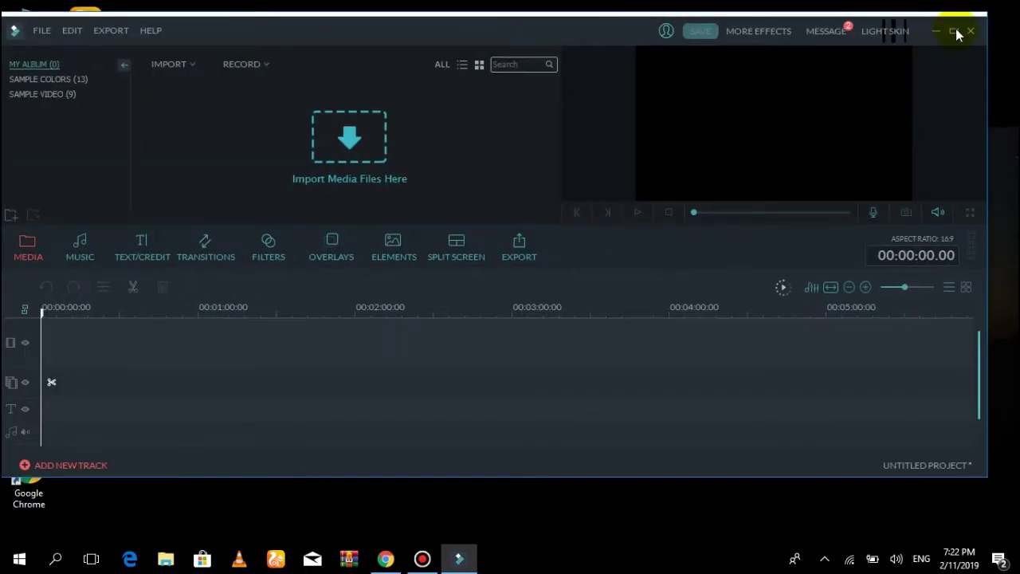
click(955, 31)
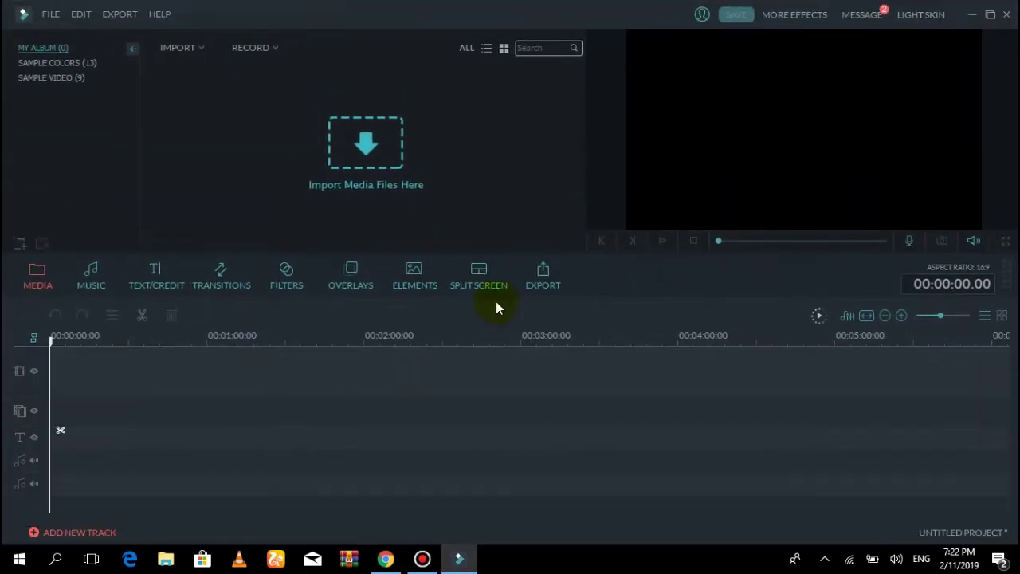
click(199, 49)
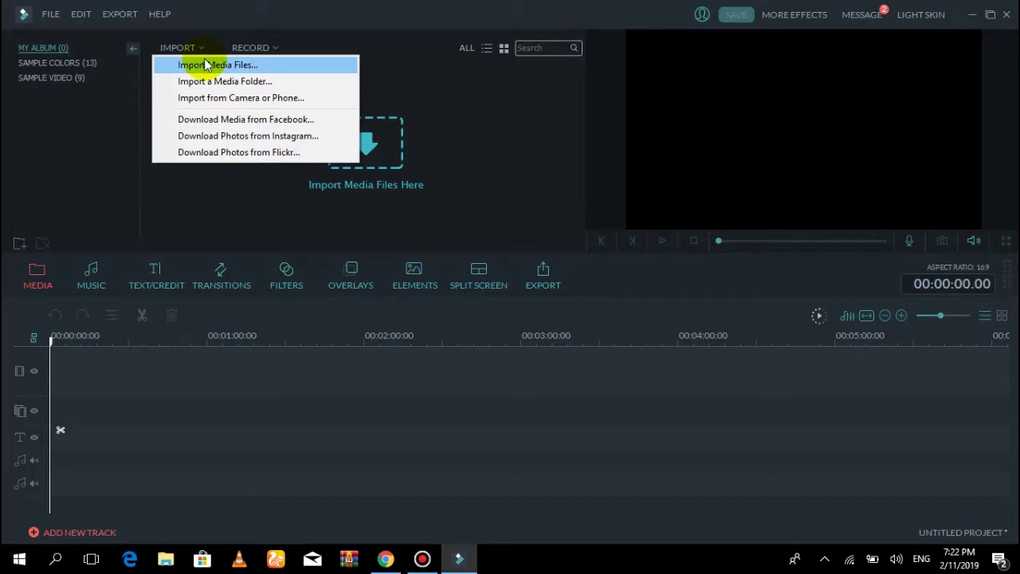
Import the Ghezaal Enayat concert video as a media file
click(204, 64)
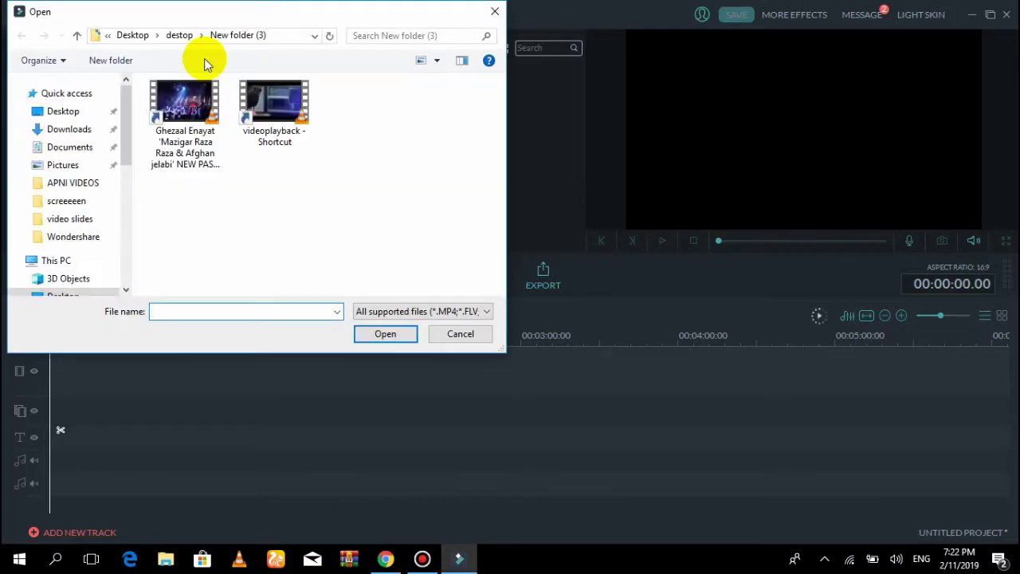
click(189, 121)
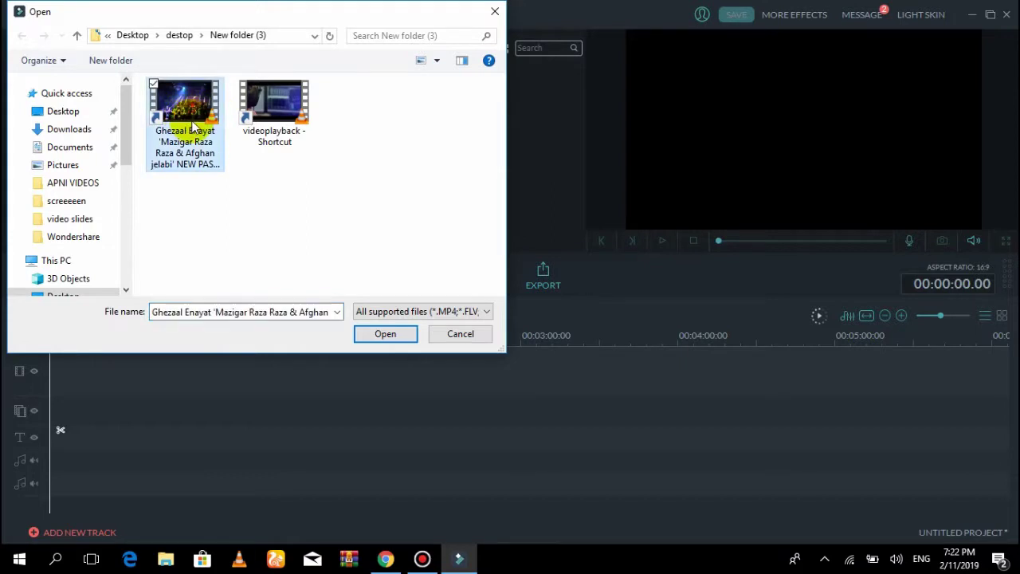
click(378, 335)
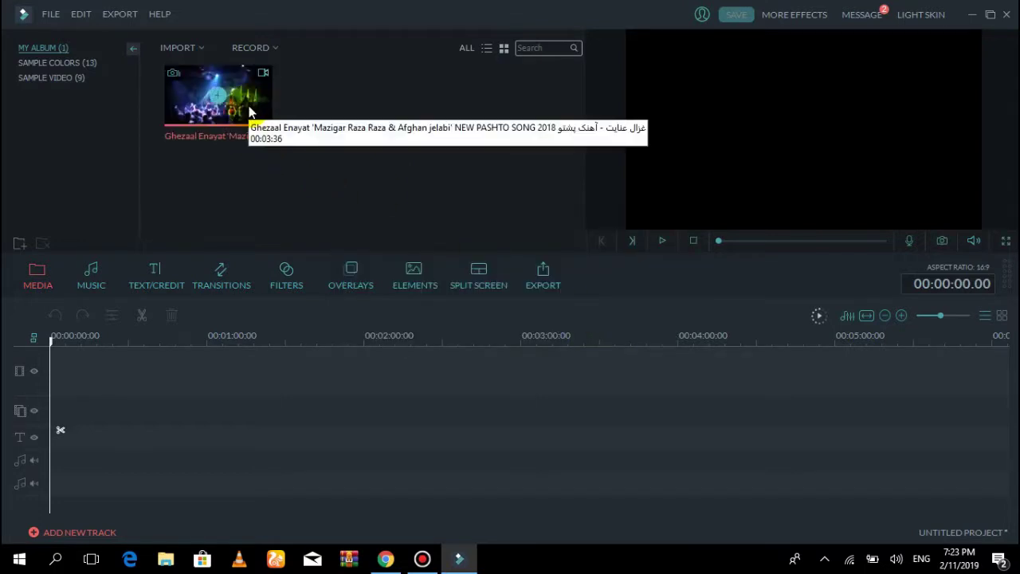
Import 'videoplayback - Shortcut' from Desktop > destop > New folder (3)
click(203, 49)
click(217, 64)
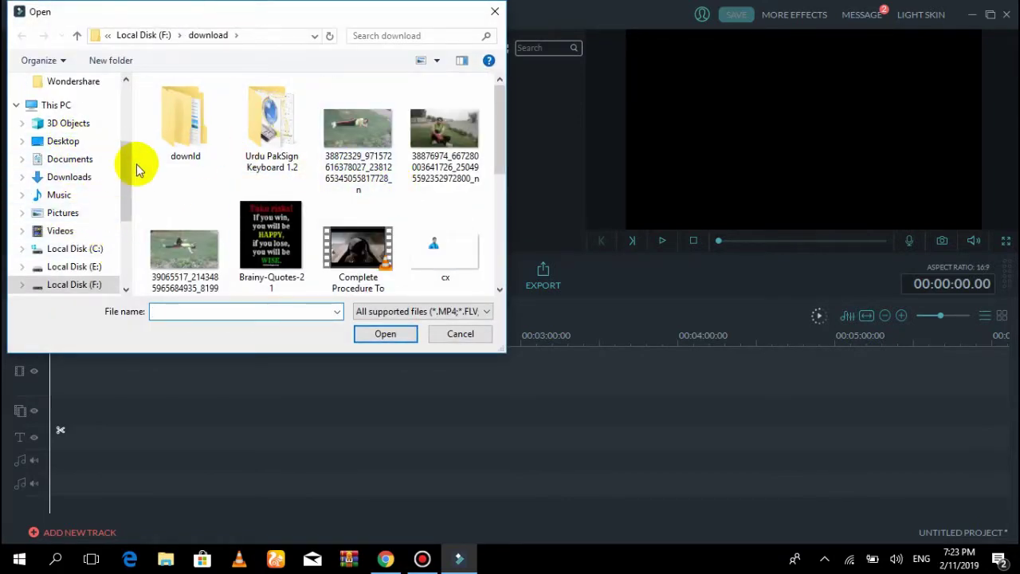
click(64, 141)
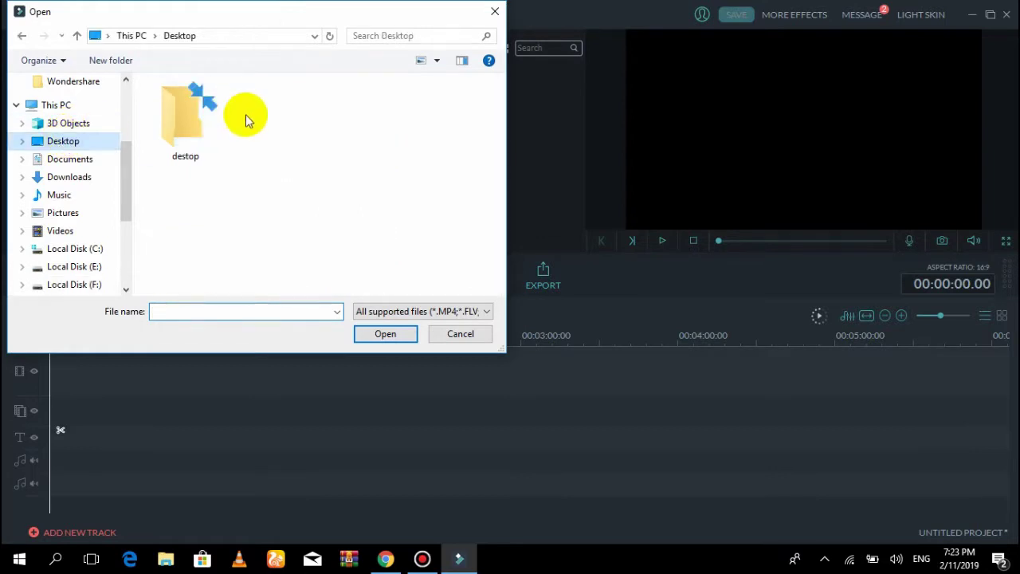
double_click(202, 121)
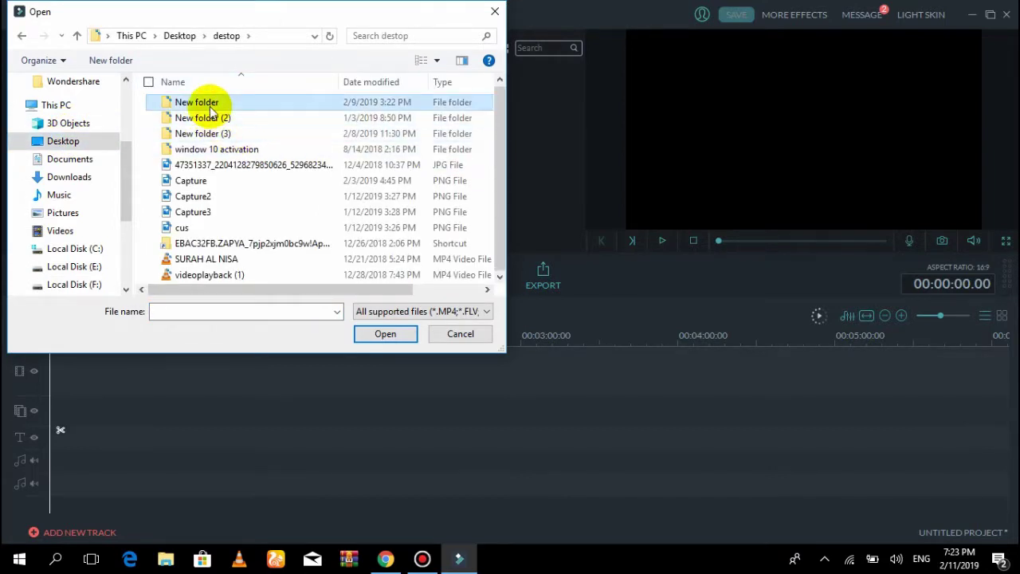
double_click(240, 103)
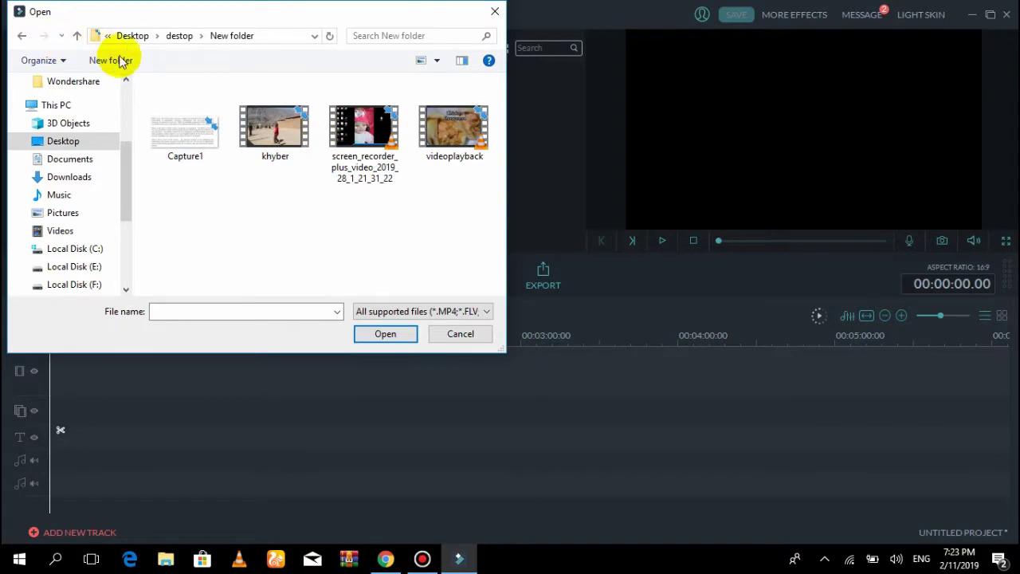
click(76, 35)
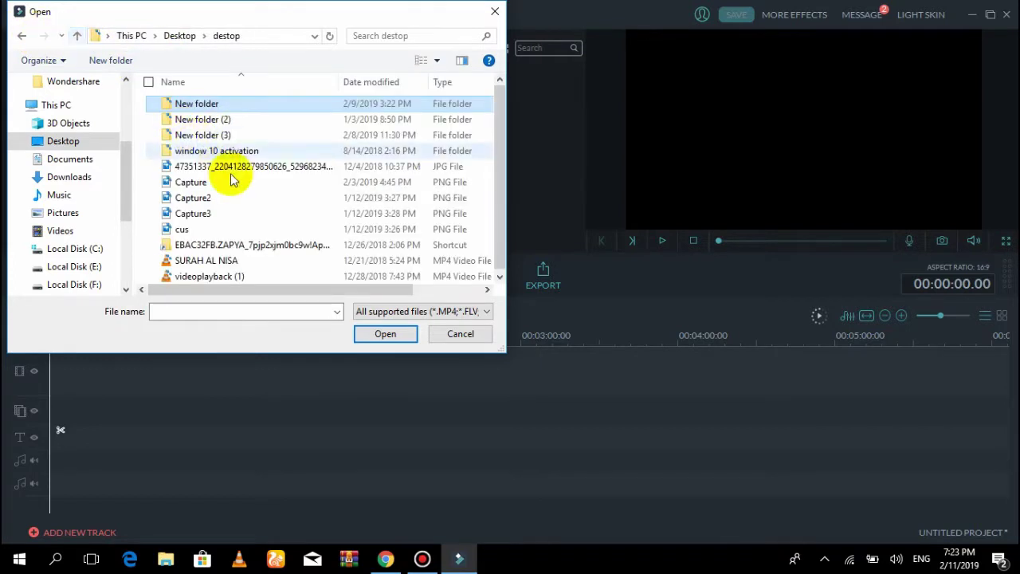
double_click(199, 126)
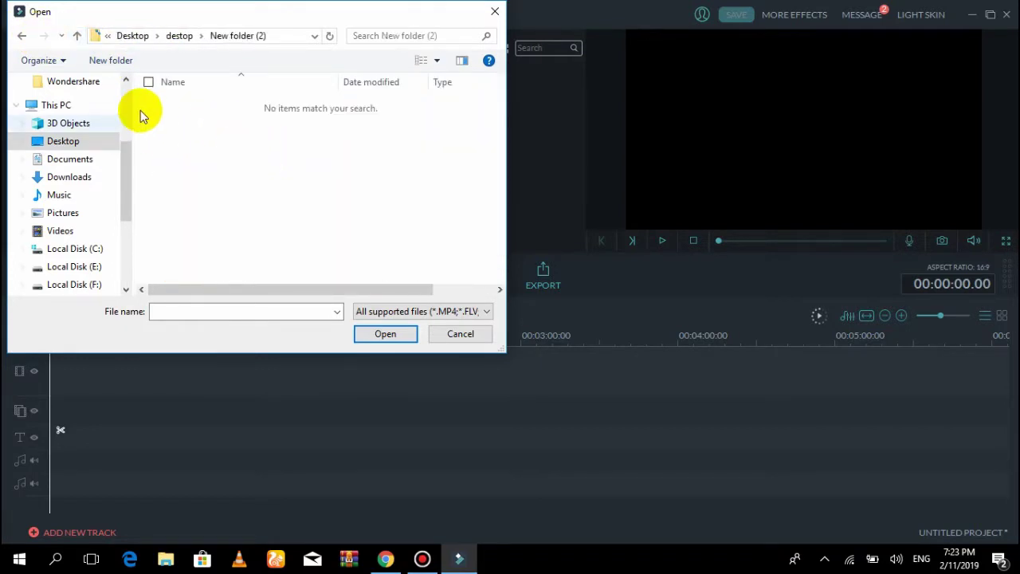
click(77, 35)
double_click(171, 136)
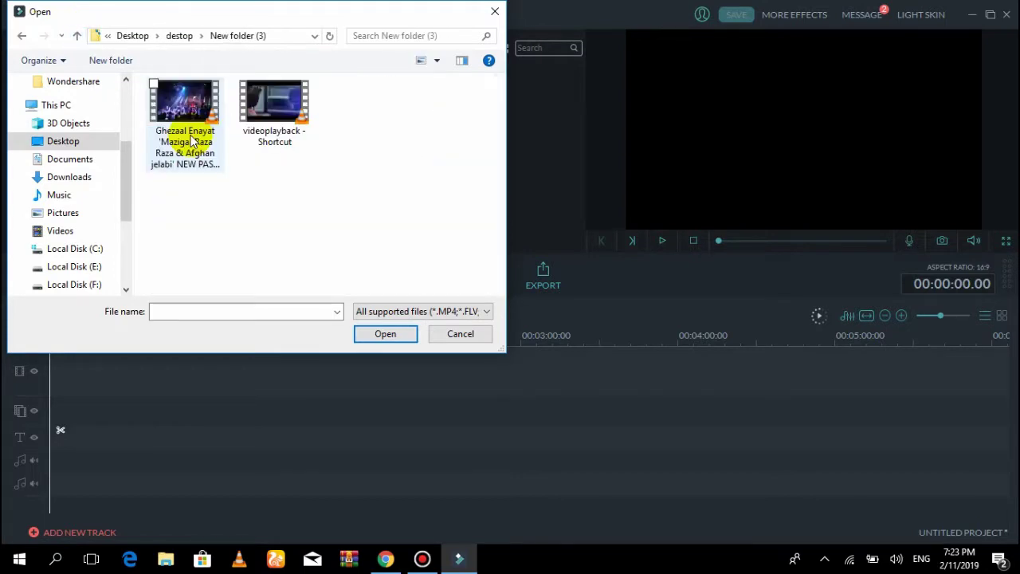
click(291, 132)
click(386, 334)
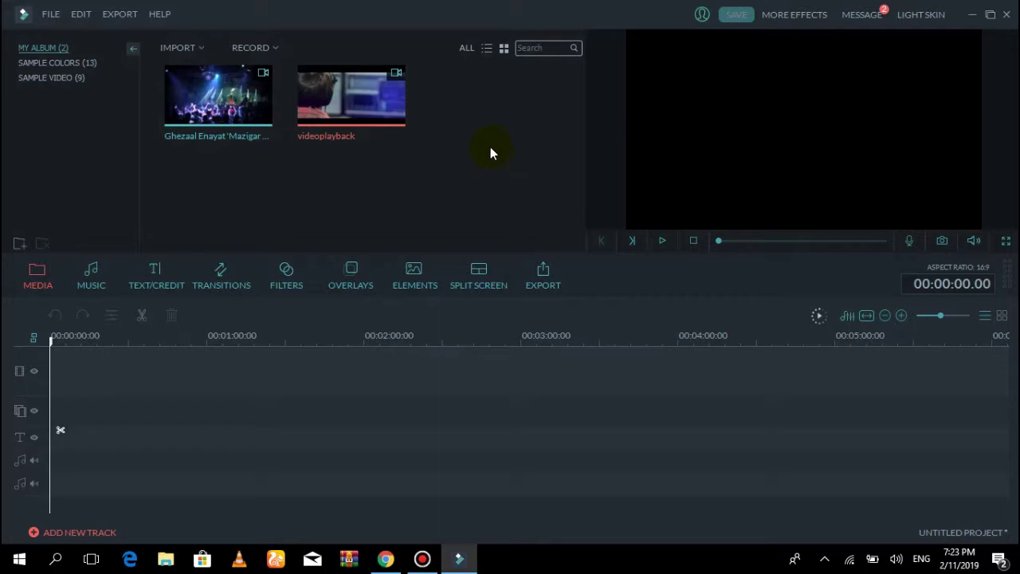
Let videoplayback finish loading, then open and close the RECORD menu without recording
mouse_move(315, 140)
click(263, 49)
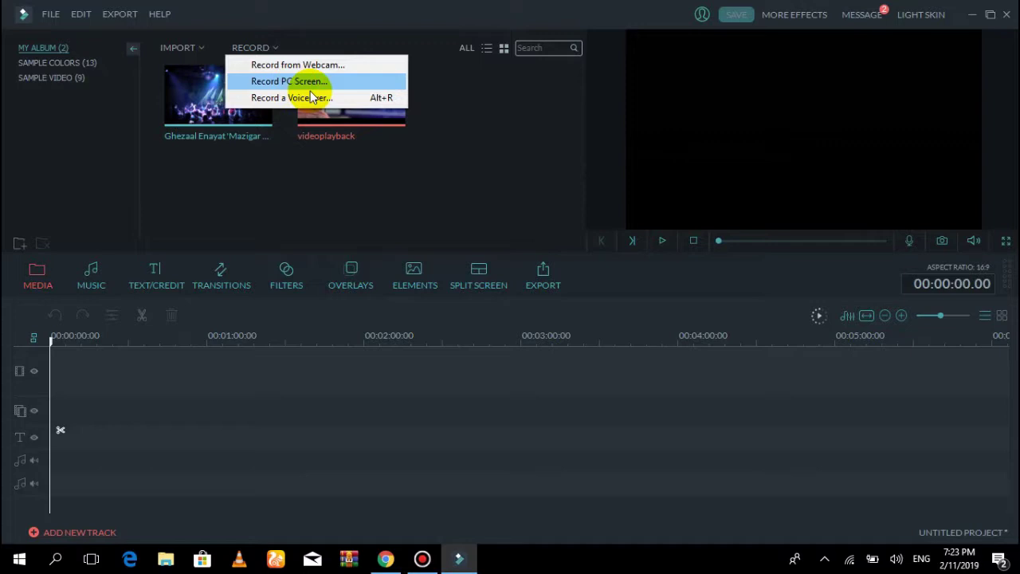
click(355, 102)
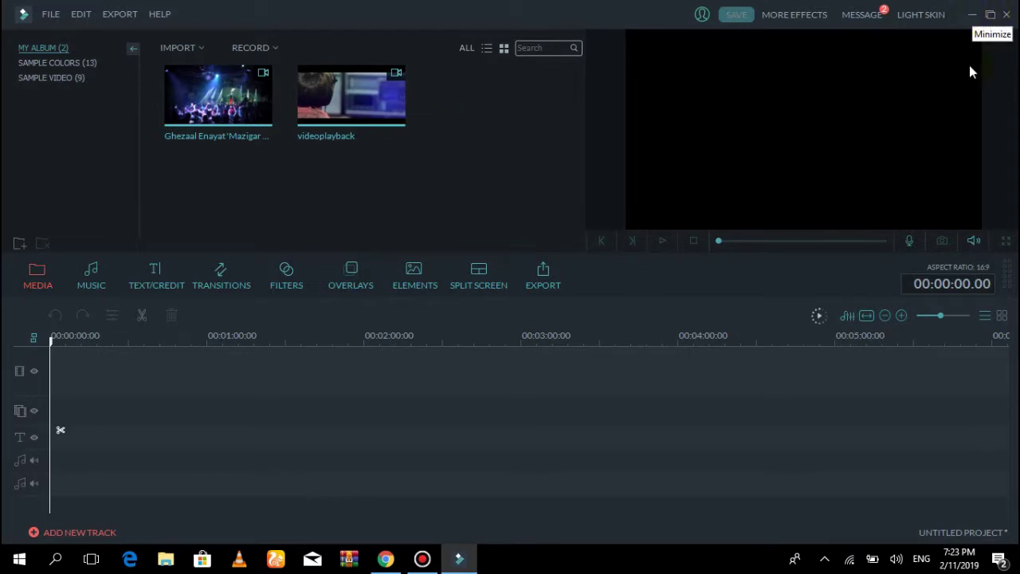
right_click(896, 559)
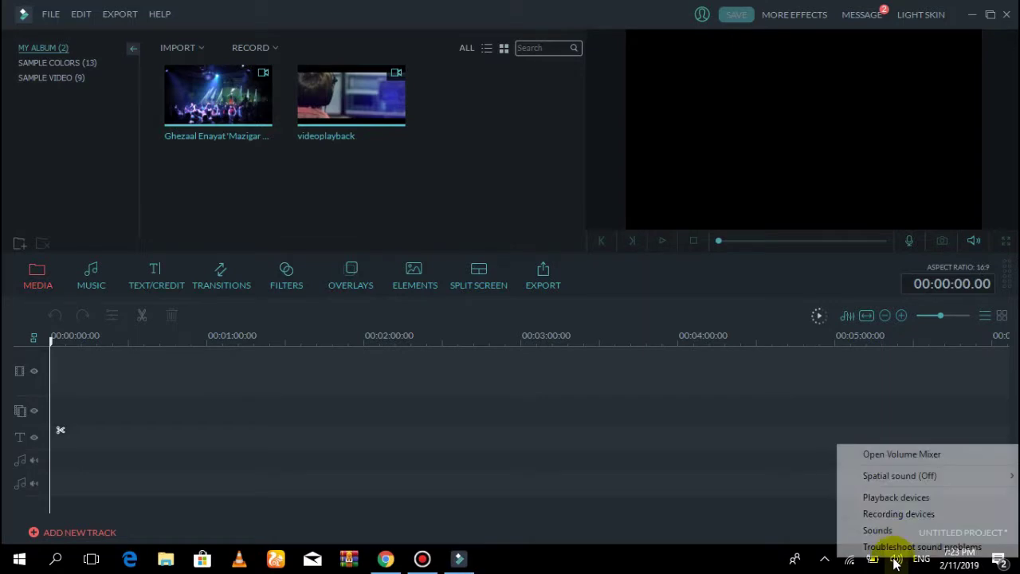
click(894, 513)
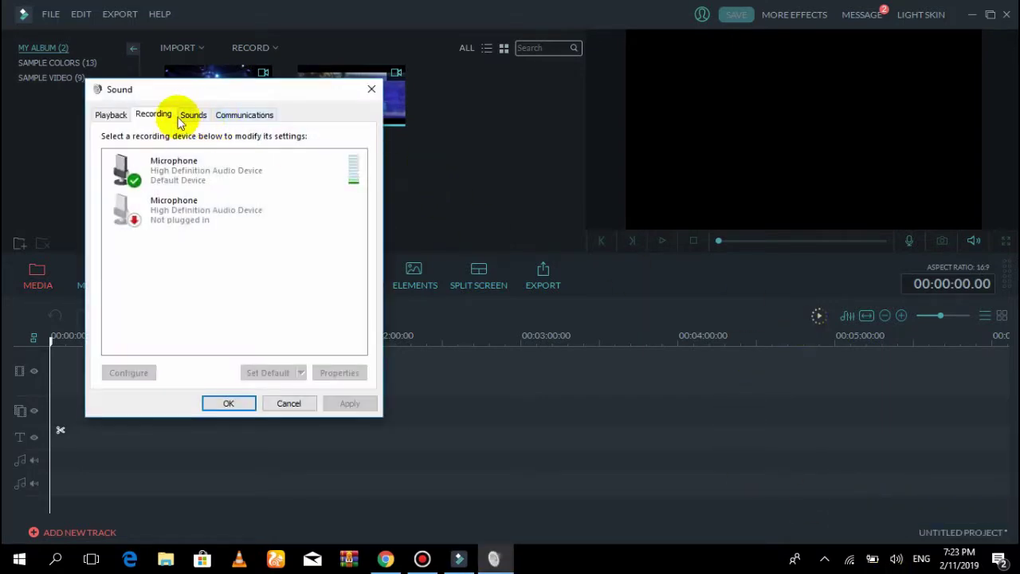
click(193, 164)
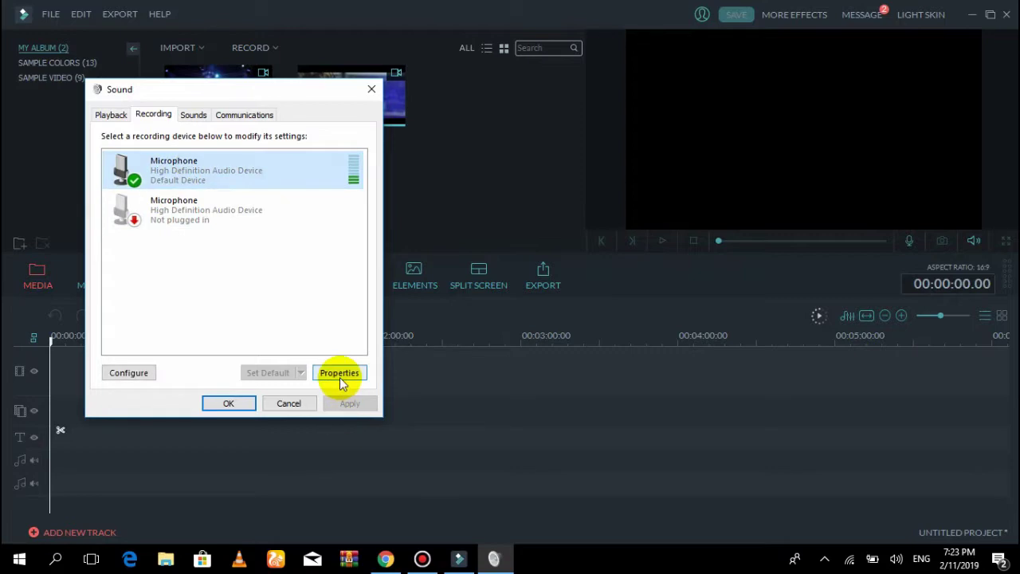
click(339, 374)
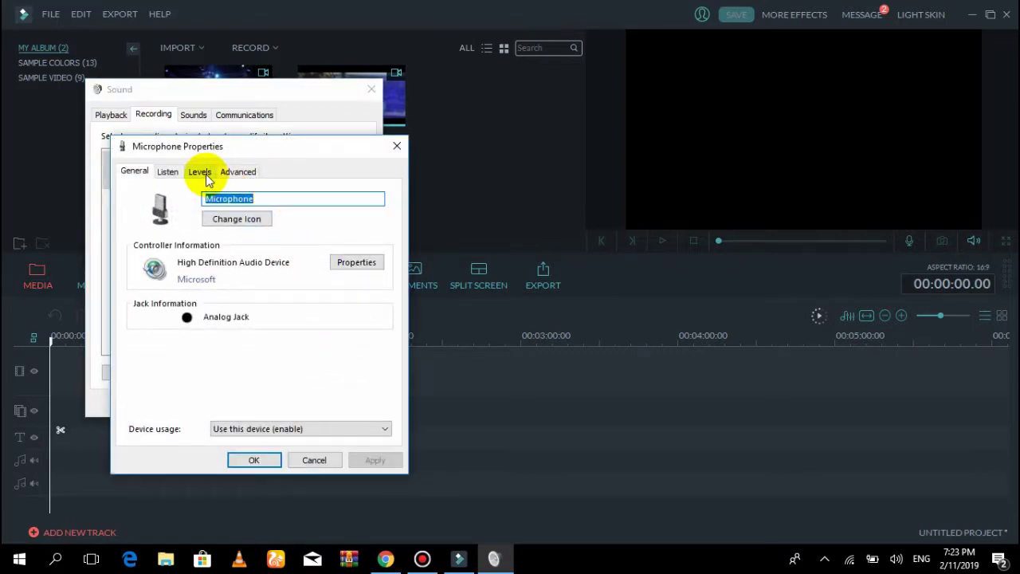
click(204, 175)
click(252, 460)
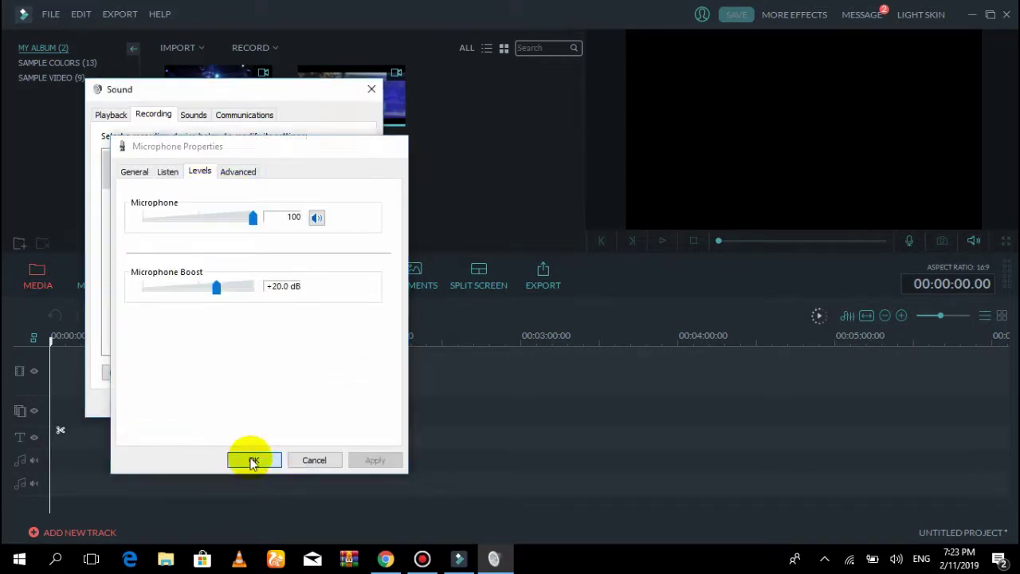
click(228, 403)
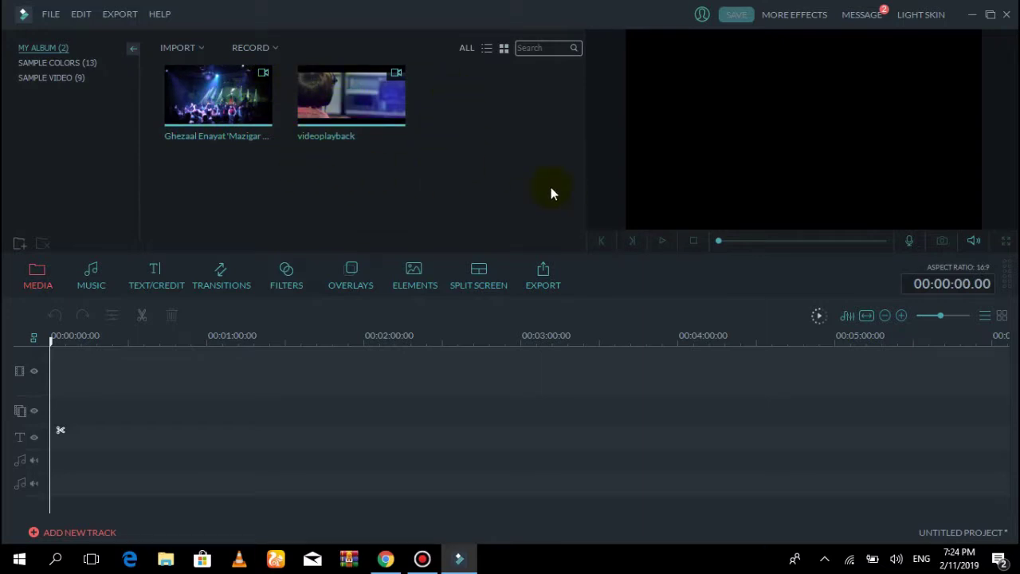
Select the videoplayback concert clip in My Album
click(382, 119)
click(350, 94)
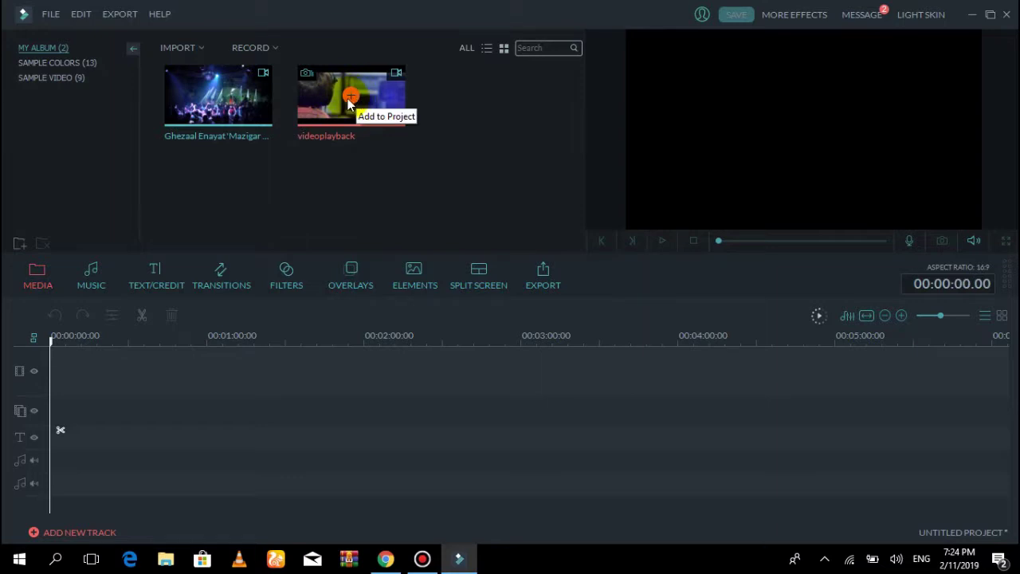
click(231, 91)
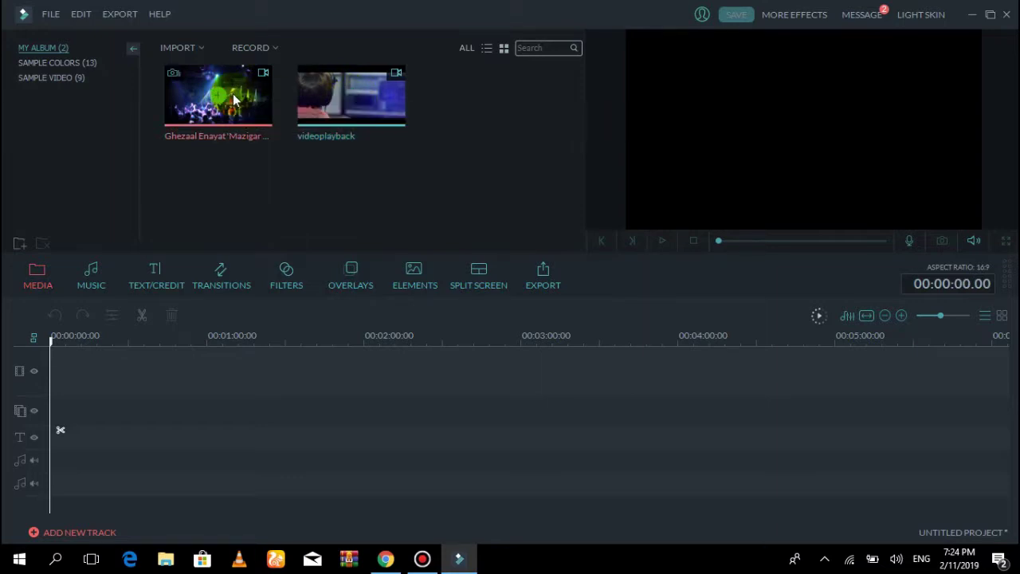
click(389, 106)
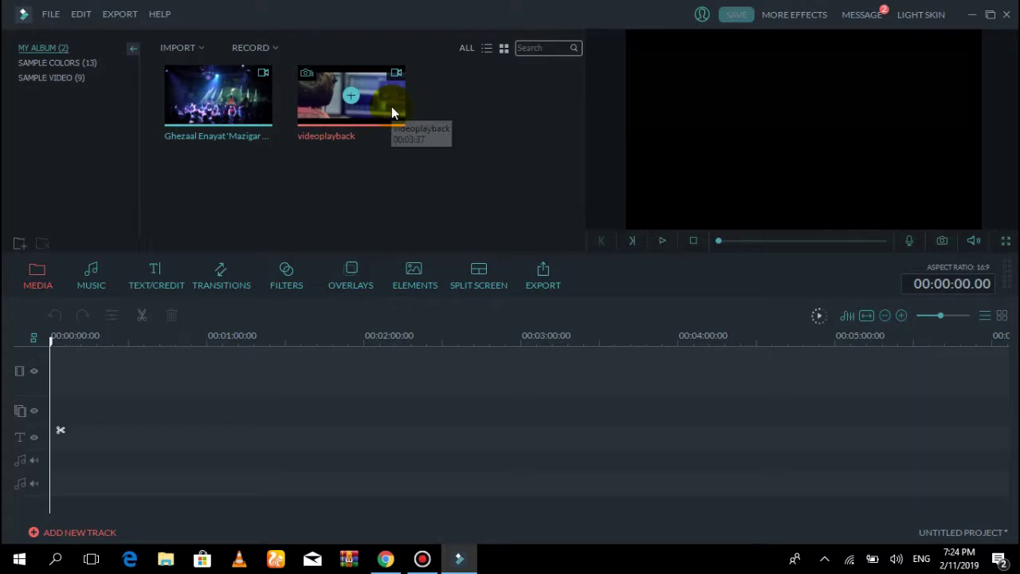
Preview the concert clip around 2:30, then reload it in the player at 00:00:00.00
click(667, 240)
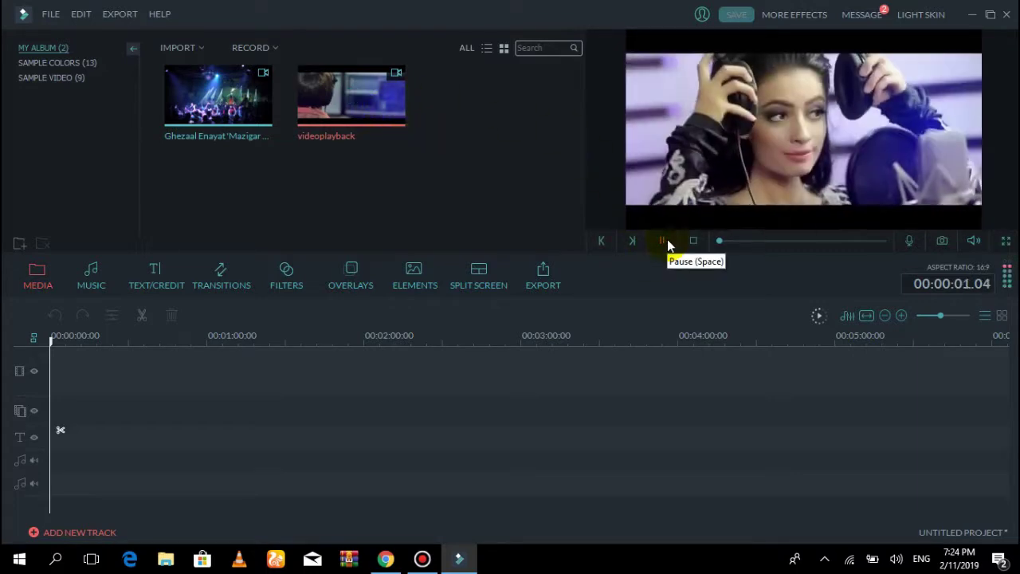
click(672, 245)
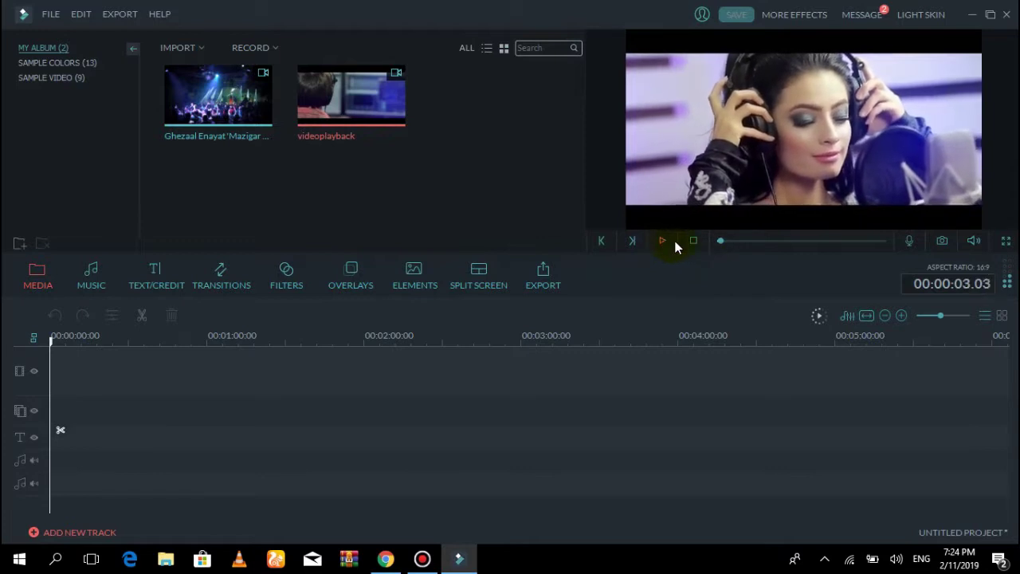
drag(735, 245, 834, 242)
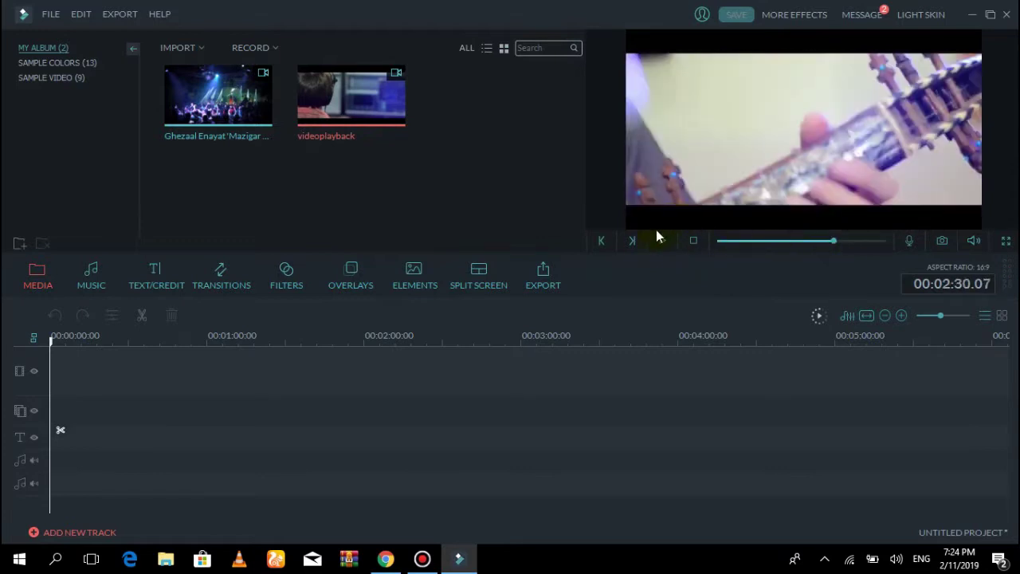
click(634, 240)
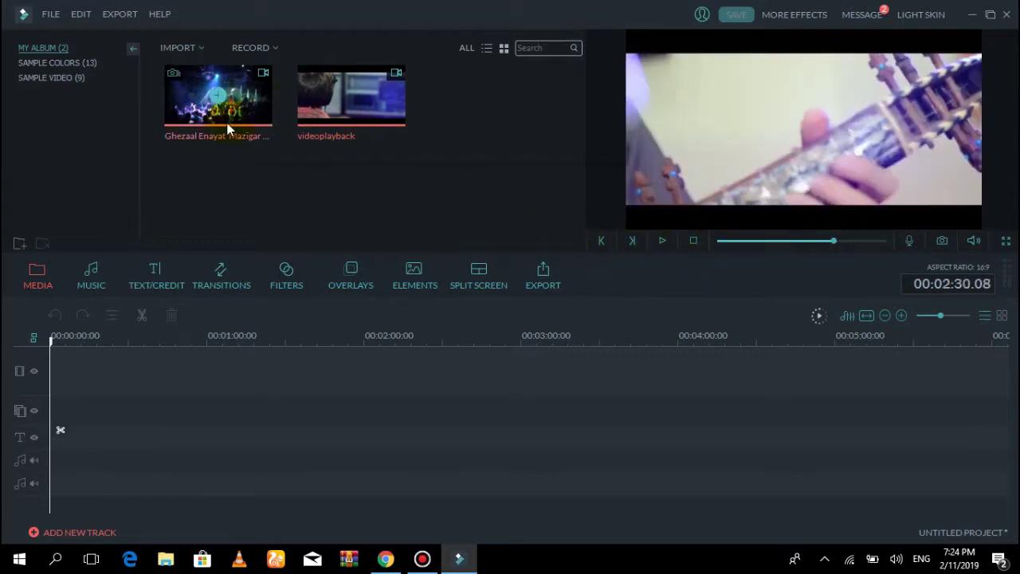
click(257, 121)
Play and pause the concert clip preview and try capturing a snapshot
click(664, 242)
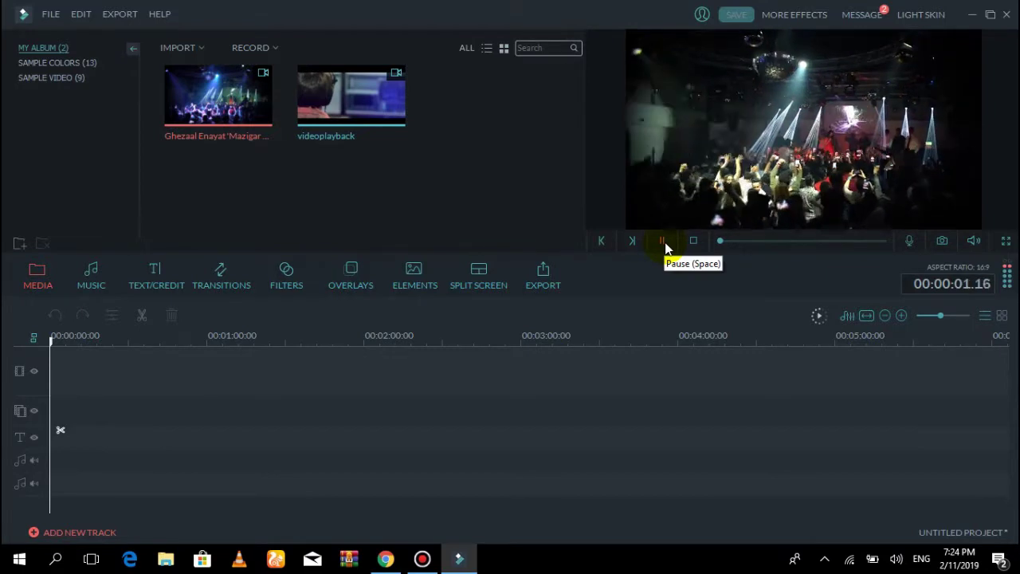
click(664, 242)
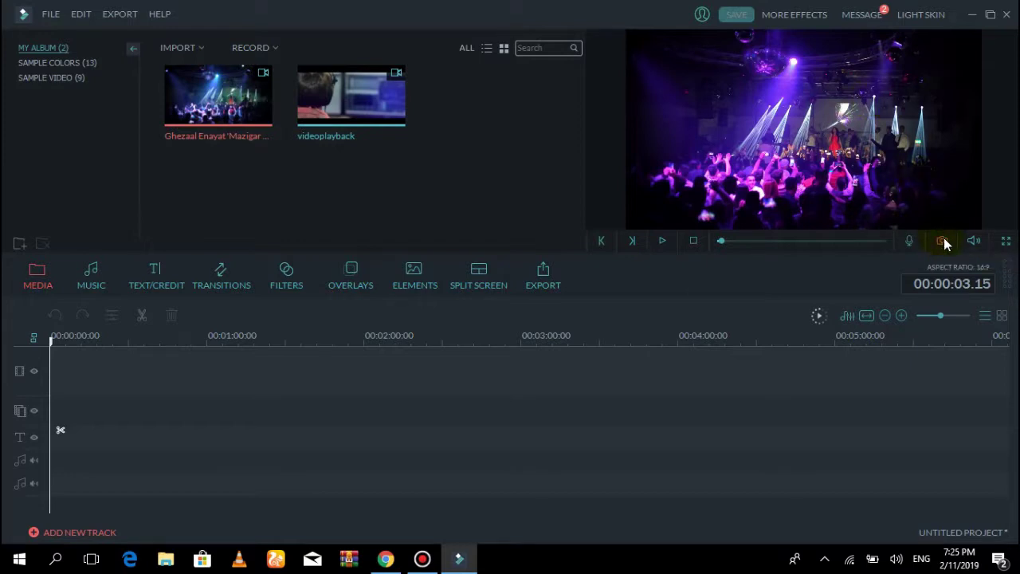
click(942, 241)
click(514, 311)
Add the concert clip to the project's video track
mouse_move(350, 96)
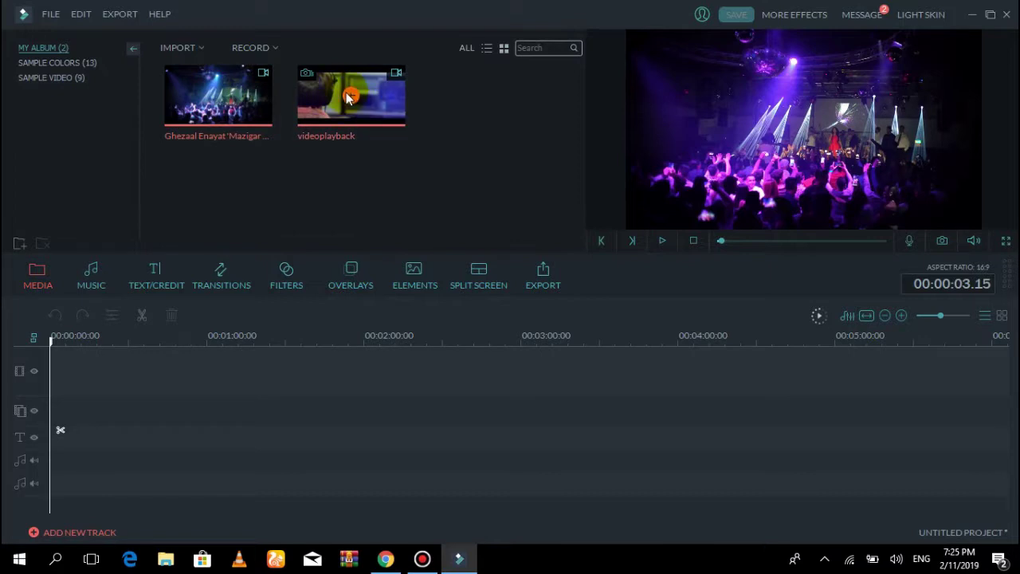
mouse_move(219, 96)
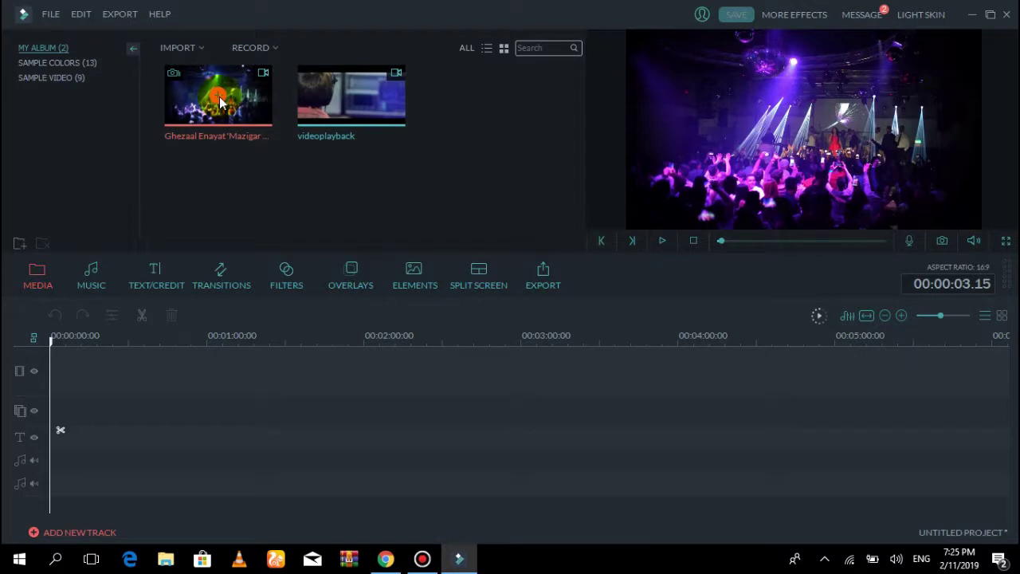
click(217, 104)
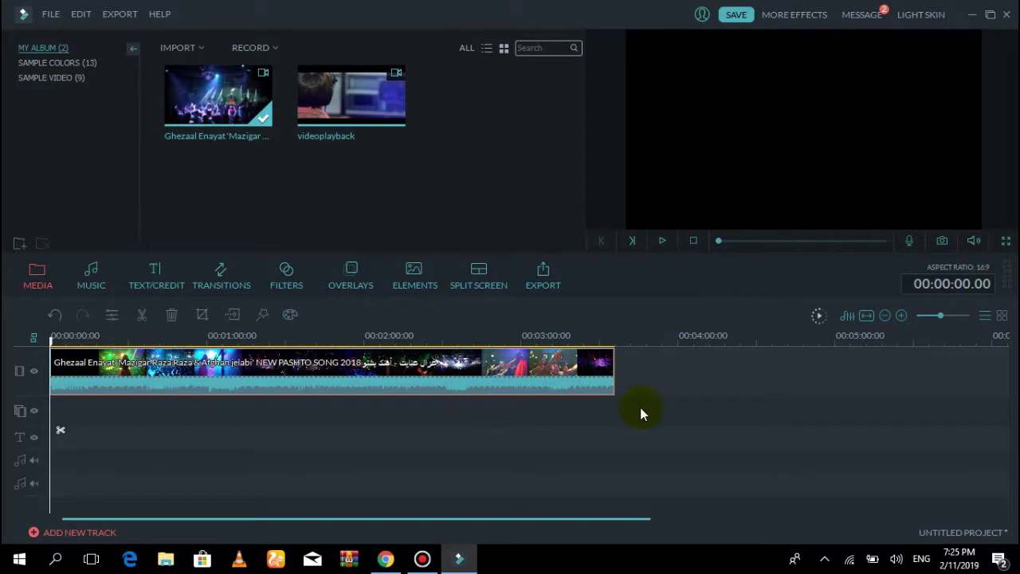
click(571, 376)
click(562, 338)
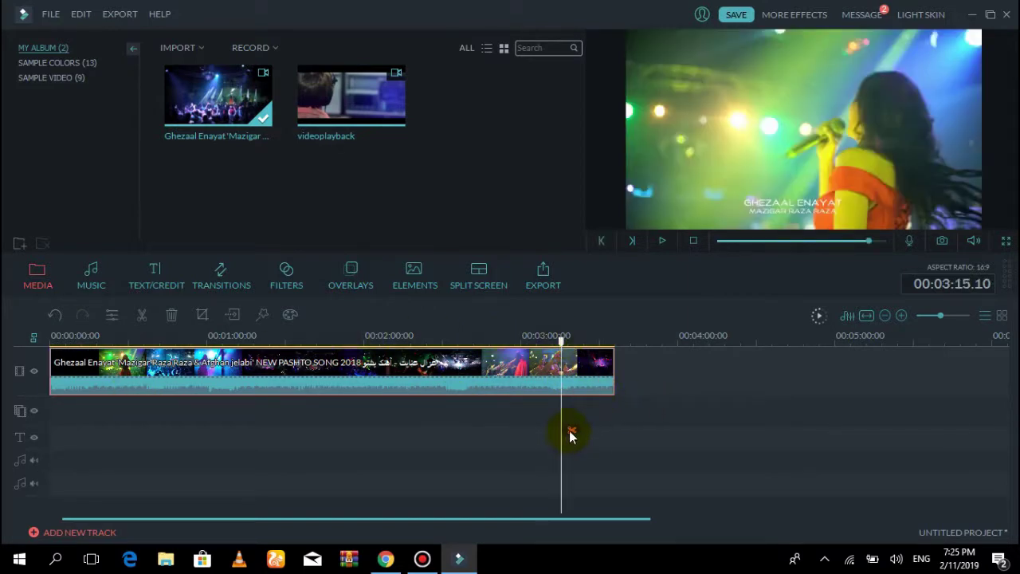
click(570, 433)
right_click(580, 371)
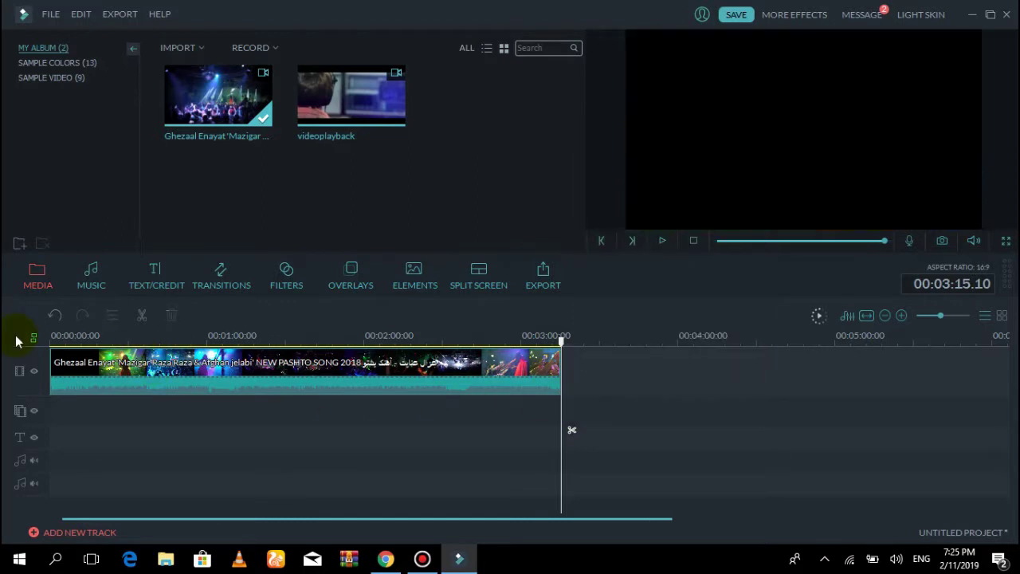
click(54, 316)
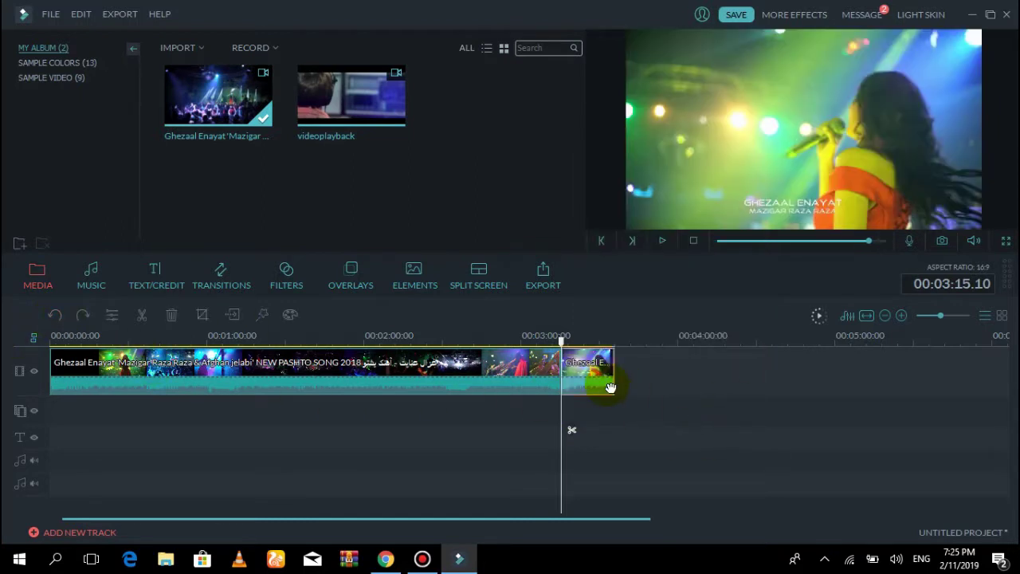
click(56, 313)
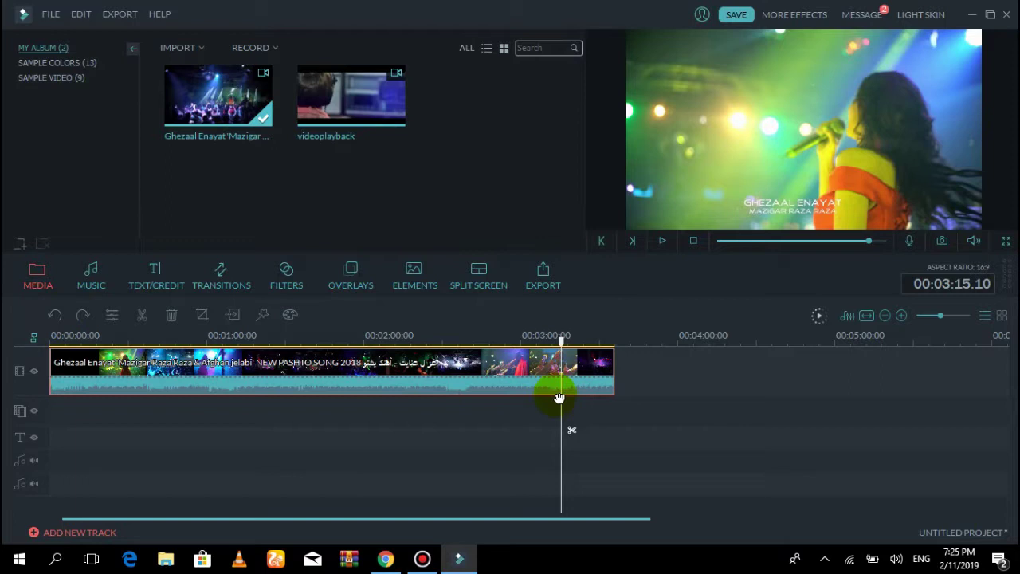
click(83, 316)
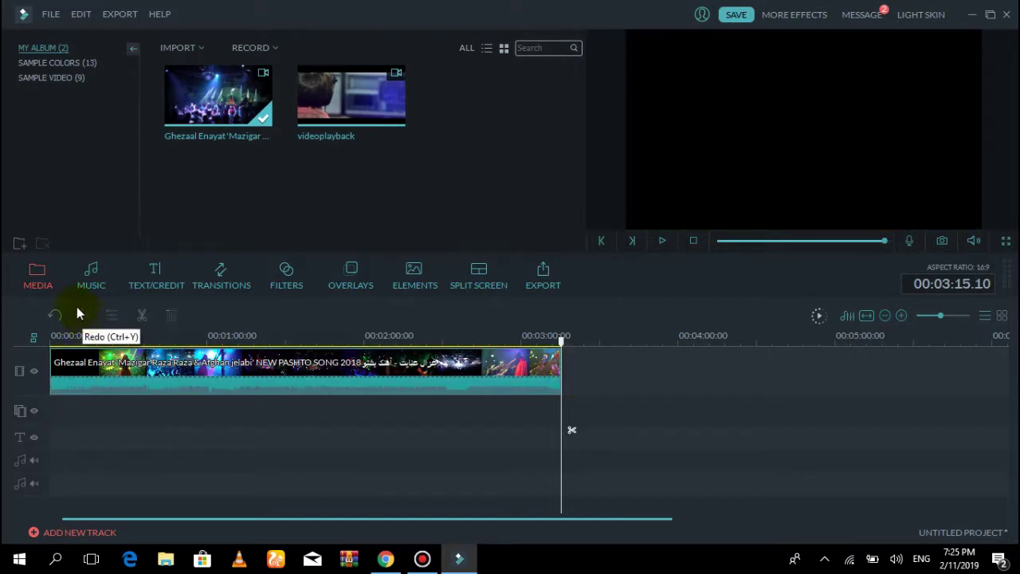
click(56, 314)
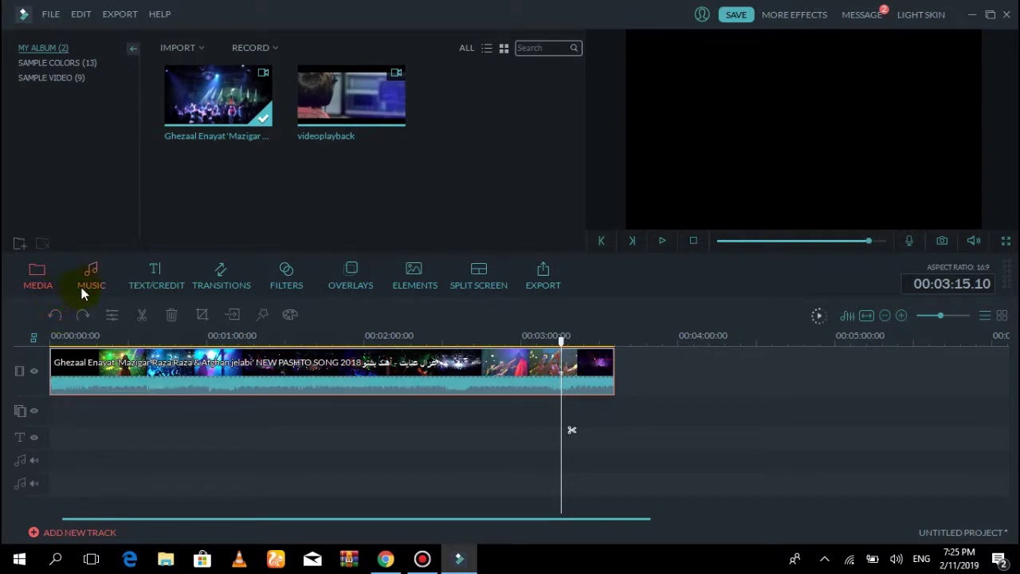
click(113, 316)
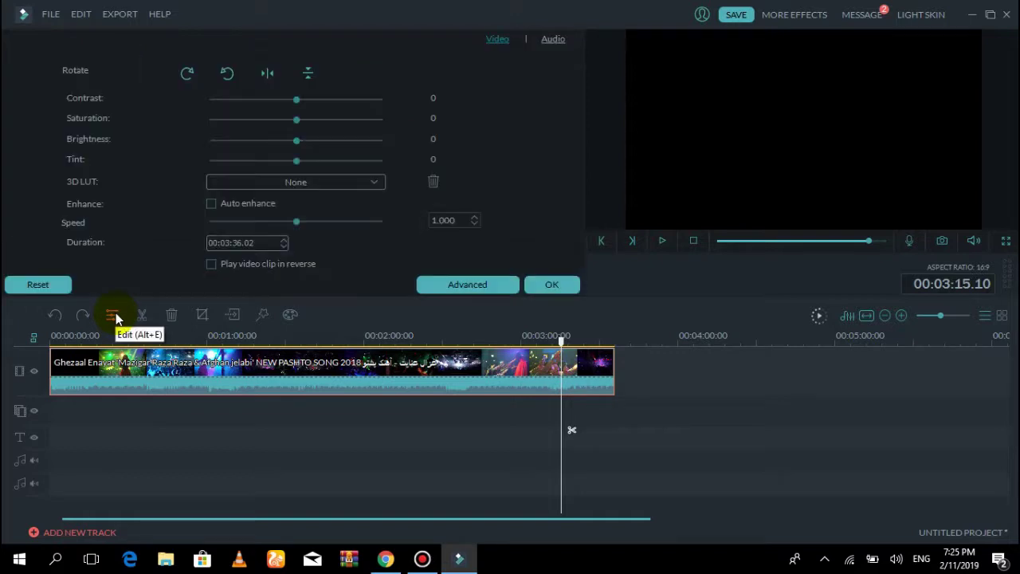
click(237, 102)
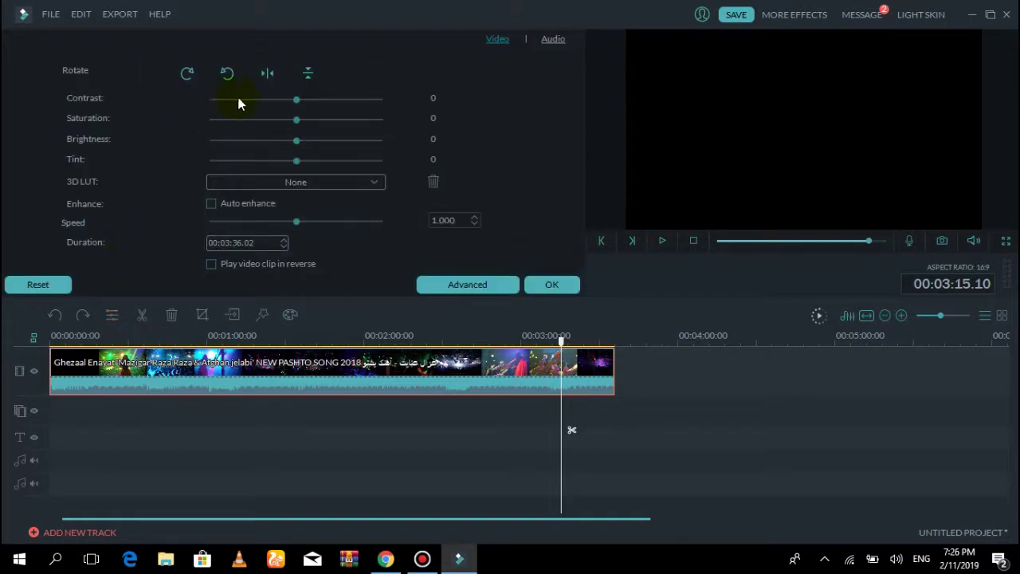
click(220, 364)
click(662, 240)
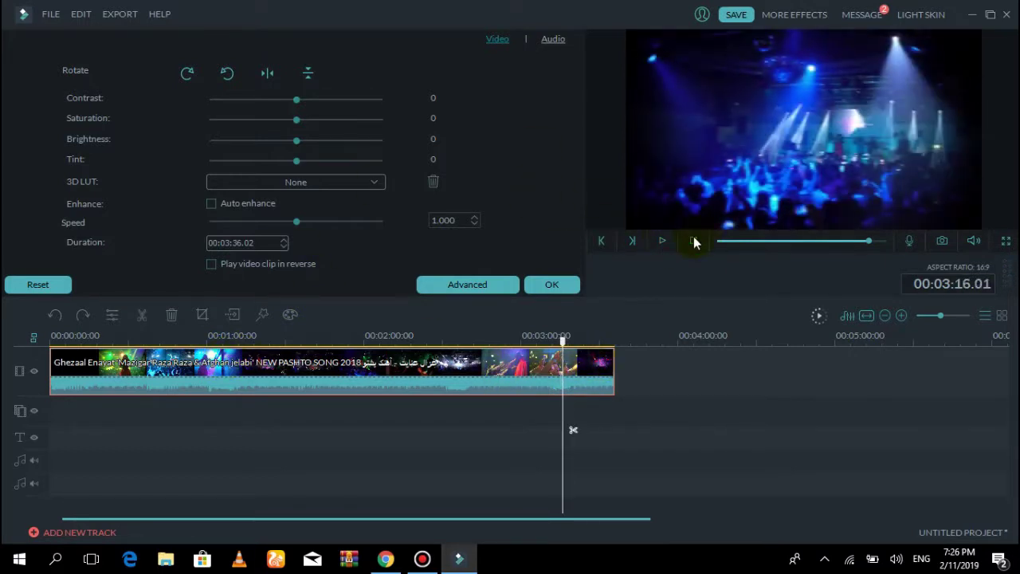
click(661, 240)
click(662, 241)
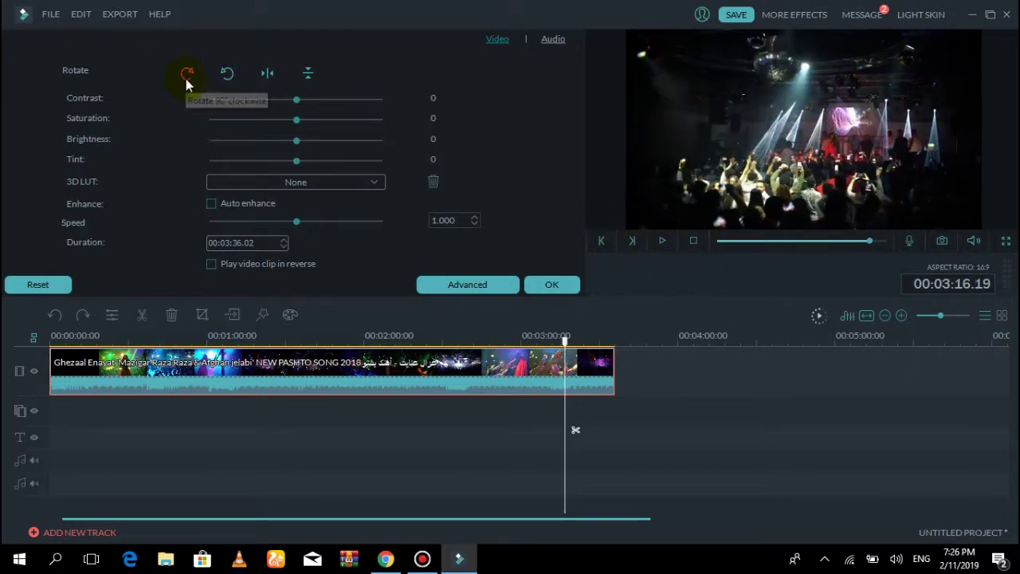
click(186, 79)
click(186, 79)
click(187, 80)
click(186, 80)
click(187, 79)
click(186, 80)
click(661, 241)
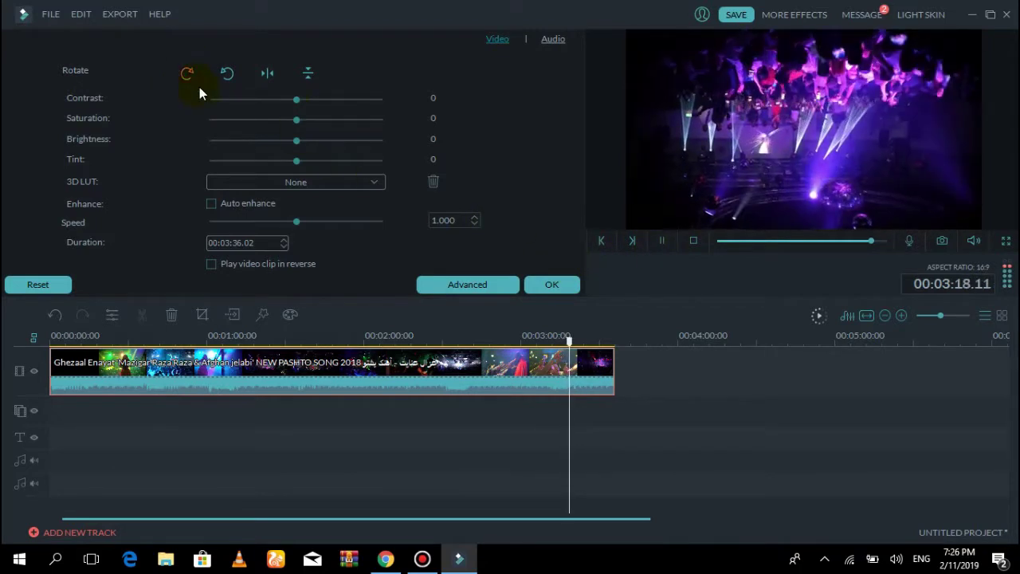
click(661, 240)
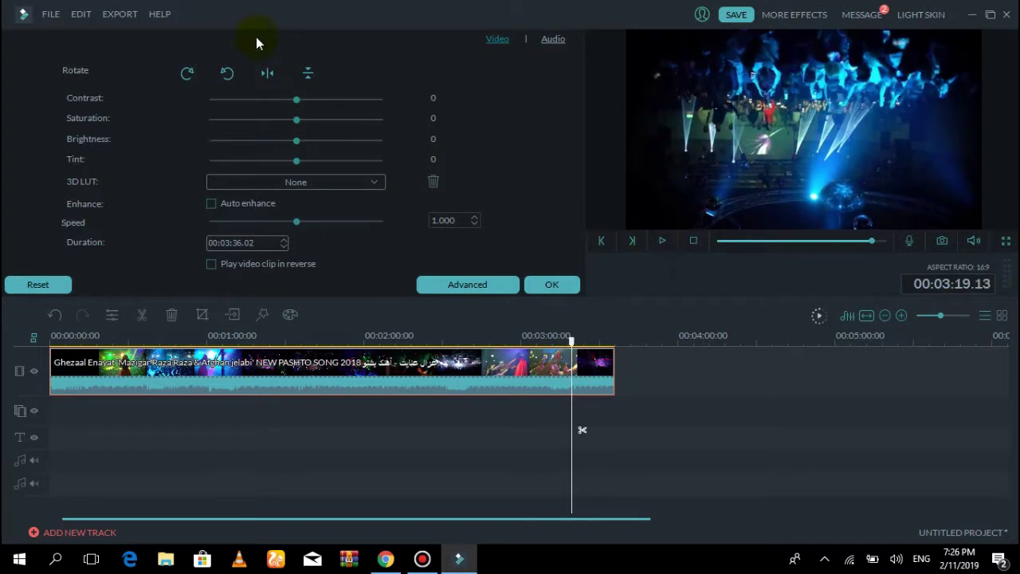
click(229, 71)
click(229, 71)
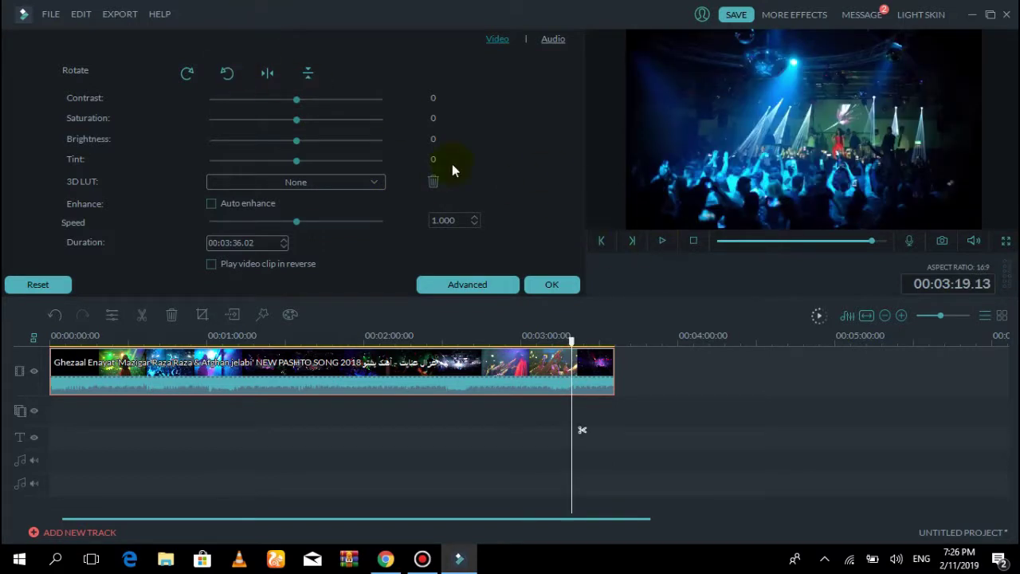
click(232, 75)
click(662, 241)
click(662, 241)
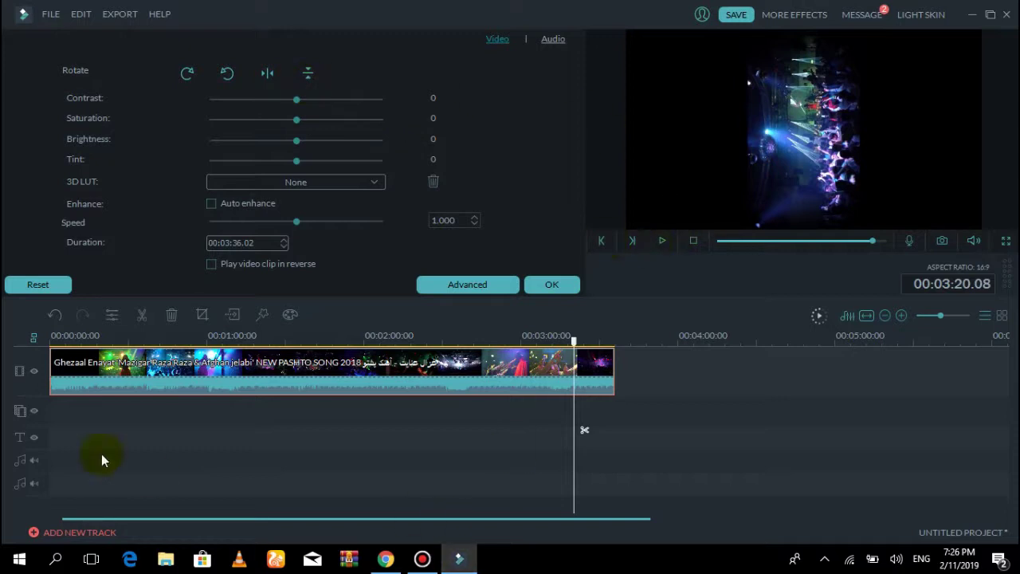
click(229, 71)
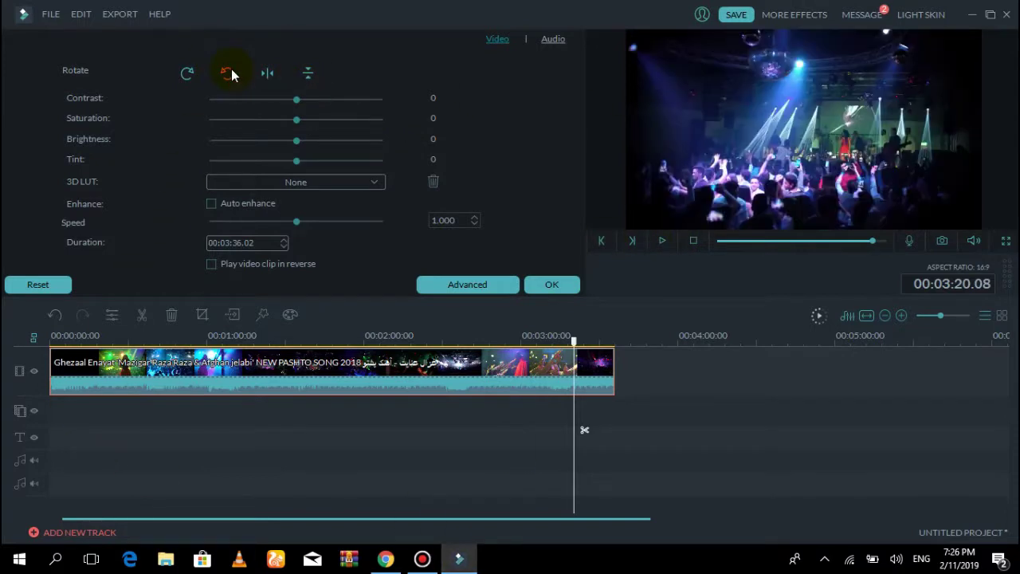
click(270, 76)
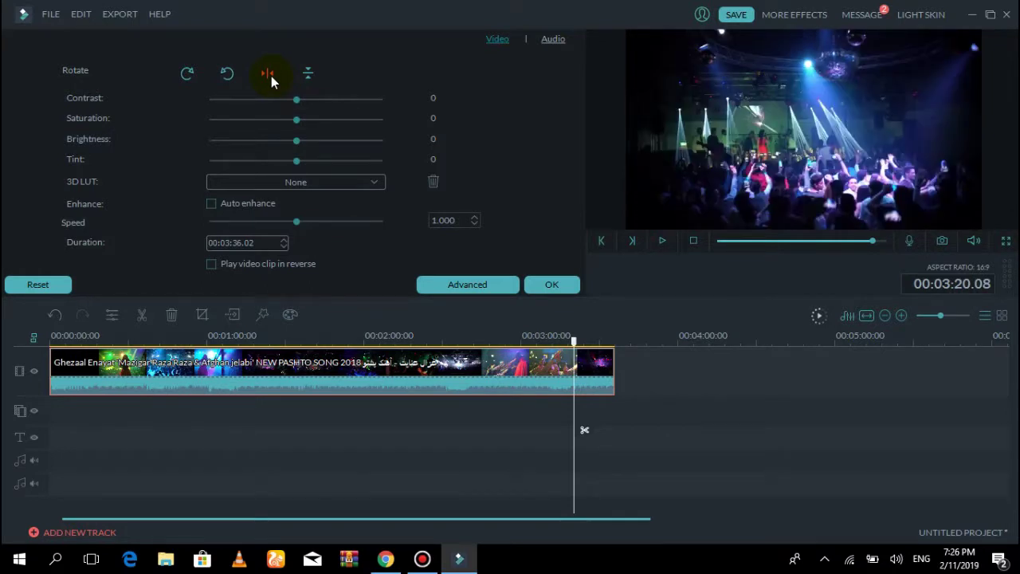
click(271, 76)
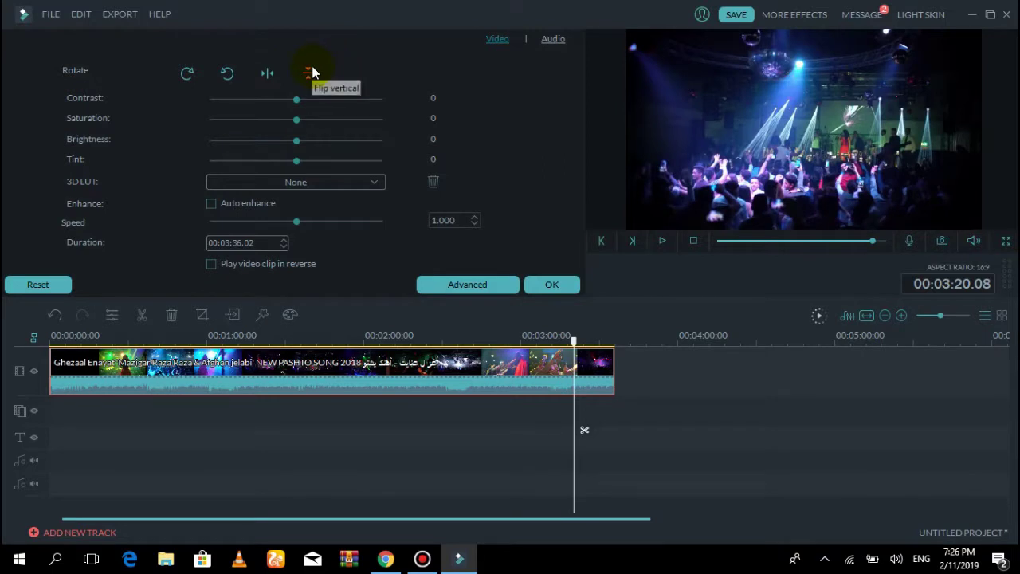
click(312, 72)
click(312, 72)
click(311, 70)
click(312, 70)
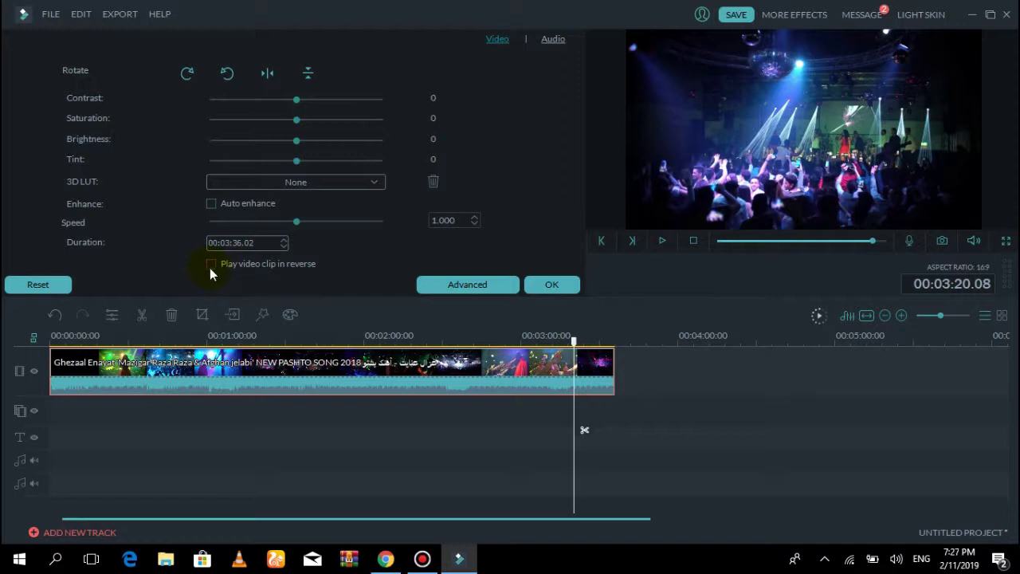
click(211, 265)
click(661, 241)
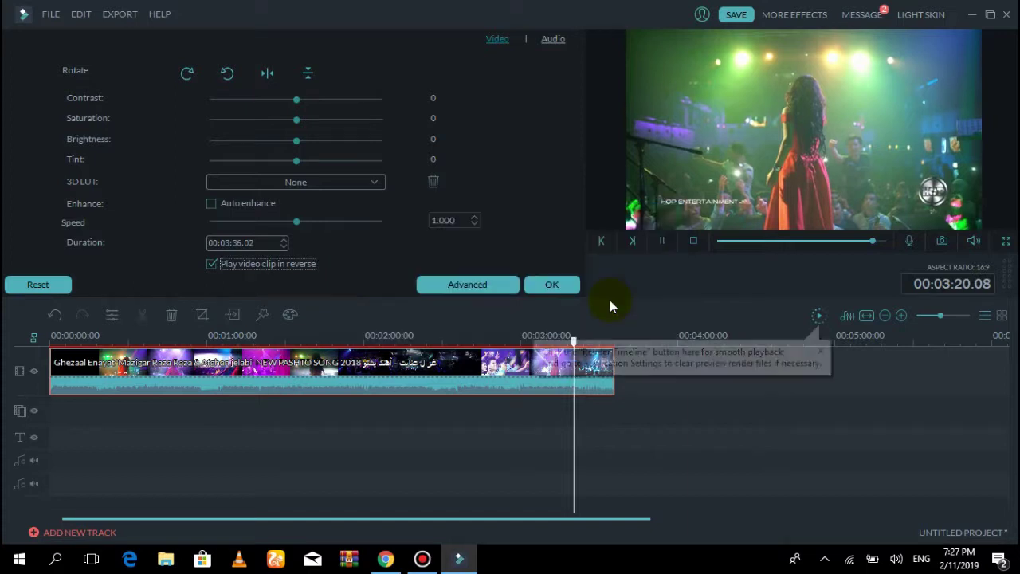
click(660, 241)
click(211, 264)
Split the concert clip at 00:02:54.07
click(534, 285)
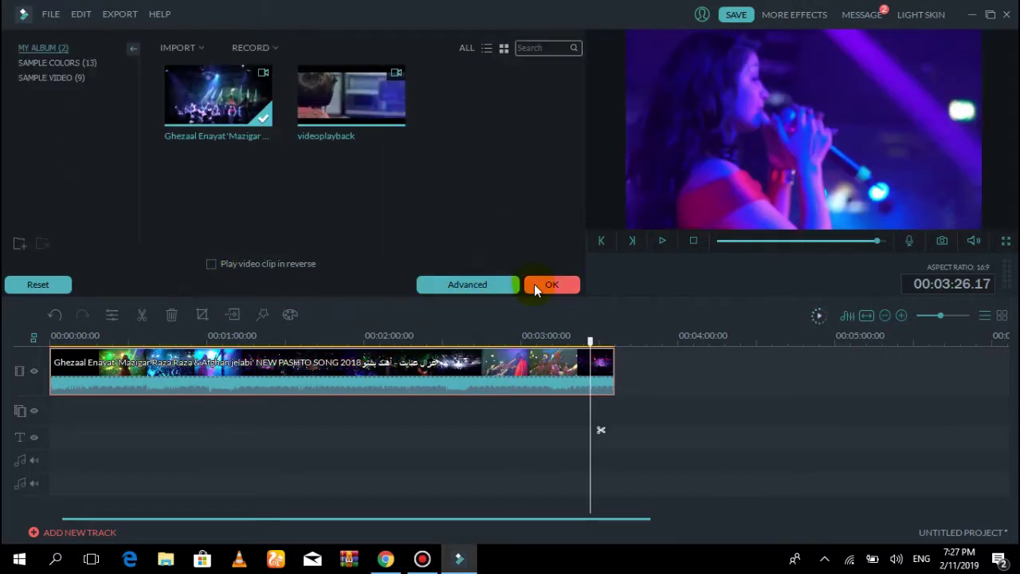
click(662, 241)
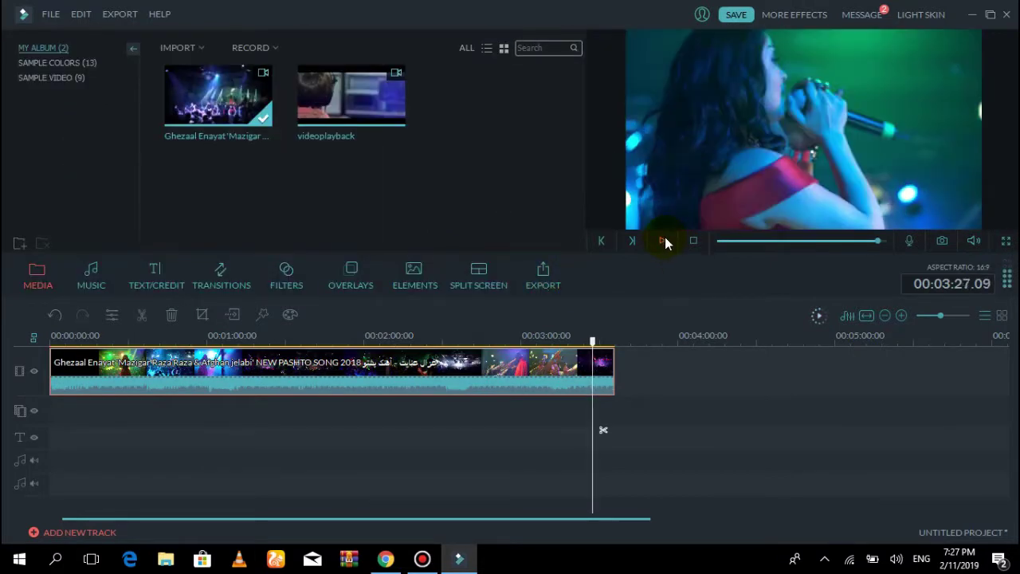
click(145, 317)
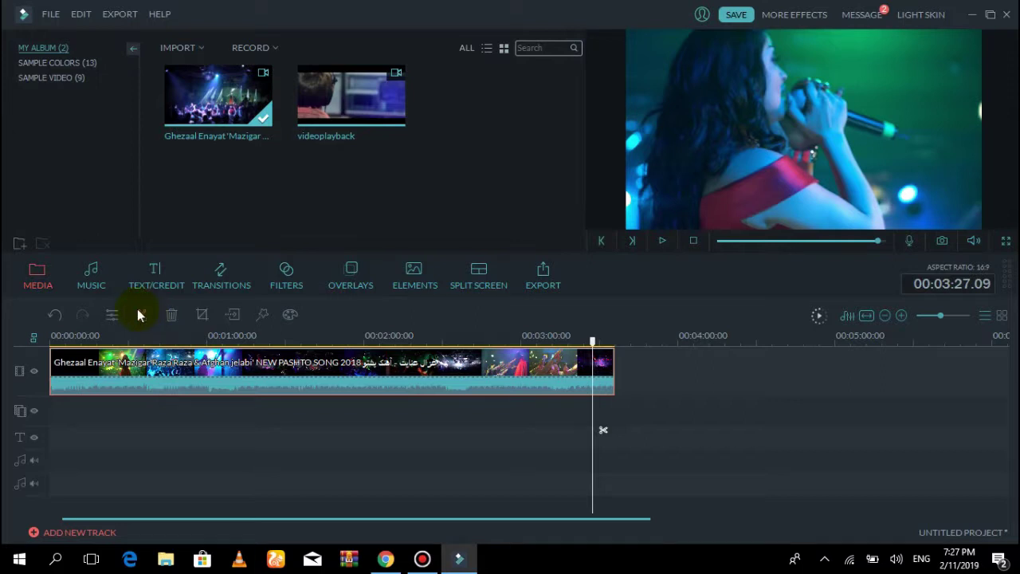
click(506, 342)
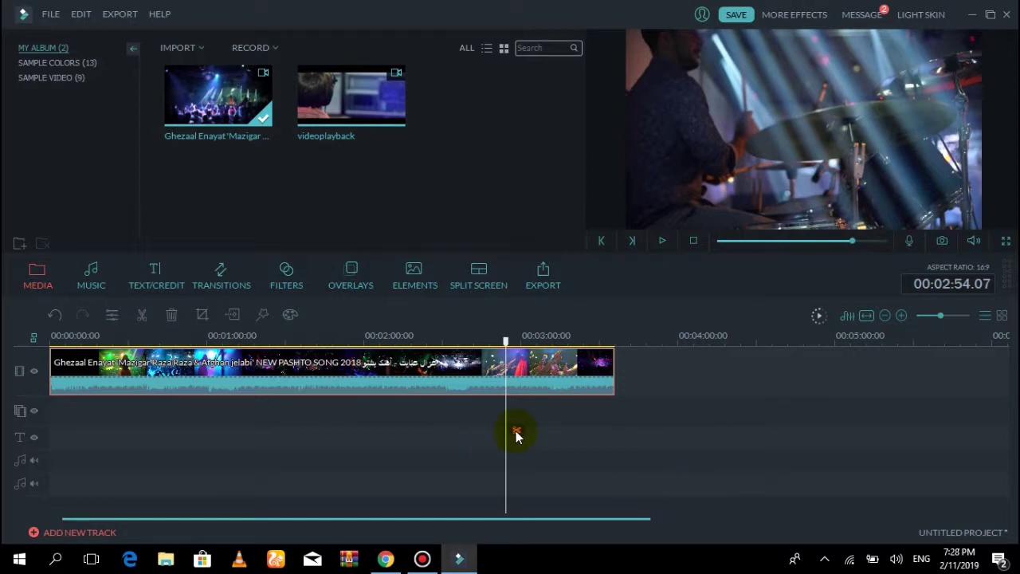
click(515, 433)
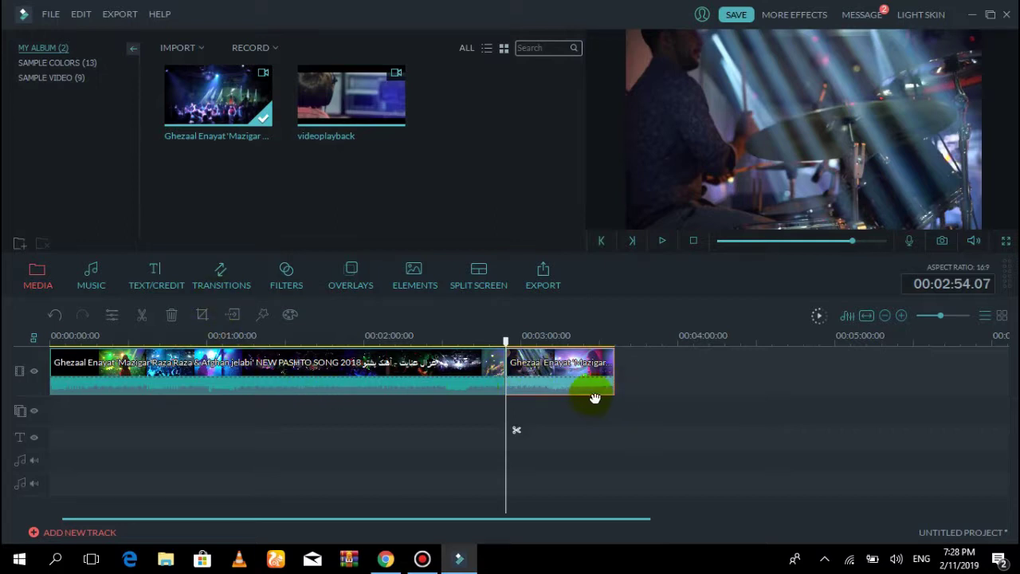
Delete the section after the split, undo to restore it, and check its settings
click(449, 393)
click(171, 318)
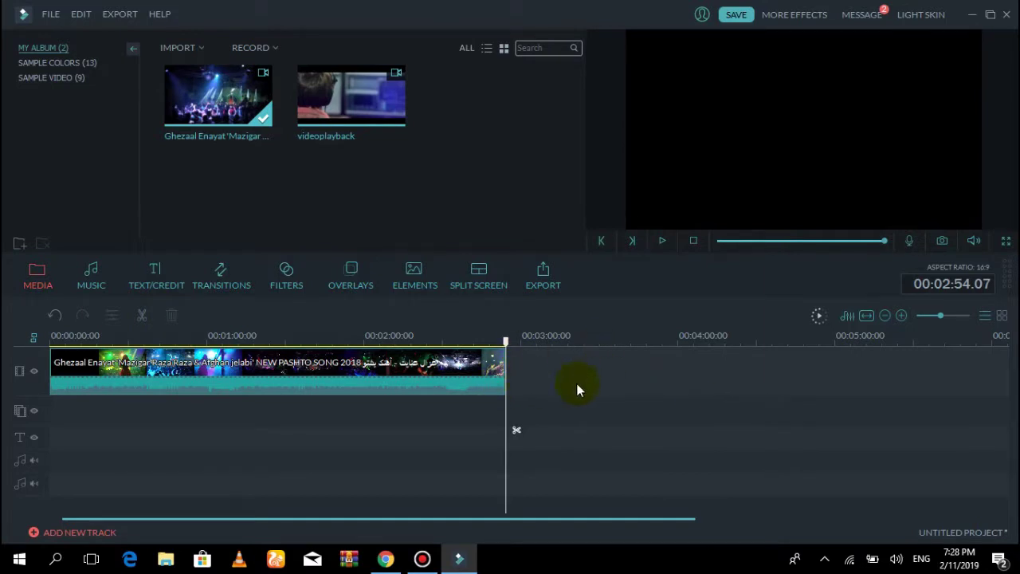
click(56, 315)
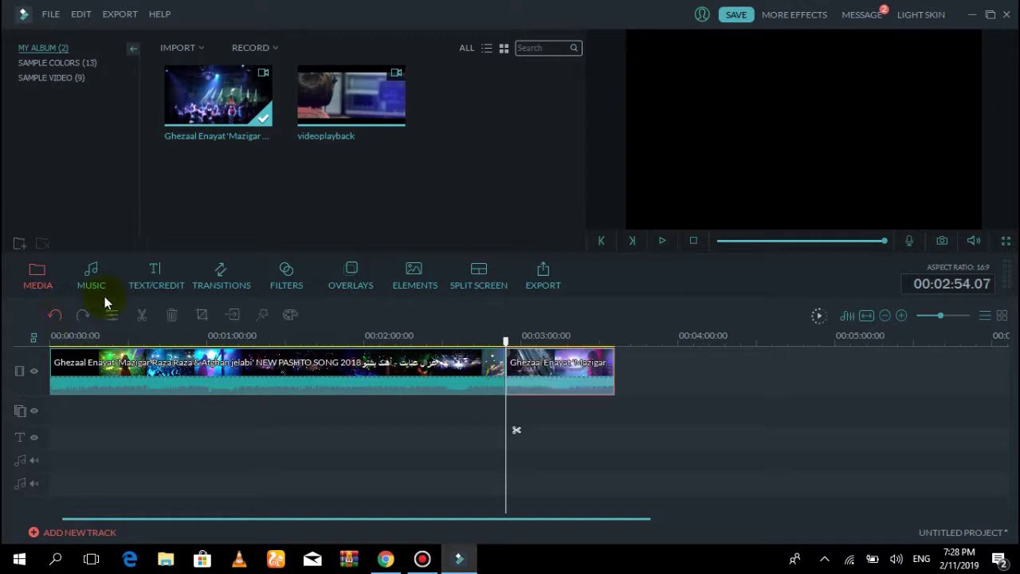
click(550, 359)
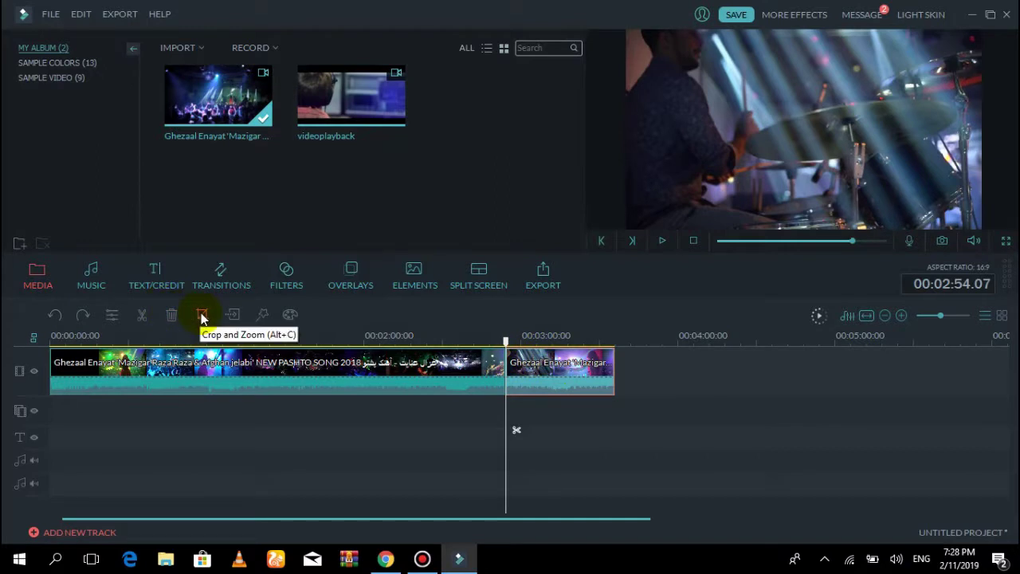
click(421, 375)
double_click(558, 372)
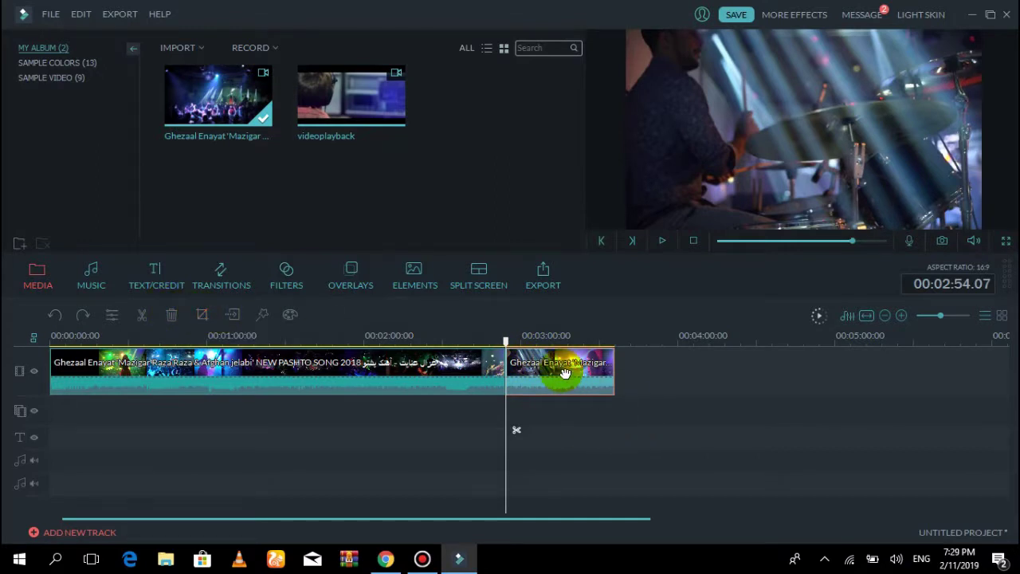
click(551, 287)
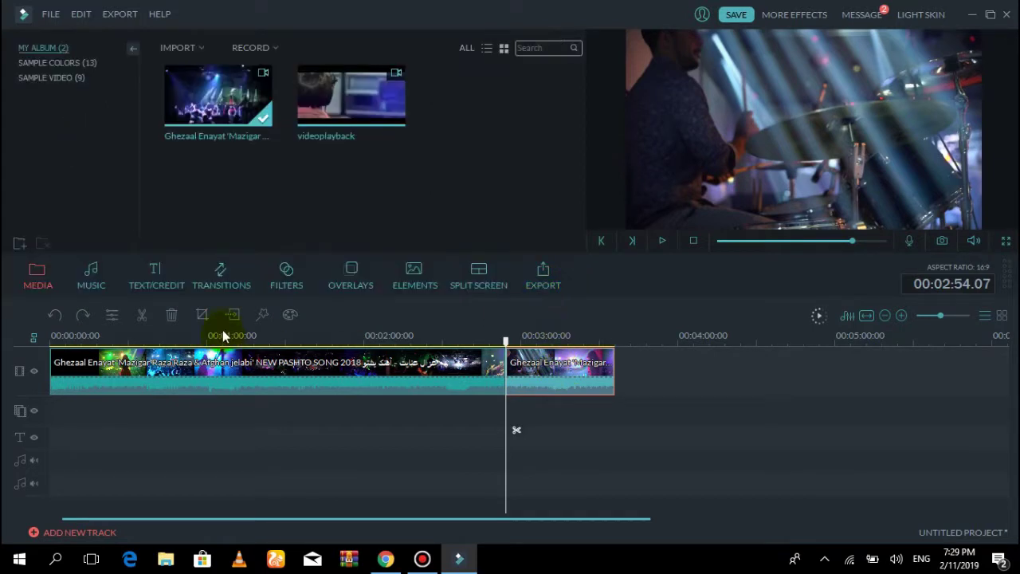
In Crop and Zoom, try resizing the 16:9 crop box and pause on the singer
click(203, 314)
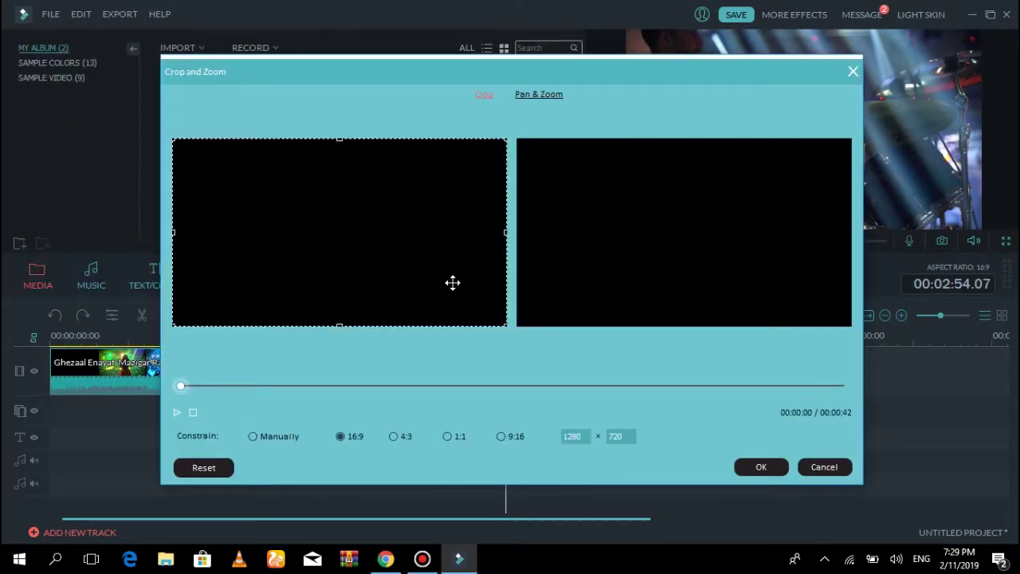
drag(342, 251, 500, 217)
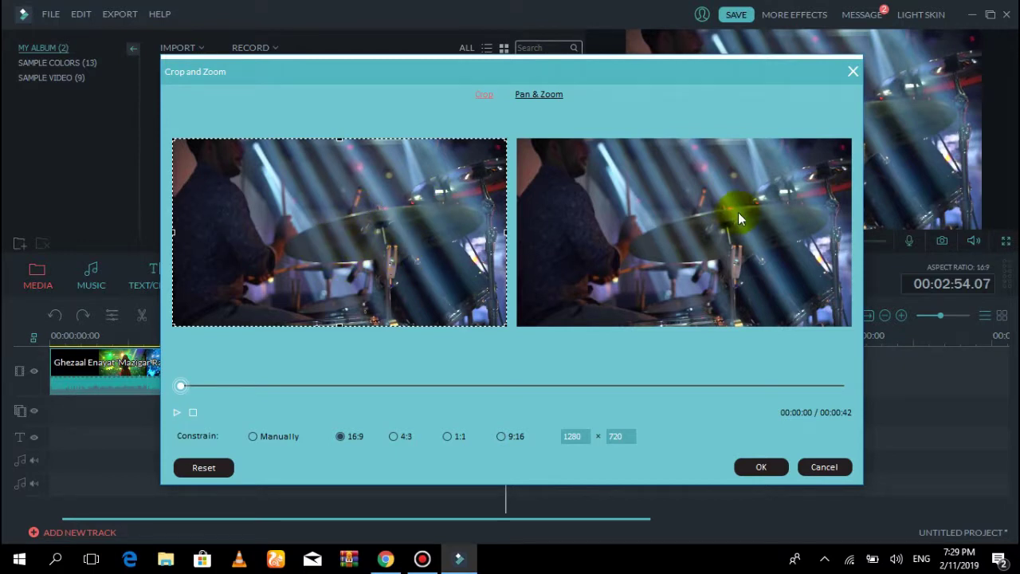
click(491, 318)
drag(507, 327, 366, 247)
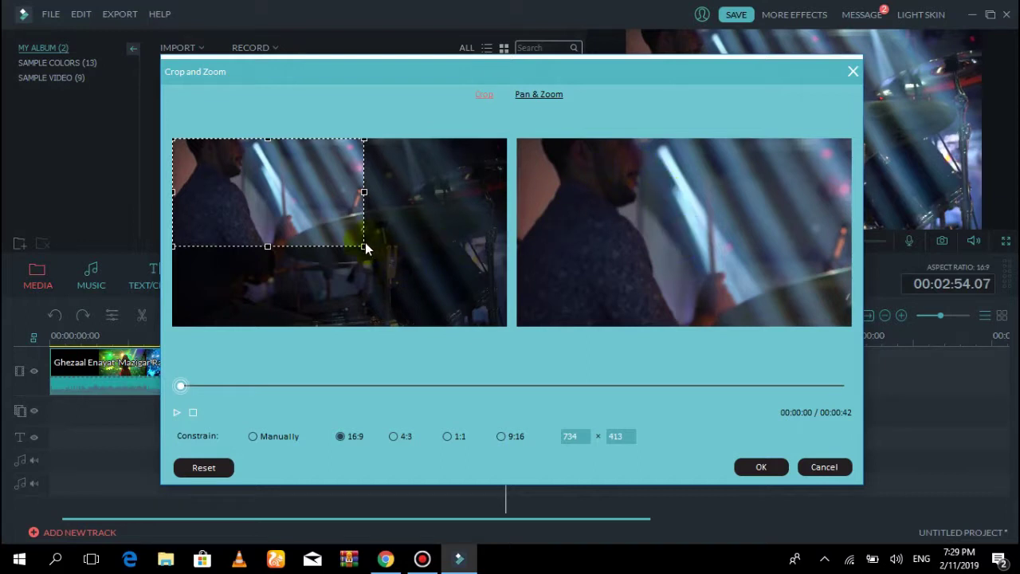
drag(366, 249, 493, 305)
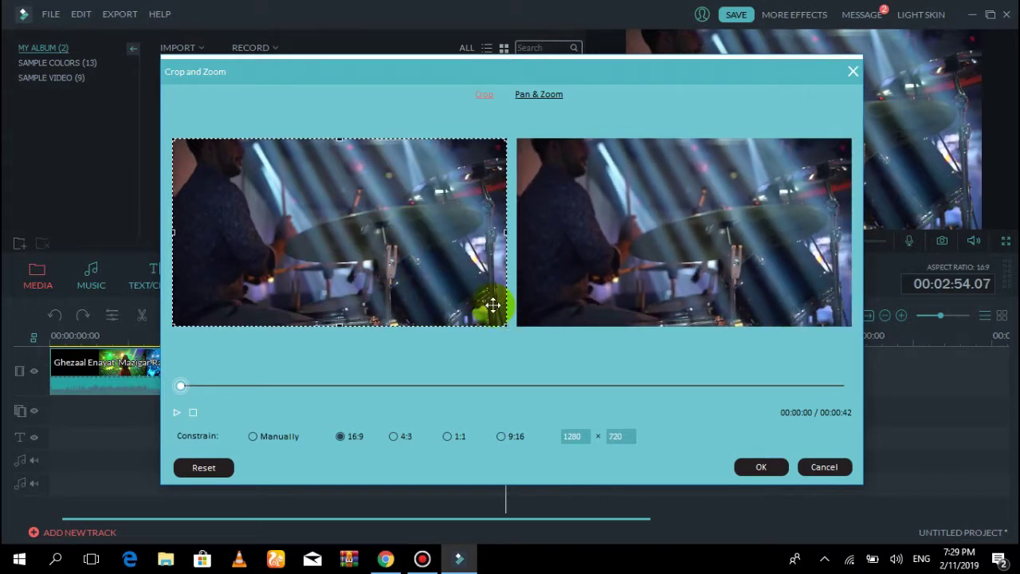
click(177, 413)
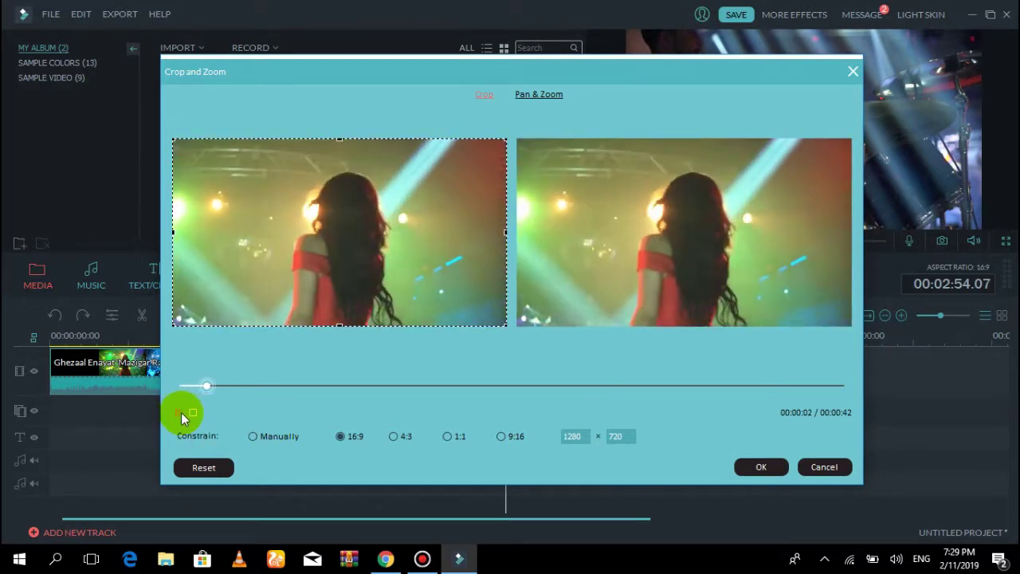
click(181, 412)
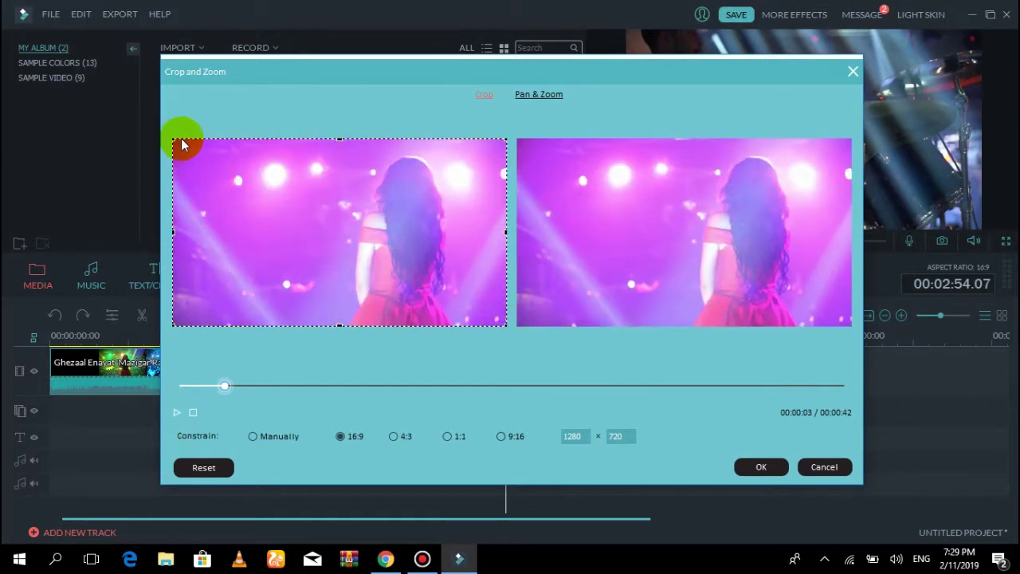
Tighten the crop to 589x331 around the singer's head, apply it, and preview
drag(176, 141, 243, 150)
drag(282, 262, 327, 235)
drag(237, 233, 354, 237)
drag(483, 212, 473, 212)
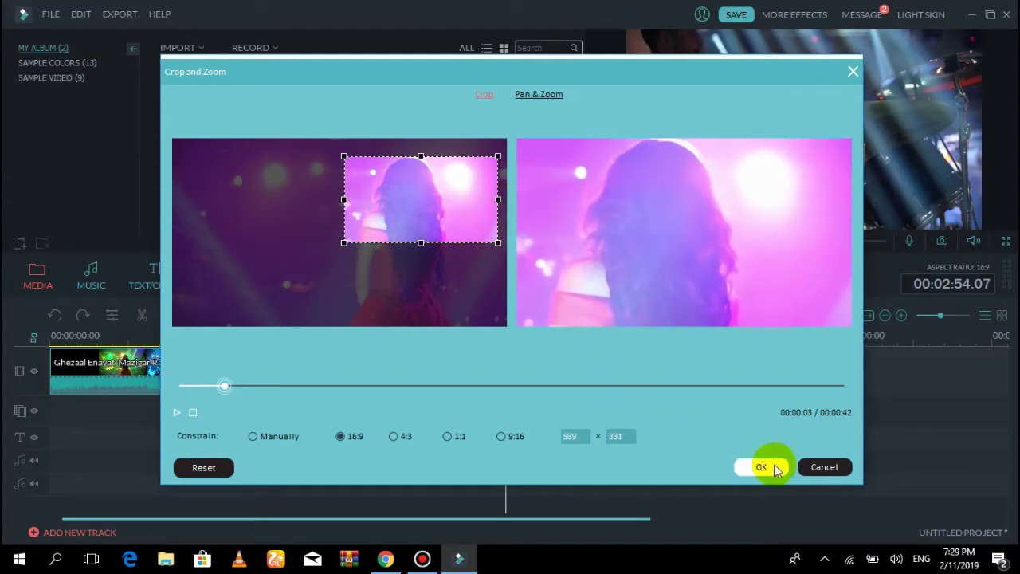
click(761, 467)
click(663, 242)
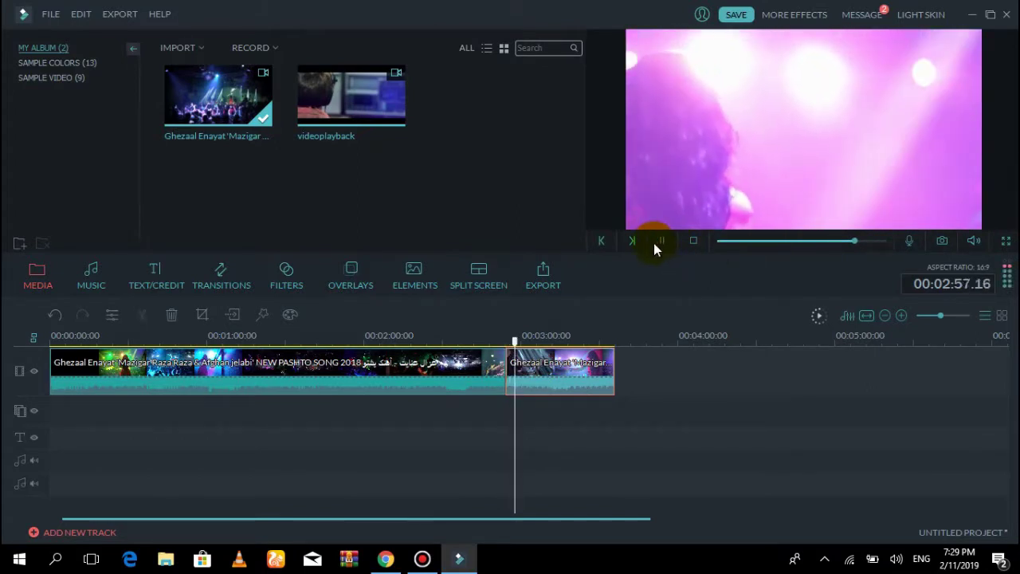
click(661, 241)
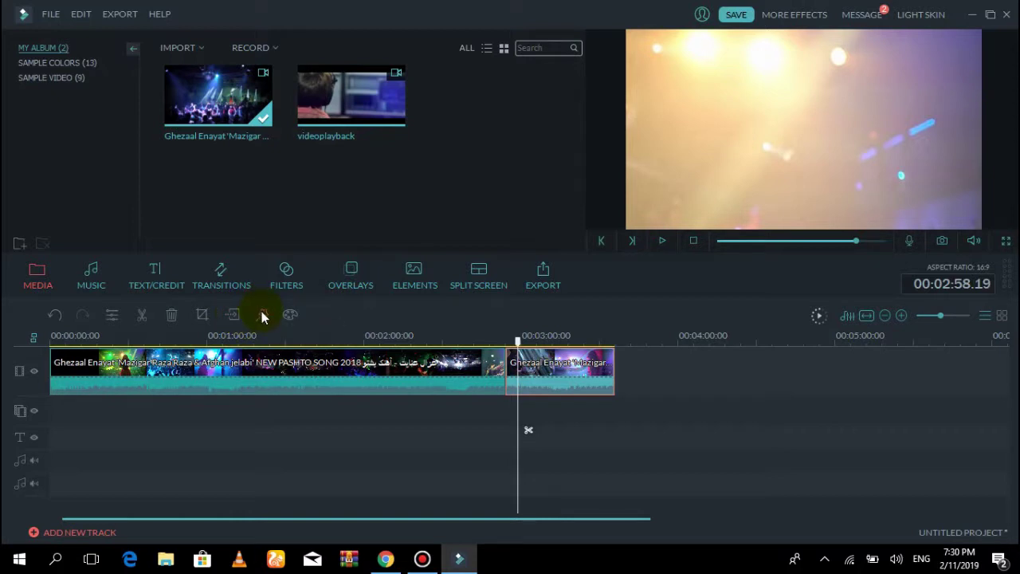
Raise the clip's White Balance Temperature to 1 in Advanced Color Tuning
click(290, 317)
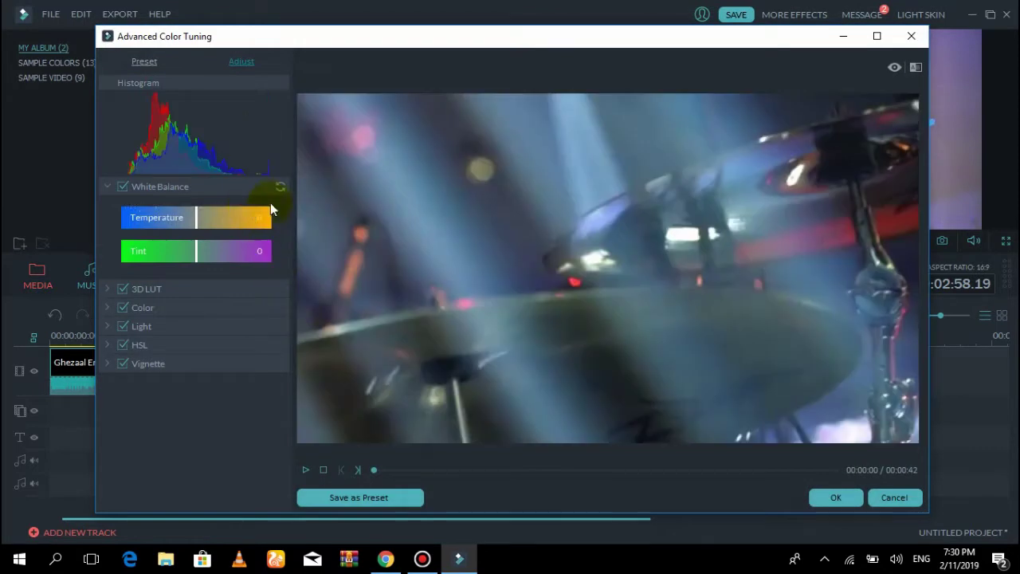
click(309, 469)
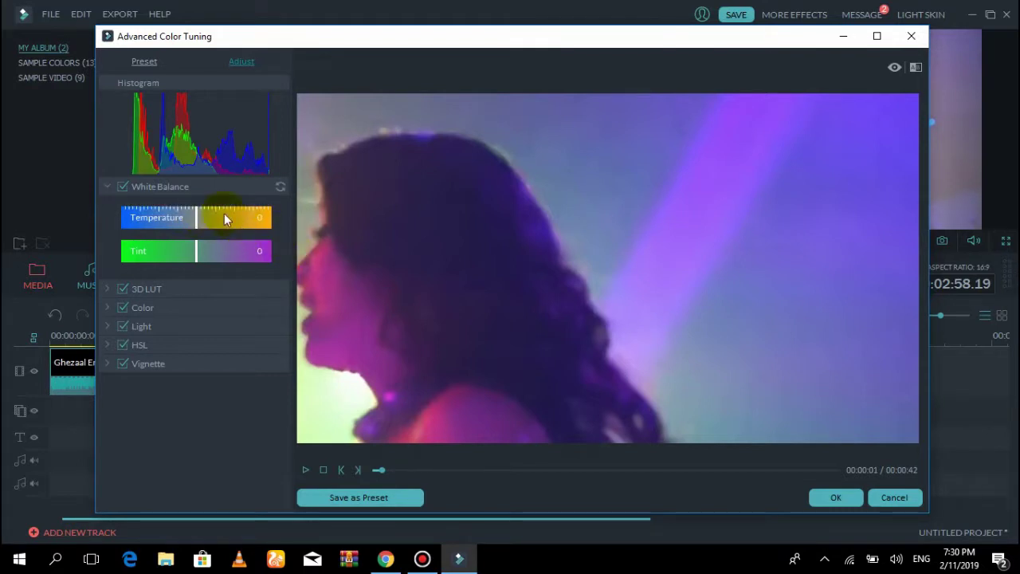
drag(226, 218, 199, 223)
click(835, 497)
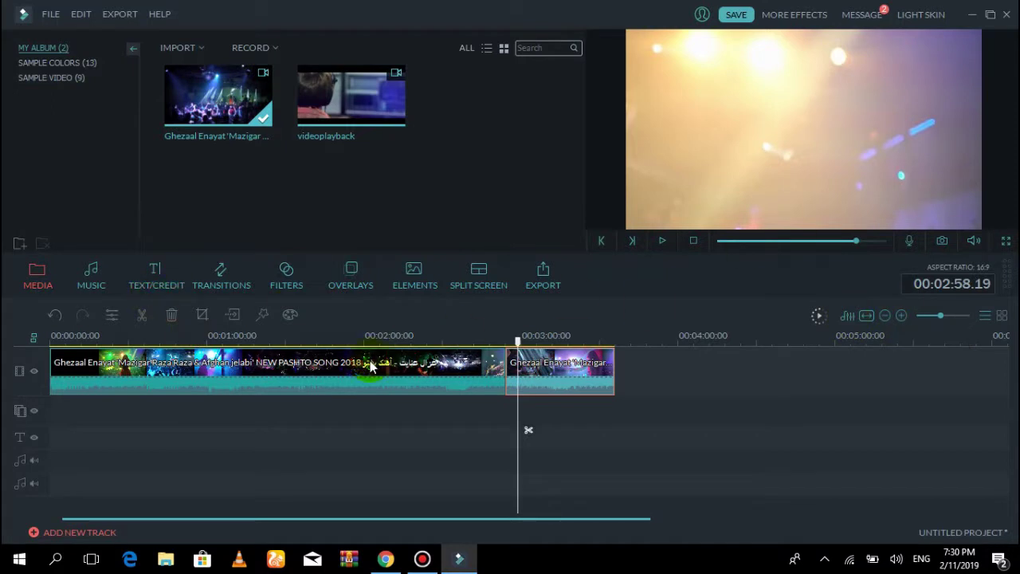
click(396, 335)
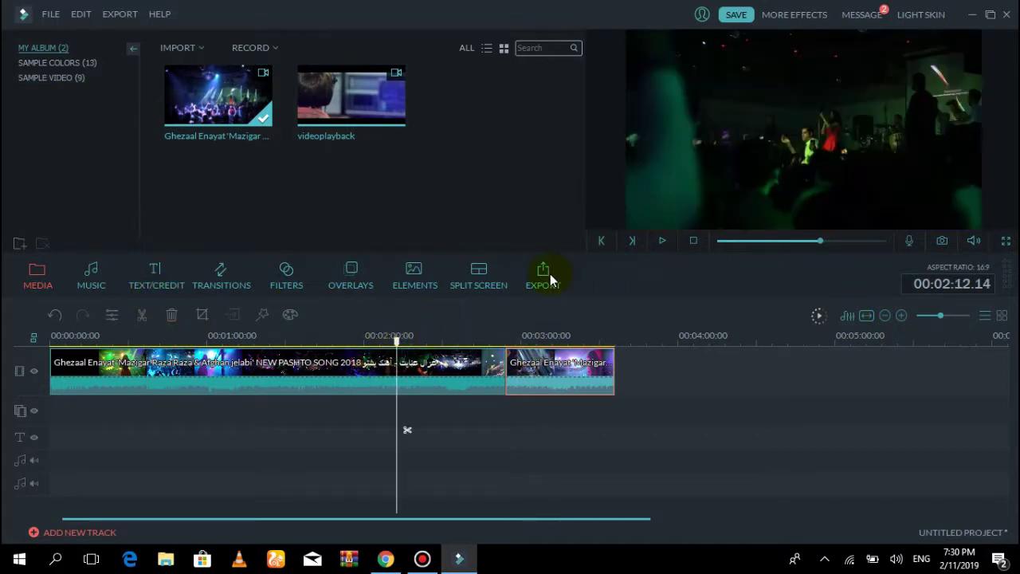
click(662, 241)
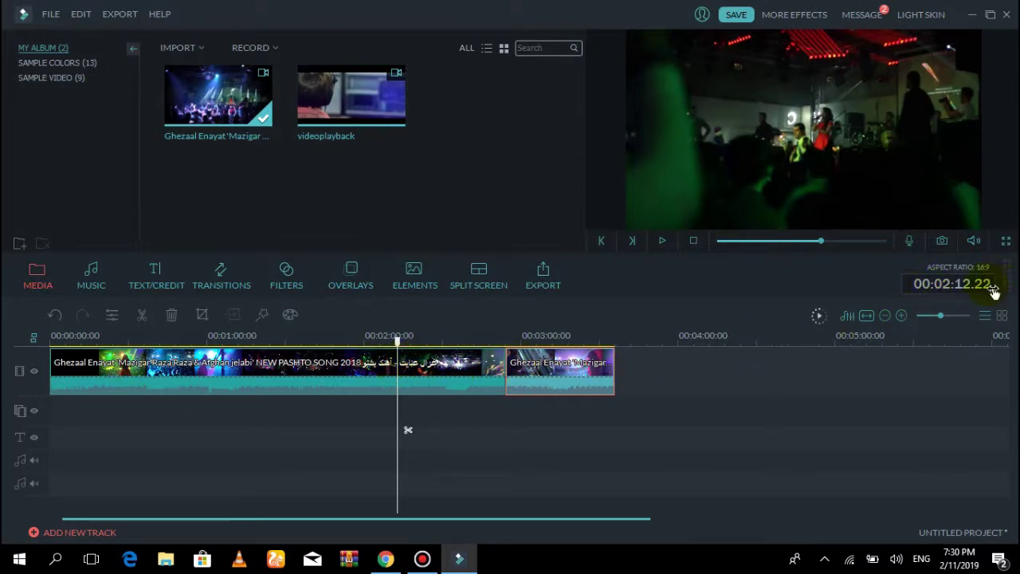
click(901, 317)
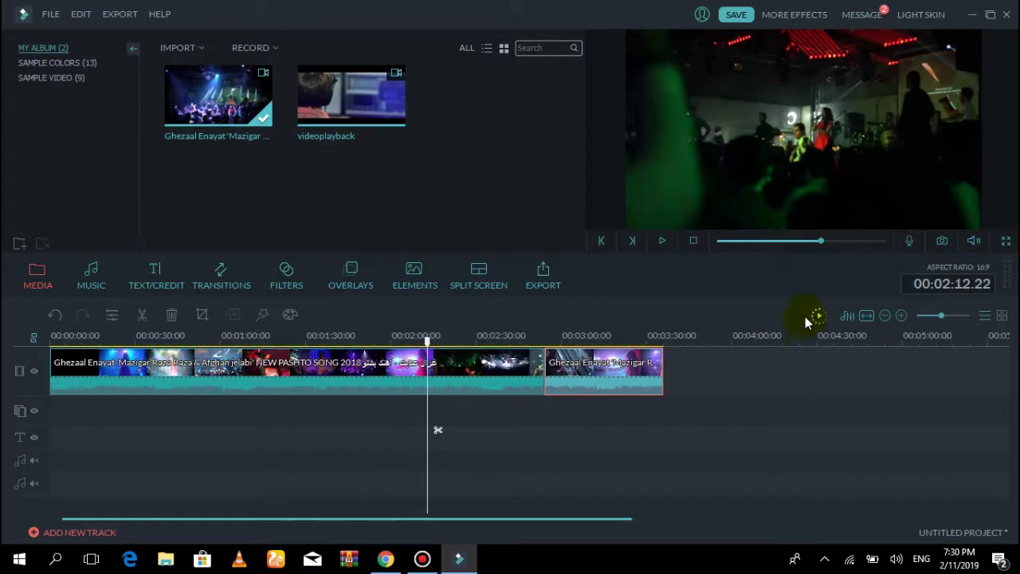
click(884, 316)
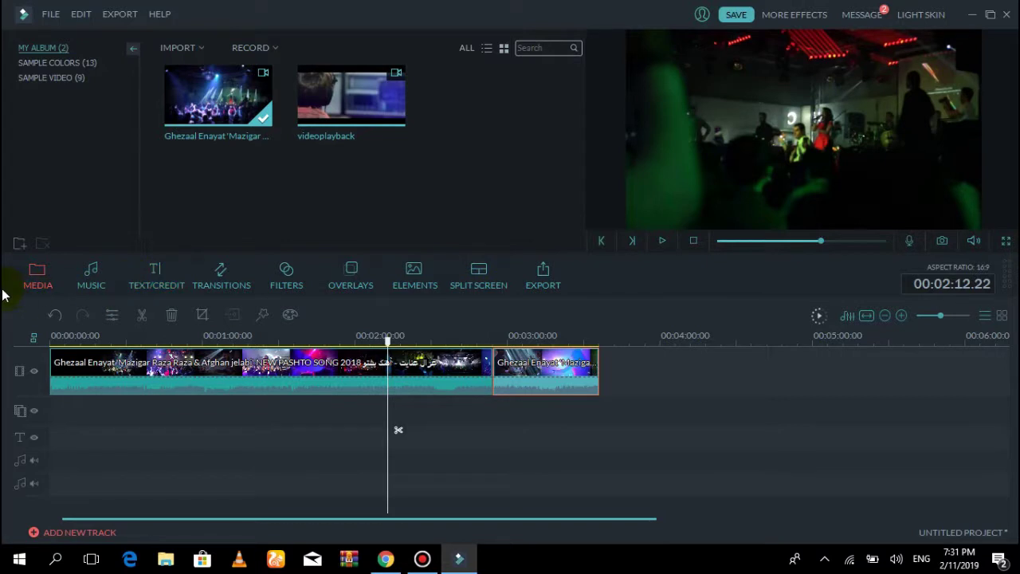
click(195, 48)
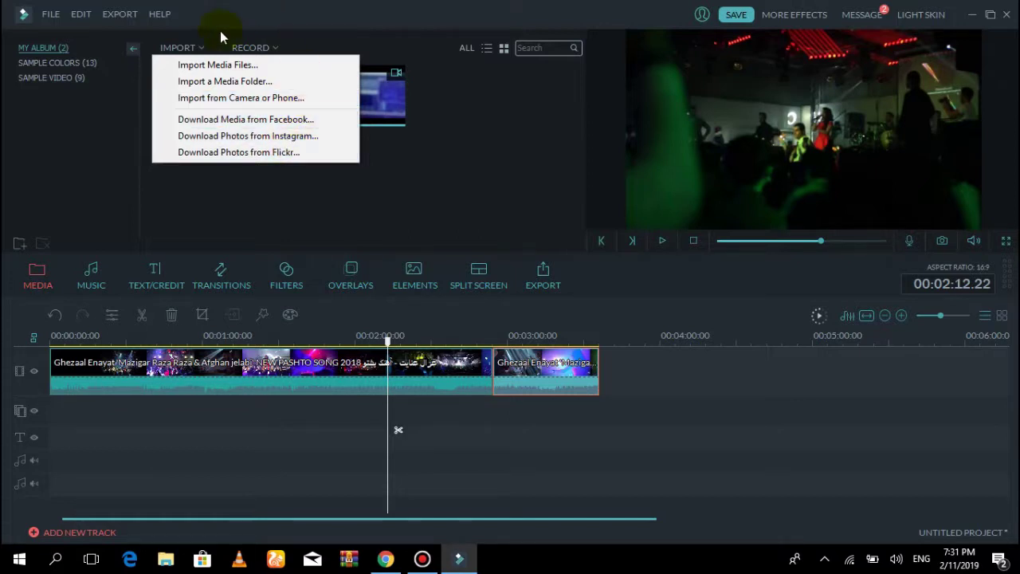
click(277, 48)
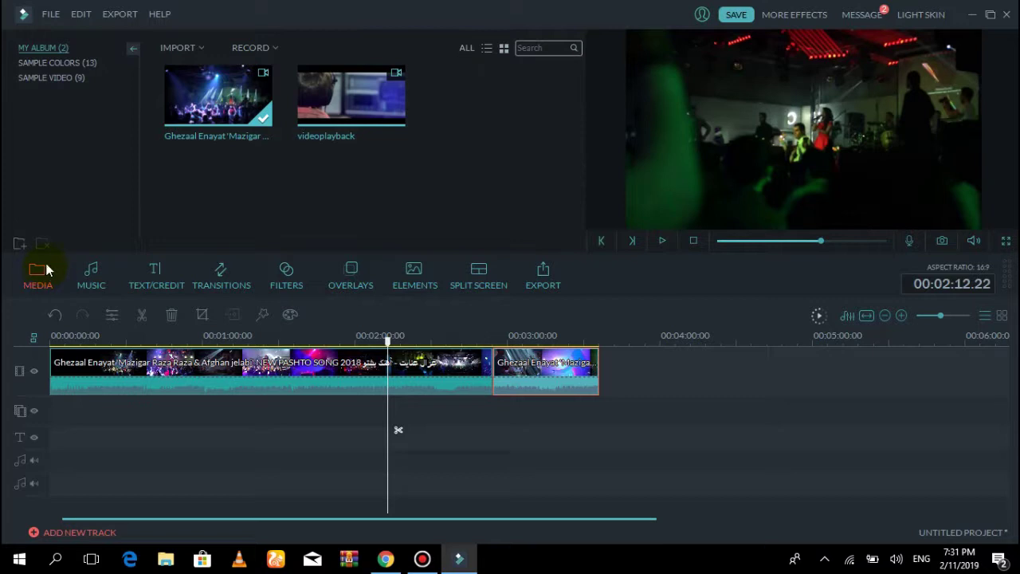
Browse the music library, trying Always Dreaming and Yellow Ribbon
click(93, 275)
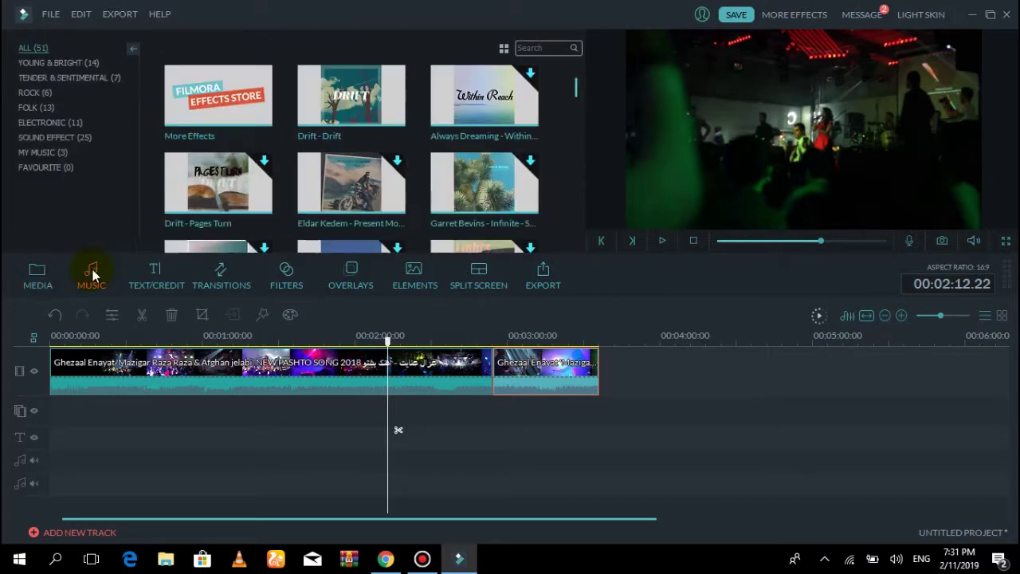
click(396, 129)
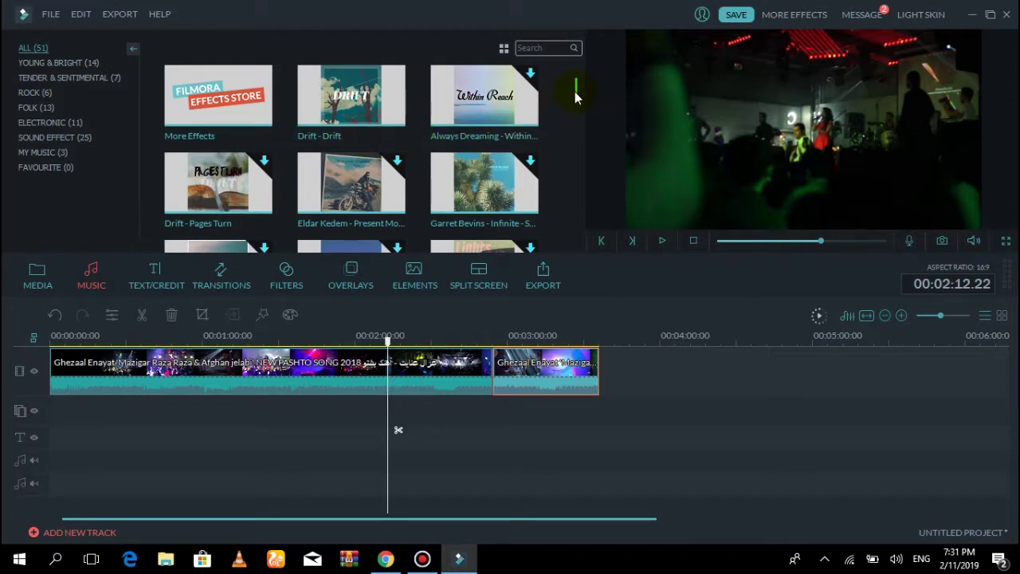
drag(577, 94, 579, 210)
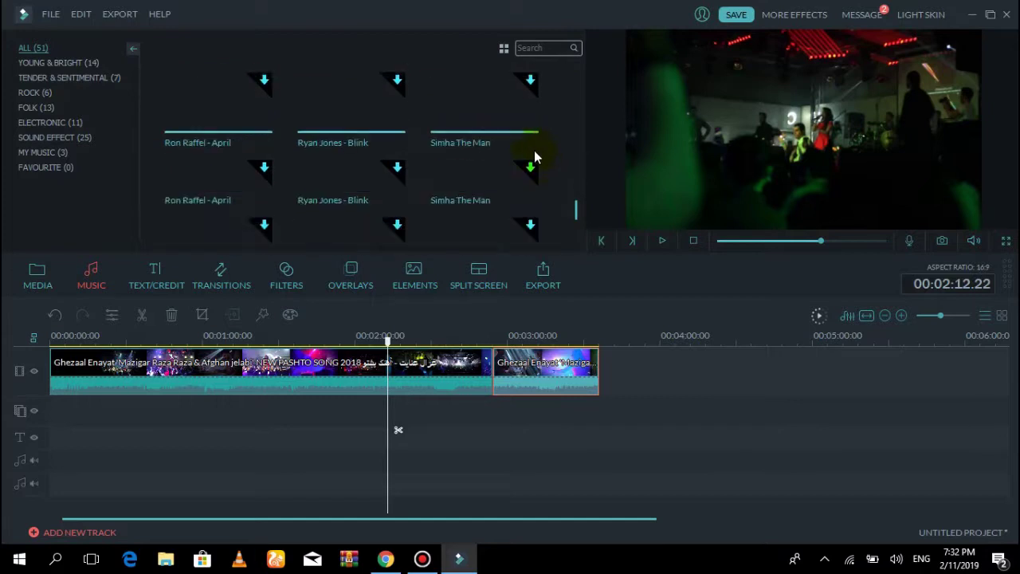
click(530, 168)
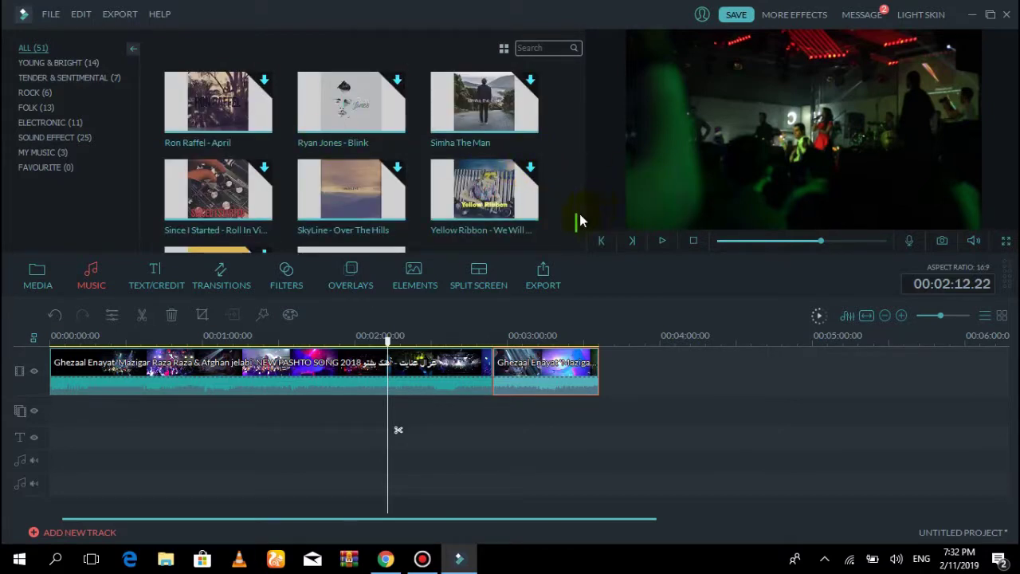
drag(575, 219, 568, 53)
Add Drift - Drift to the project and move it to the timeline start
click(358, 97)
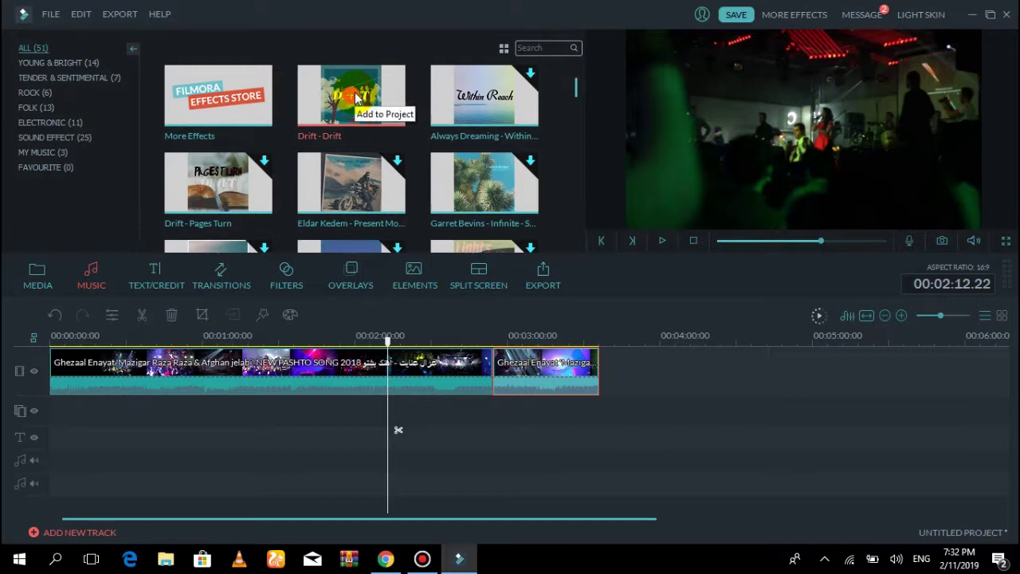
click(356, 95)
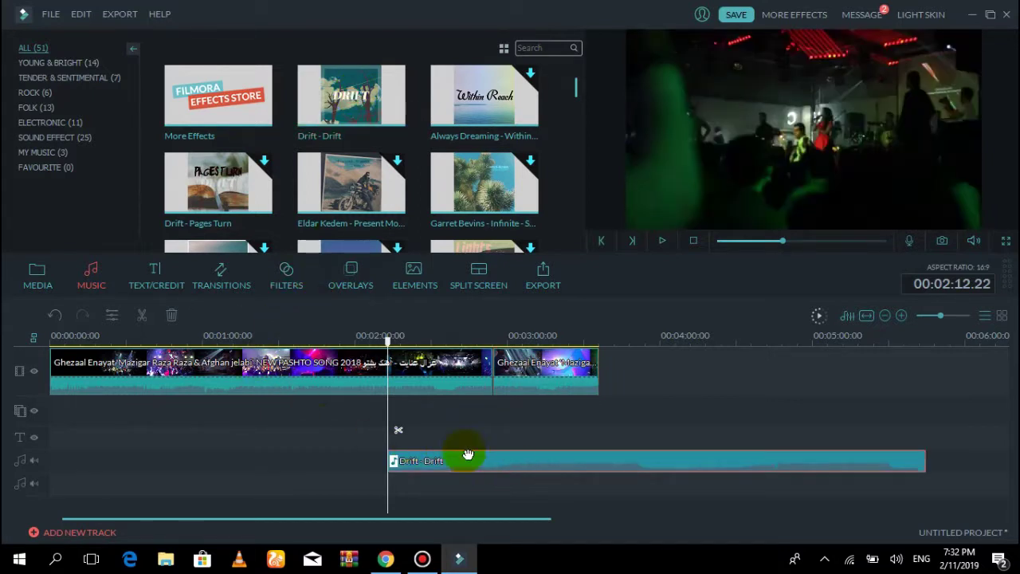
drag(390, 342, 32, 338)
drag(574, 457, 216, 457)
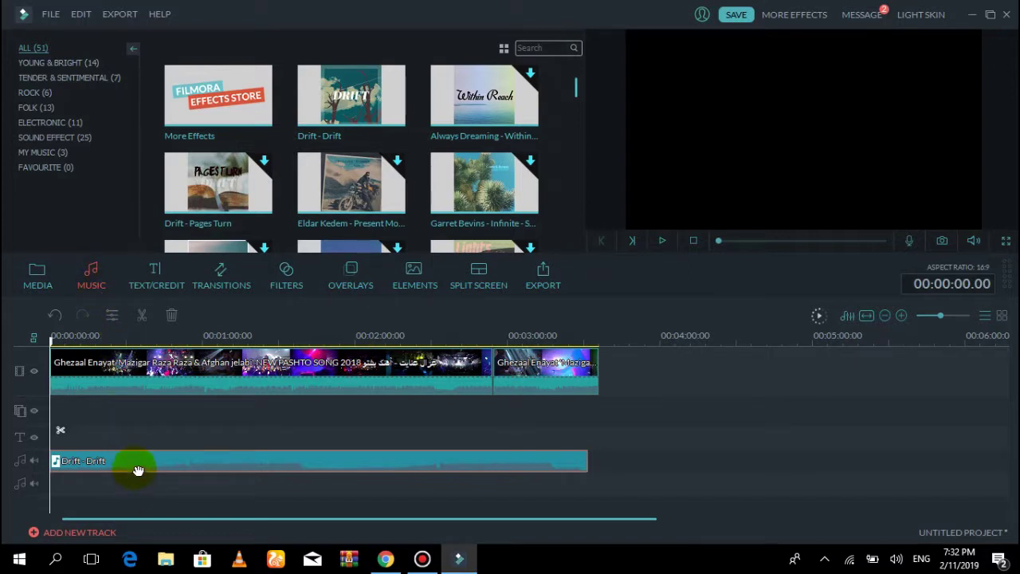
Play the project and pause at 00:00:53.02, then select the Drift clip
click(158, 387)
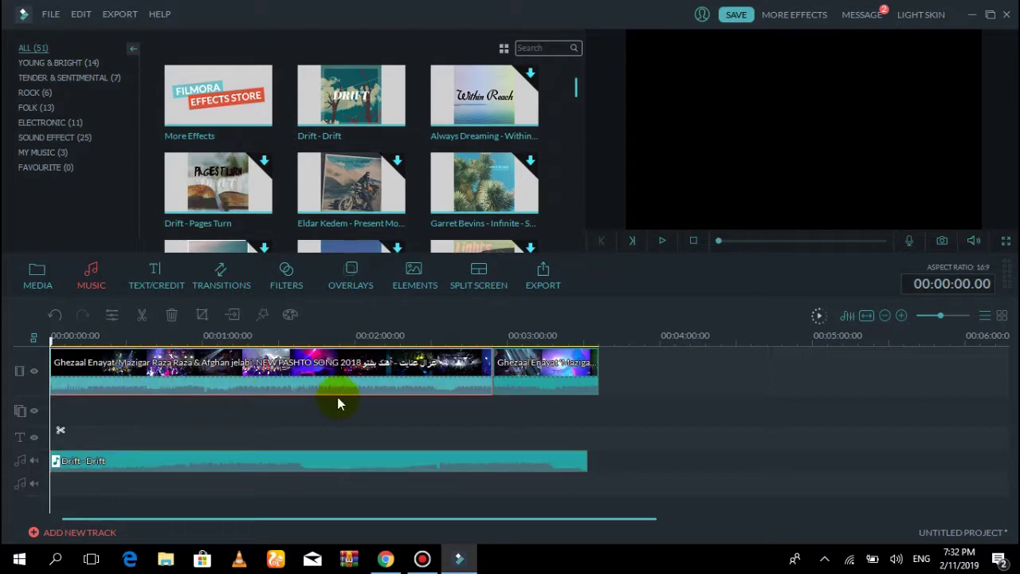
click(664, 241)
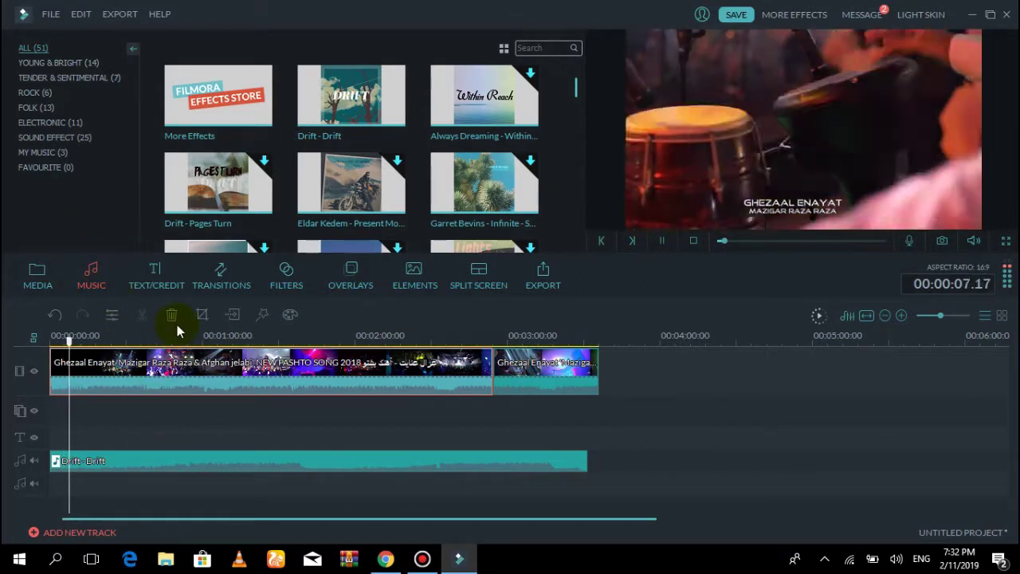
click(165, 338)
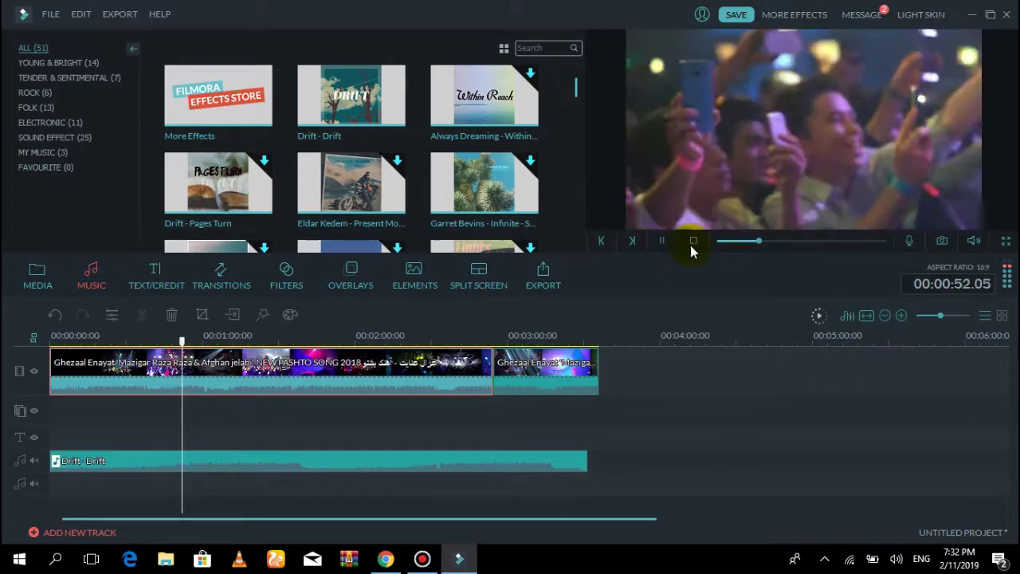
click(662, 241)
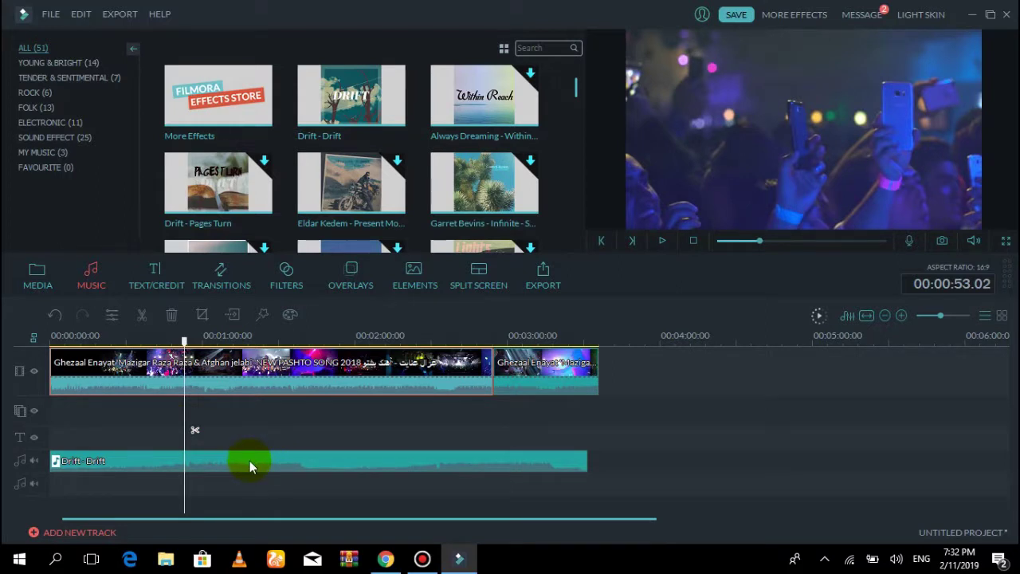
click(317, 465)
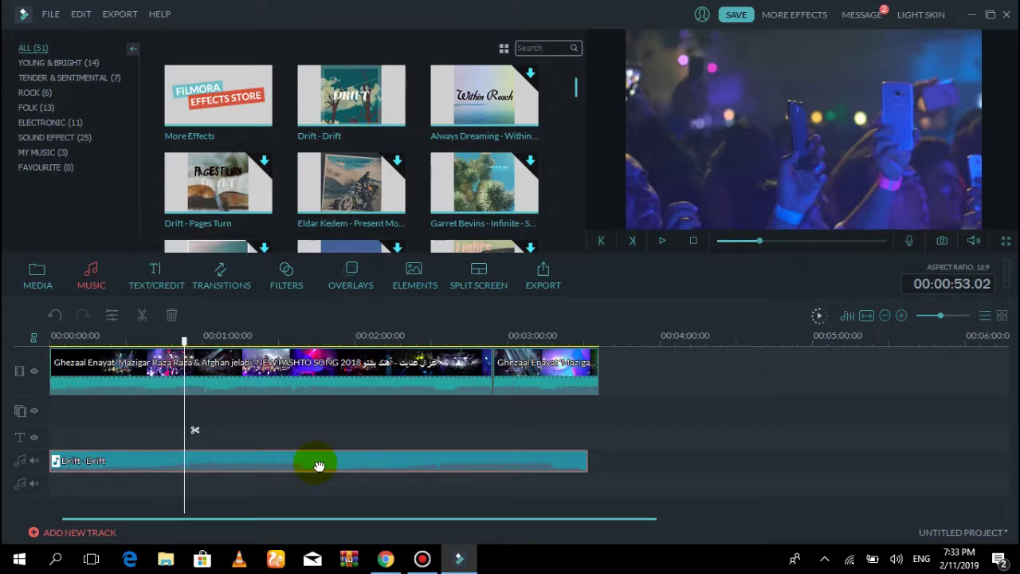
Set the Drift music clip's volume to 186
double_click(319, 464)
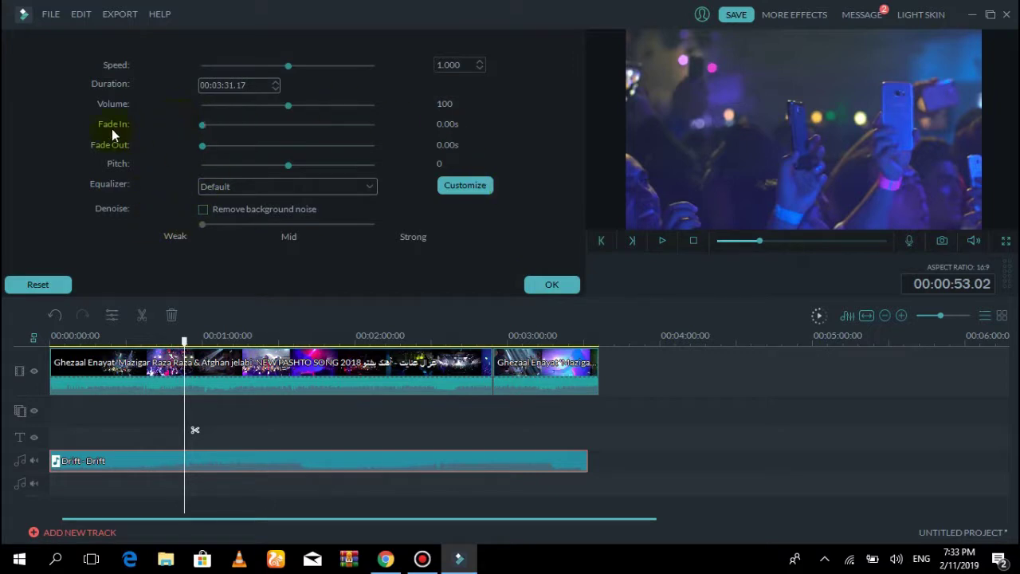
click(361, 105)
Confirm the Drift volume and preview playback up to 00:00:57.05
click(548, 285)
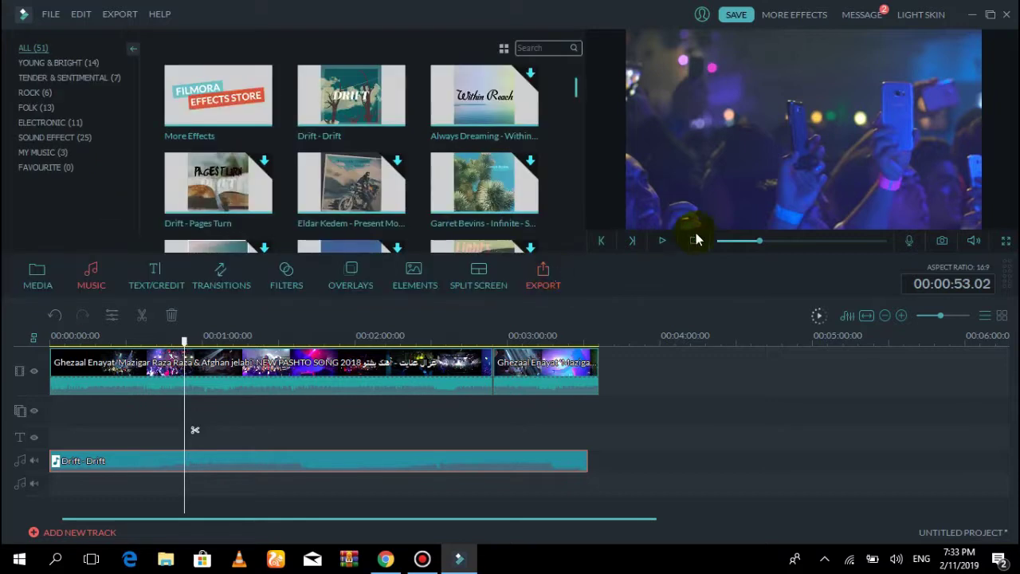
click(662, 240)
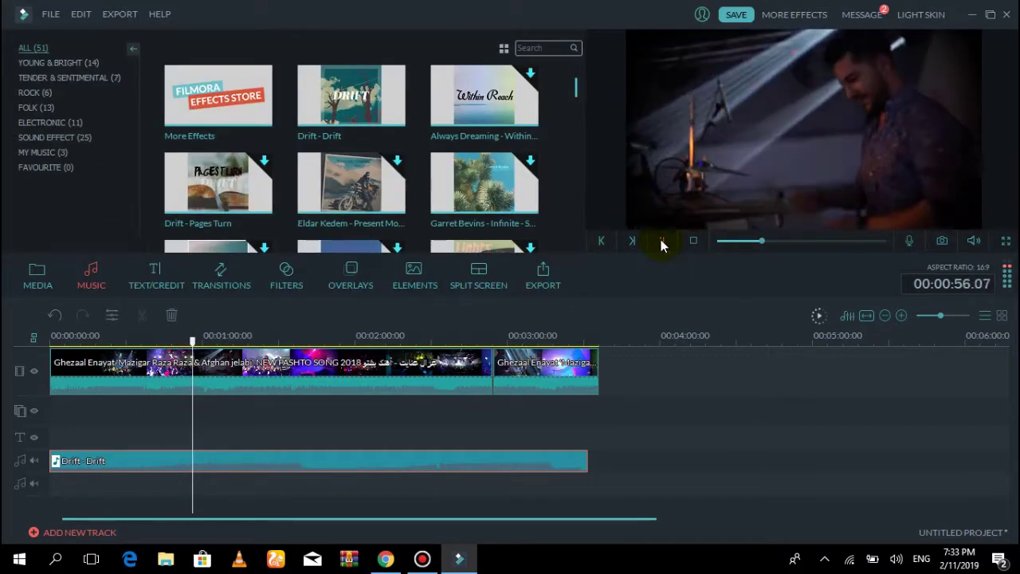
click(662, 240)
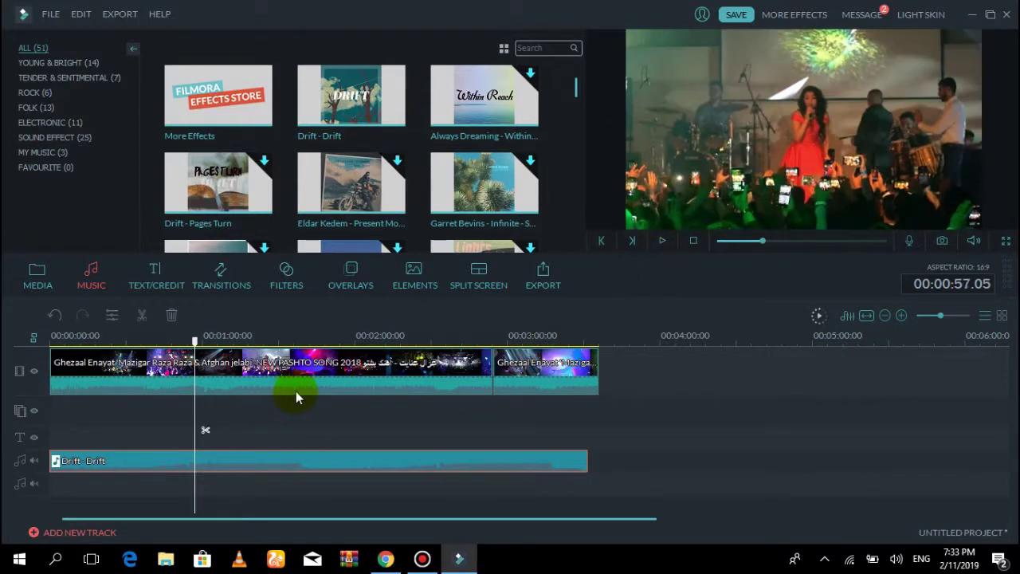
Detach the concert clip's audio onto its own track
click(326, 392)
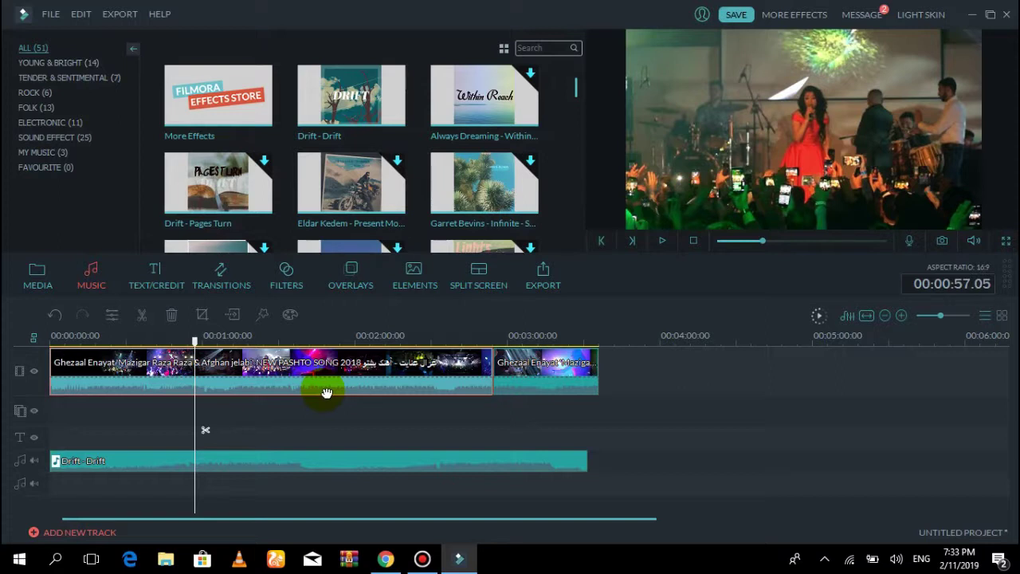
right_click(322, 389)
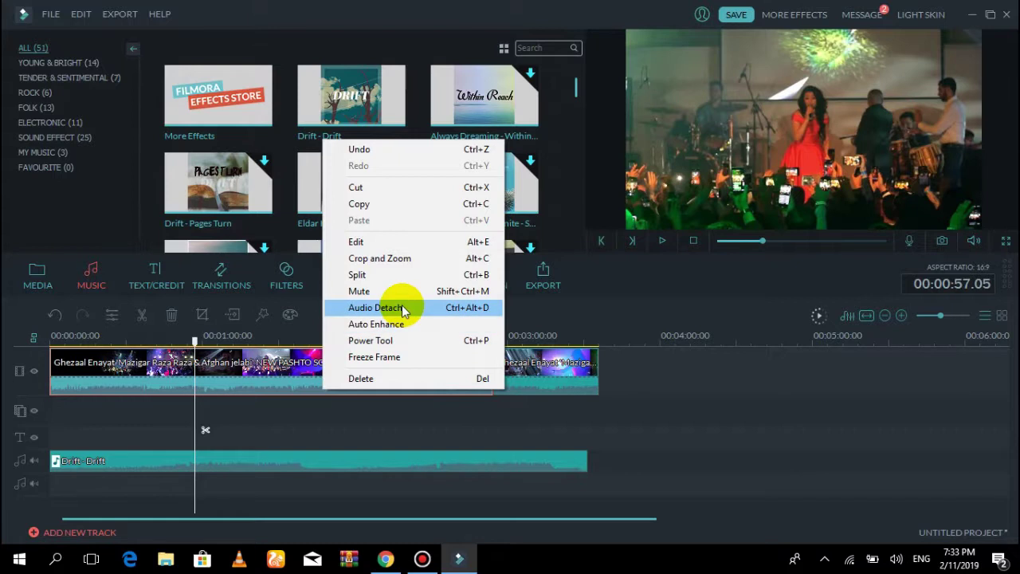
click(398, 308)
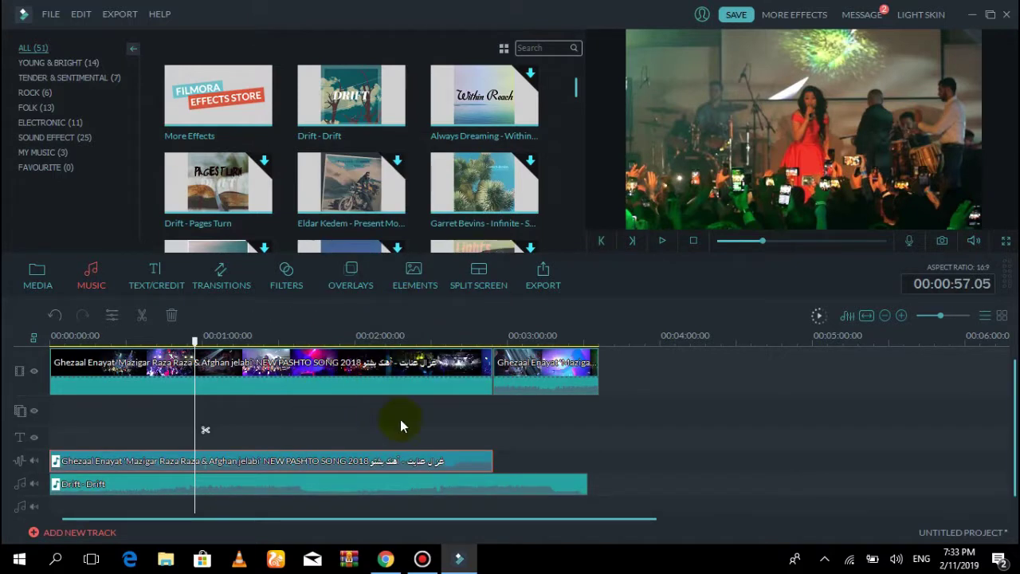
Set the detached concert audio's volume to 200 after testing a lower level
double_click(359, 462)
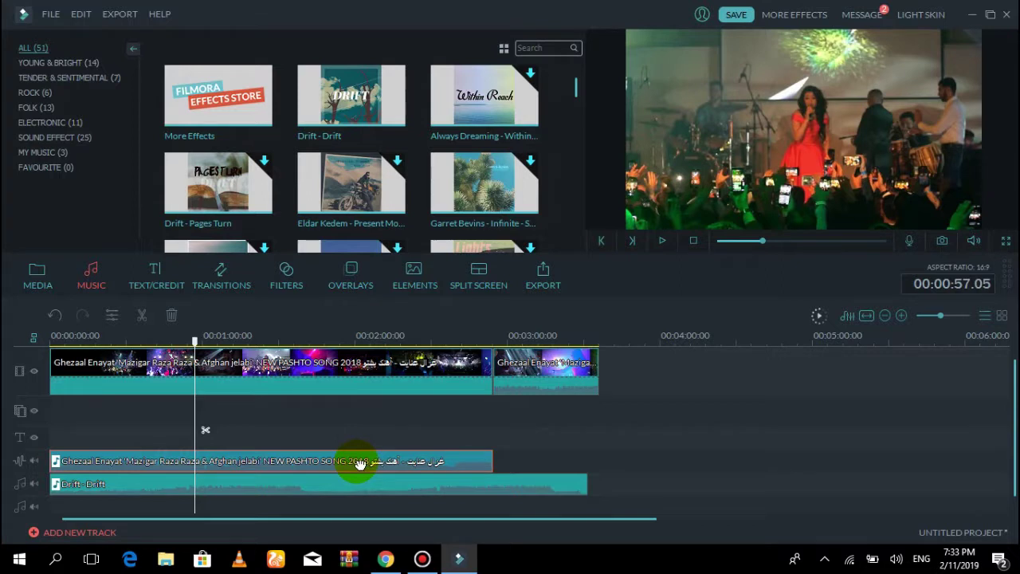
drag(279, 102, 203, 105)
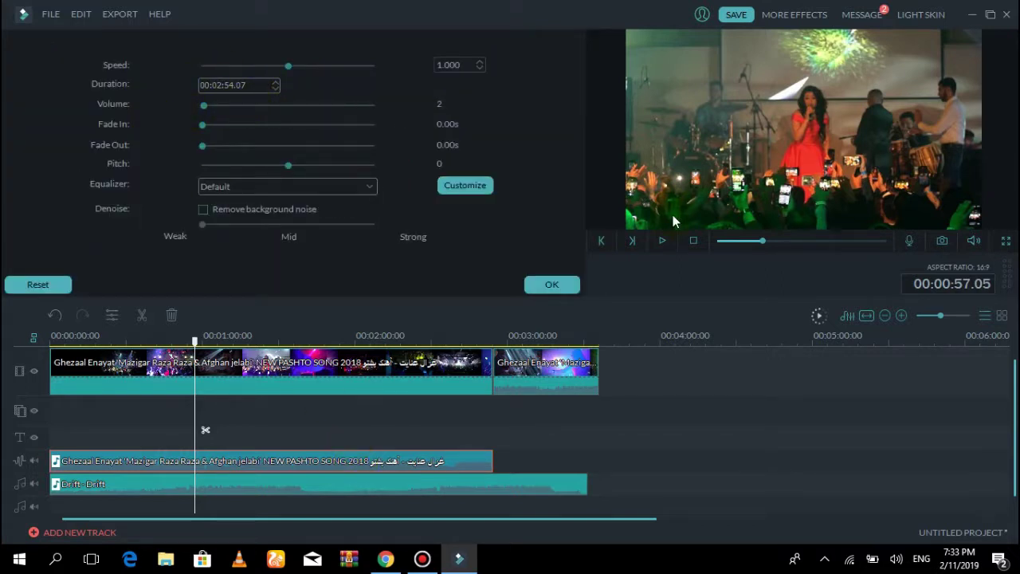
click(557, 284)
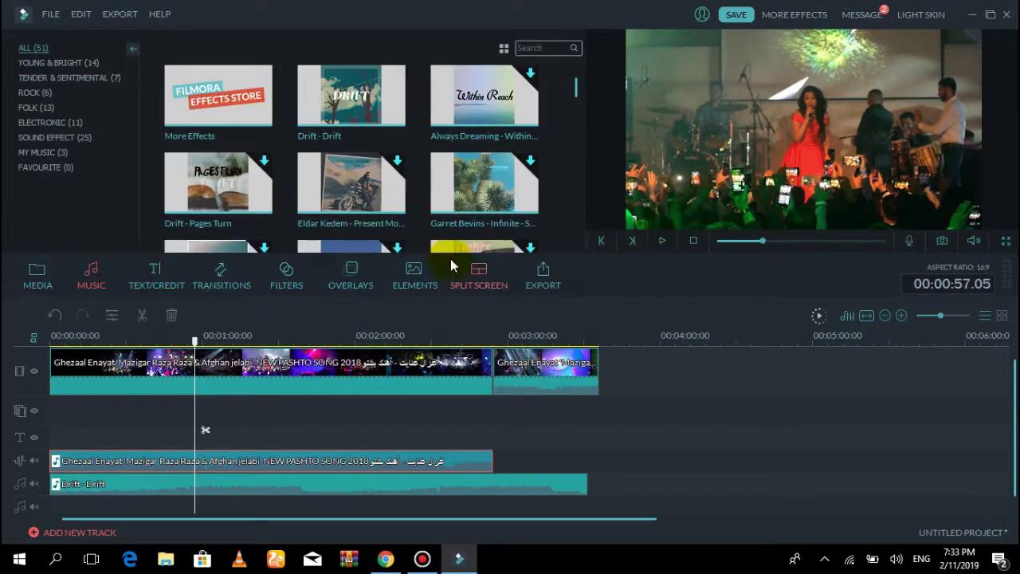
click(661, 240)
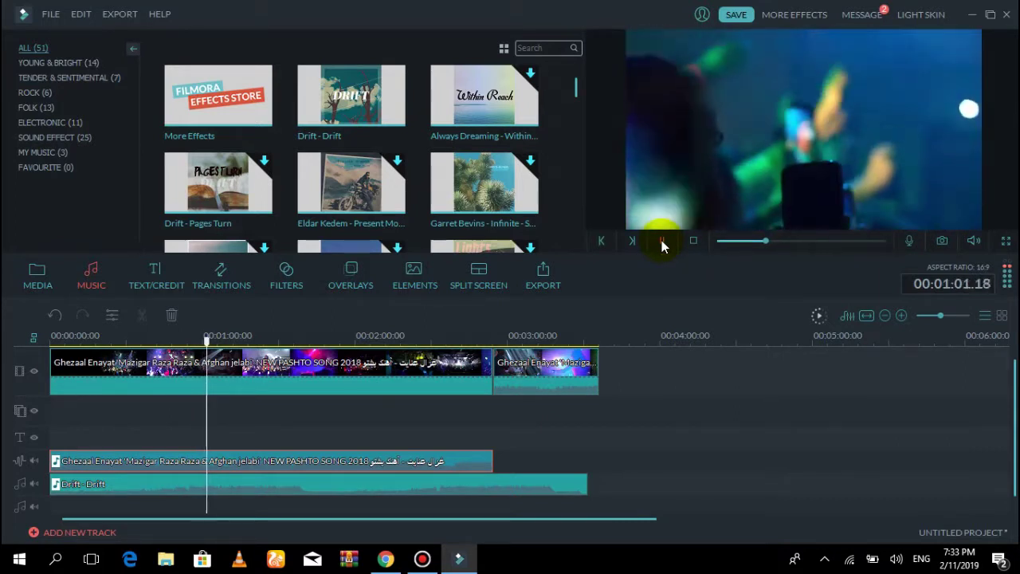
click(662, 241)
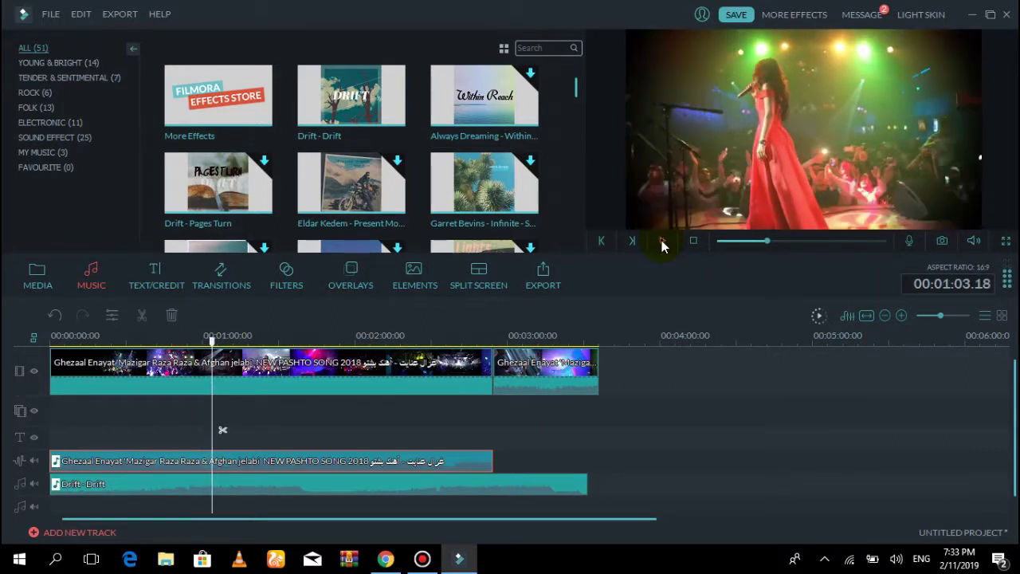
click(403, 465)
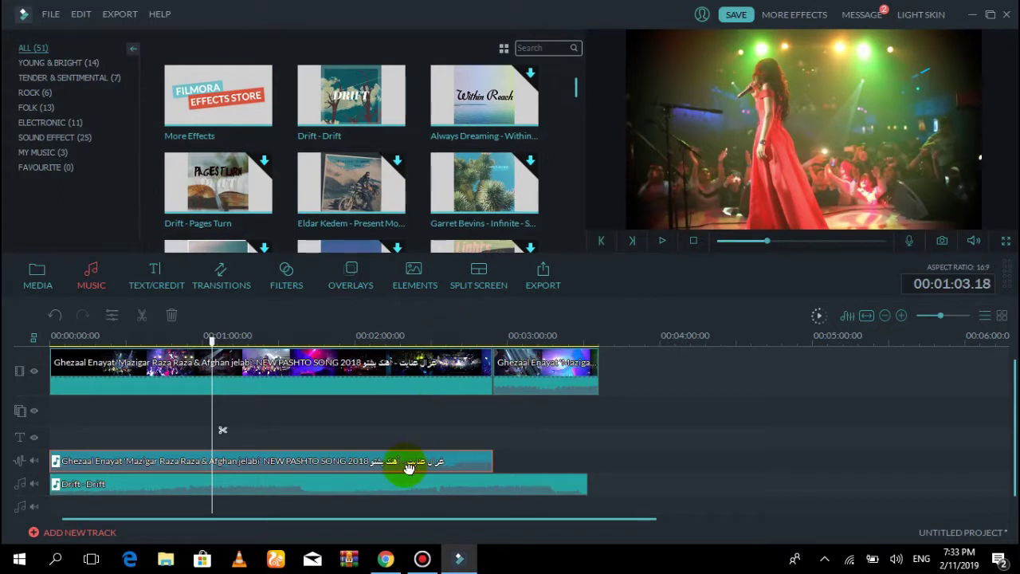
click(452, 463)
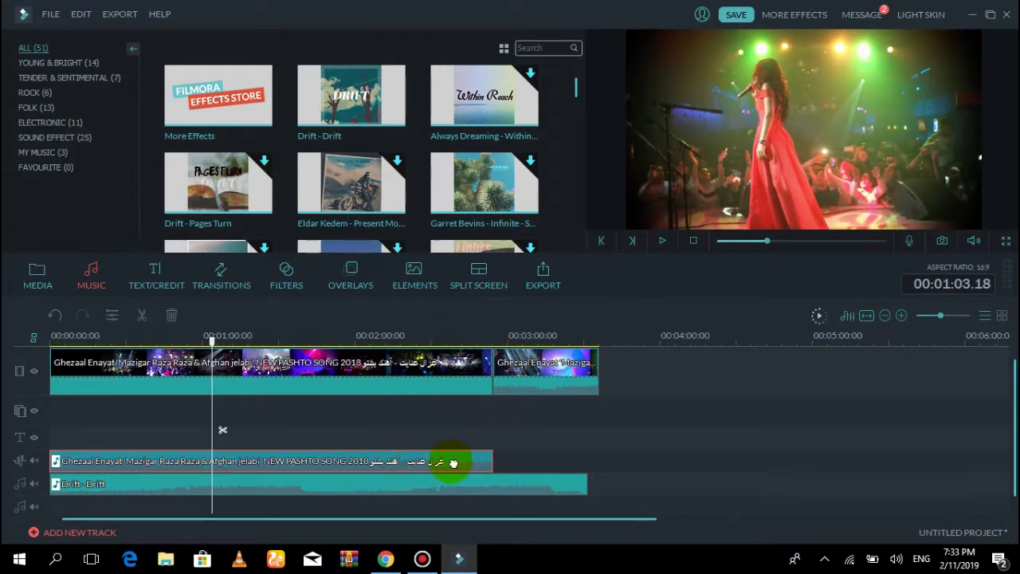
double_click(453, 463)
drag(282, 104, 400, 118)
click(564, 285)
Lower the Drift music volume to 30 and play the preview to check the mix
double_click(409, 486)
drag(337, 106, 121, 122)
click(231, 109)
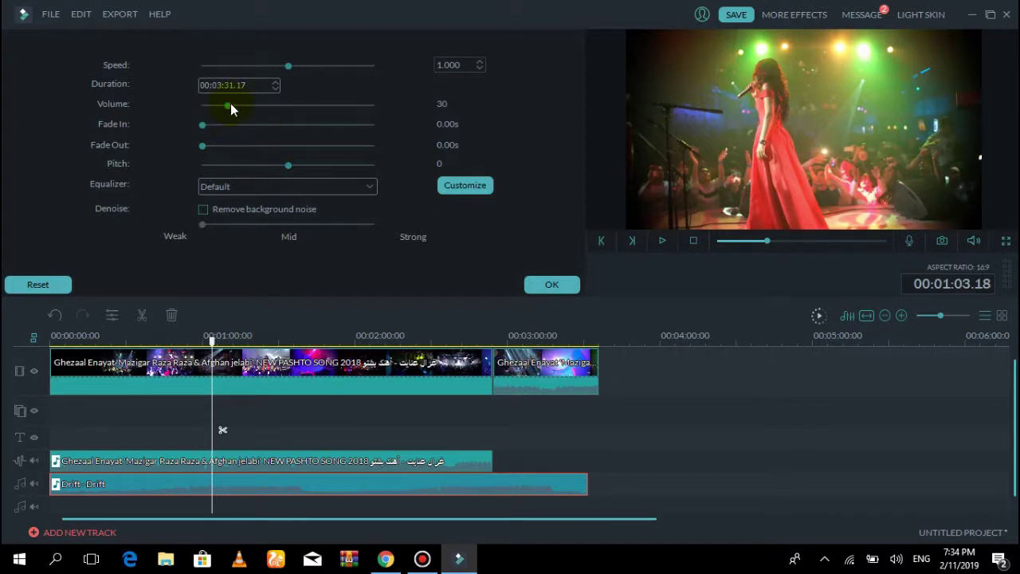
click(562, 288)
click(662, 241)
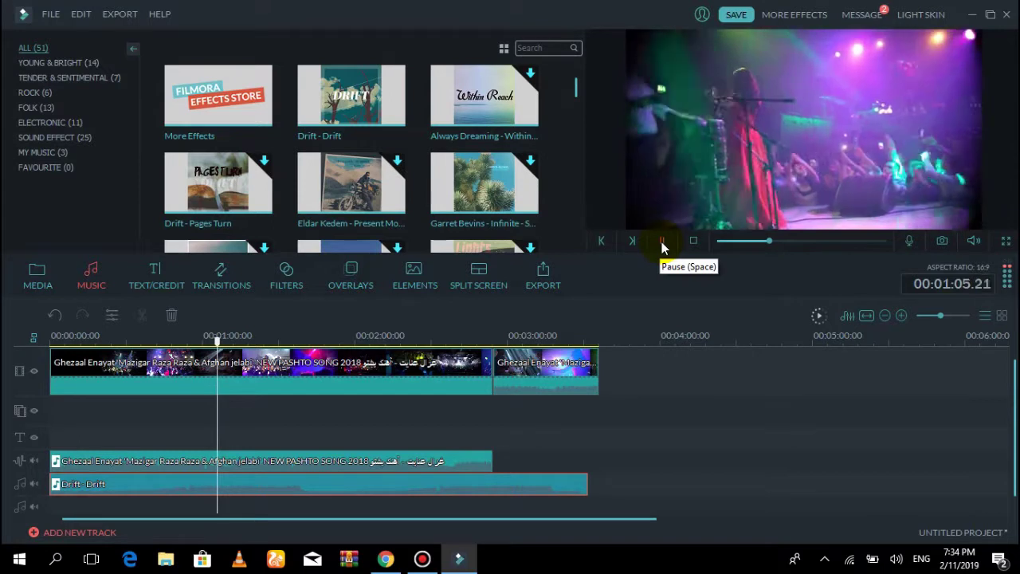
click(663, 240)
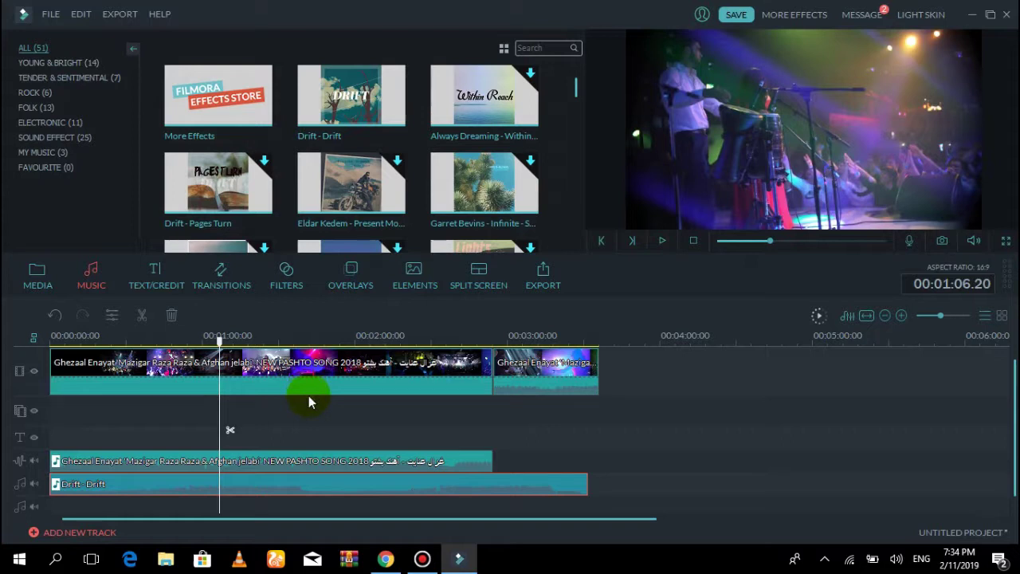
right_click(388, 458)
click(425, 445)
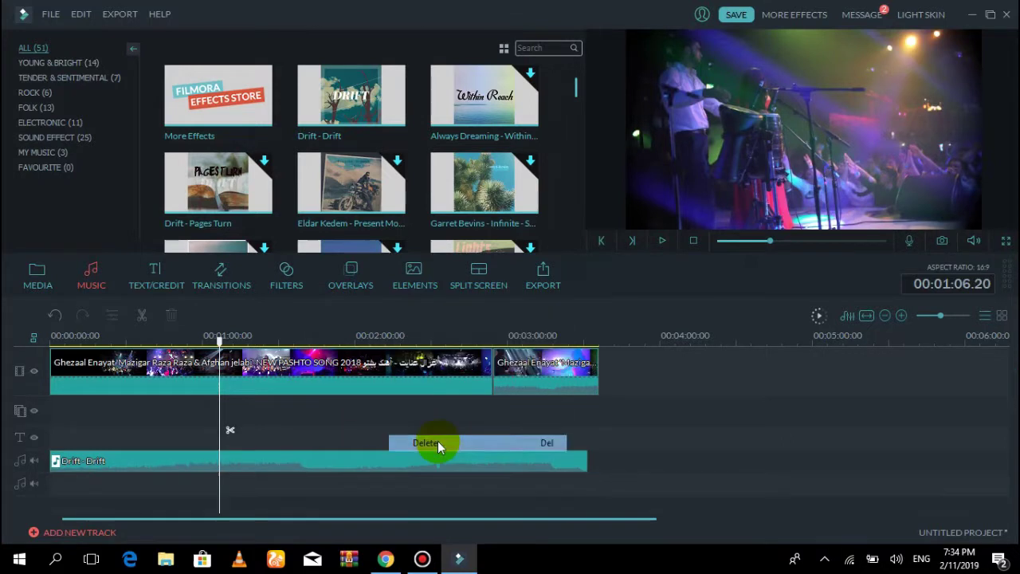
click(662, 241)
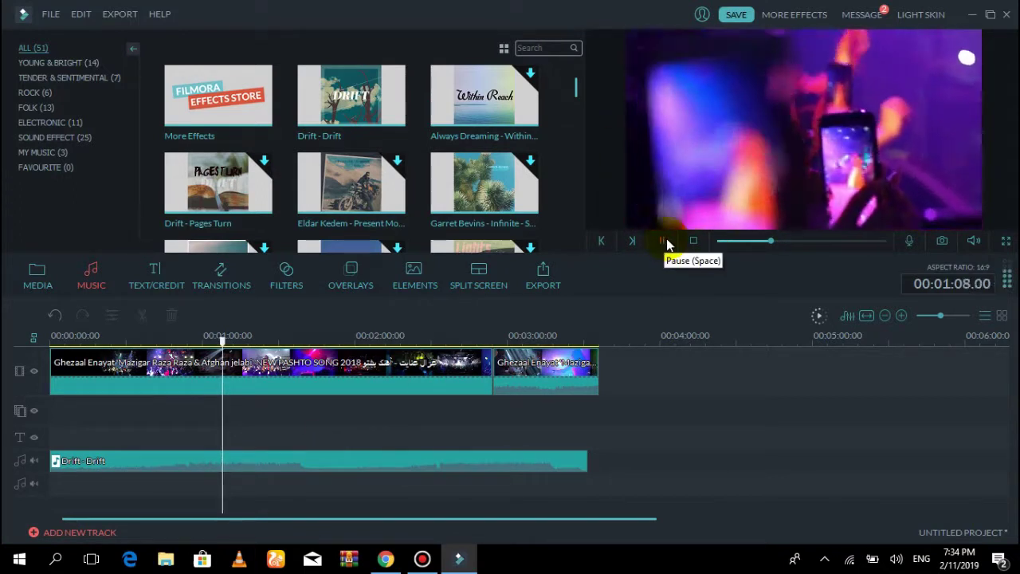
click(666, 242)
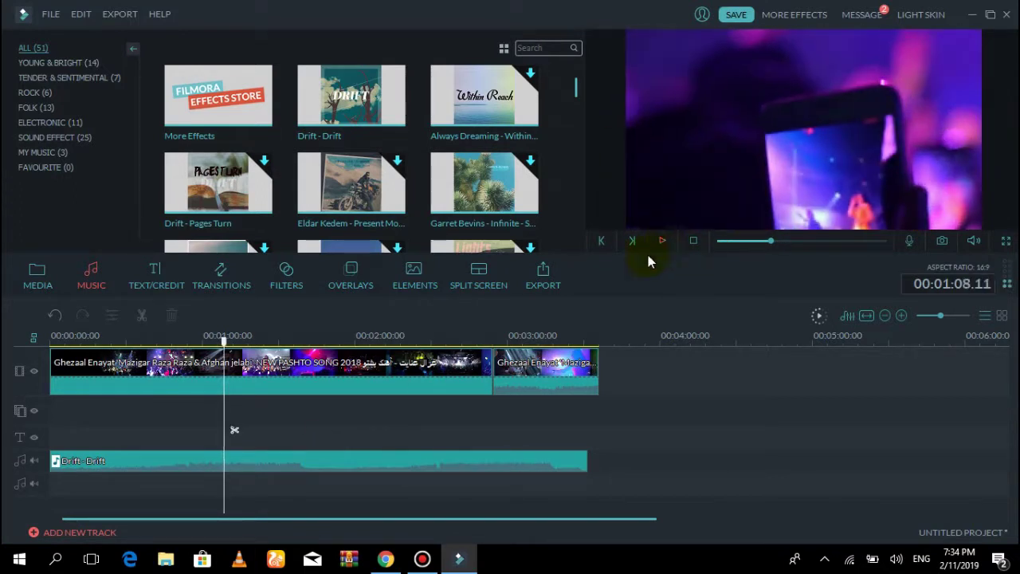
click(60, 313)
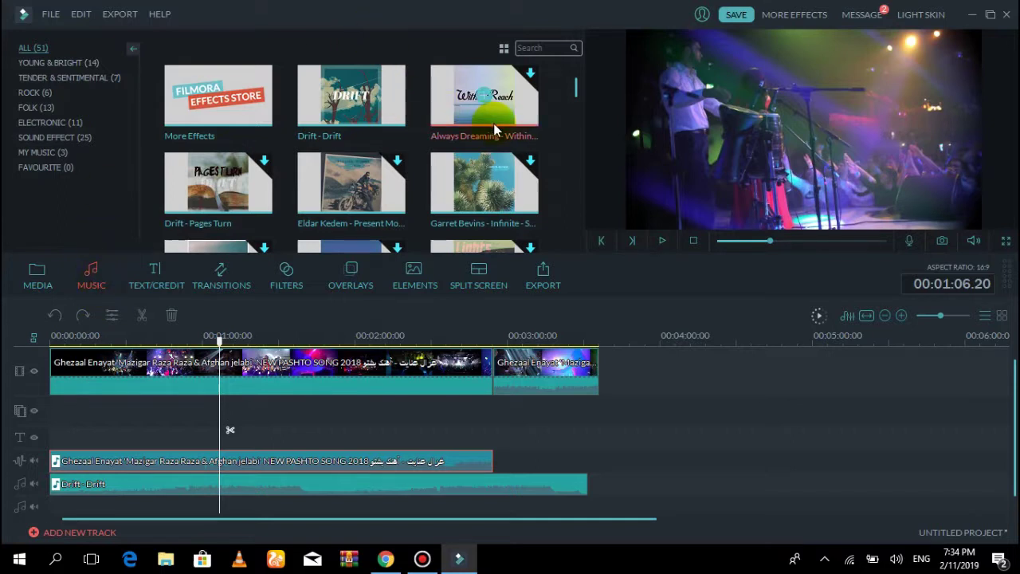
Scroll the music library and show the My Music collection with Fern, The_Nexus_Riddim and Recording
click(496, 99)
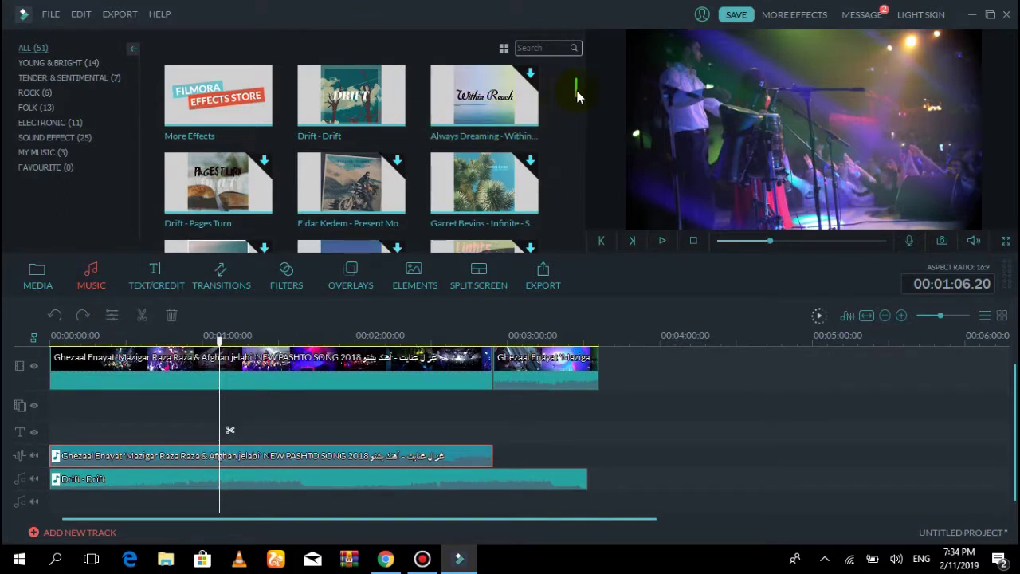
drag(577, 94, 596, 272)
click(321, 201)
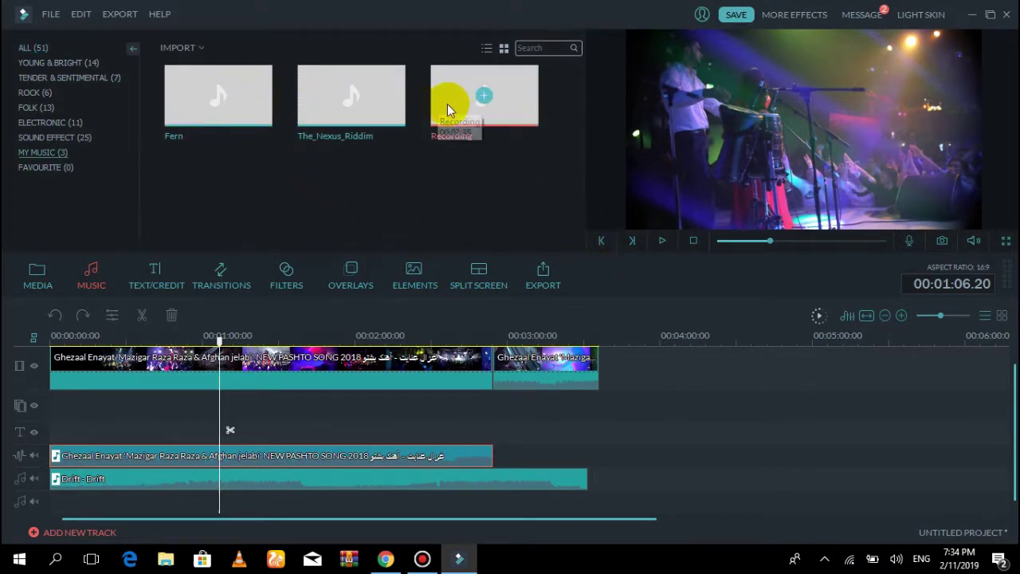
Begin an Import Media Files import, then cancel the file browser without importing
click(190, 49)
click(203, 66)
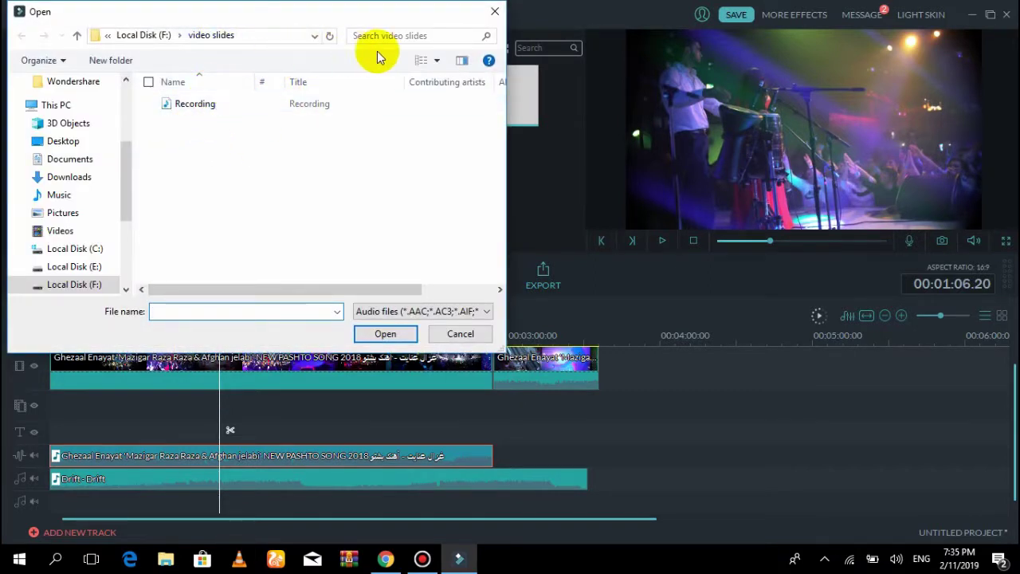
click(457, 334)
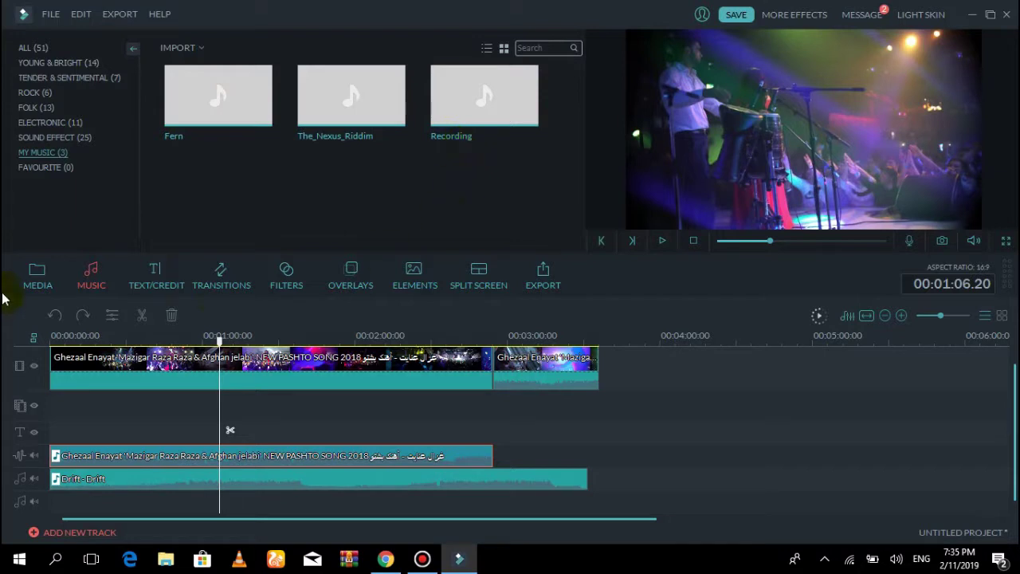
Browse the Text/Credit title templates, previewing Opener 2
click(157, 285)
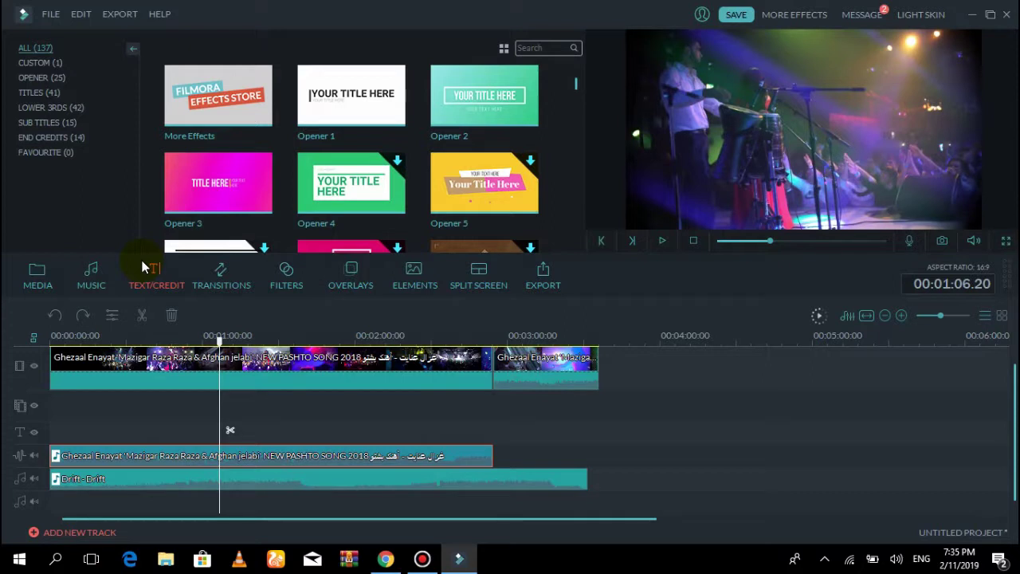
click(493, 120)
scroll(578, 92, down, 1)
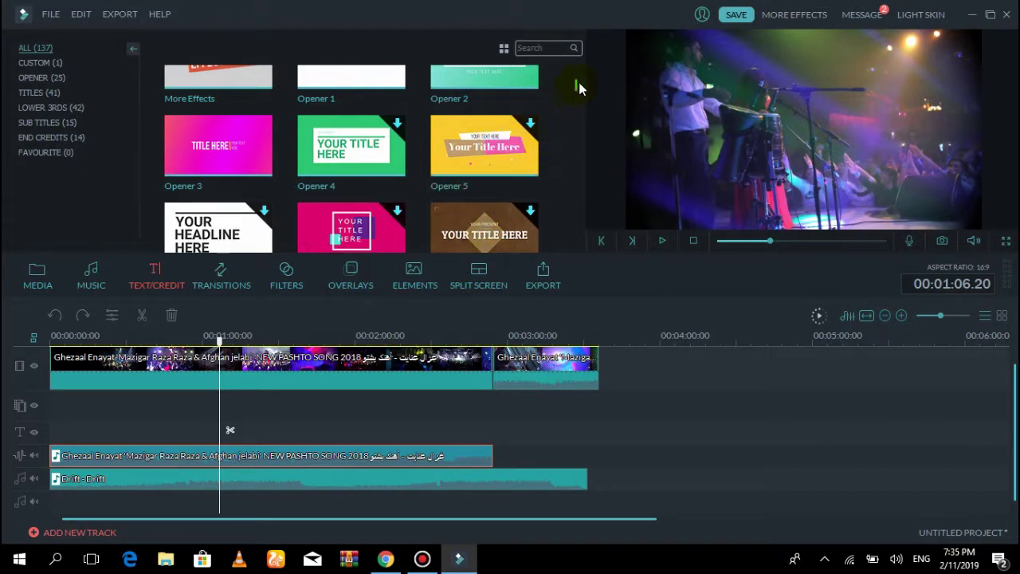
Return the playhead to the project start and preview Opener 24 from the Opener category
click(50, 341)
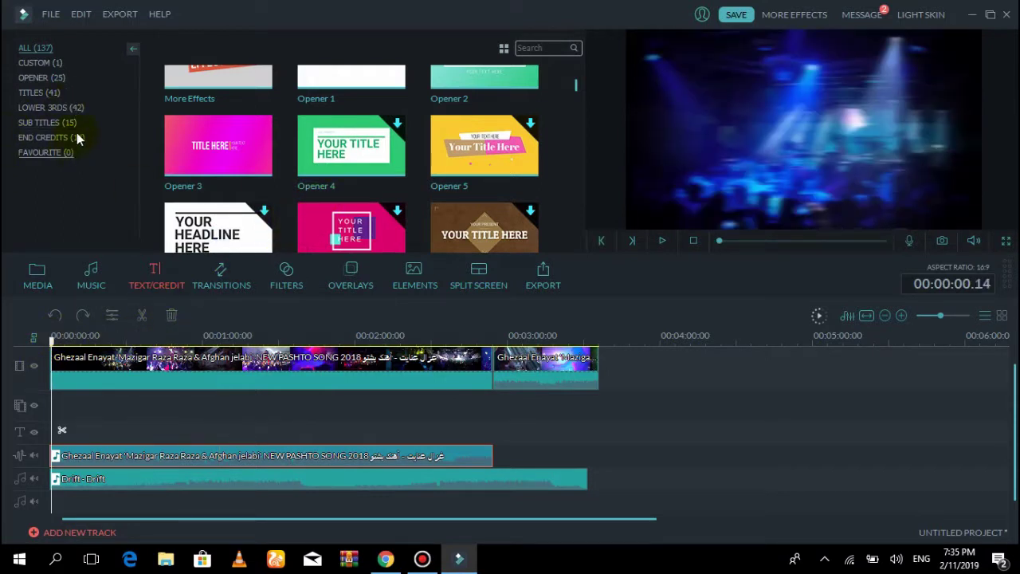
click(59, 79)
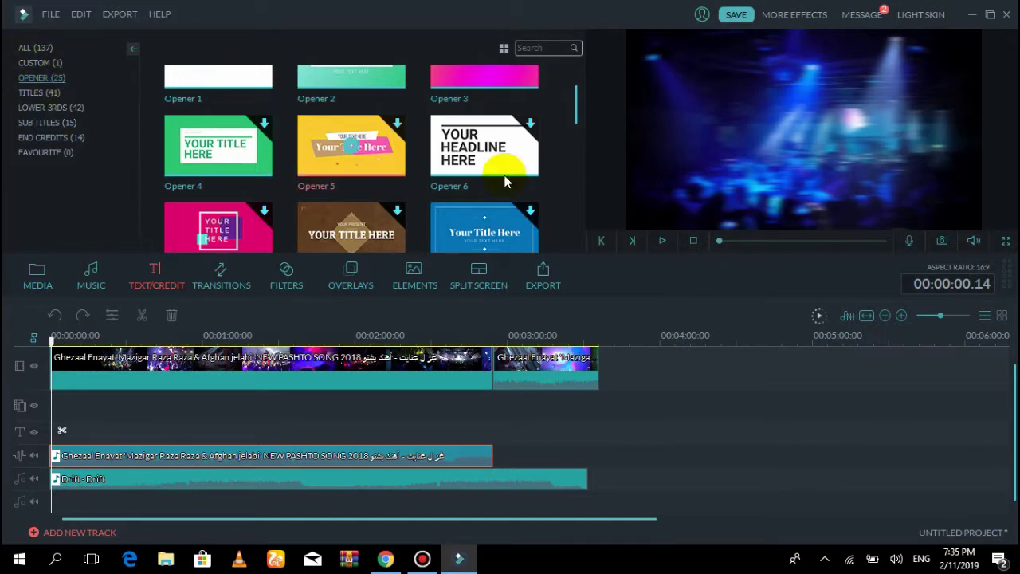
drag(580, 106, 584, 209)
click(482, 156)
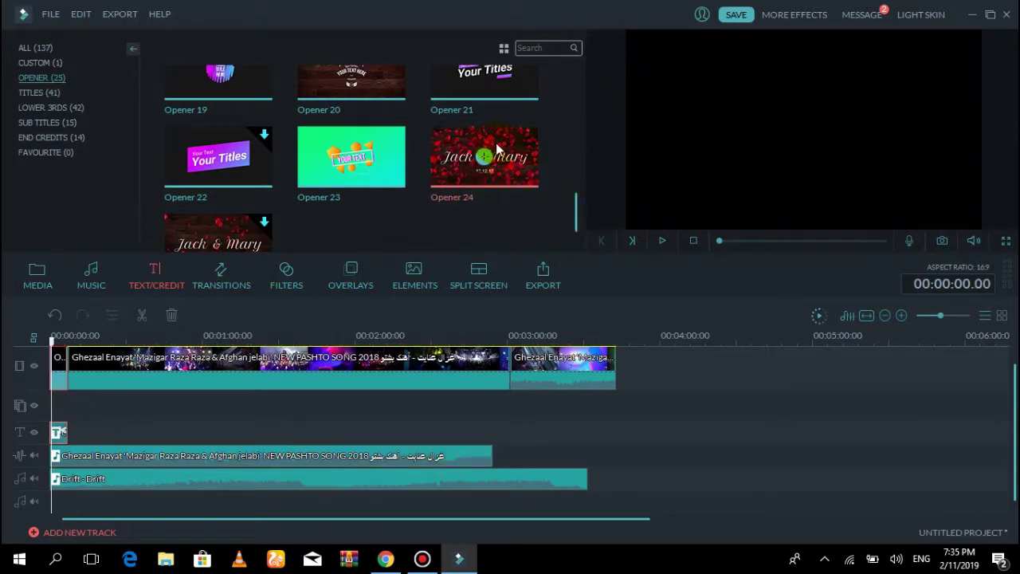
Shift the song audio clip to begin right after the opener title, checking it in preview
click(60, 383)
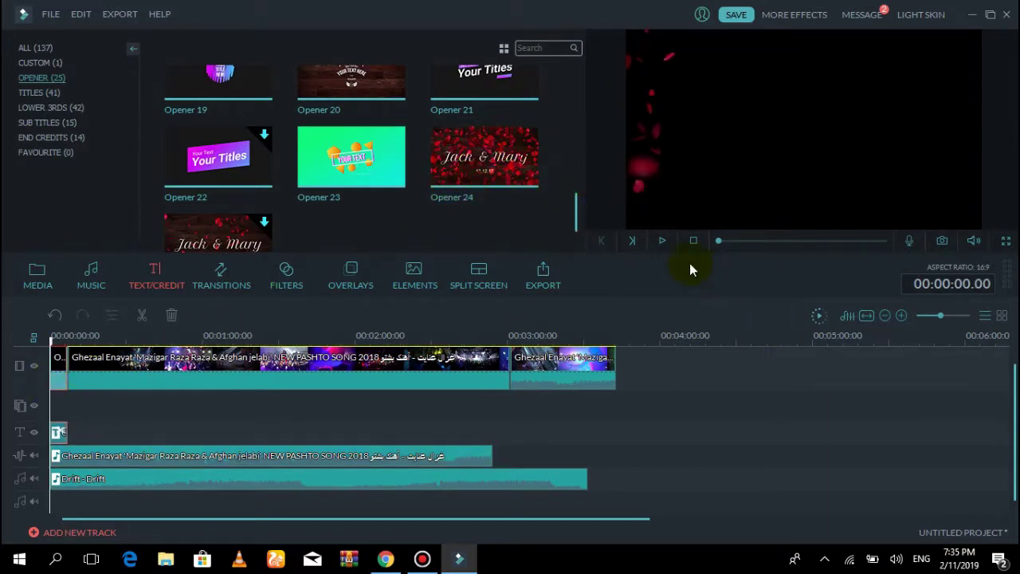
click(663, 240)
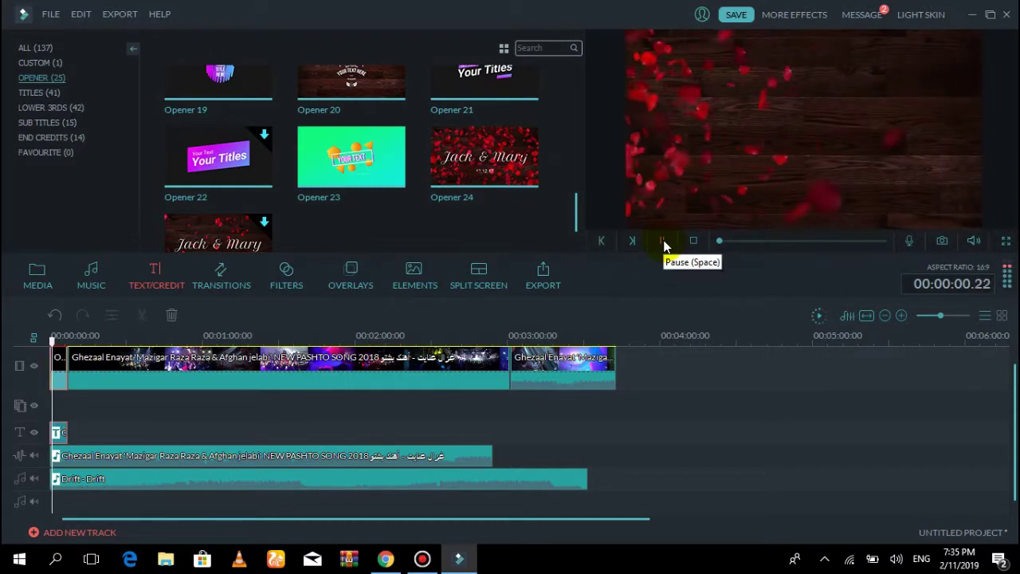
click(663, 240)
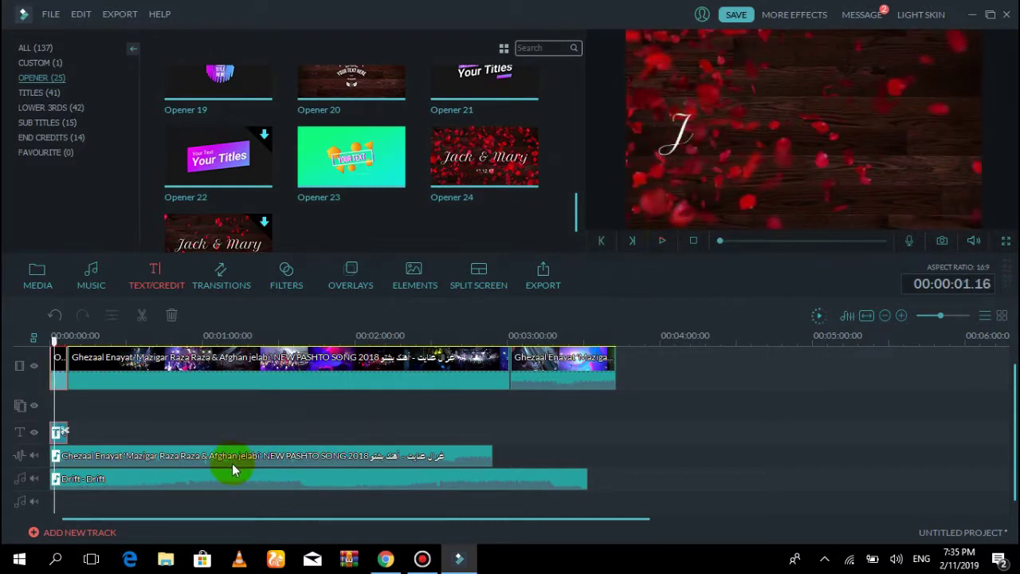
drag(163, 457, 184, 458)
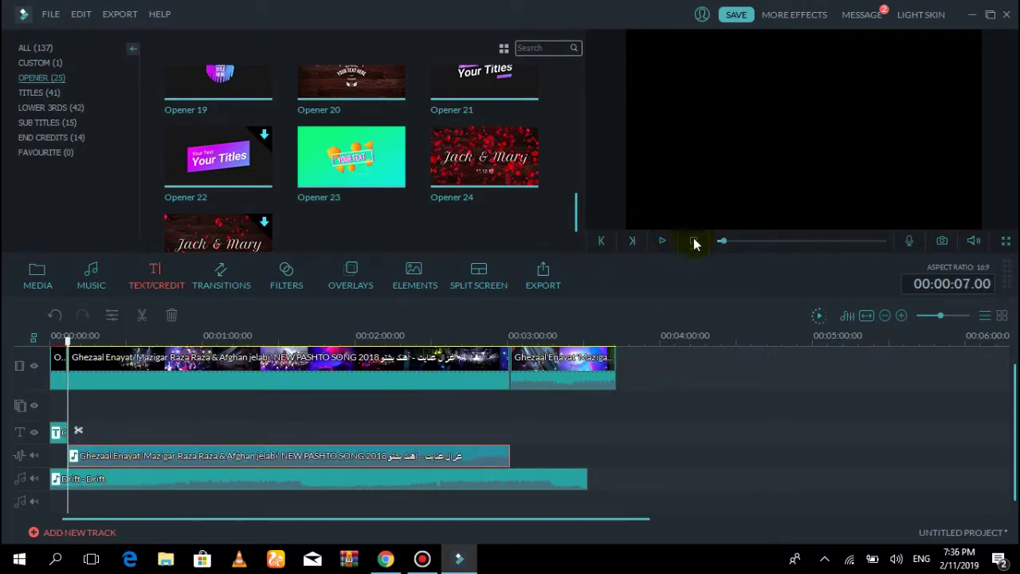
click(662, 241)
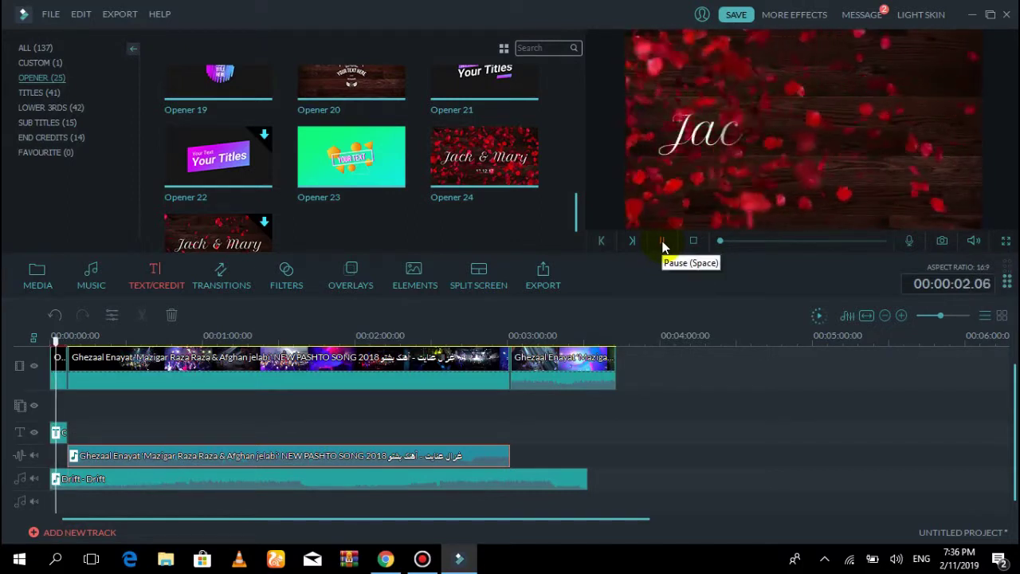
click(662, 242)
Raise the Drift music clip's volume, preview the result, and return to the start
double_click(247, 480)
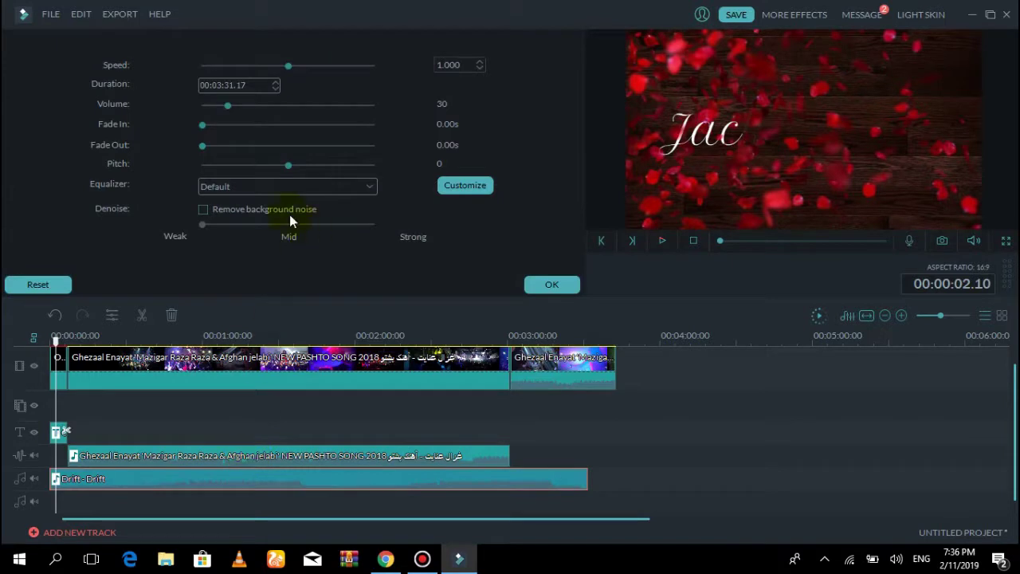
drag(235, 107, 283, 109)
click(551, 284)
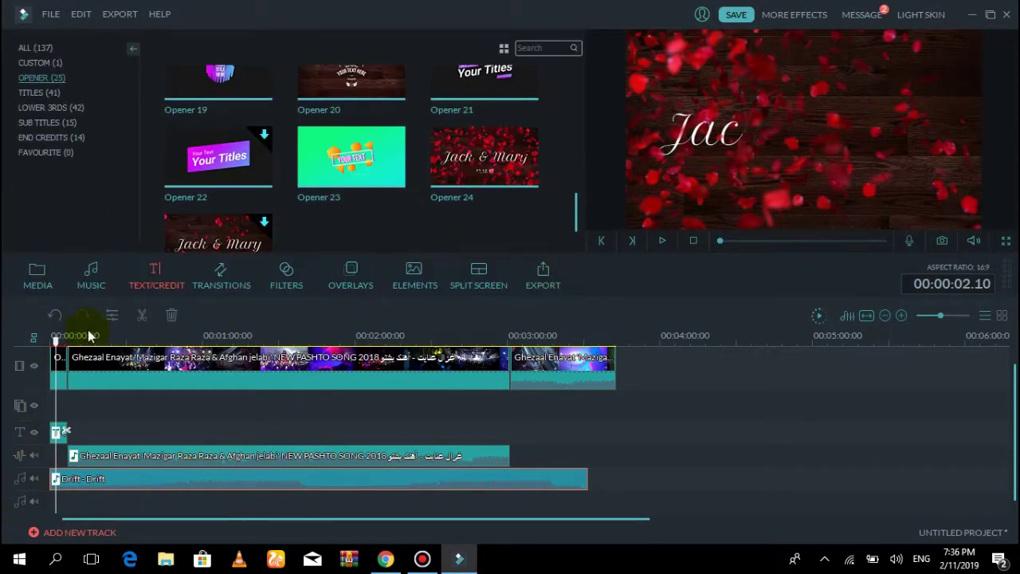
click(664, 248)
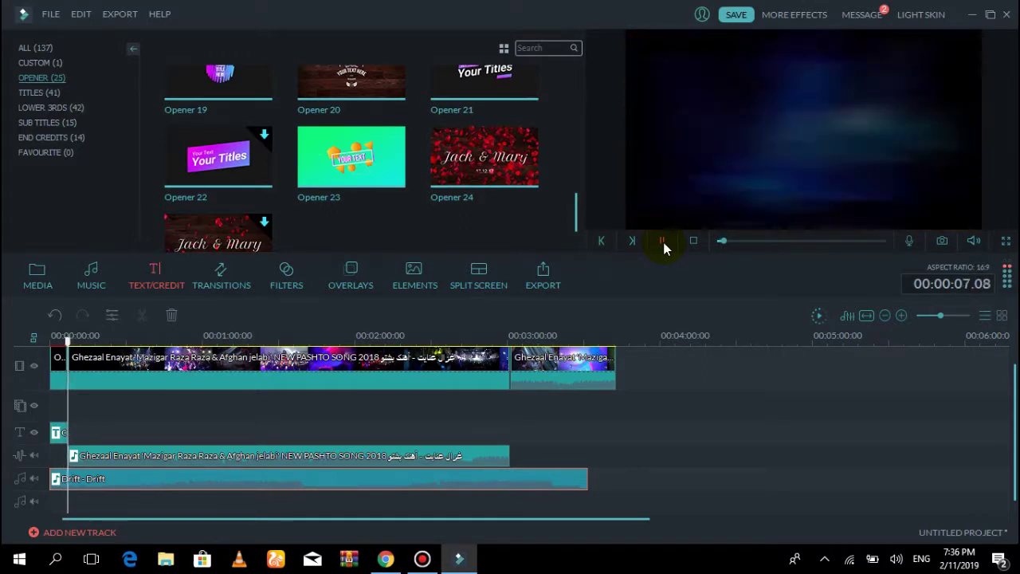
click(666, 249)
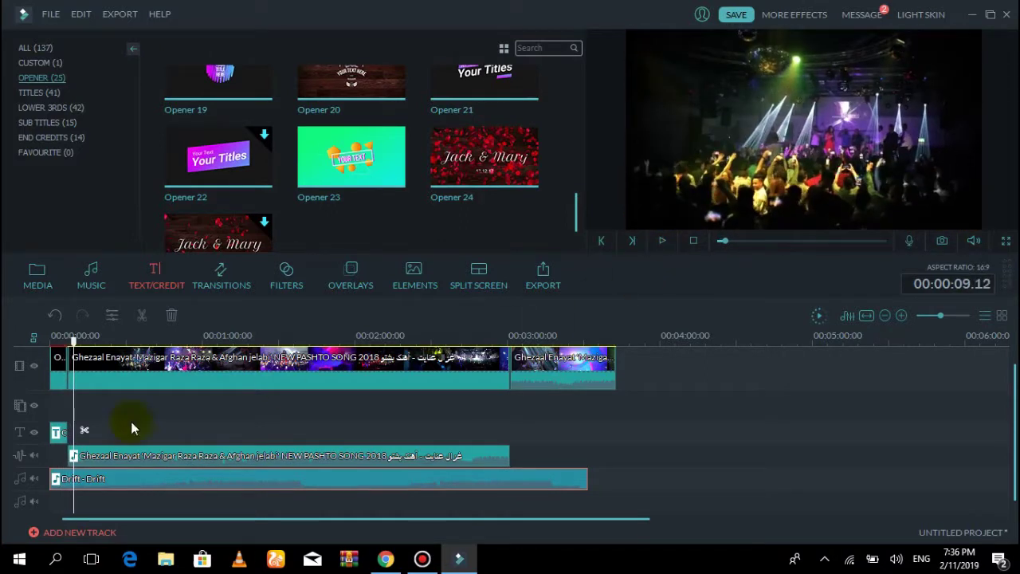
click(51, 335)
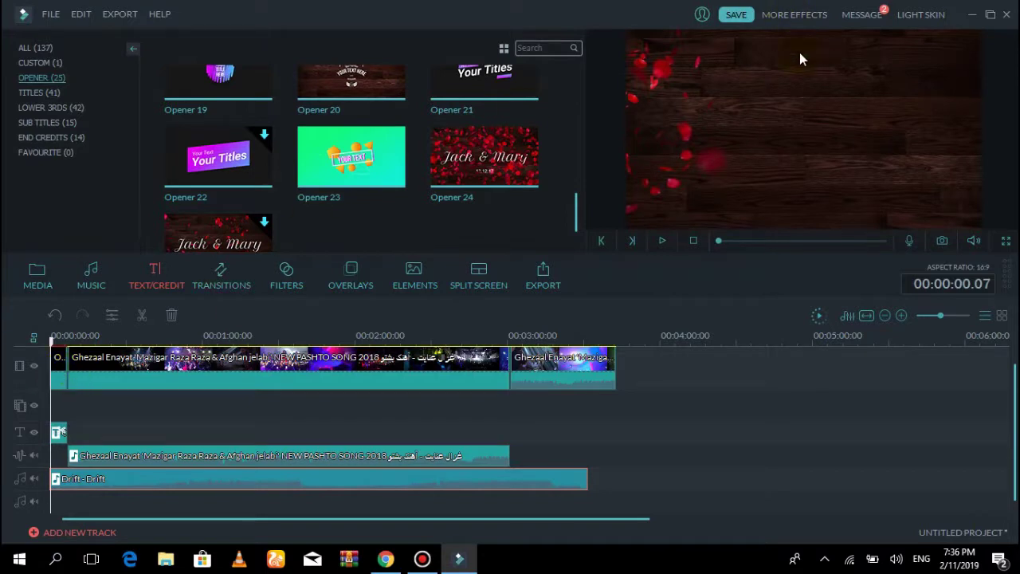
Replace the opener title with the creator's name and 'productions' on a second line, then open Advanced editing
double_click(761, 124)
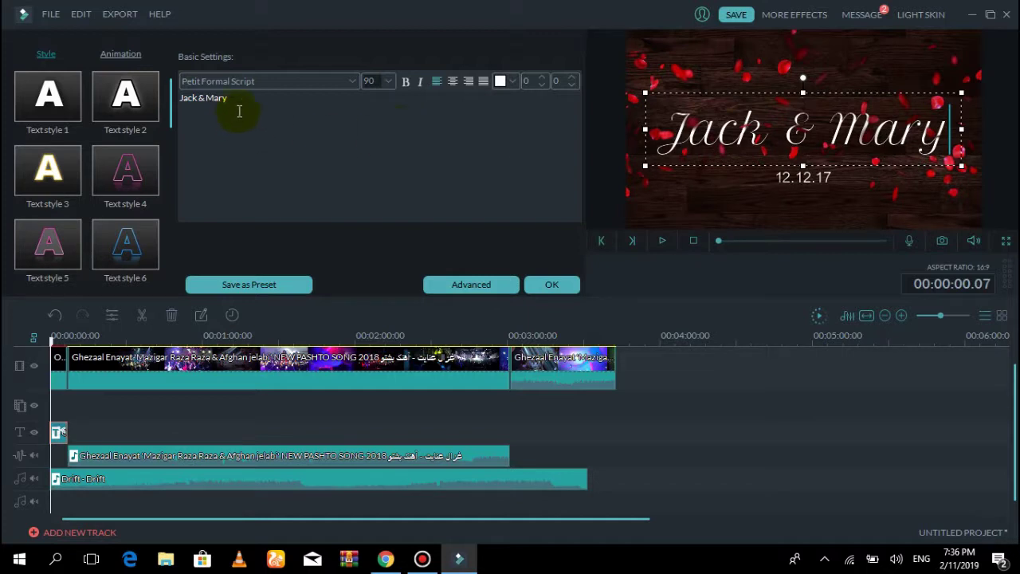
key(BackSpace)
key(BackSpace)
key(BackSpace)
key(BackSpace)
key(BackSpace)
key(BackSpace)
key(BackSpace)
key(BackSpace)
key(BackSpace)
key(BackSpace)
key(BackSpace)
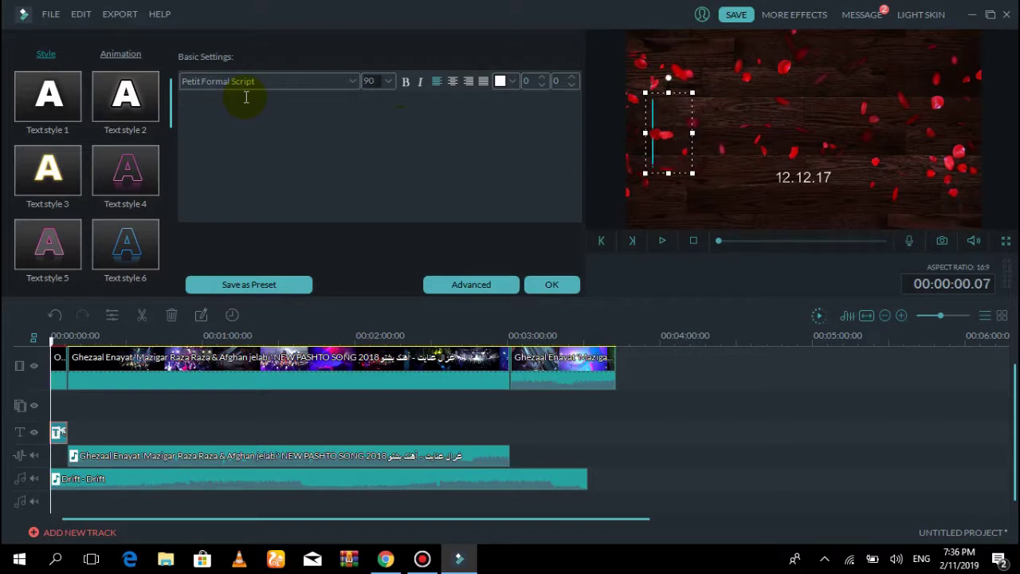
text(Amfe)
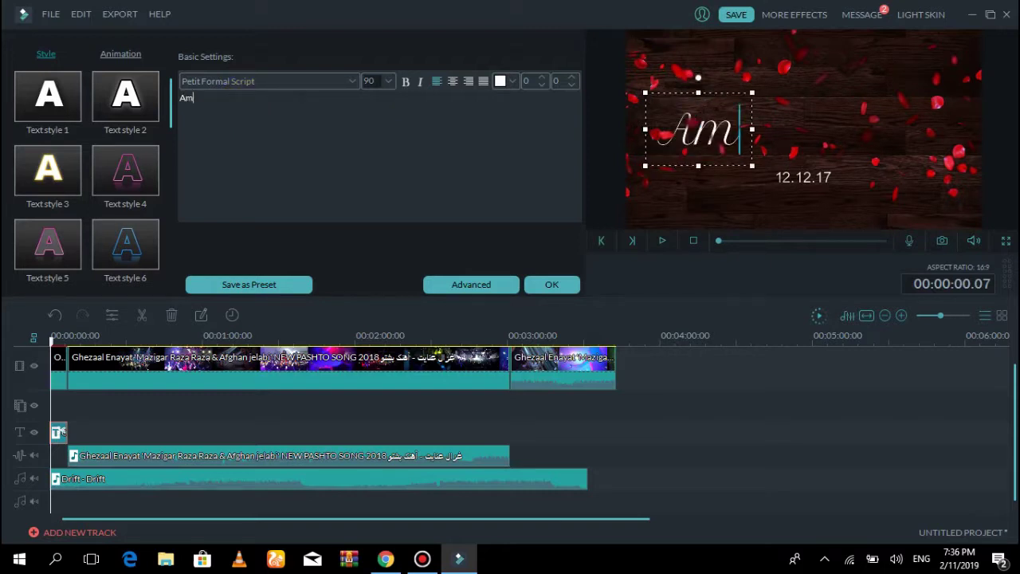
key(BackSpace)
key(BackSpace)
text(ee)
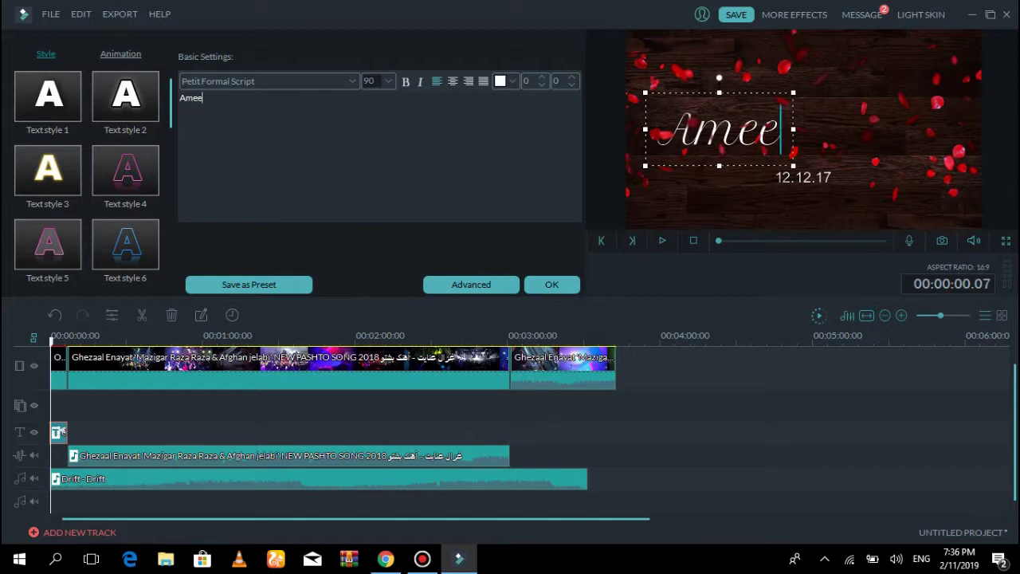
text(n khan)
key(Return)
text(produc)
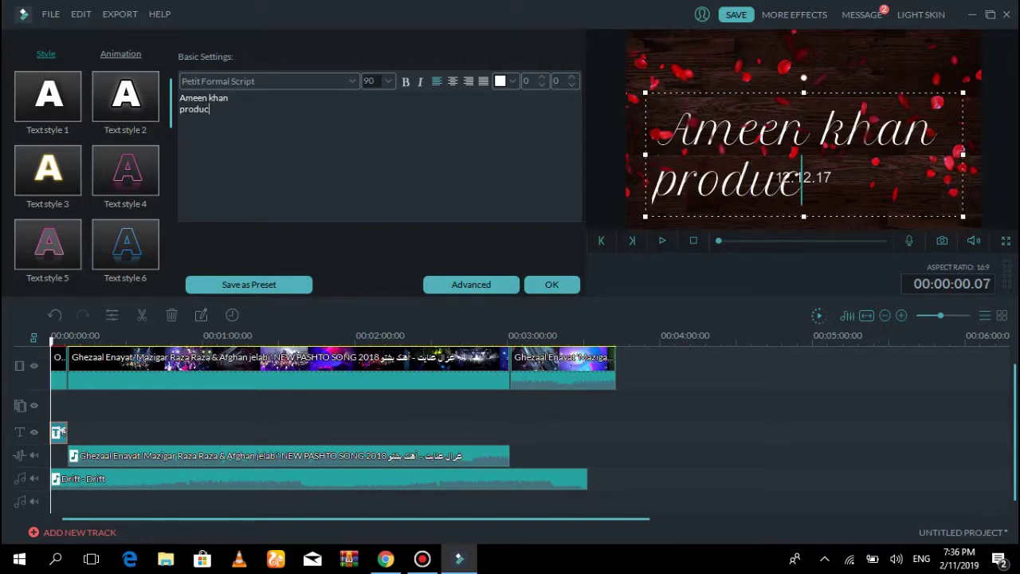
text(tions)
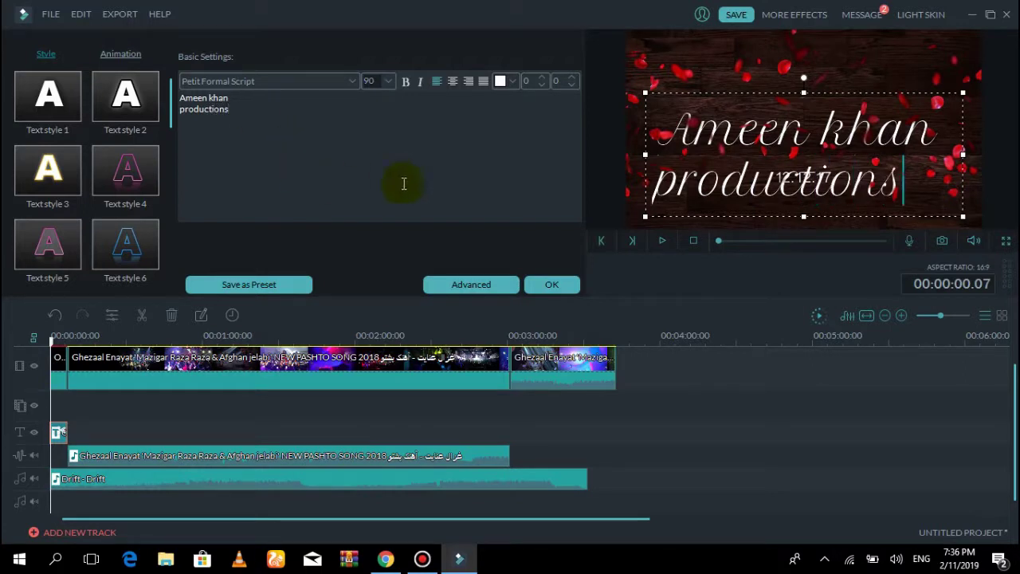
click(489, 289)
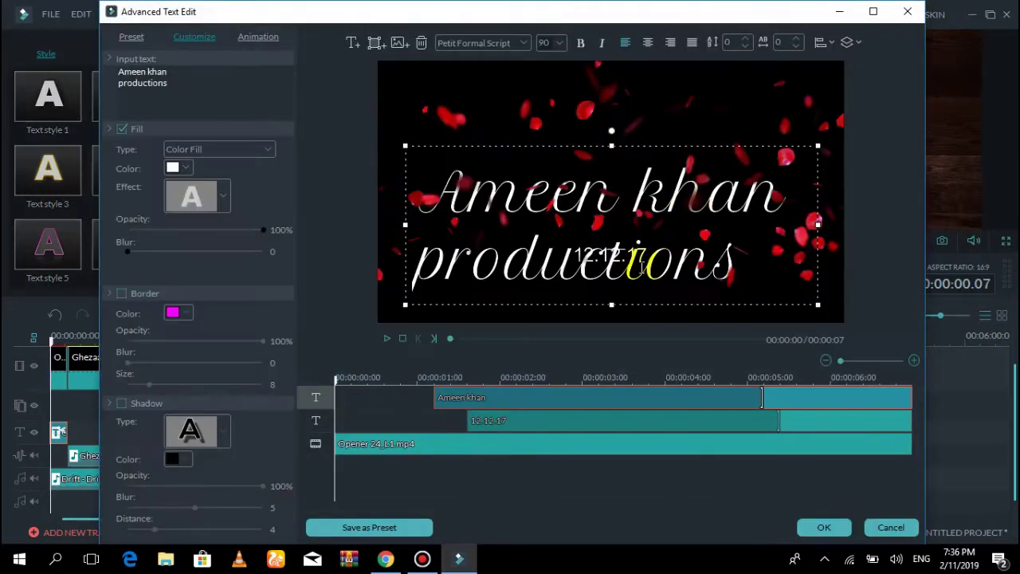
Change the opener date from 12.12.17 to 13.04.17
click(527, 423)
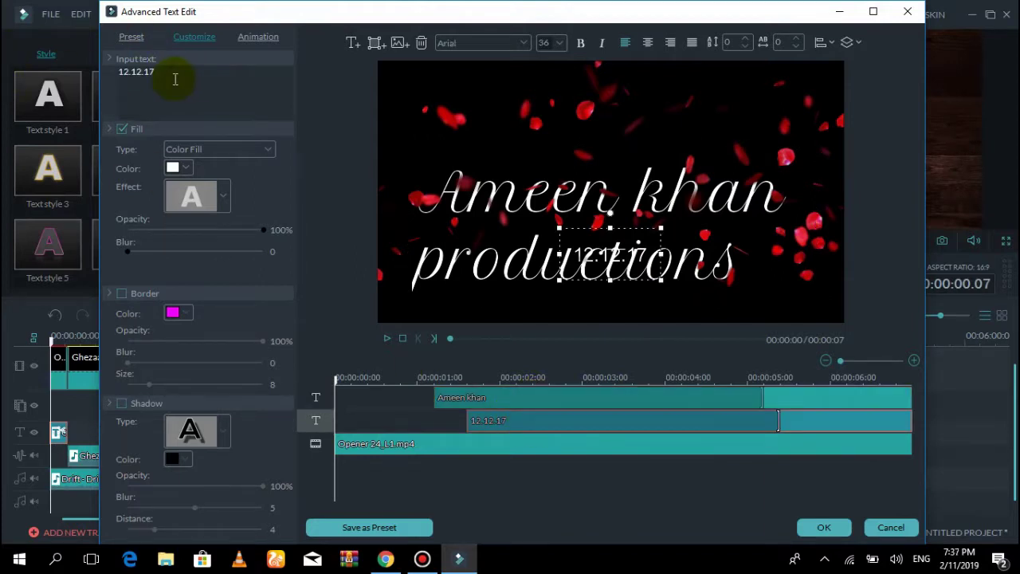
key(Left)
key(Left)
key(Left)
key(Left)
key(BackSpace)
key(BackSpace)
key(BackSpace)
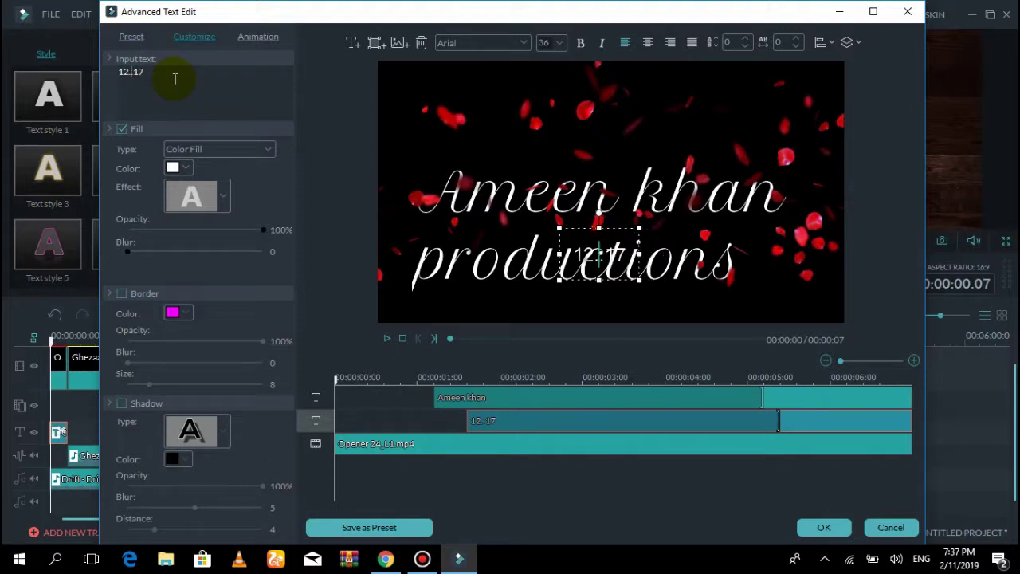
text(04.)
key(Left)
key(Left)
key(Left)
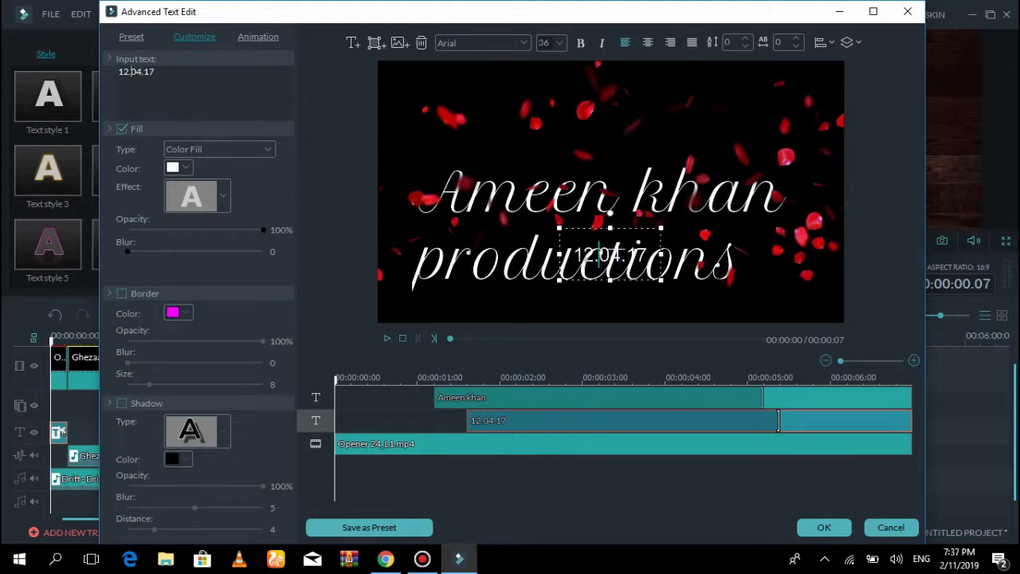
key(Left)
key(BackSpace)
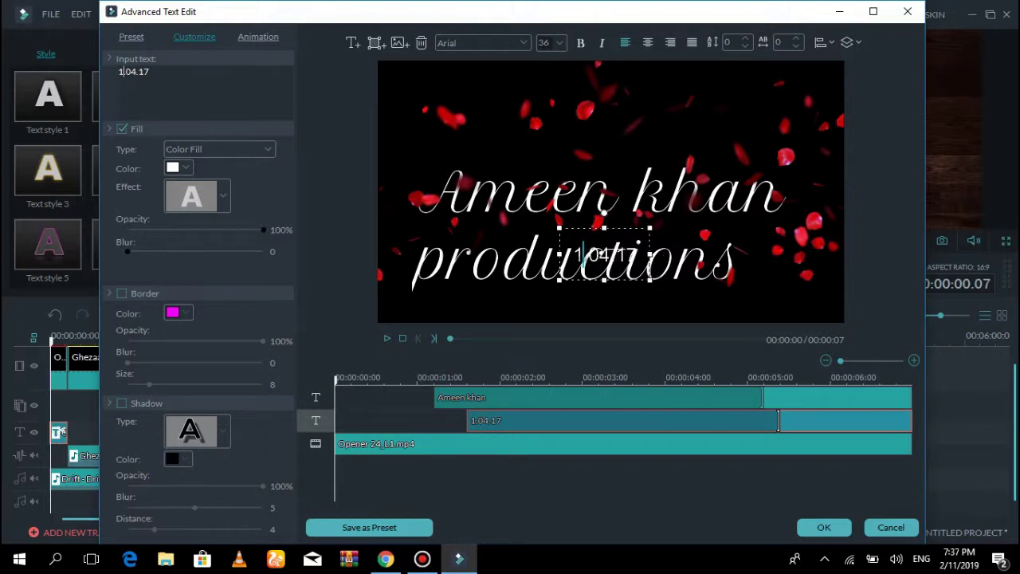
text(3)
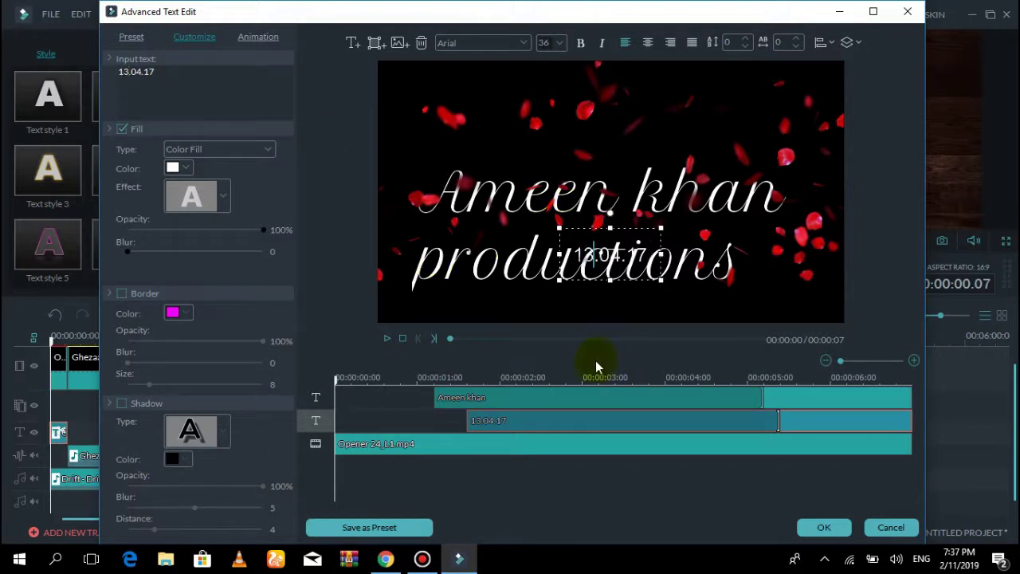
Move the main title box up above the date and confirm the advanced edits
click(574, 398)
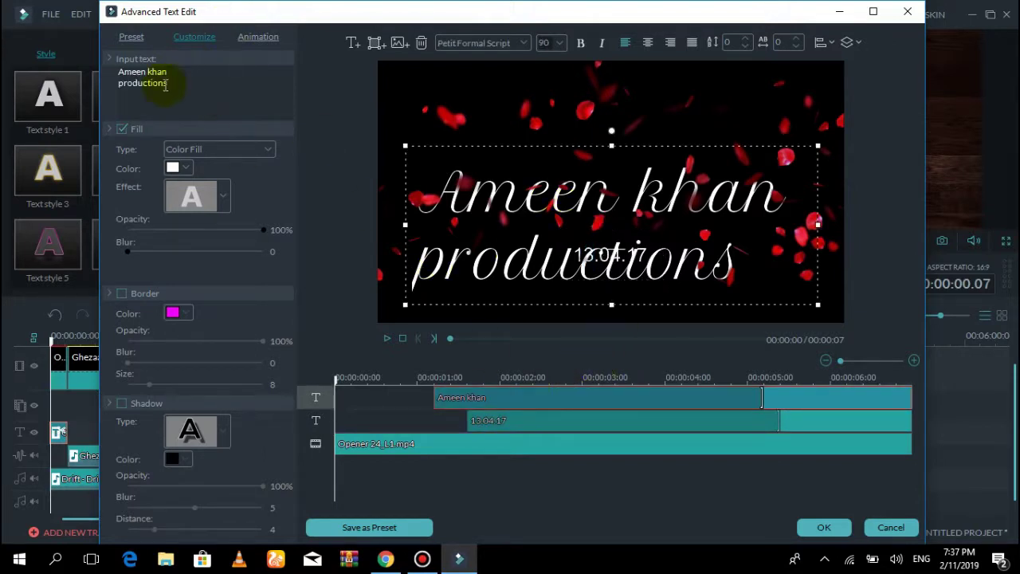
click(191, 75)
key(Down)
key(Left)
key(Left)
key(Left)
key(Left)
key(Left)
key(Left)
key(Left)
key(Left)
key(Left)
key(Left)
key(Left)
key(Left)
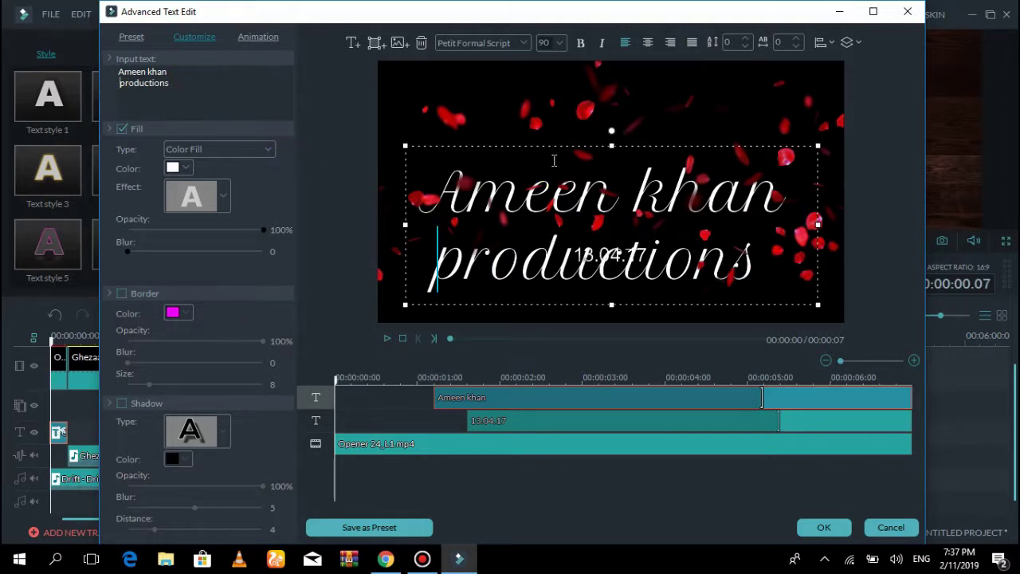
drag(598, 145, 608, 78)
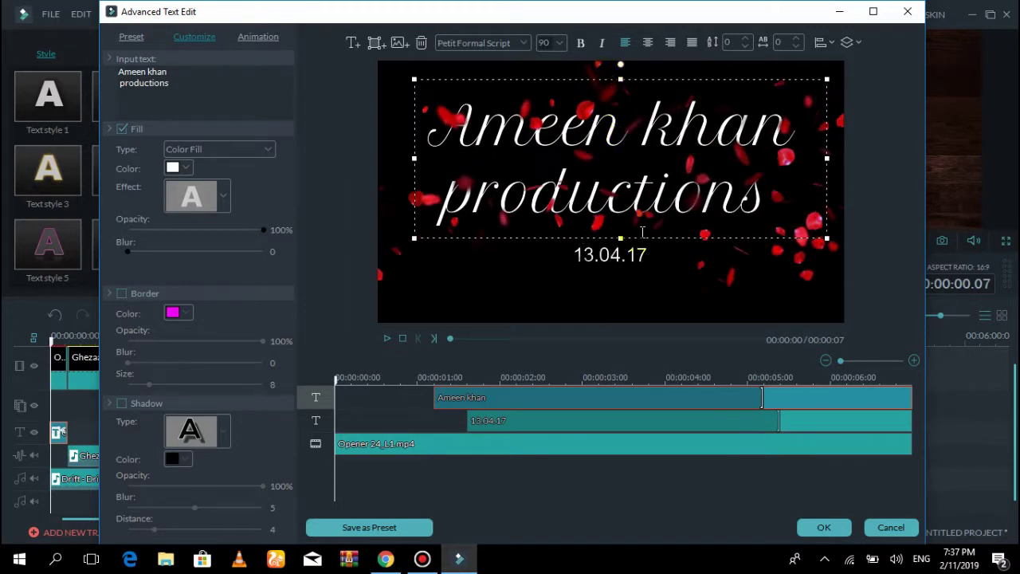
click(568, 439)
click(824, 527)
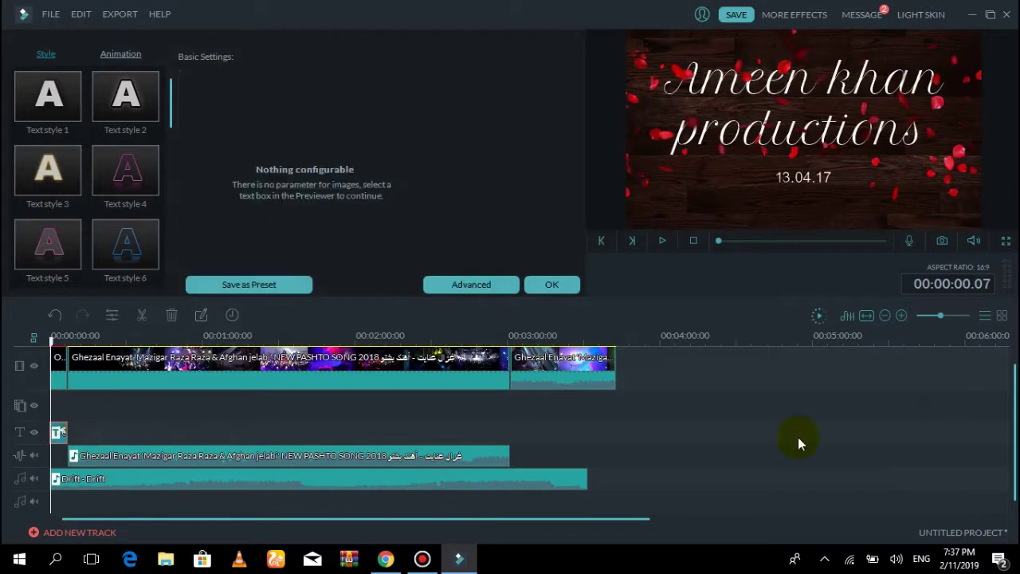
Close the title settings and put the playhead at 00:00:54.03 in the concert footage
click(568, 288)
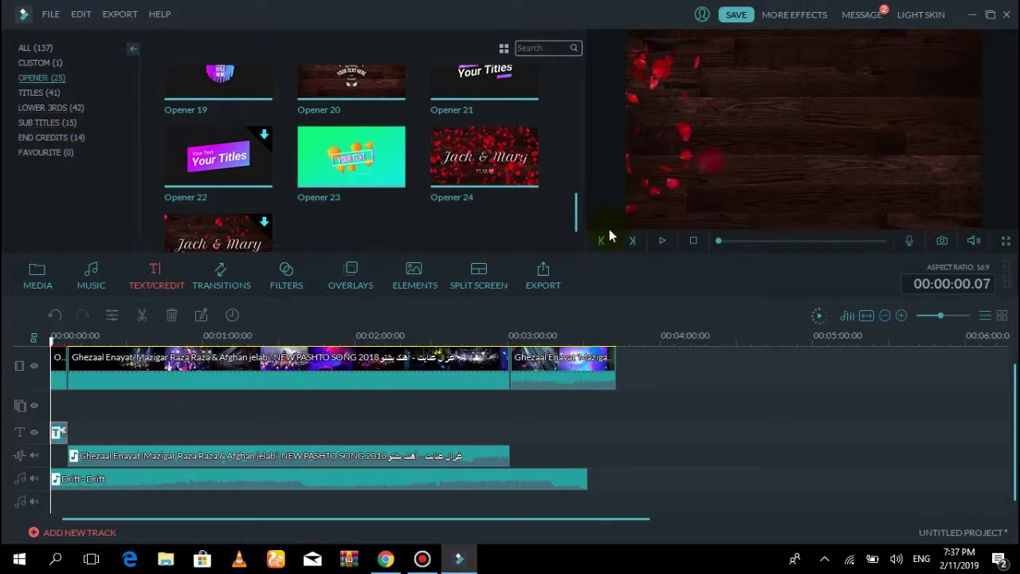
click(130, 364)
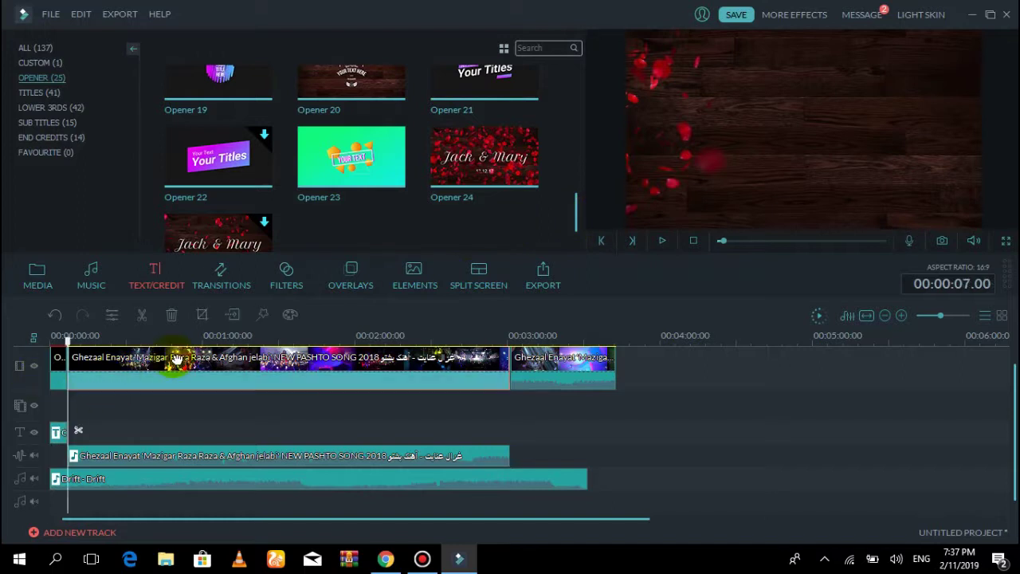
drag(174, 334, 187, 336)
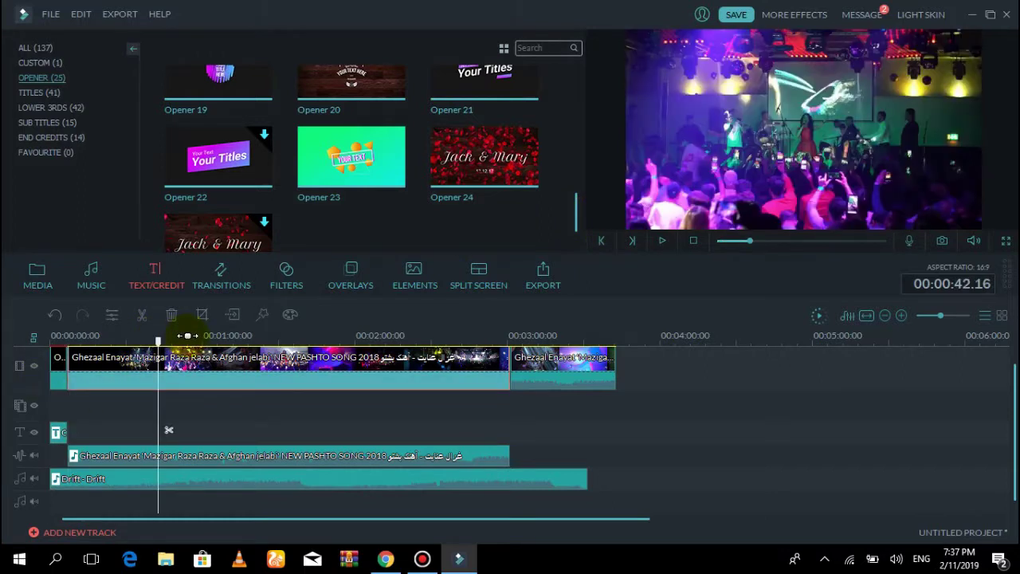
click(188, 335)
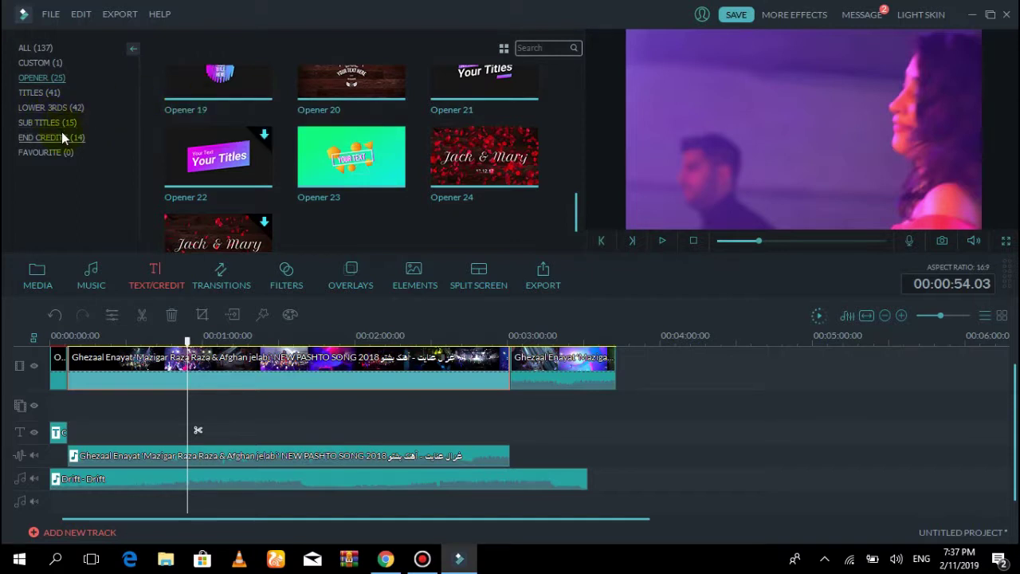
Try downloading a Lower 3rds title template and dismiss the resulting download error
click(66, 109)
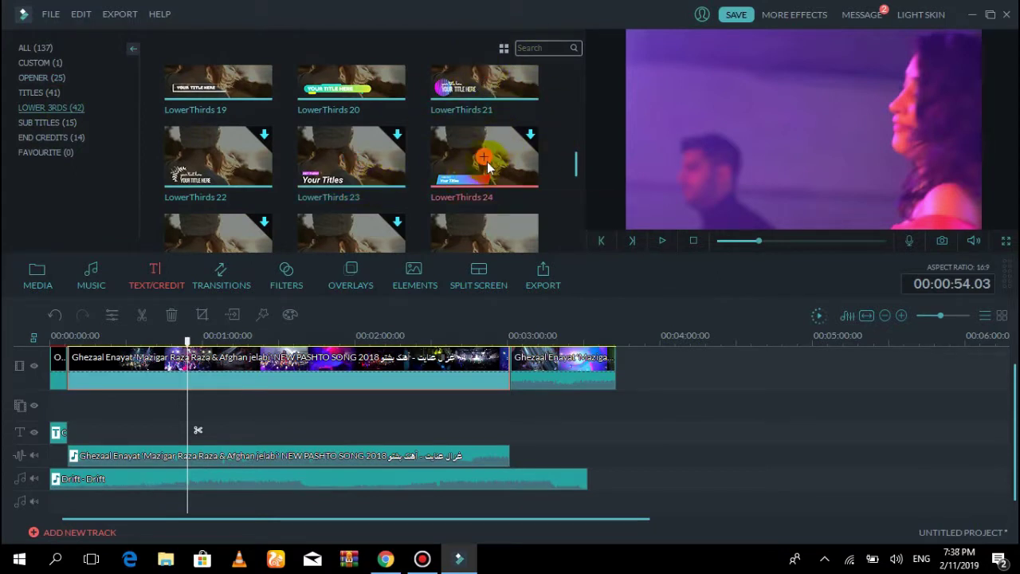
click(482, 75)
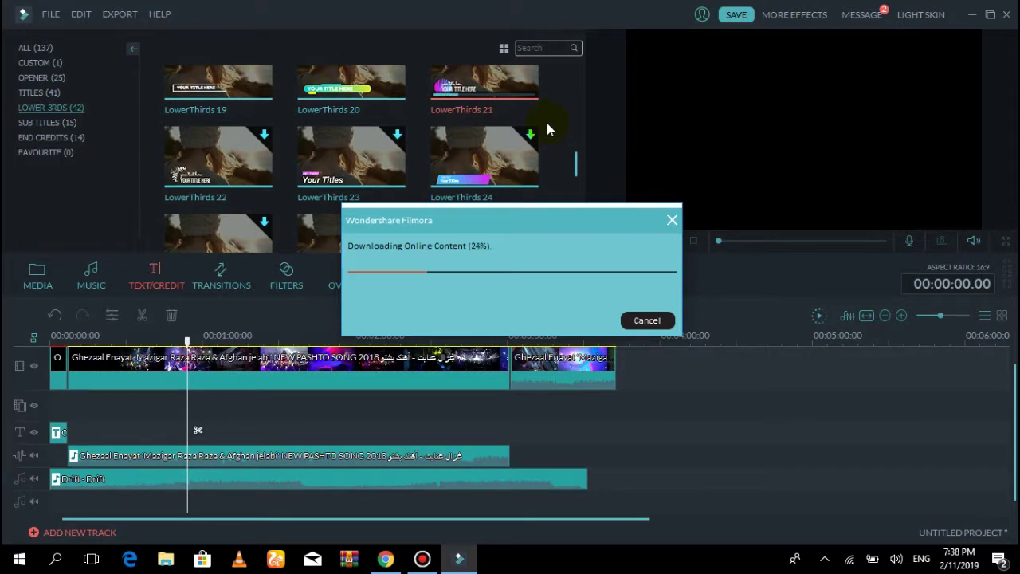
click(462, 244)
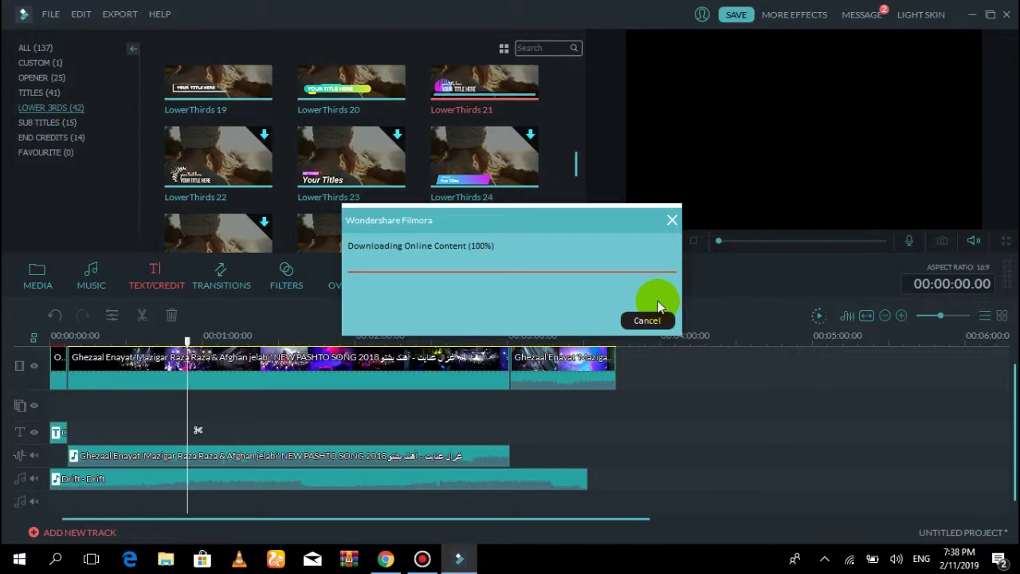
click(619, 336)
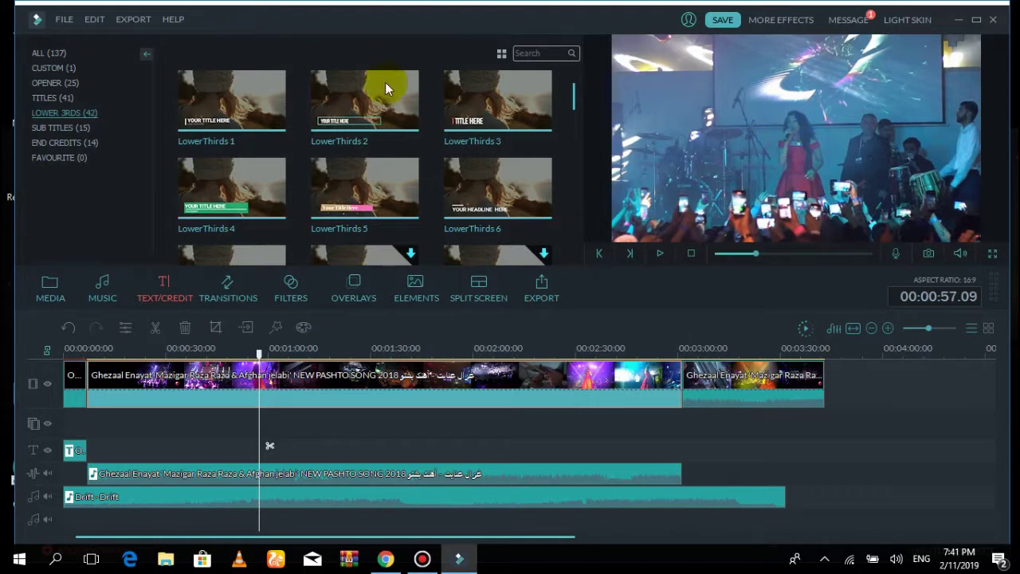
Place the LowerThirds 2 title on the title track at the playhead near 00:00:57
mouse_move(364, 98)
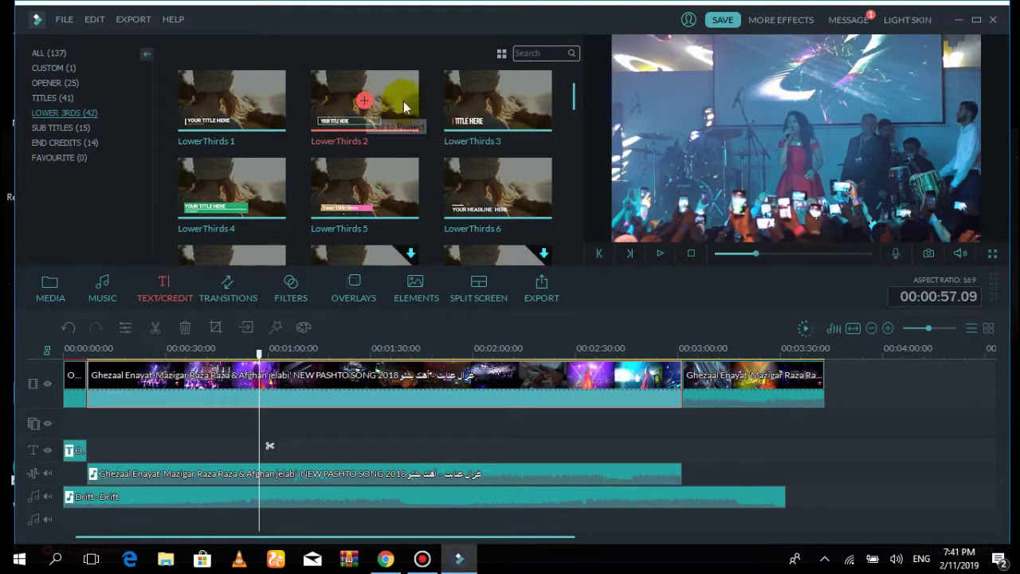
mouse_move(241, 175)
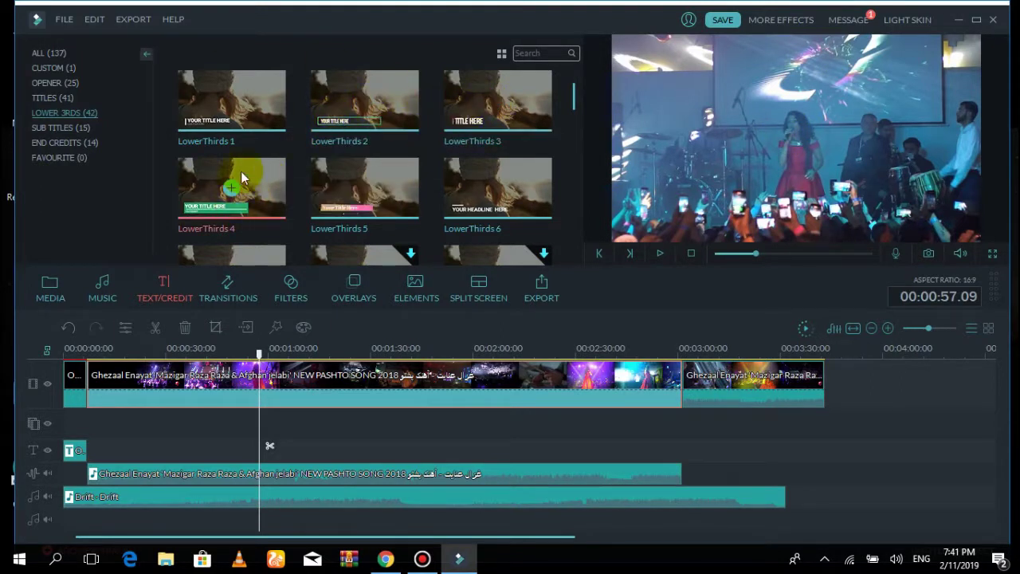
mouse_move(467, 191)
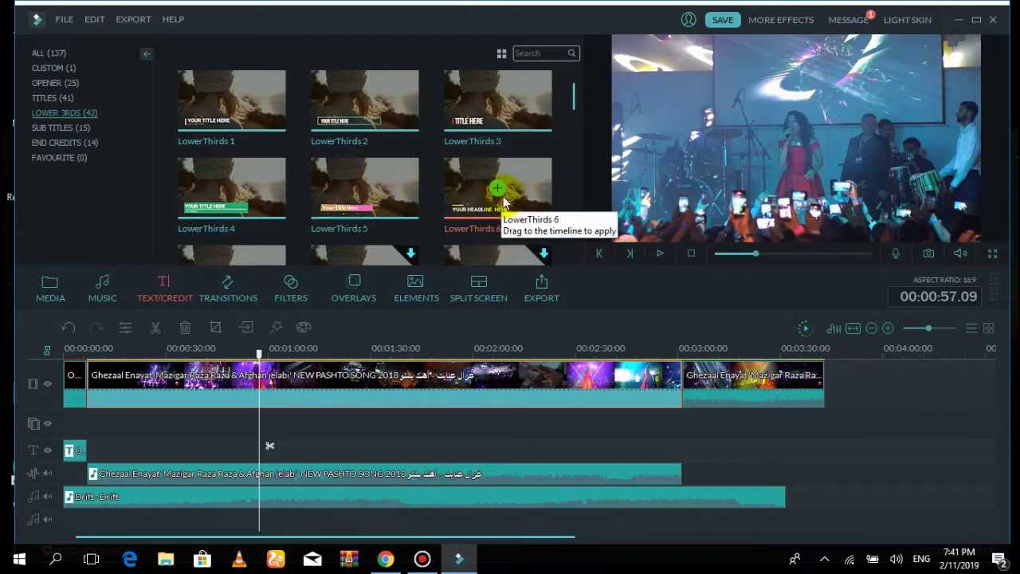
drag(360, 100, 265, 448)
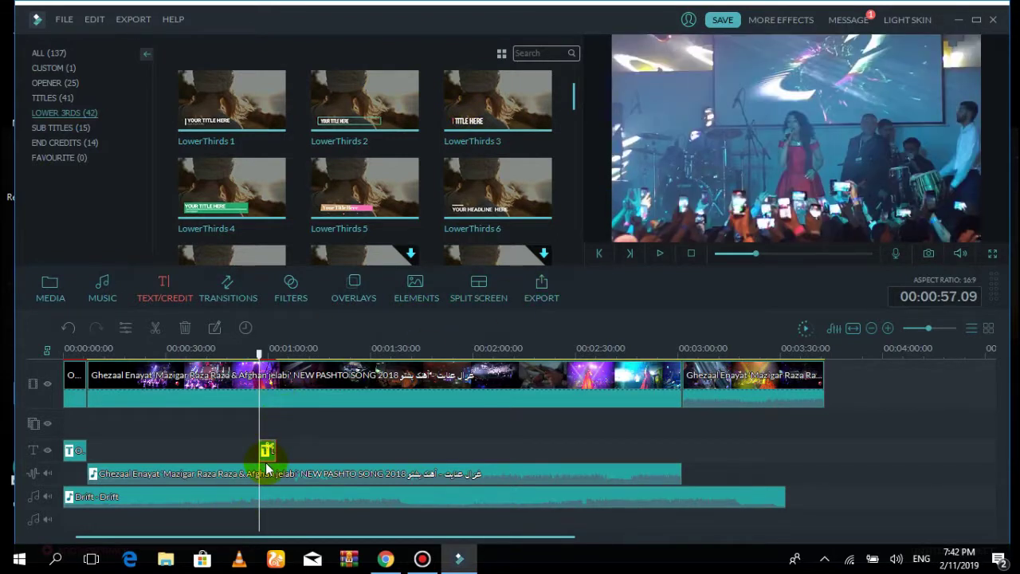
Replace the lower-third placeholder text with the singer's name
double_click(268, 452)
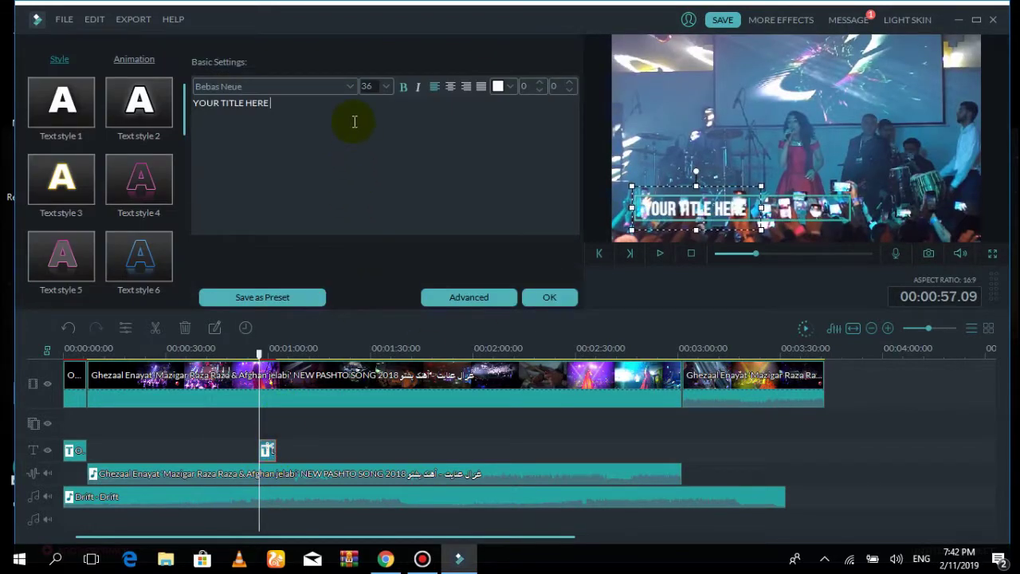
key(BackSpace)
key(BackSpace)
key(BackSpace)
key(BackSpace)
key(BackSpace)
key(BackSpace)
key(BackSpace)
key(BackSpace)
key(BackSpace)
key(BackSpace)
key(BackSpace)
key(BackSpace)
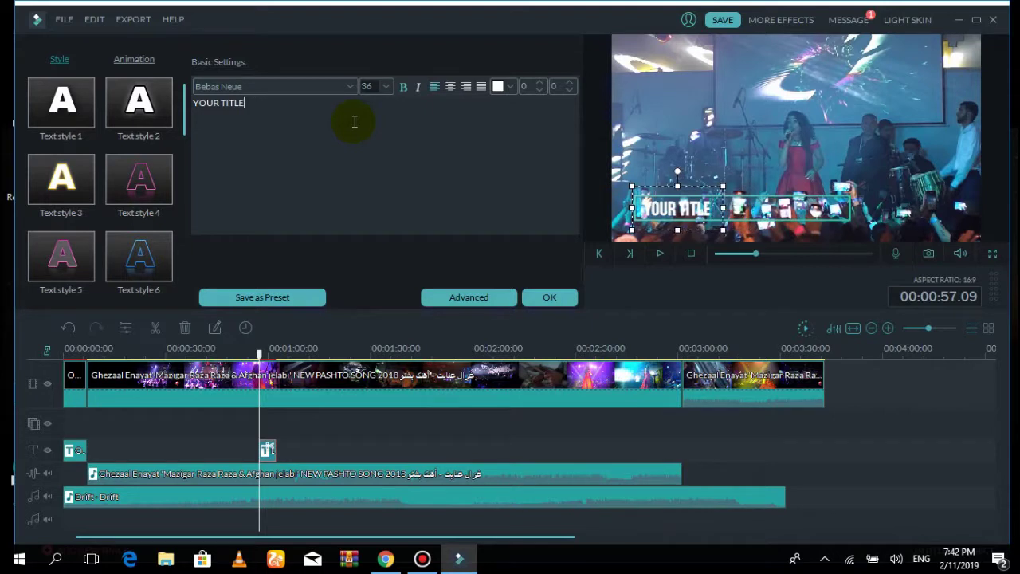
key(BackSpace)
key(BackSpace)
key(BackSpace)
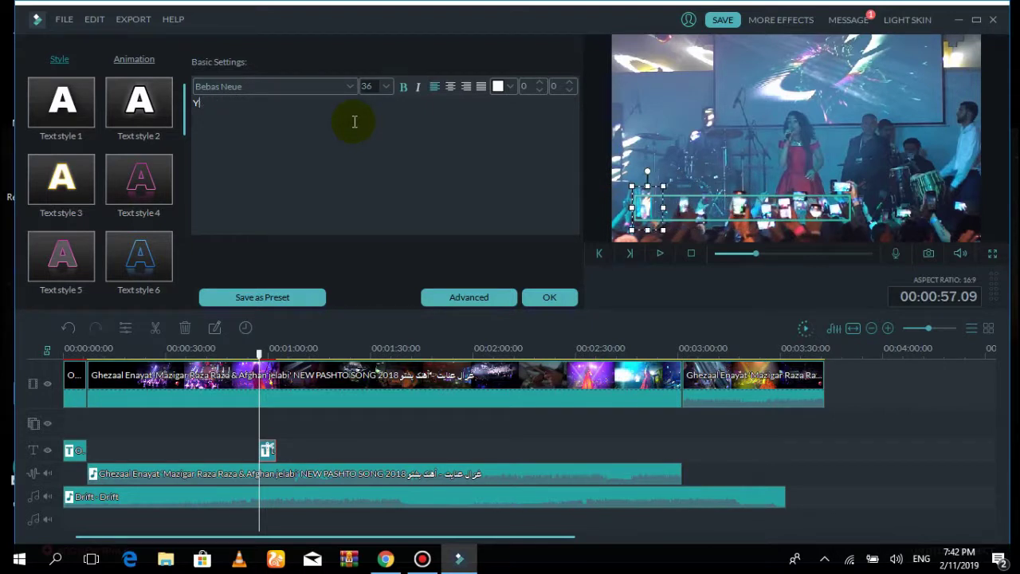
key(BackSpace)
text(ghaza)
text(l )
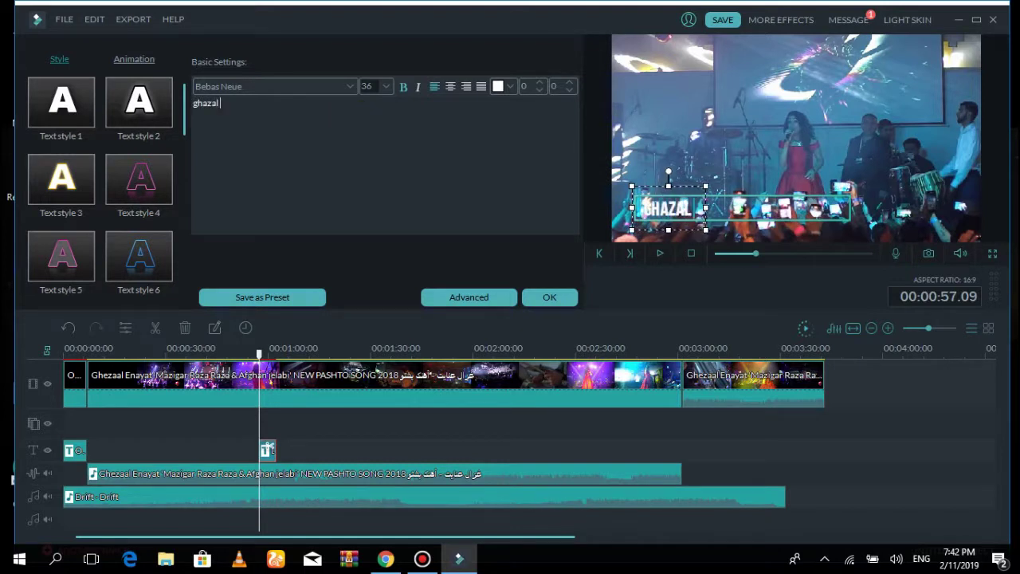
text(e)
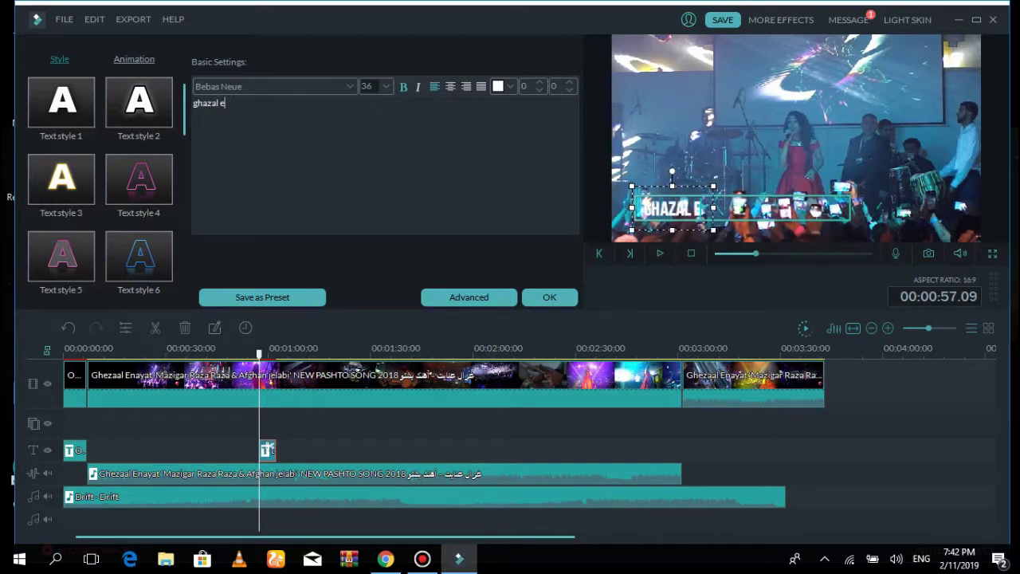
text(nayat)
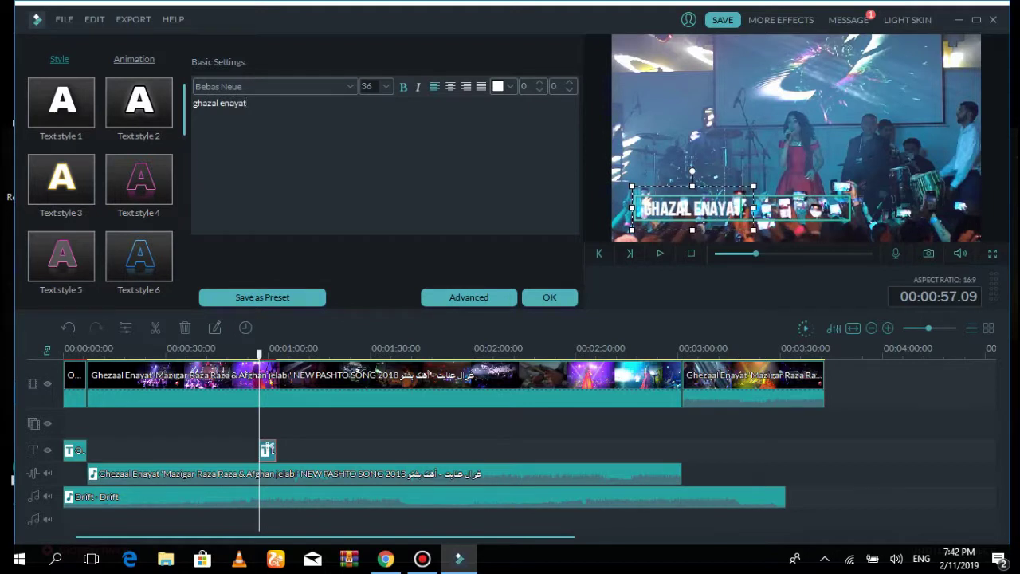
Make the name italic, size 64 and magenta, raise it in the frame, and apply
click(510, 86)
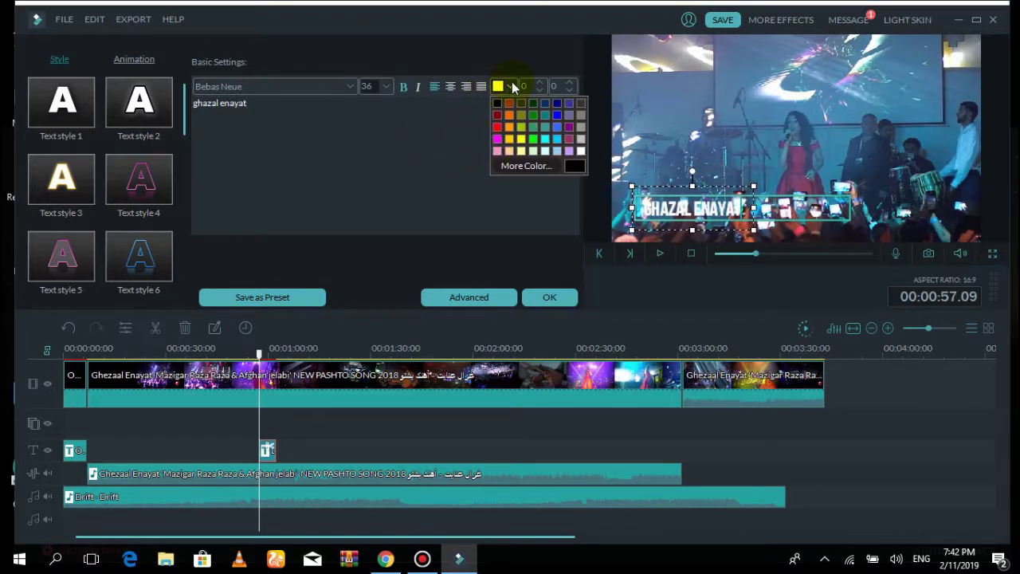
click(497, 128)
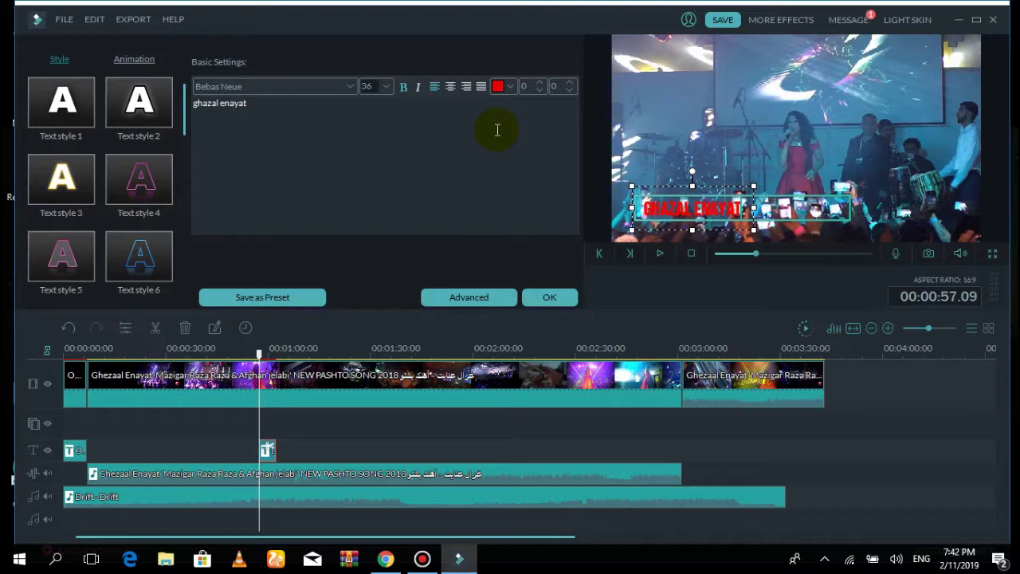
click(510, 86)
click(555, 114)
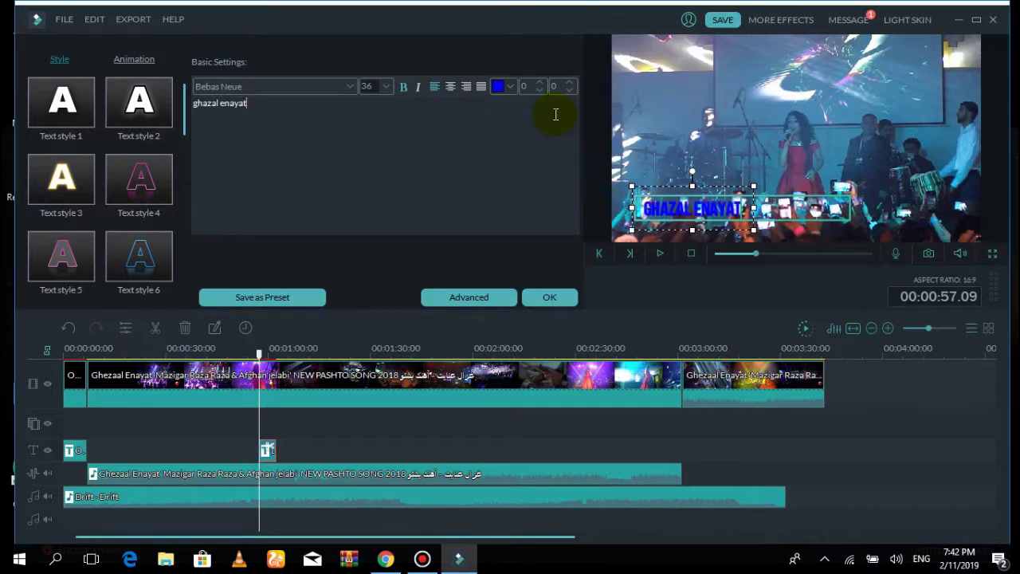
click(418, 87)
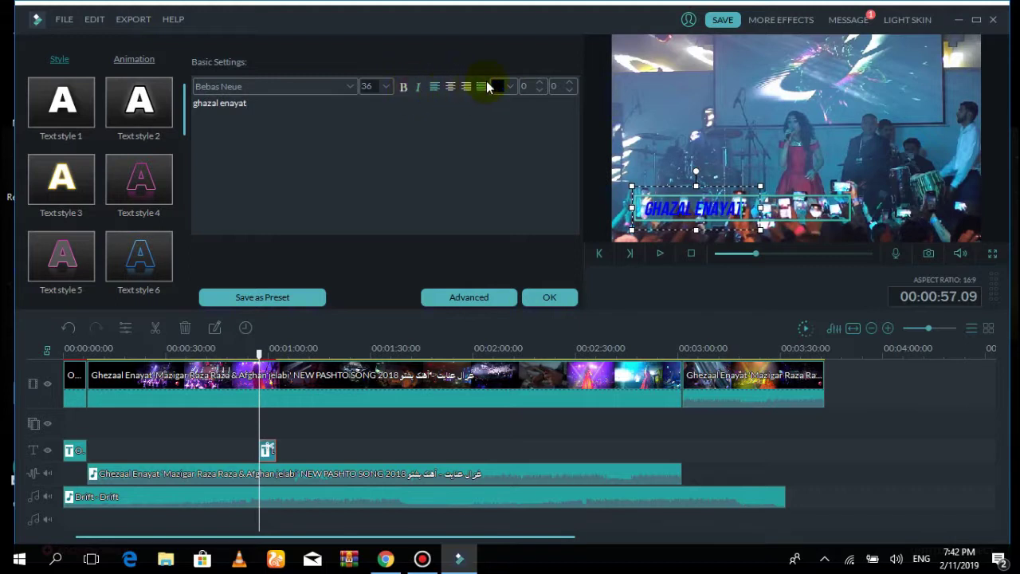
click(387, 86)
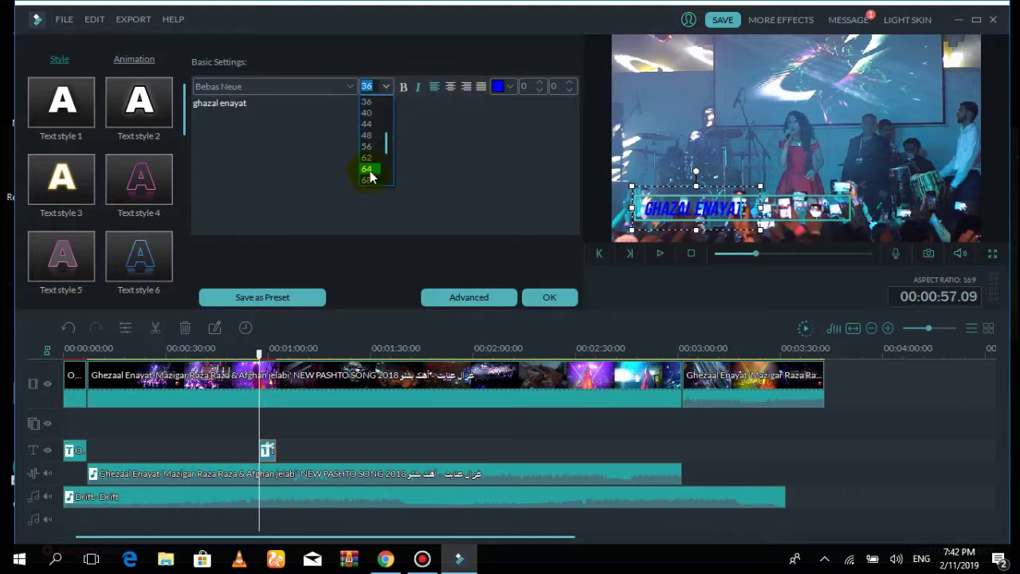
click(367, 170)
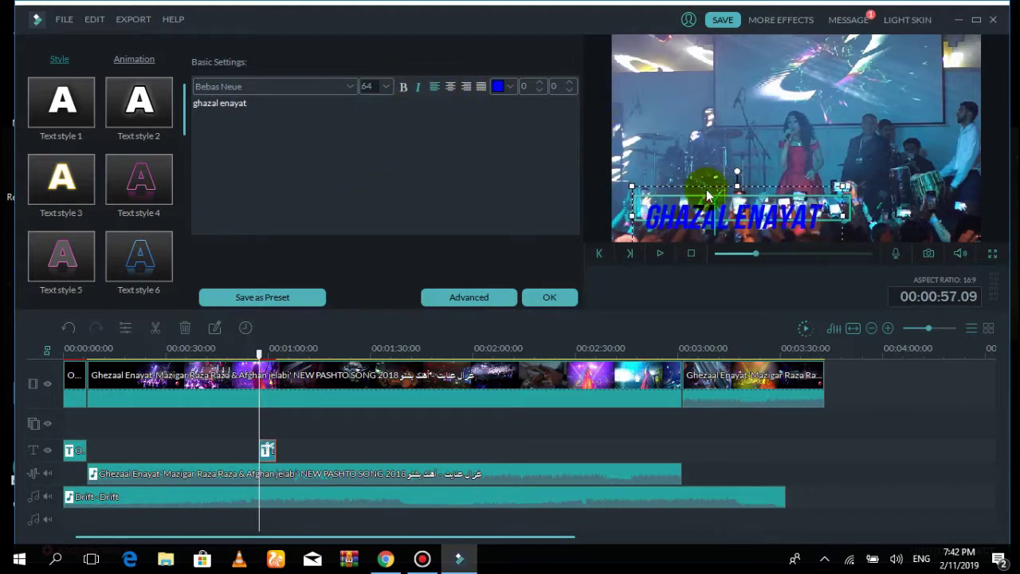
drag(724, 184, 723, 160)
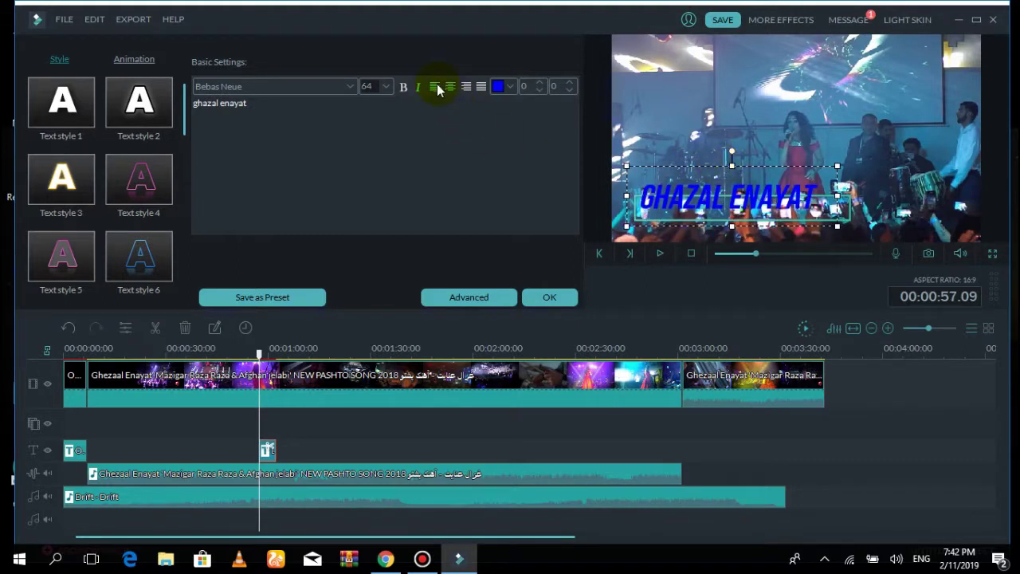
click(511, 88)
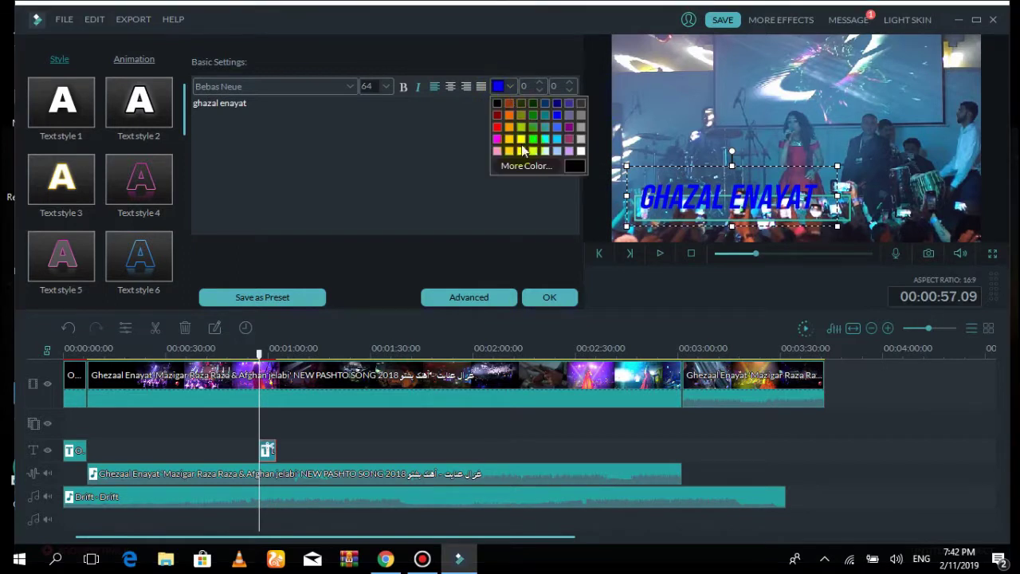
click(499, 140)
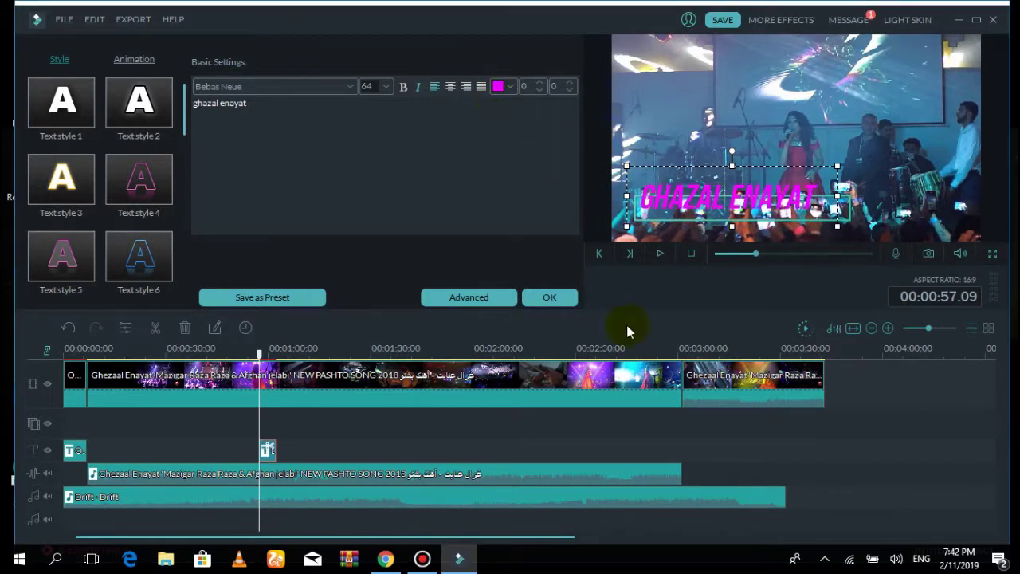
click(574, 299)
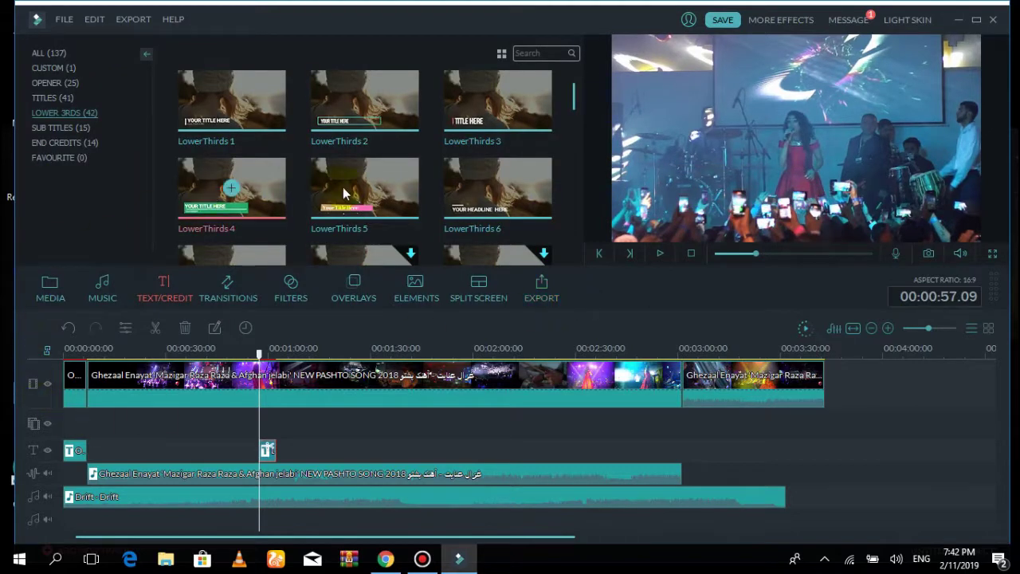
Preview the magenta name lower third over the concert footage, then show the Transitions library
click(661, 254)
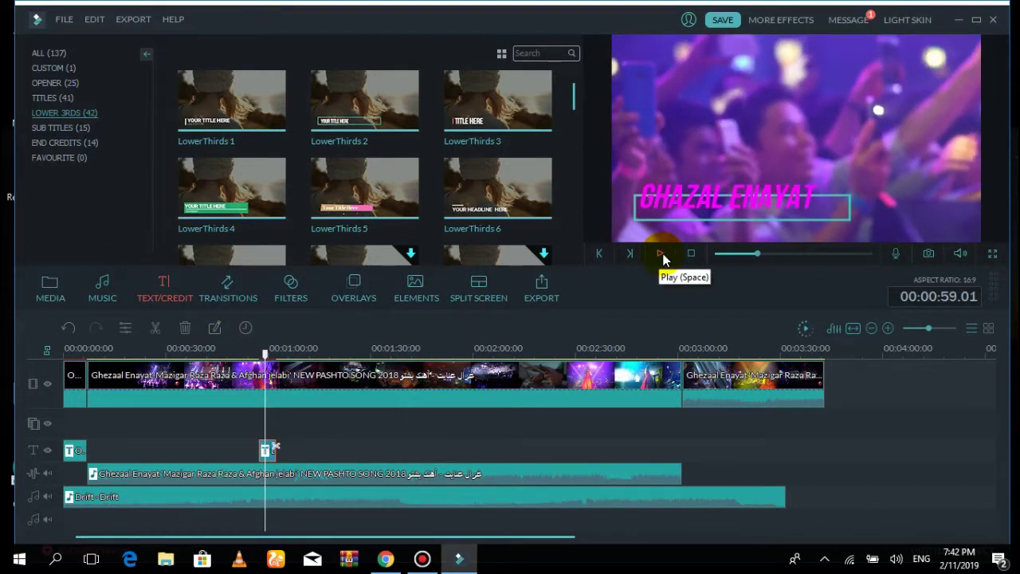
click(661, 254)
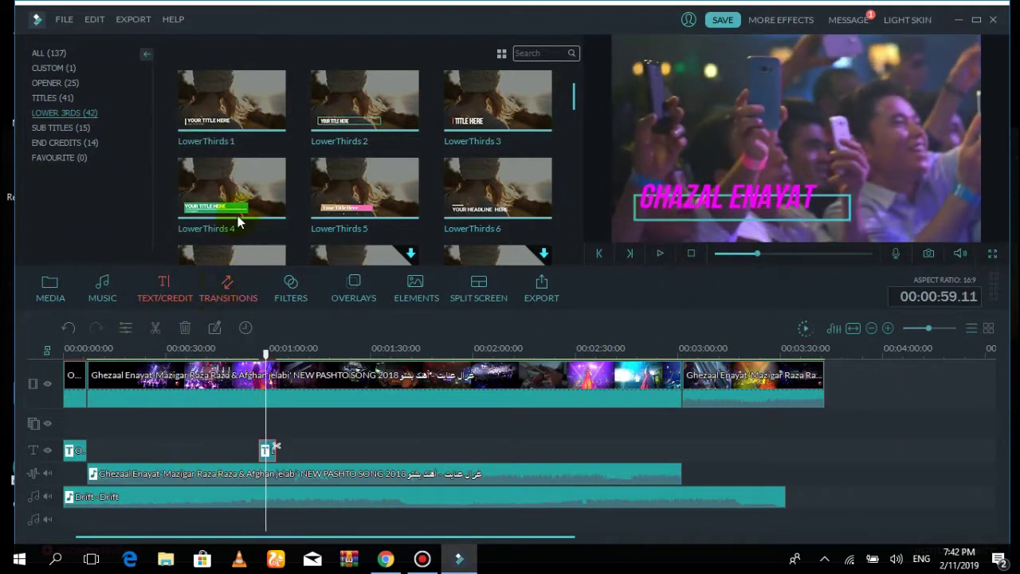
click(224, 298)
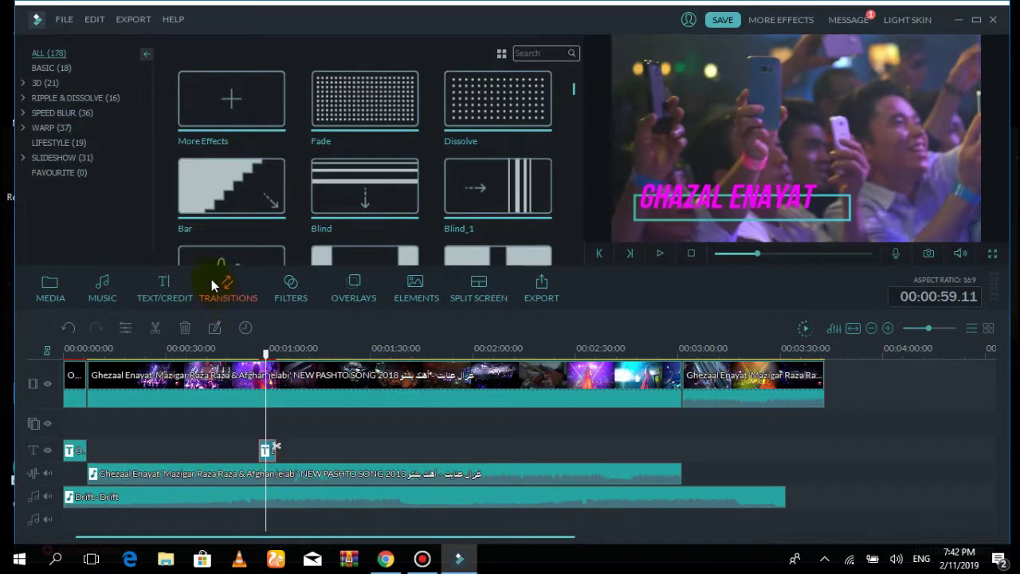
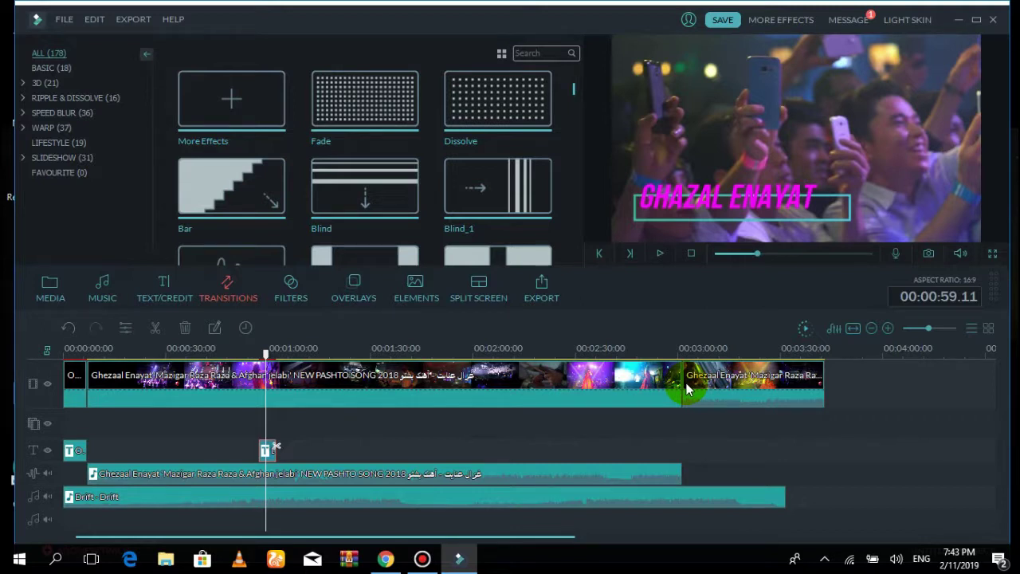
Drop the Bar transition onto the cut between the two clips near 3:00 and open its settings
drag(209, 171, 694, 387)
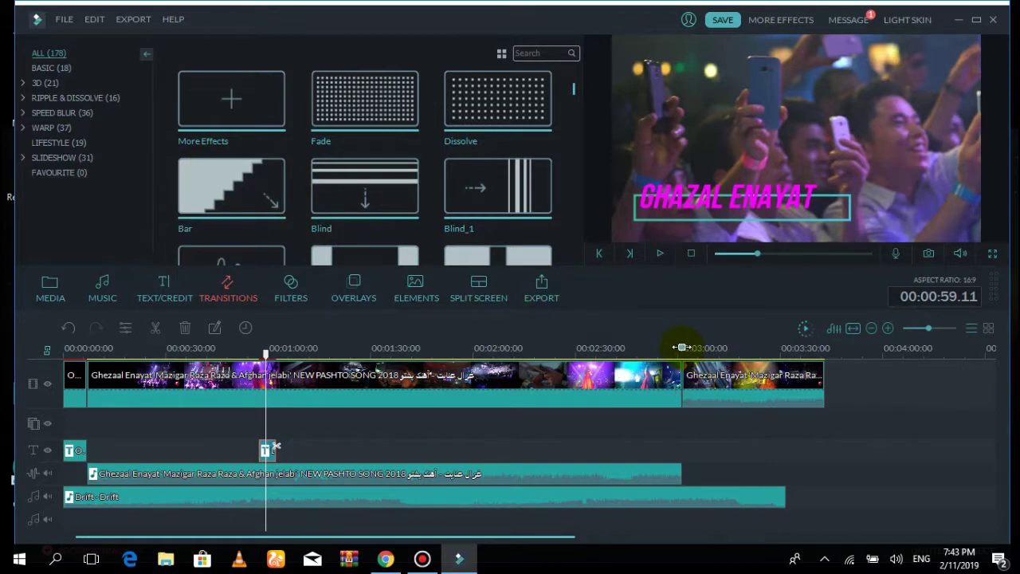
click(682, 348)
click(226, 193)
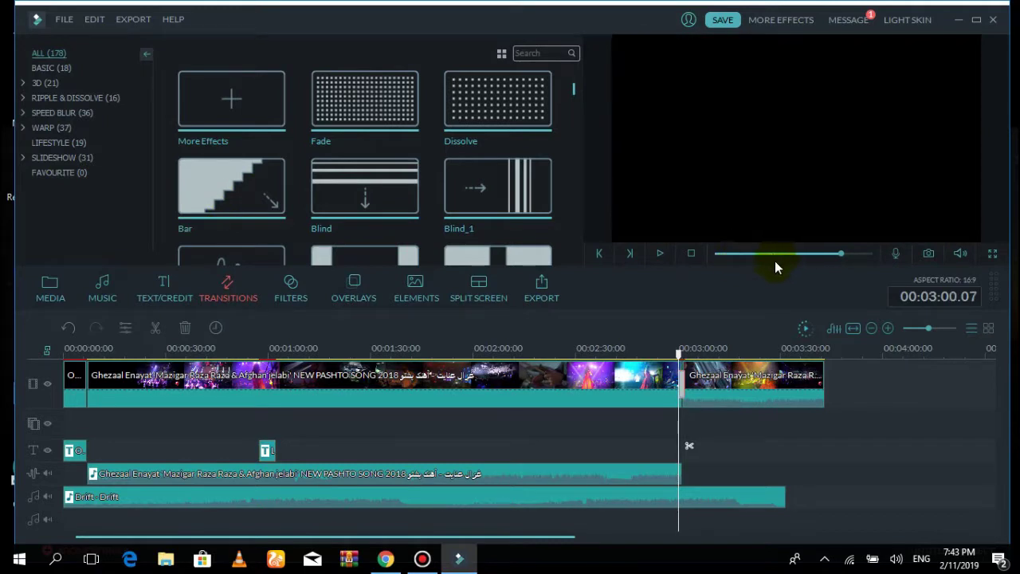
drag(693, 386, 686, 389)
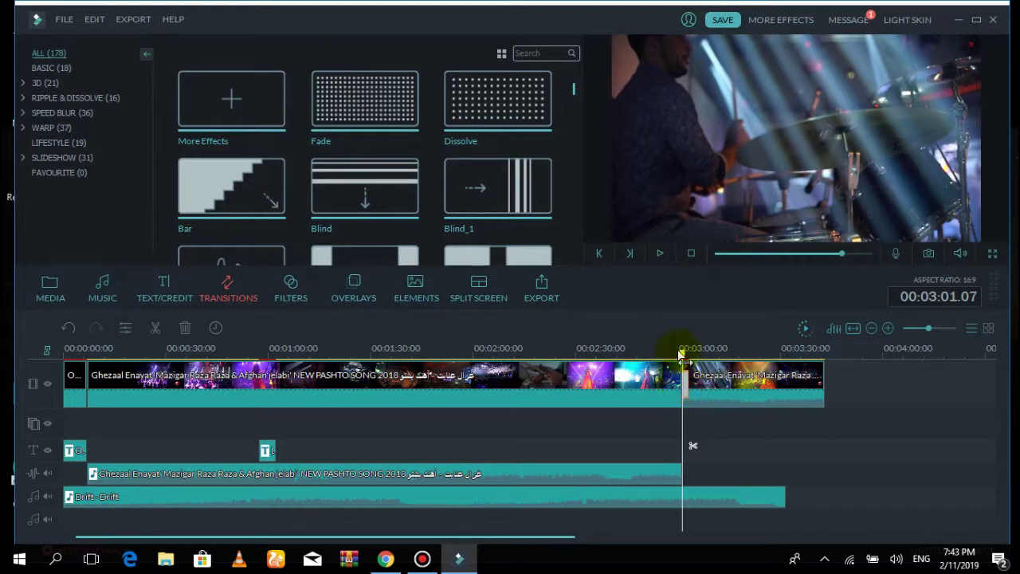
click(668, 387)
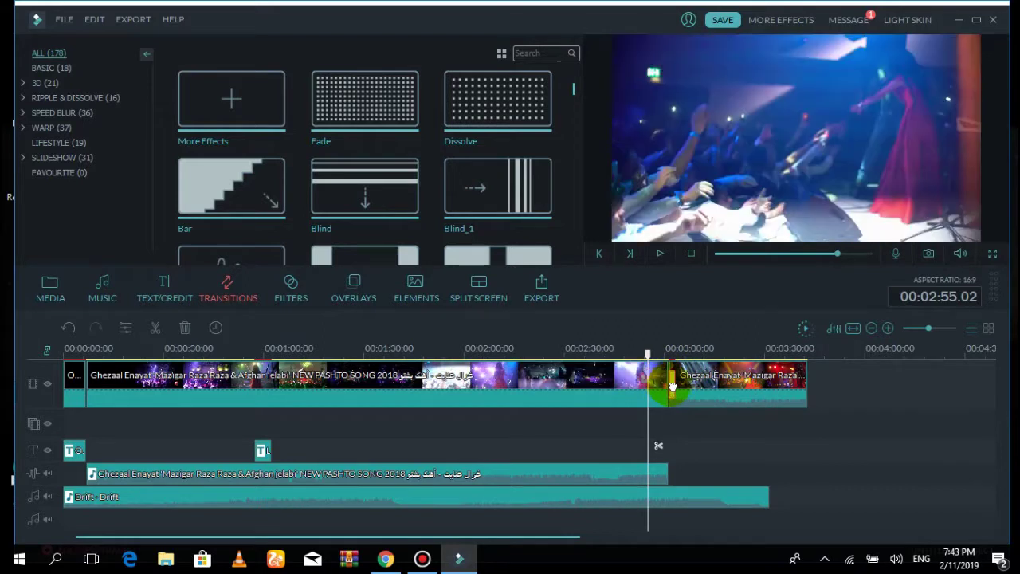
click(667, 387)
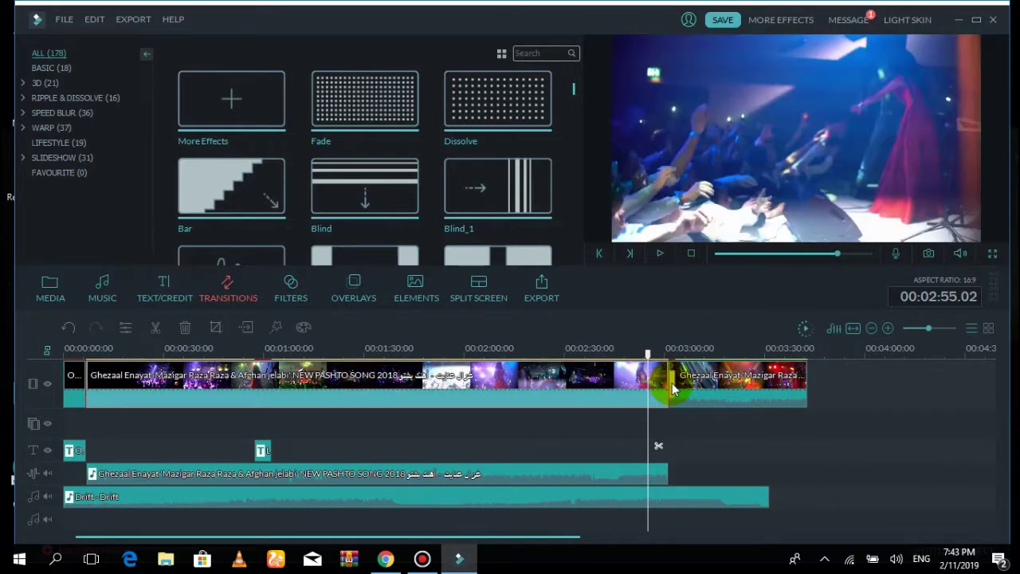
double_click(672, 389)
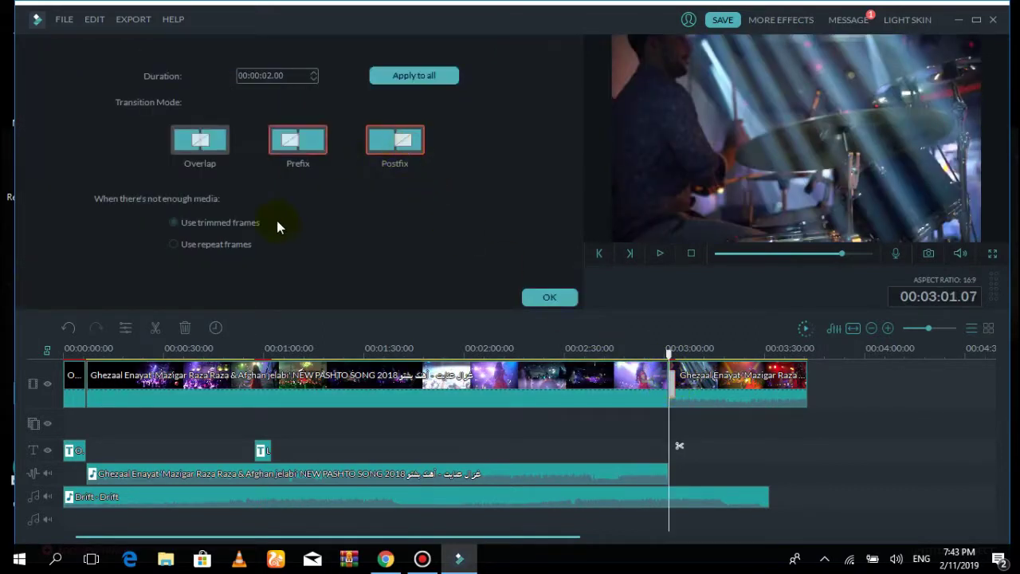
Lengthen the Bar transition's duration to 5 seconds
click(550, 298)
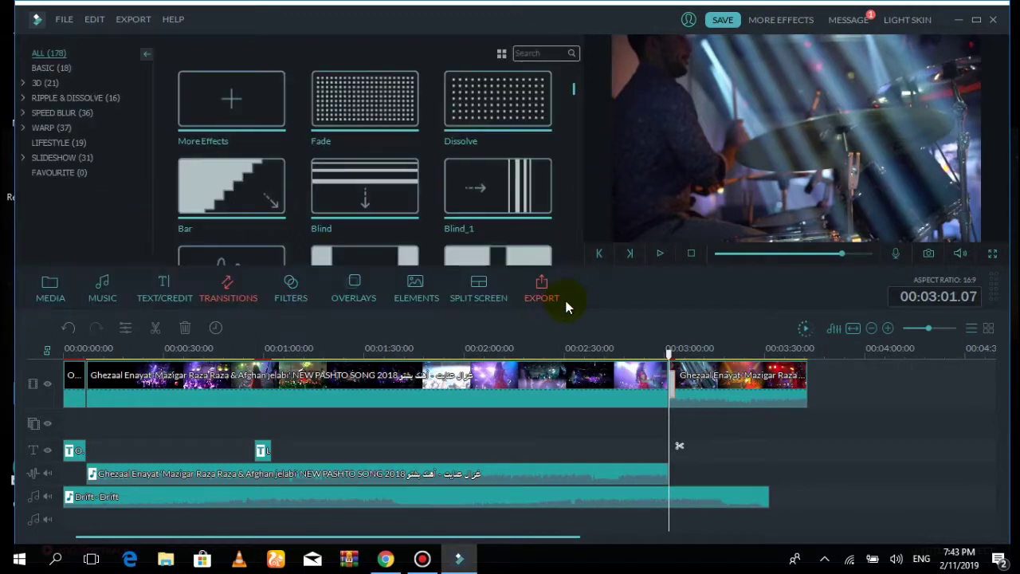
double_click(673, 388)
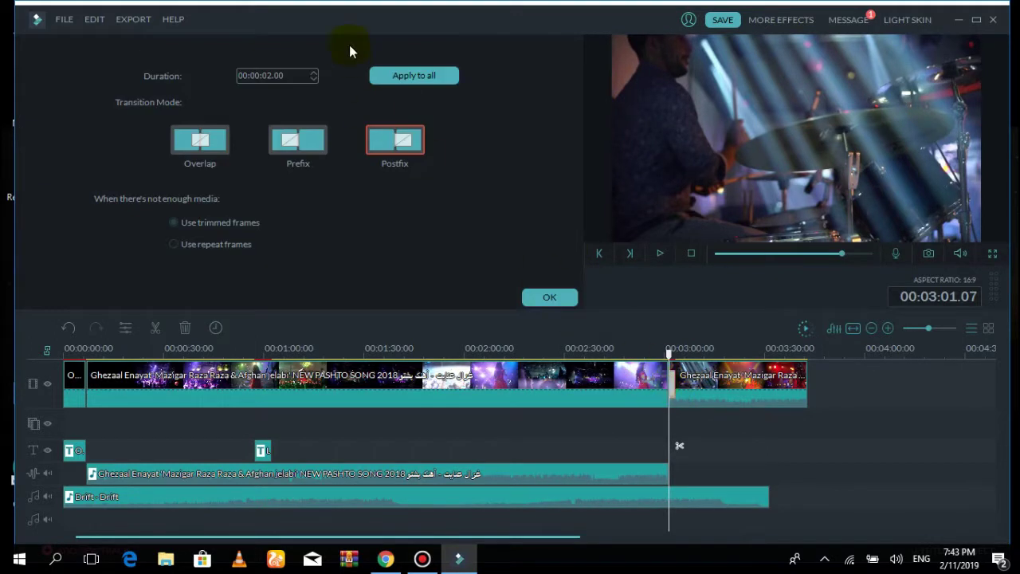
click(313, 72)
click(313, 73)
click(313, 72)
click(549, 296)
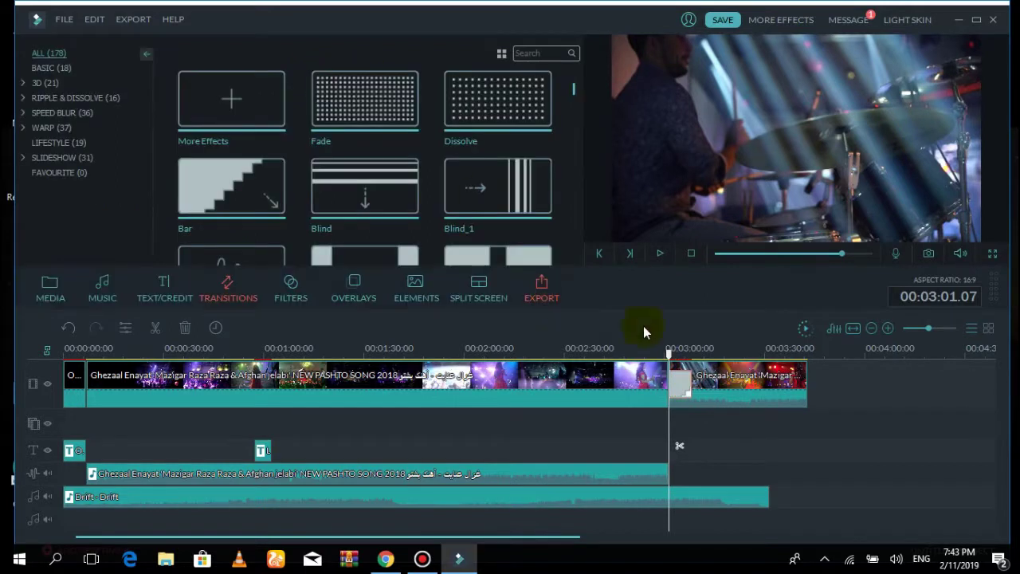
Preview the transition from a few seconds before it with the preview volume turned down
drag(656, 351, 640, 354)
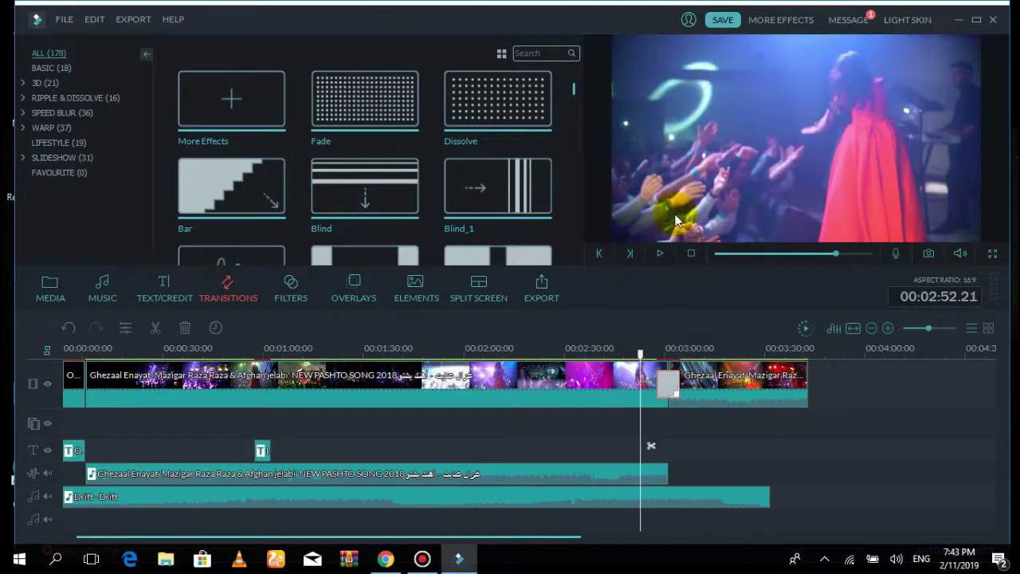
click(660, 253)
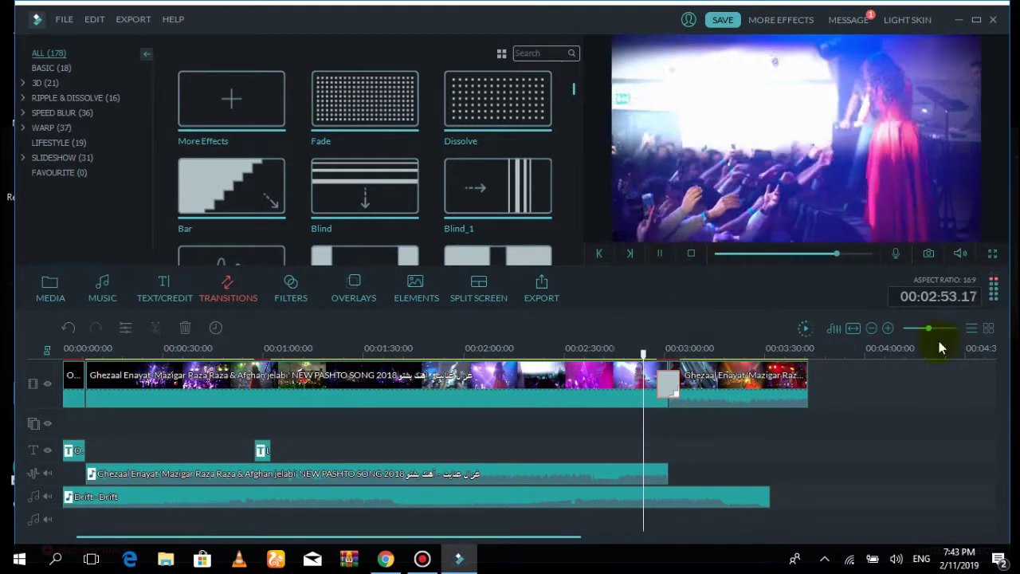
mouse_move(960, 254)
drag(964, 207, 963, 230)
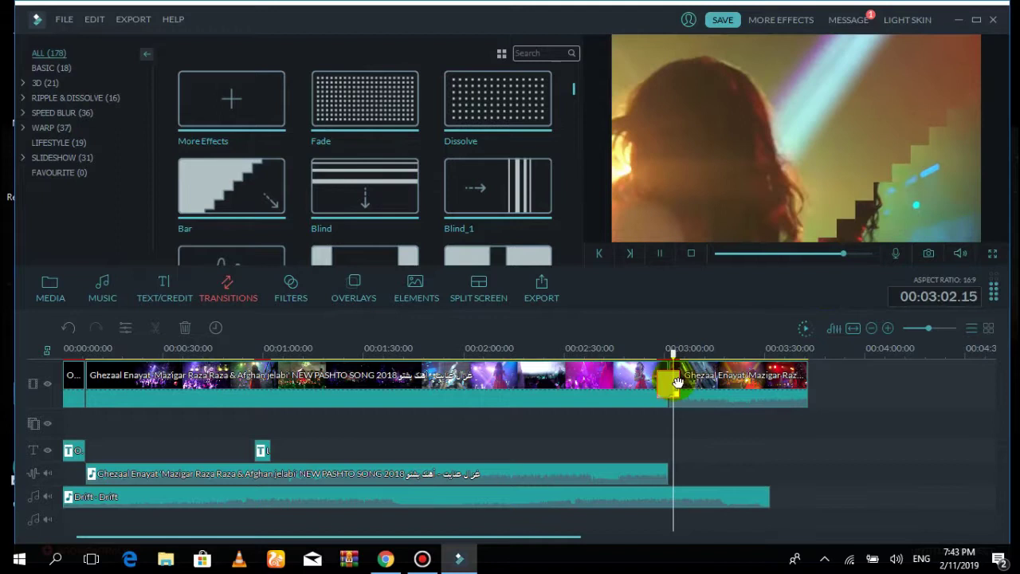
Change the transition duration to 00:00:02.20
click(659, 388)
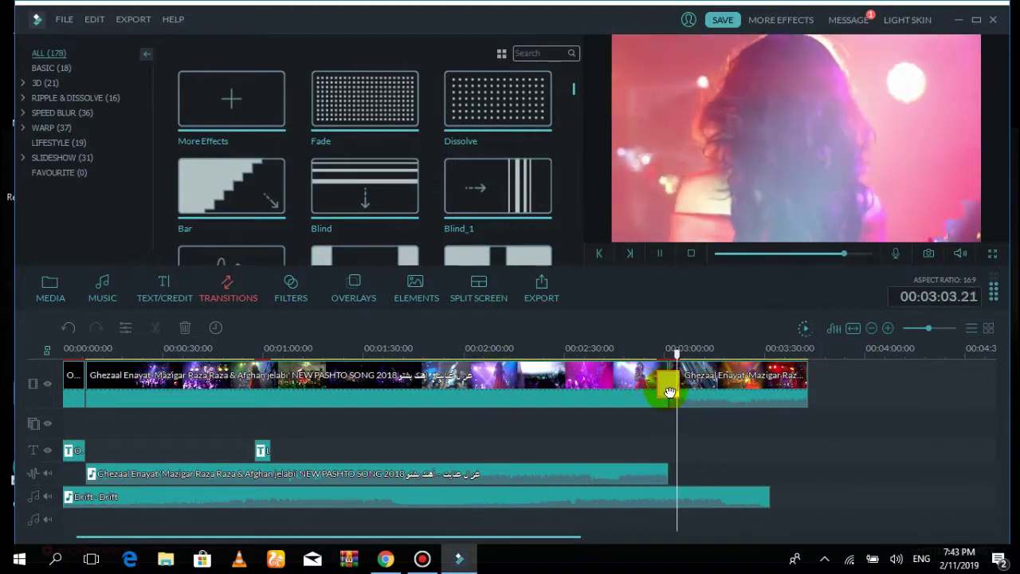
double_click(658, 388)
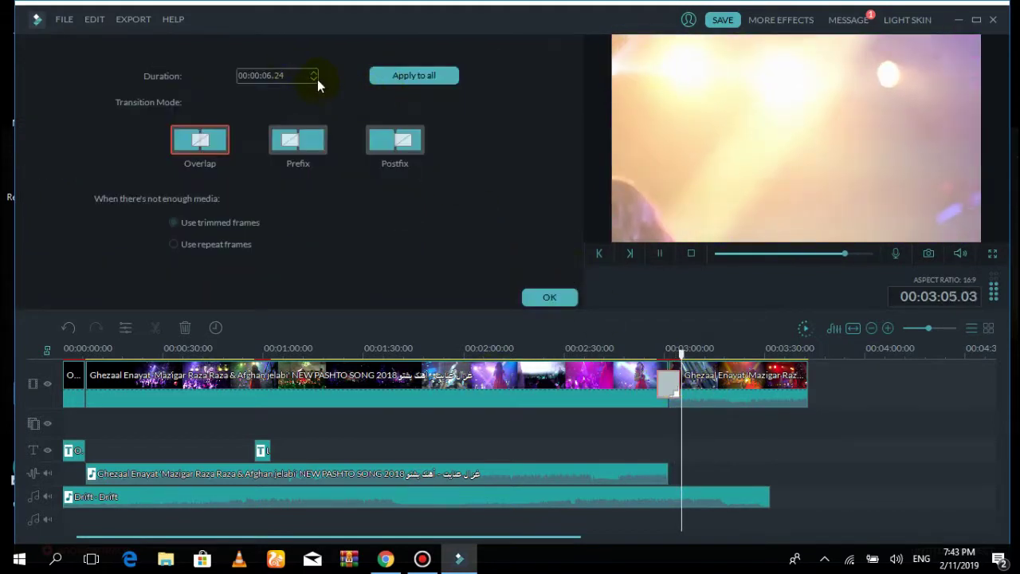
click(314, 78)
click(312, 81)
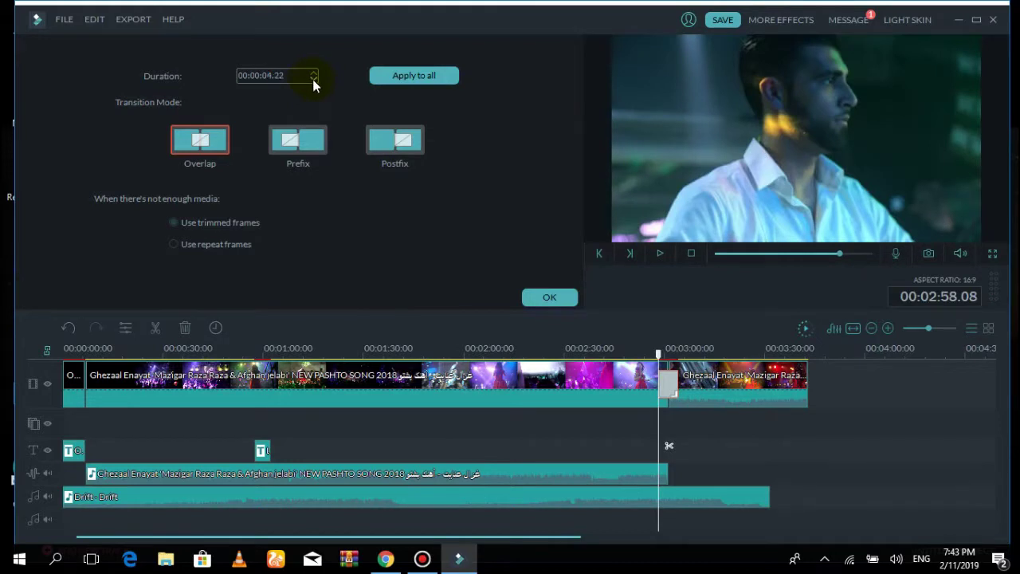
click(313, 79)
click(313, 79)
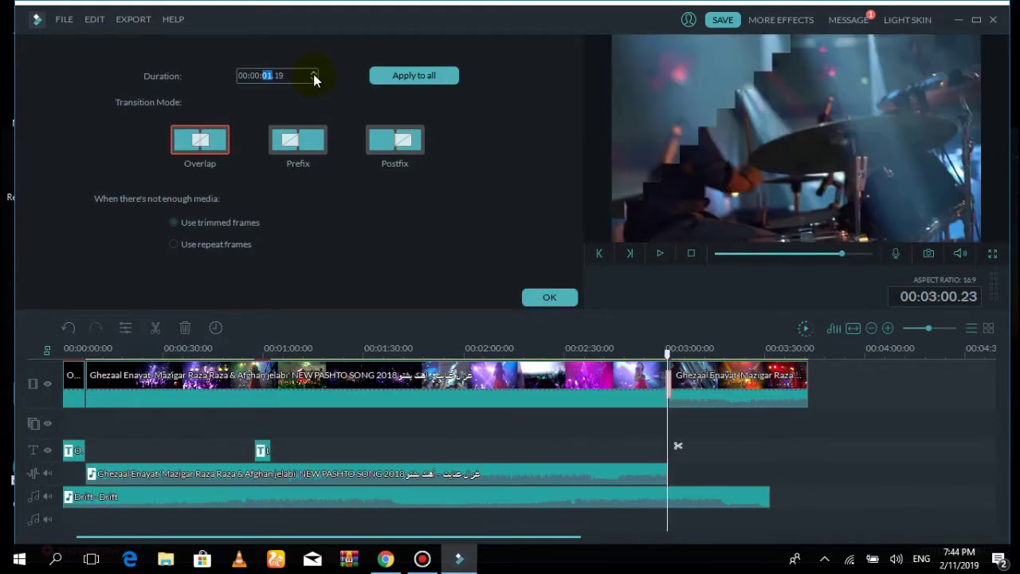
click(314, 74)
click(550, 297)
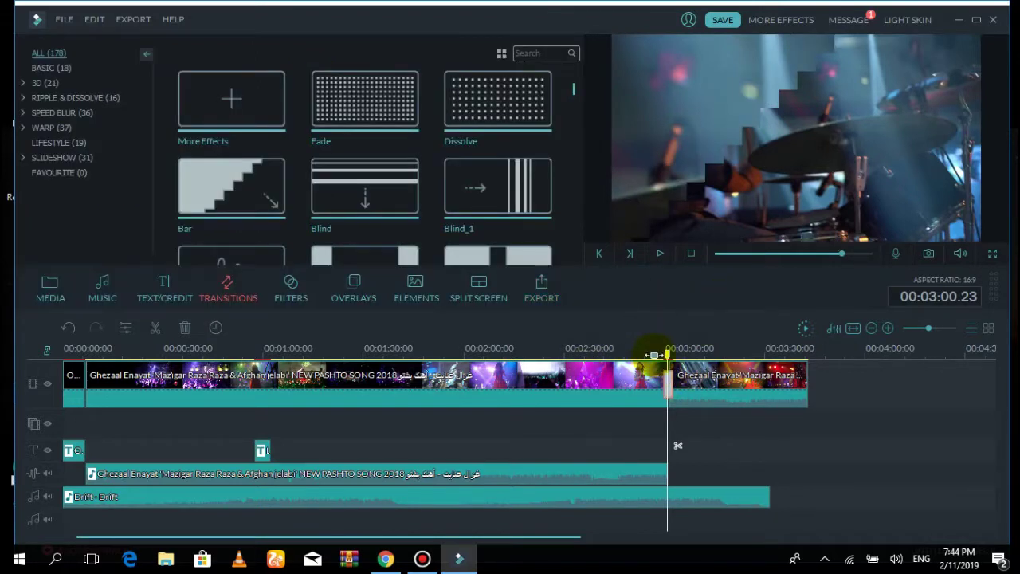
Replay the 2.20-second transition to check it, then select the main video clip
click(654, 353)
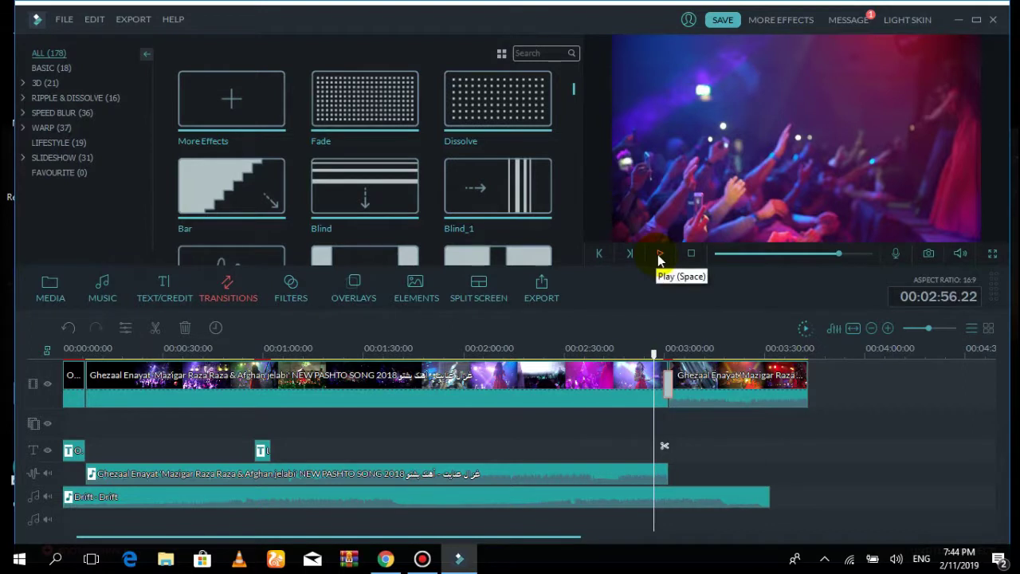
click(659, 255)
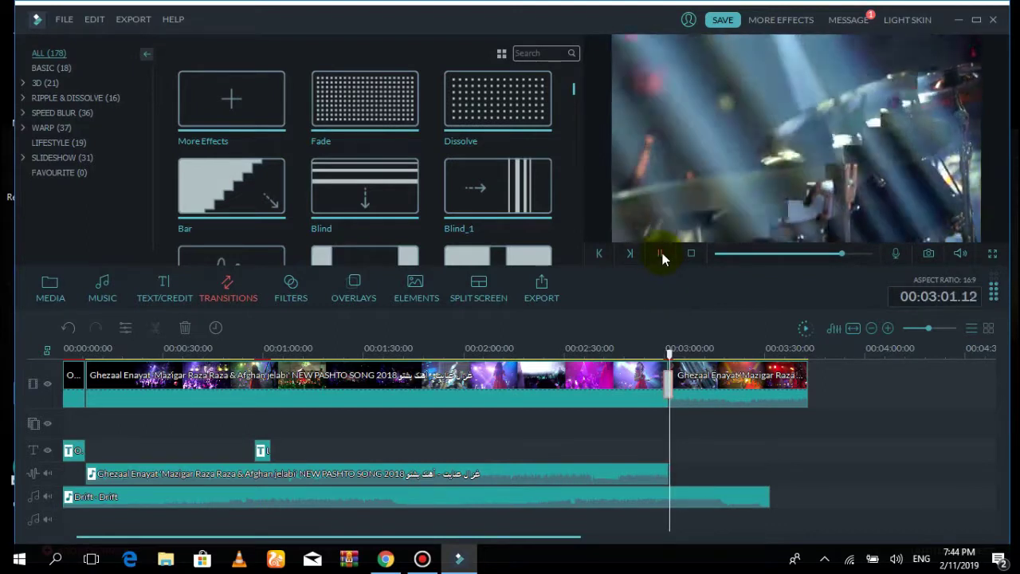
click(660, 253)
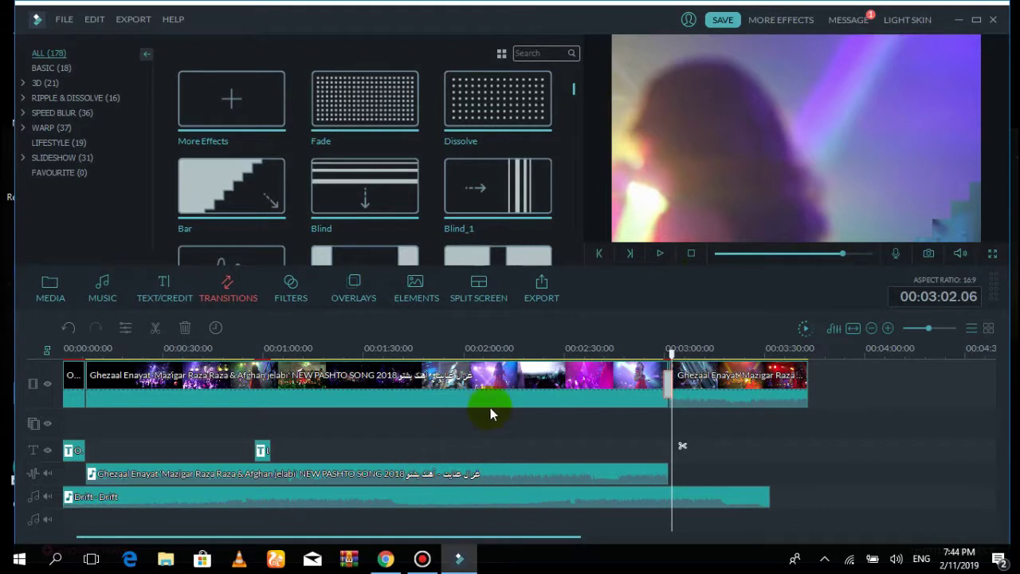
click(511, 377)
Split the main clip at 2:11, add a Diamond_zoom_out transition at the cut, and preview it
click(500, 349)
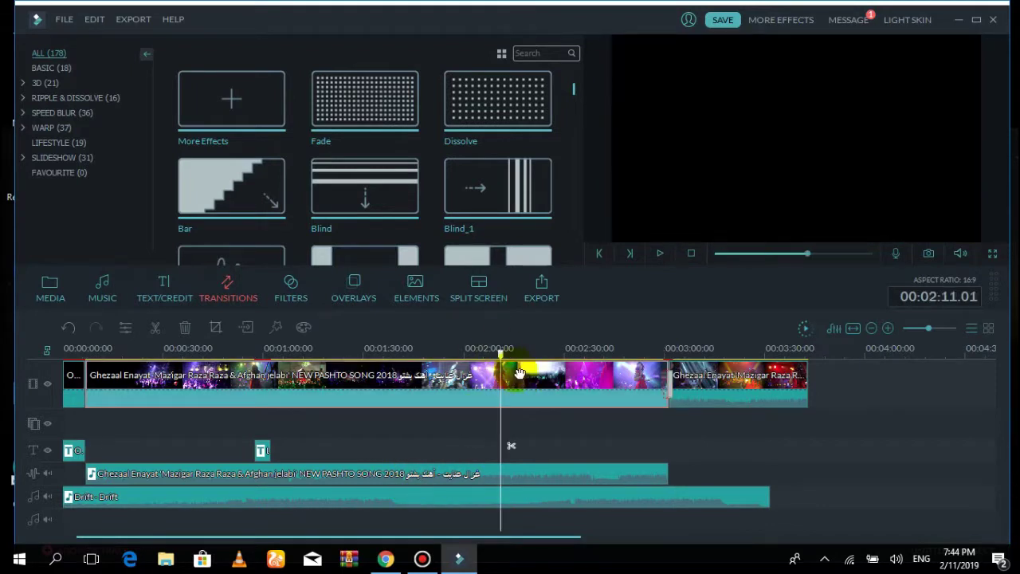
click(504, 433)
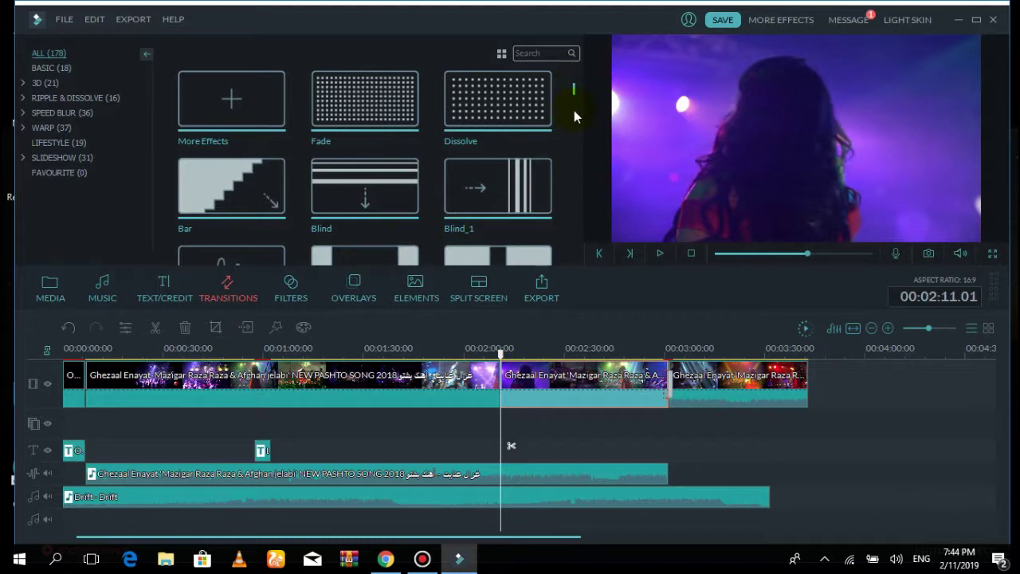
drag(572, 87, 572, 103)
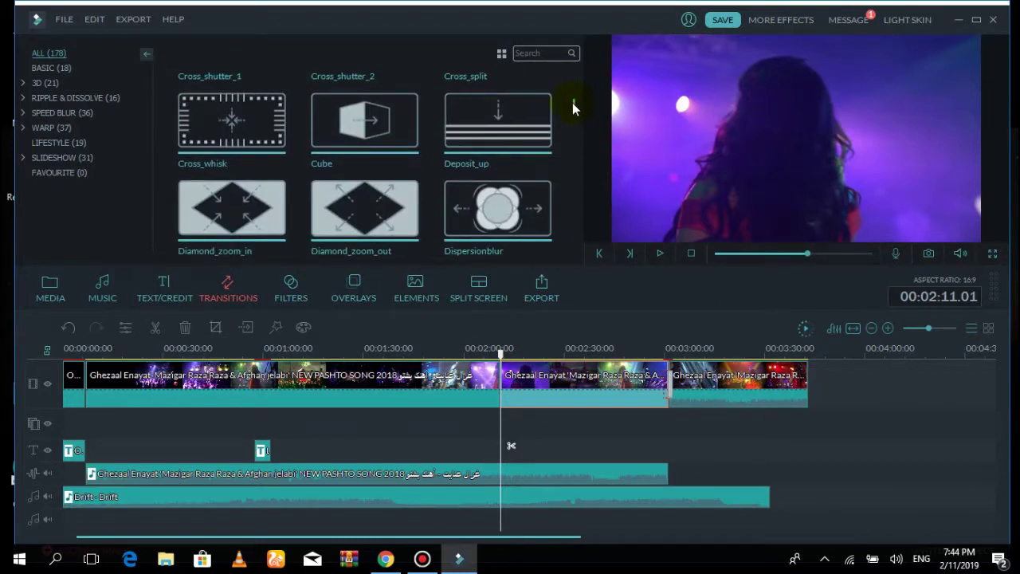
click(367, 212)
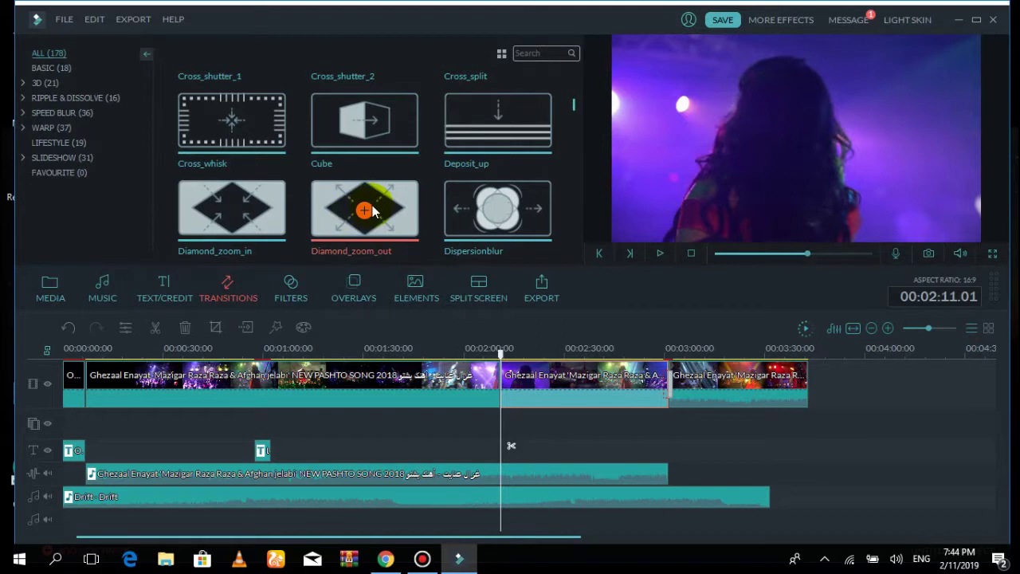
click(503, 348)
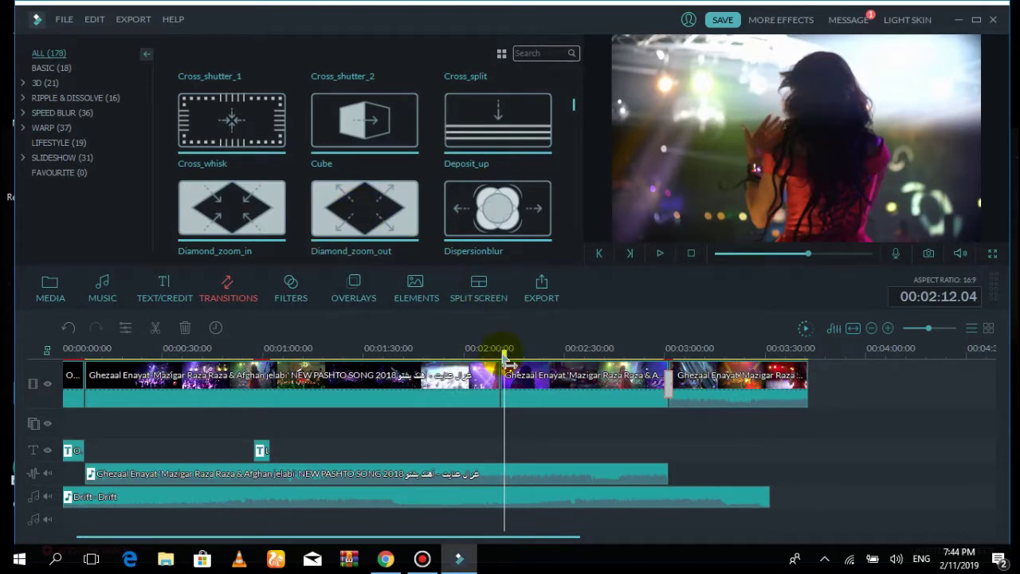
click(500, 348)
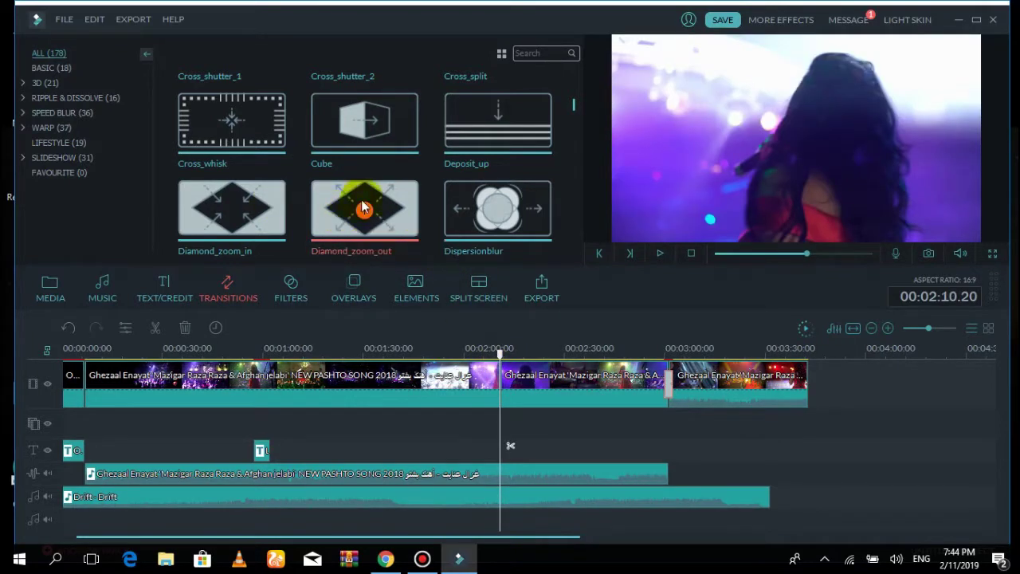
click(364, 211)
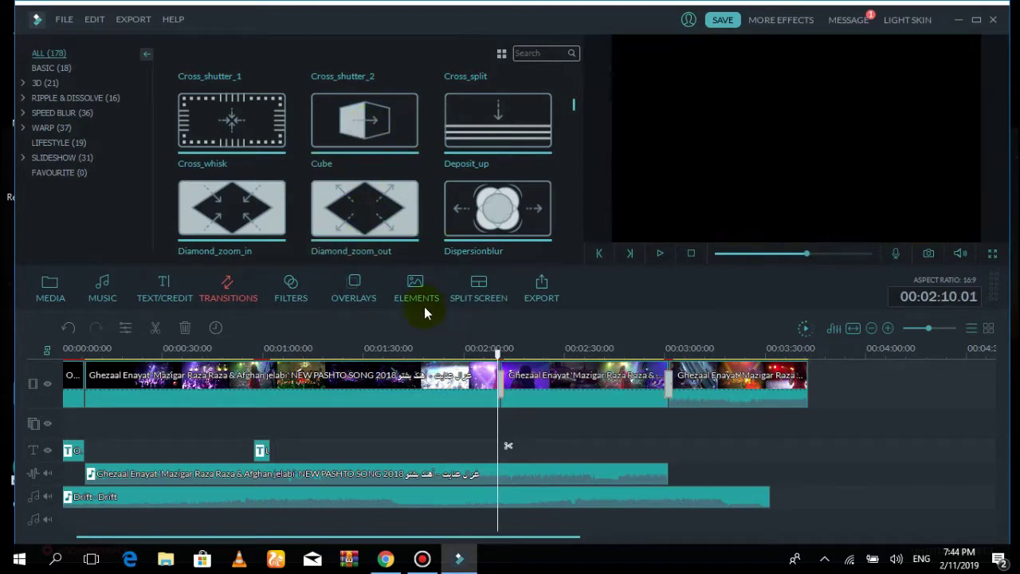
click(660, 253)
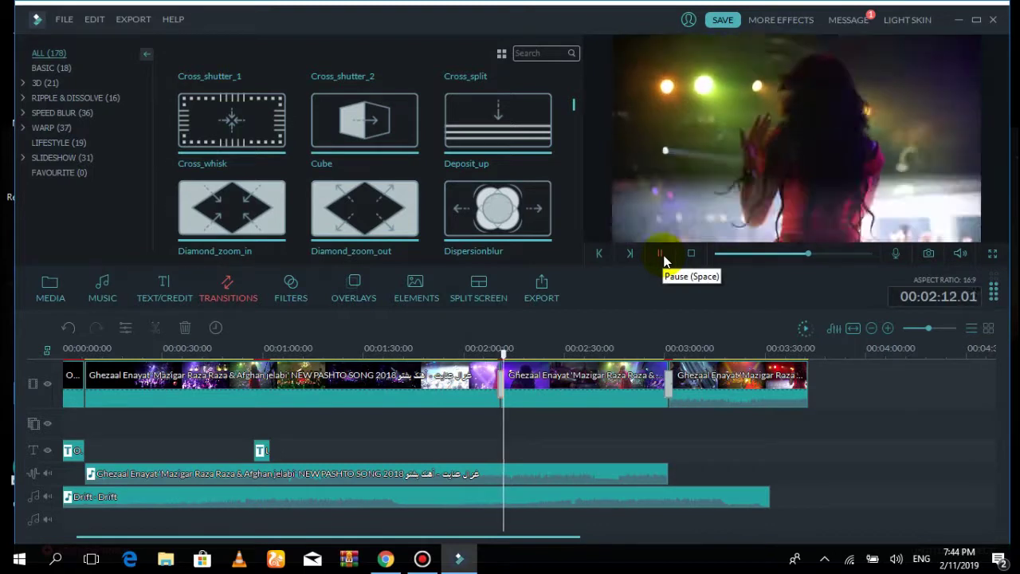
click(661, 253)
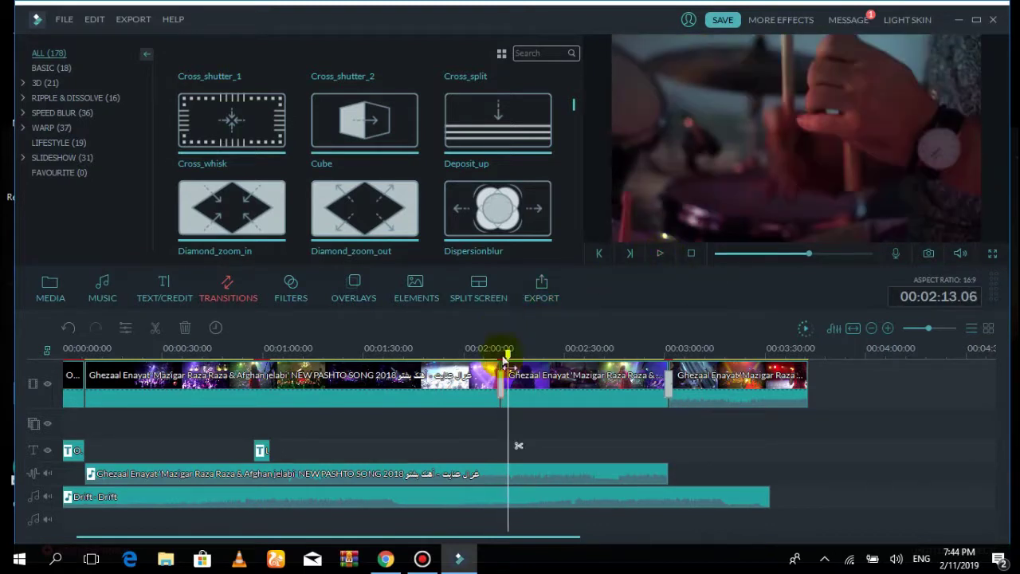
Place the Dispersionblur transition between the first and second clips and preview it
drag(508, 350, 460, 349)
click(510, 206)
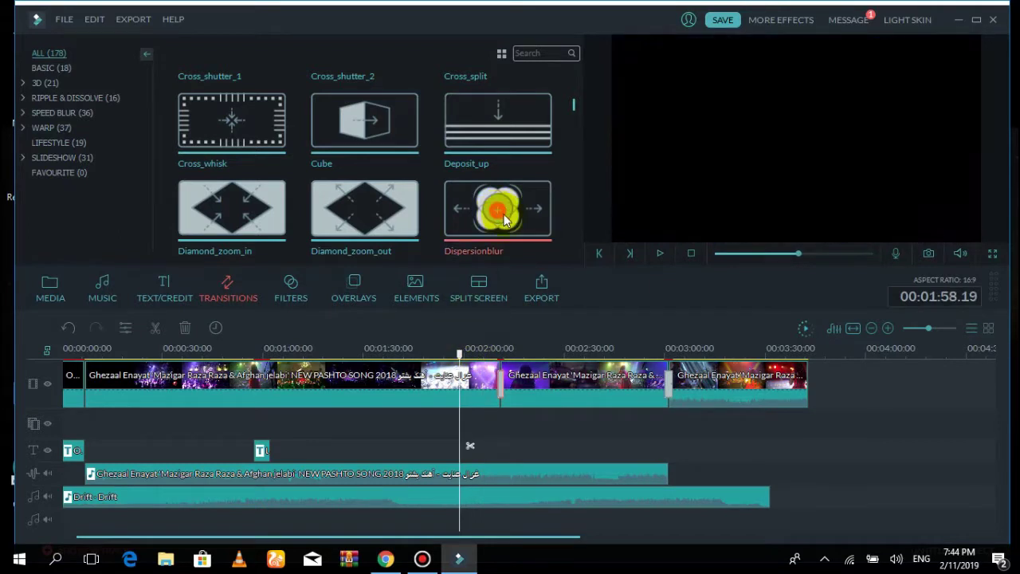
drag(504, 208, 479, 368)
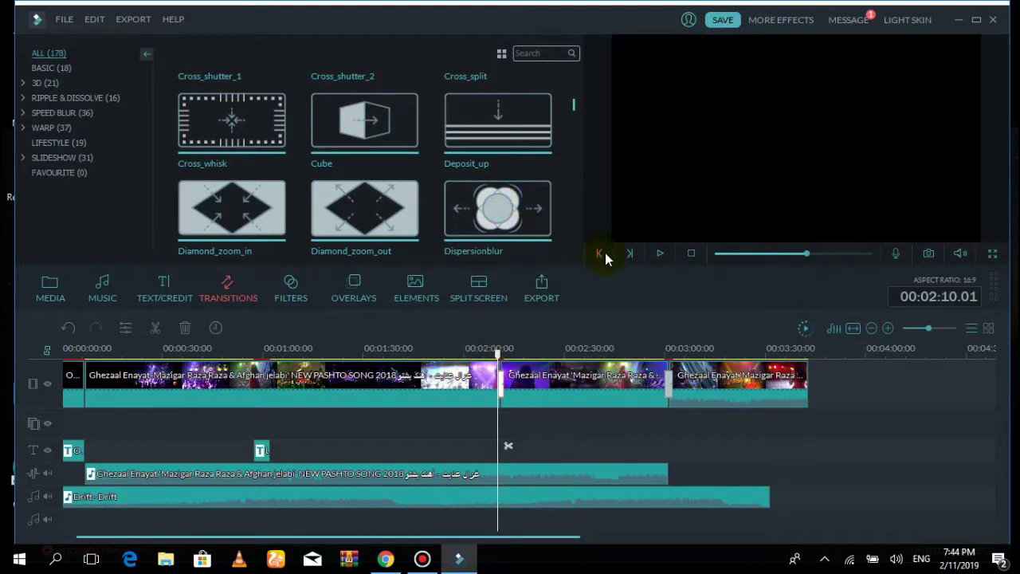
click(660, 255)
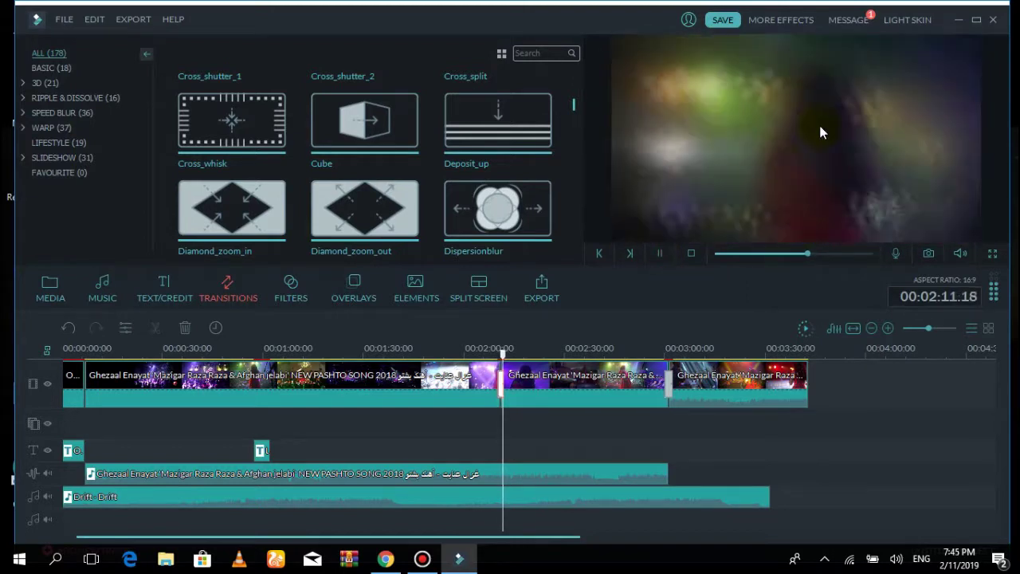
click(659, 254)
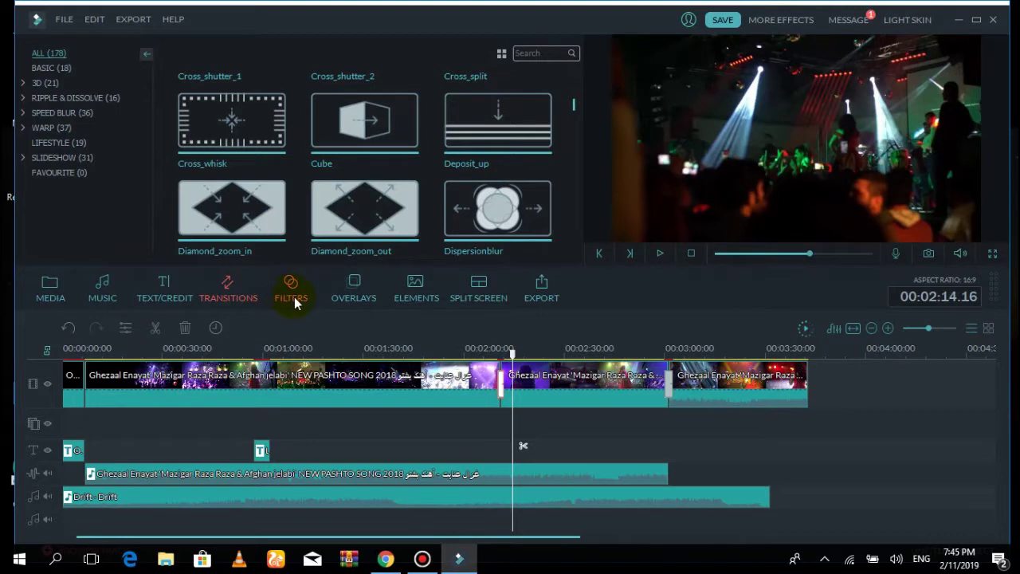
Open the Filters library and browse through its filter thumbnails
click(294, 301)
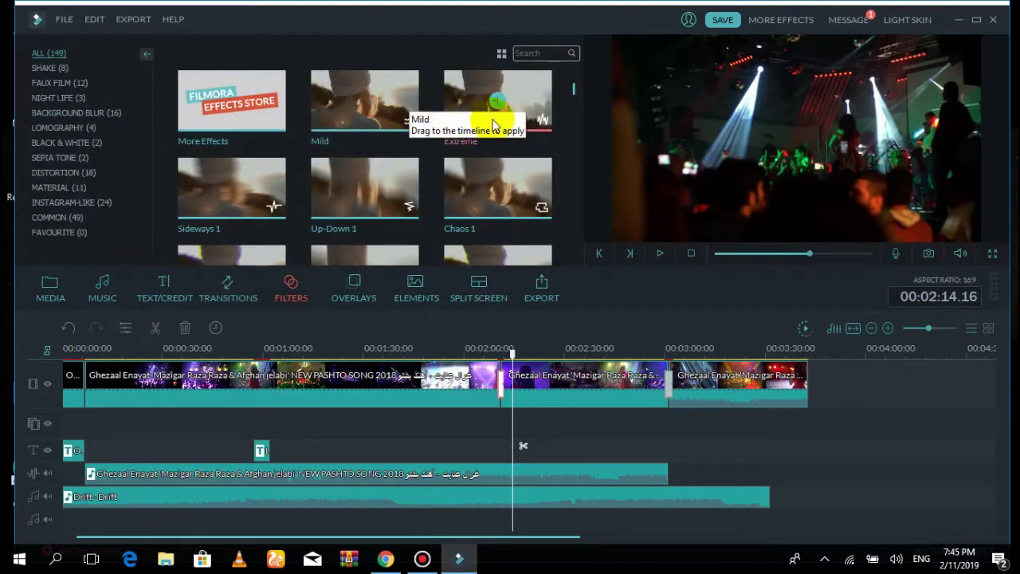
scroll(573, 100, down, 5)
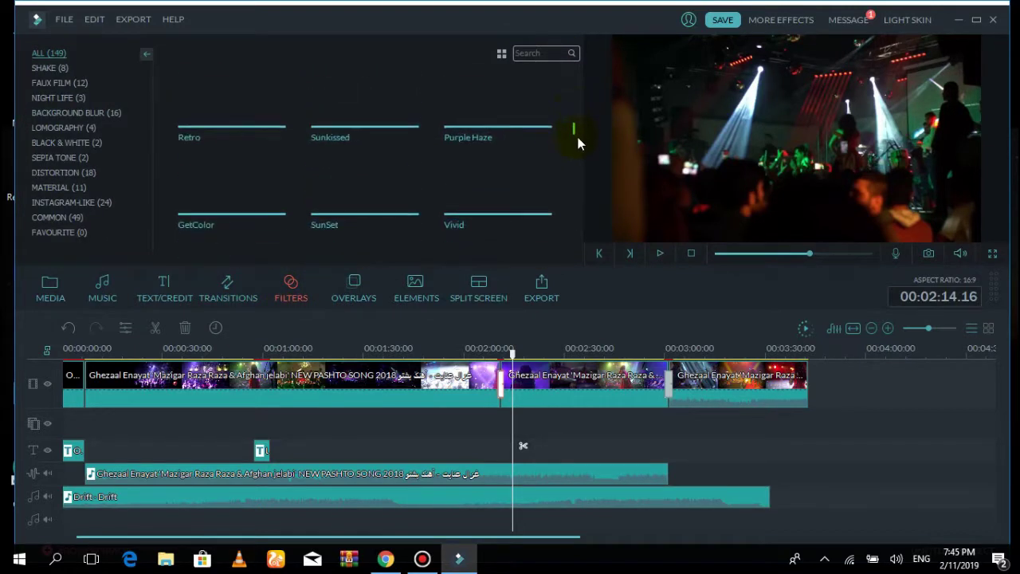
scroll(580, 145, down, 4)
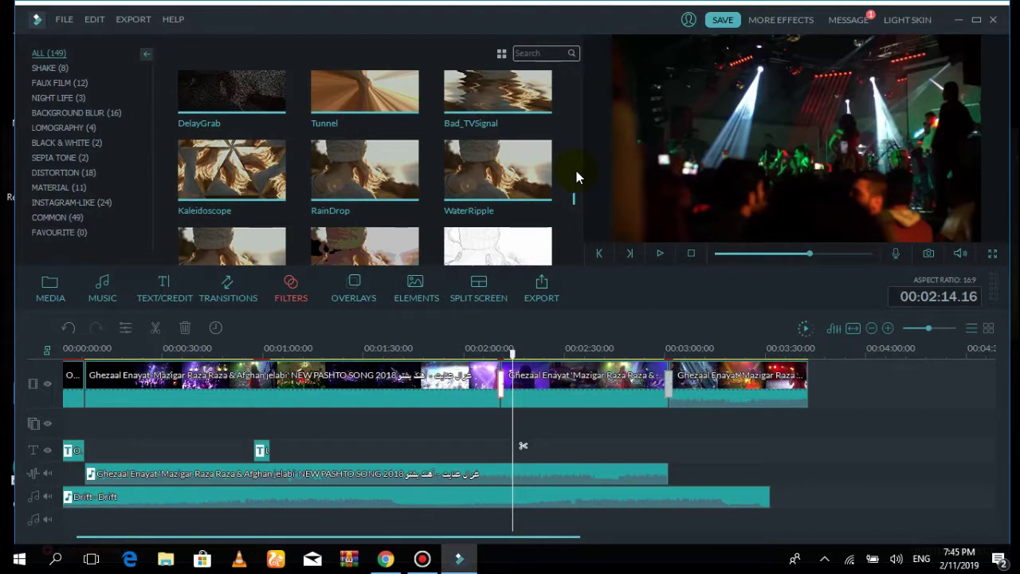
scroll(576, 170, up, 5)
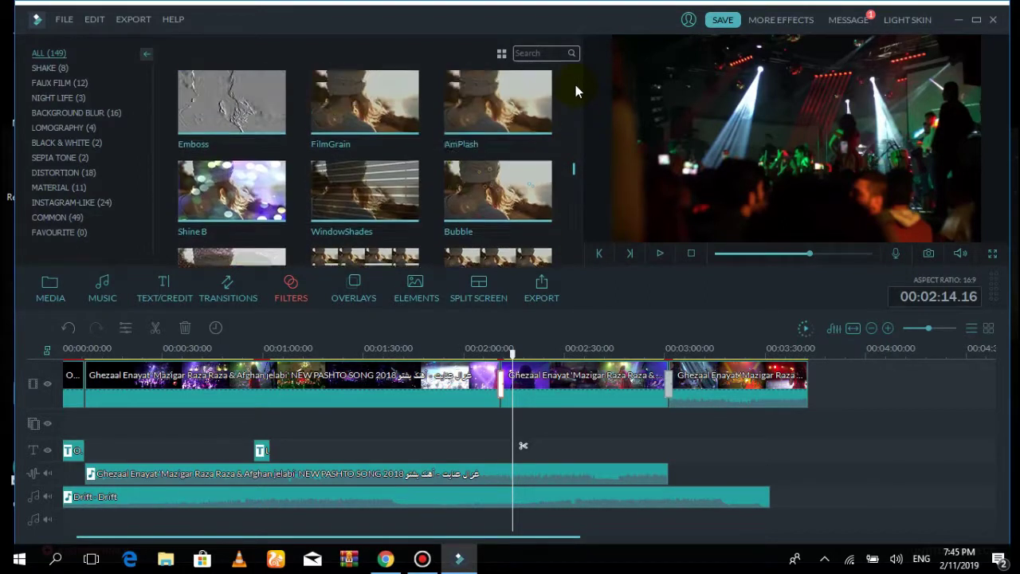
scroll(576, 84, up, 2)
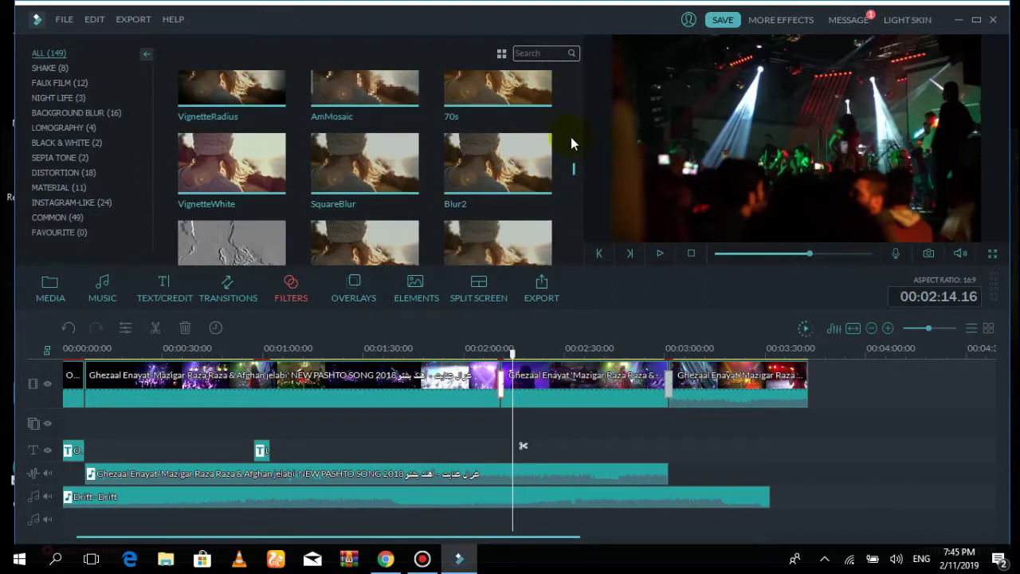
Select the third video clip and preview it from its start
click(745, 391)
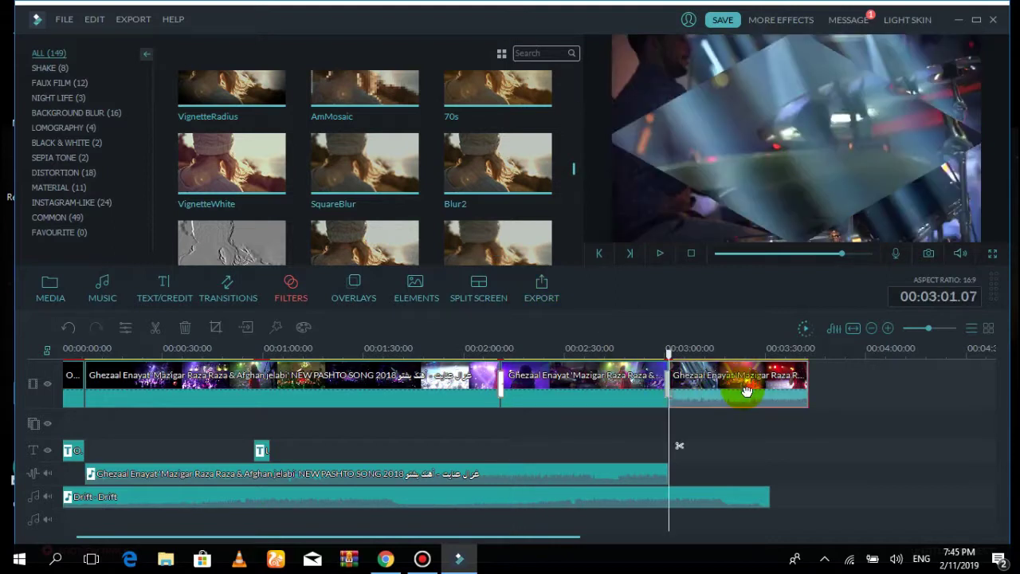
click(659, 252)
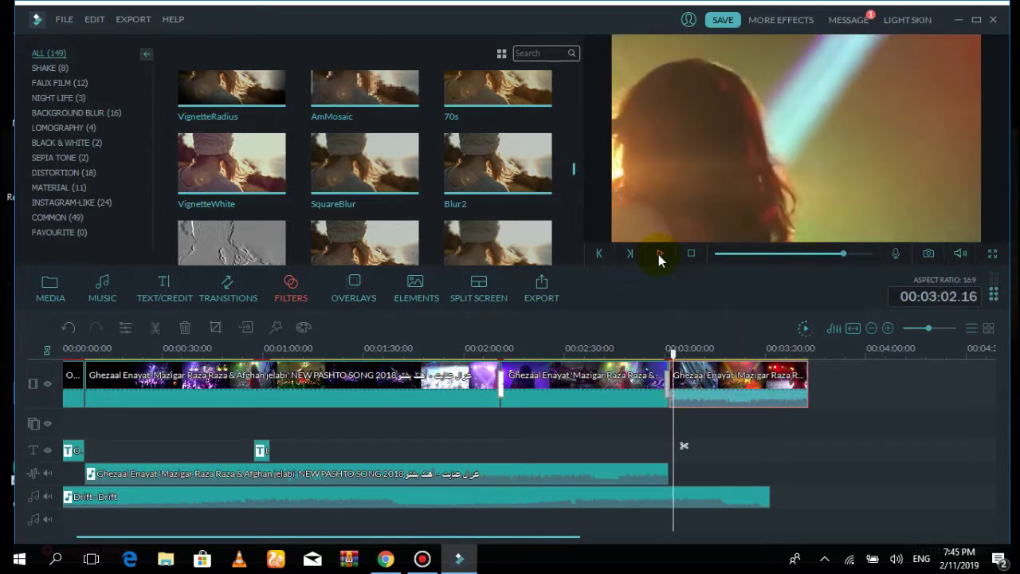
click(658, 254)
click(496, 166)
Apply the Blur2 filter to the third clip's start and preview it from 00:02:58.09
drag(494, 170, 650, 359)
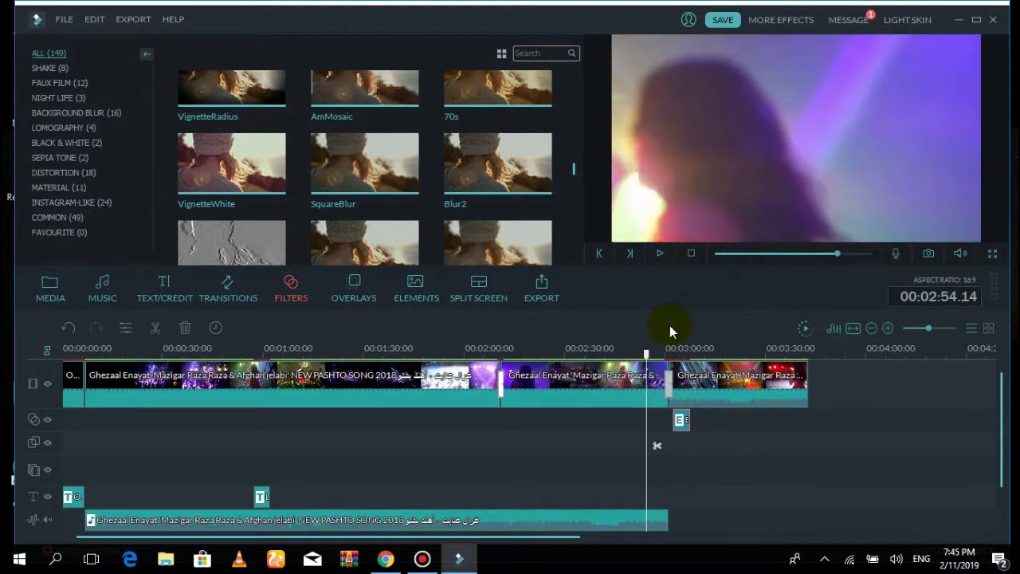
click(657, 348)
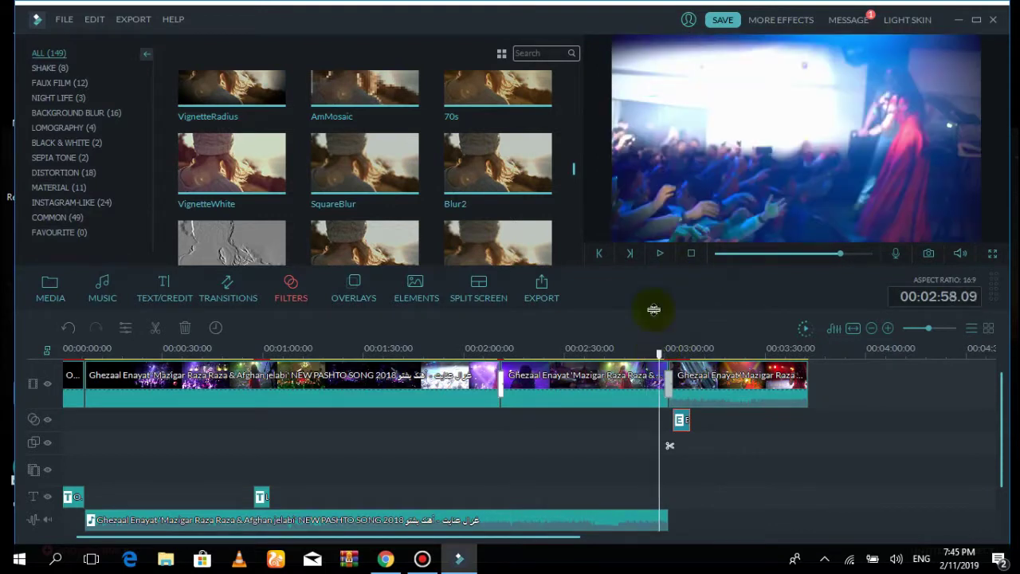
click(661, 255)
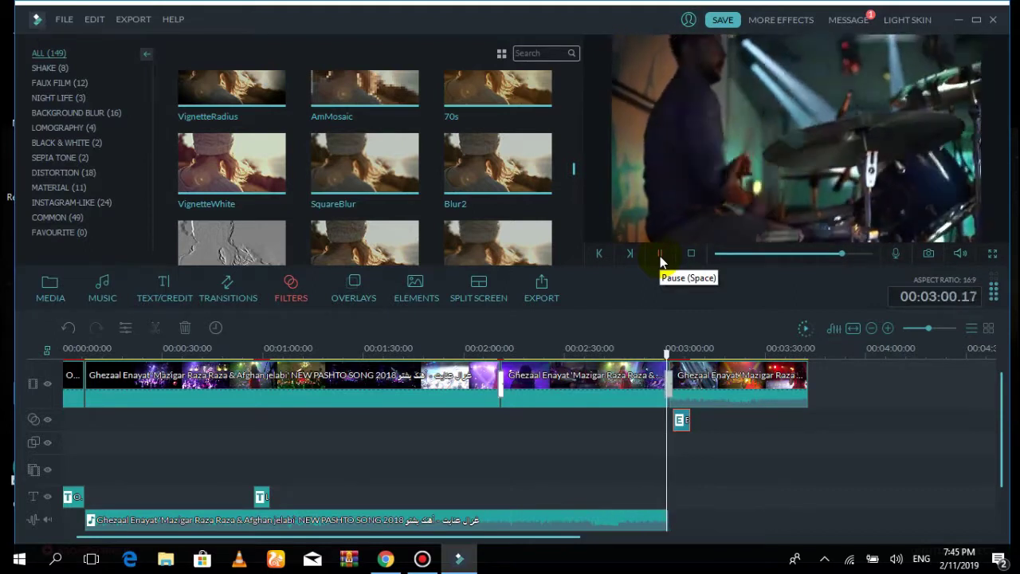
click(661, 255)
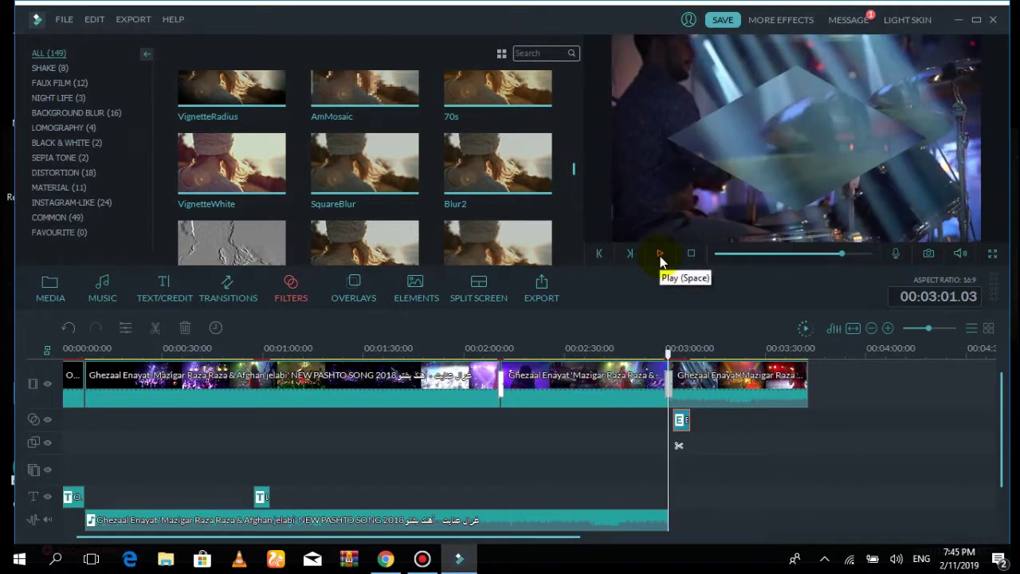
click(659, 254)
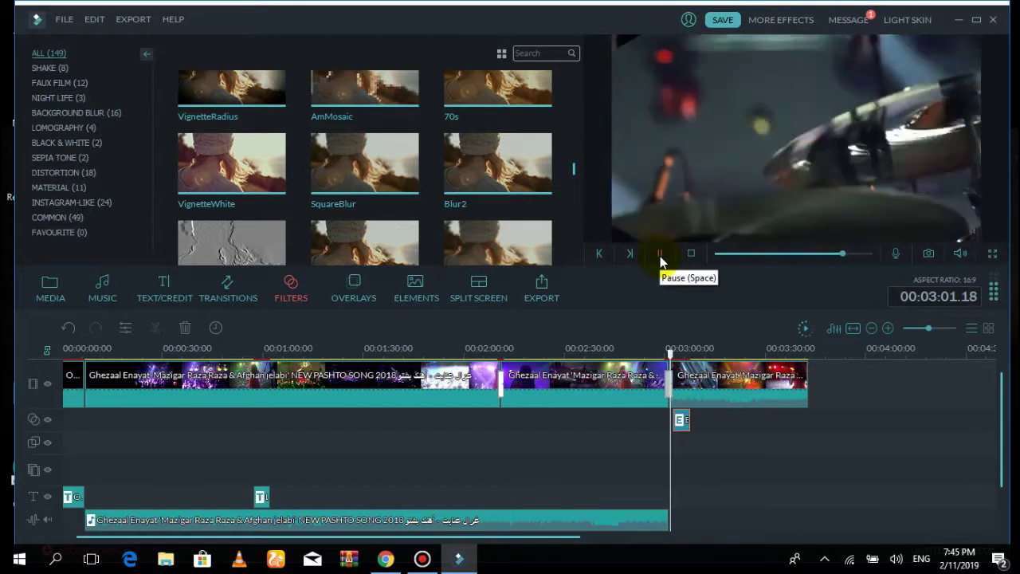
click(660, 255)
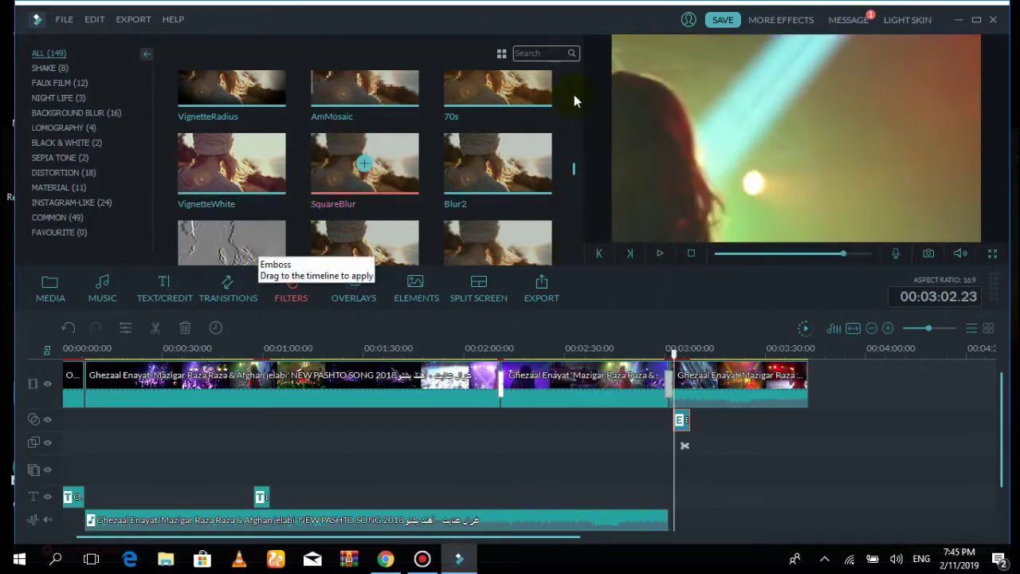
Apply the Textile filter to the start of the third clip and preview it
drag(577, 167, 579, 201)
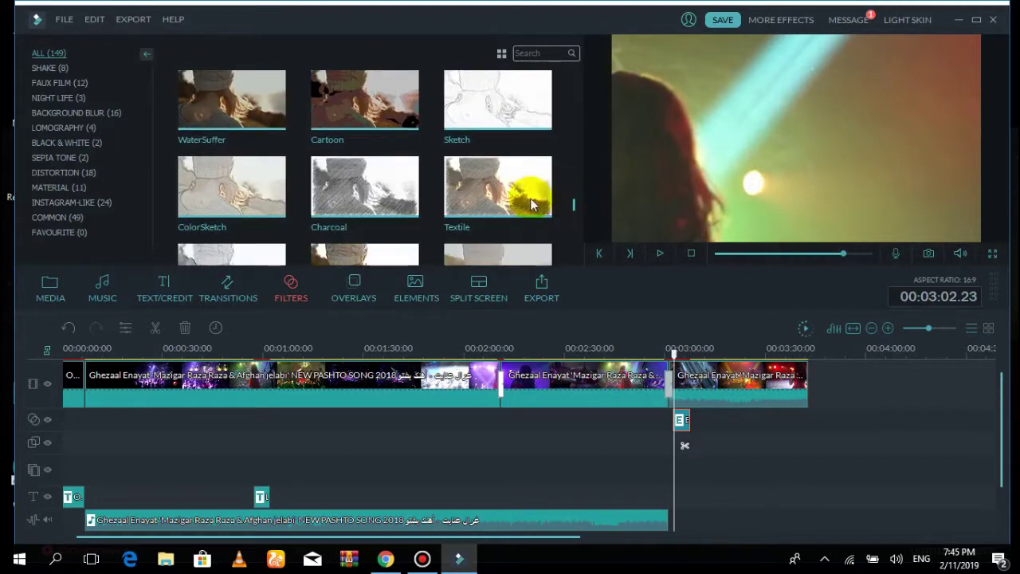
mouse_move(497, 193)
mouse_down()
mouse_move(580, 215)
mouse_move(699, 334)
mouse_move(703, 396)
mouse_move(705, 388)
mouse_move(679, 398)
mouse_up()
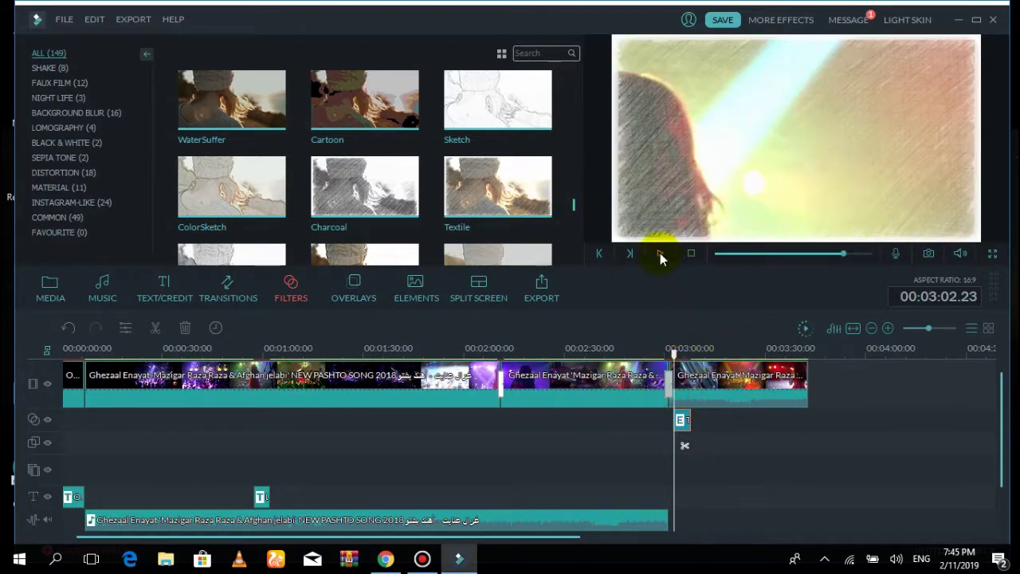
click(660, 255)
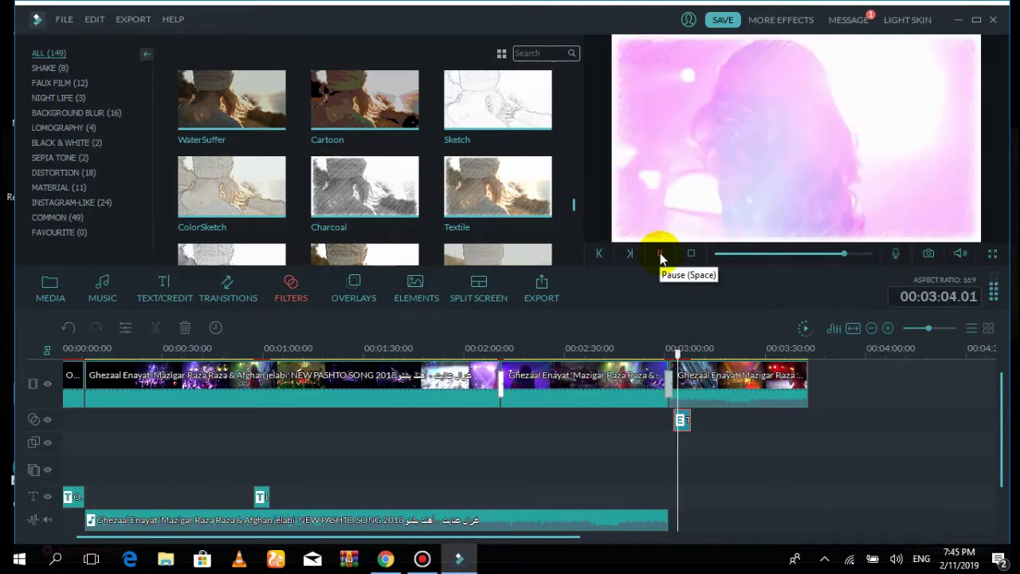
click(660, 255)
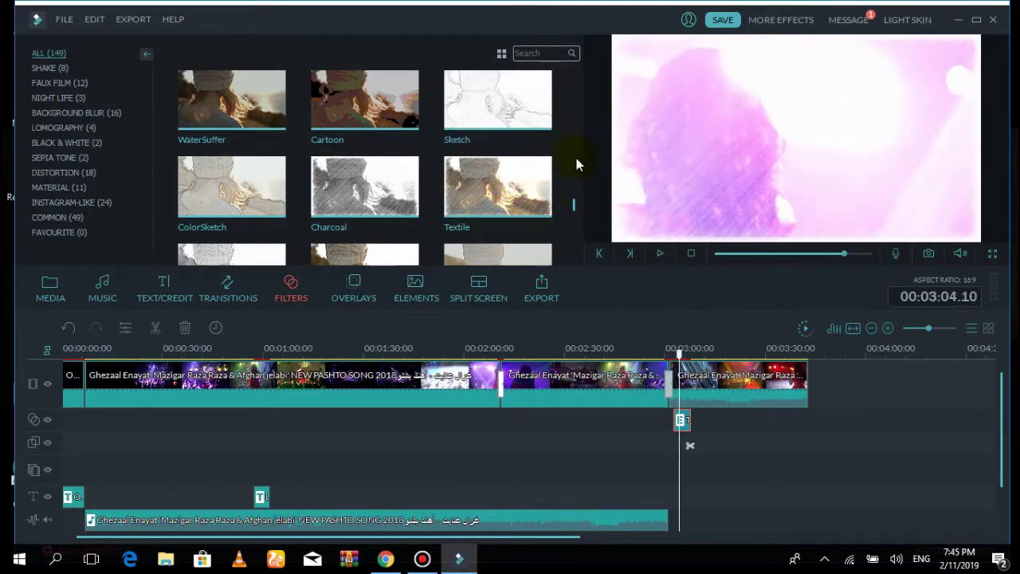
Scroll through the Filters list and replay the Textile-filtered clip to 3:06
drag(579, 211, 580, 254)
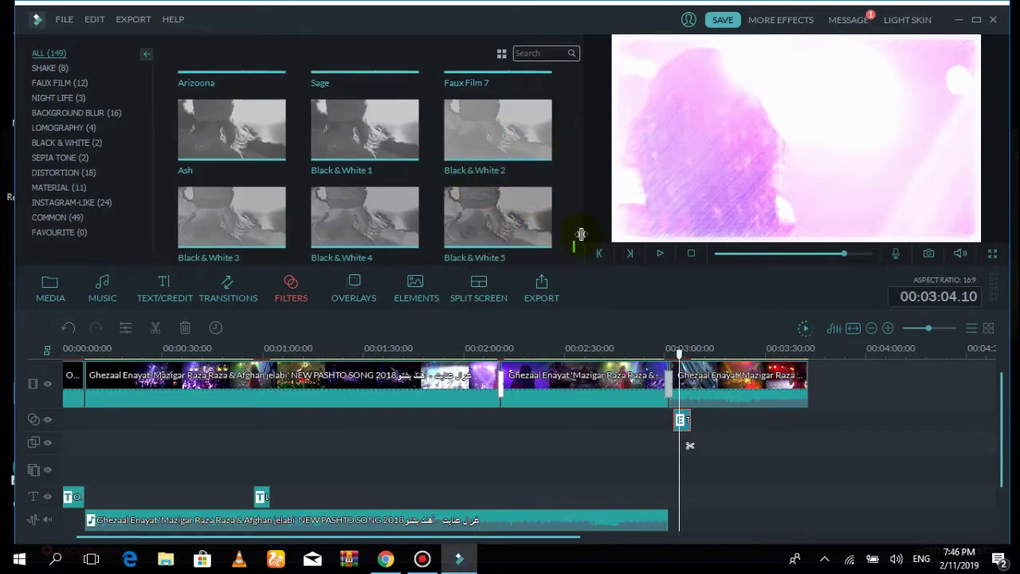
drag(574, 252, 575, 75)
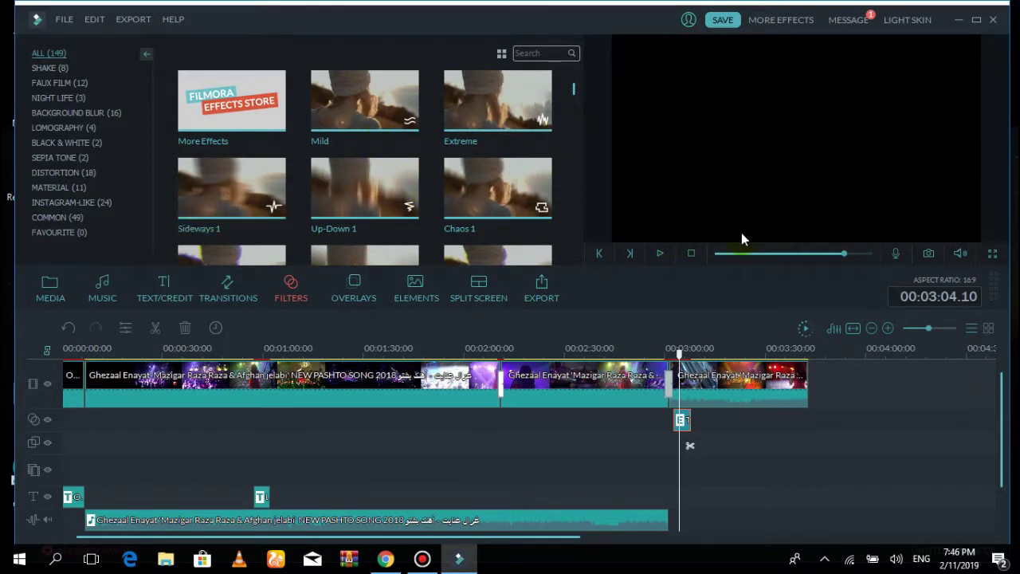
click(660, 255)
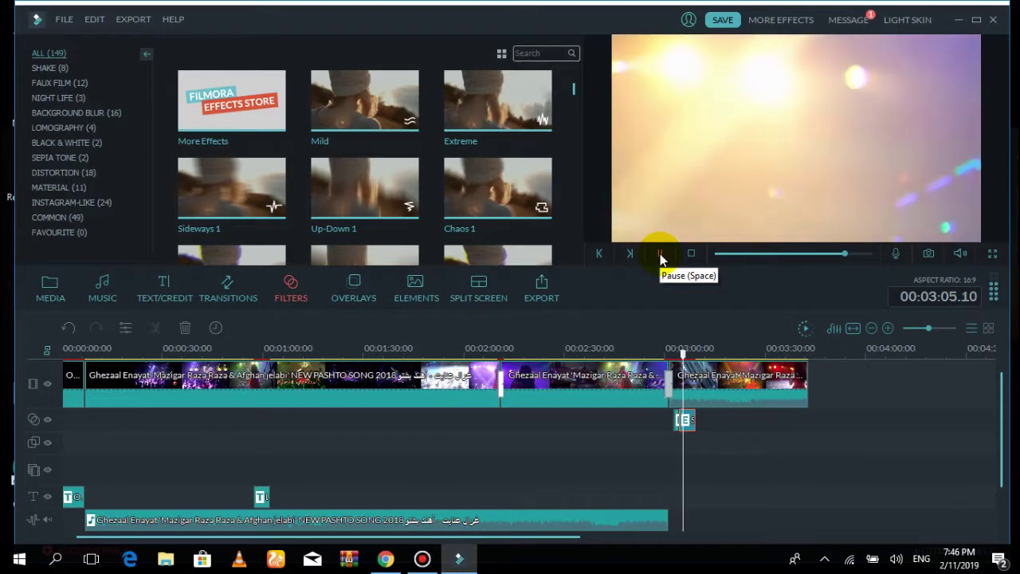
click(660, 253)
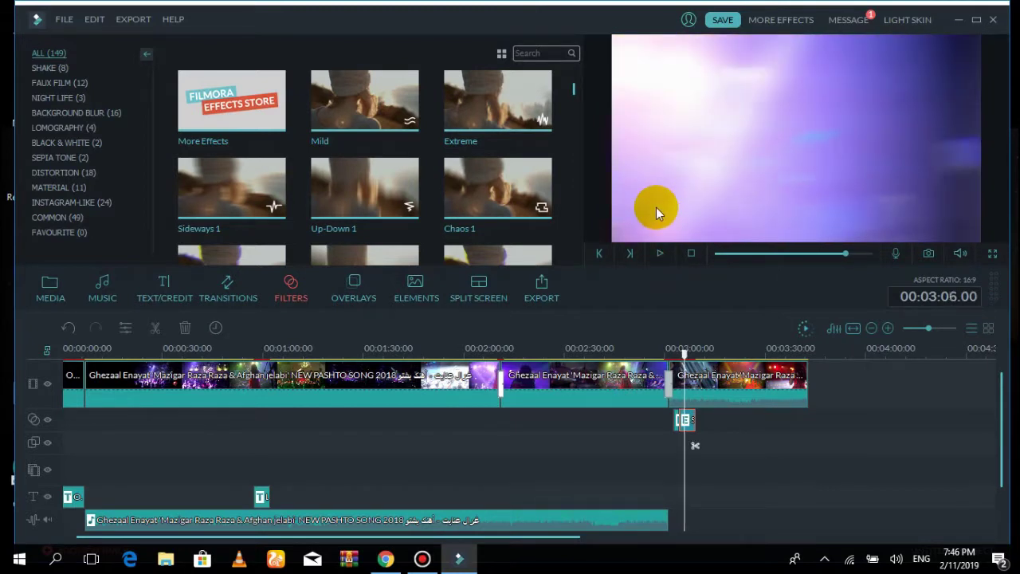
mouse_move(416, 133)
Open the Overlays library and split the first clip at 00:01:14.08
click(343, 296)
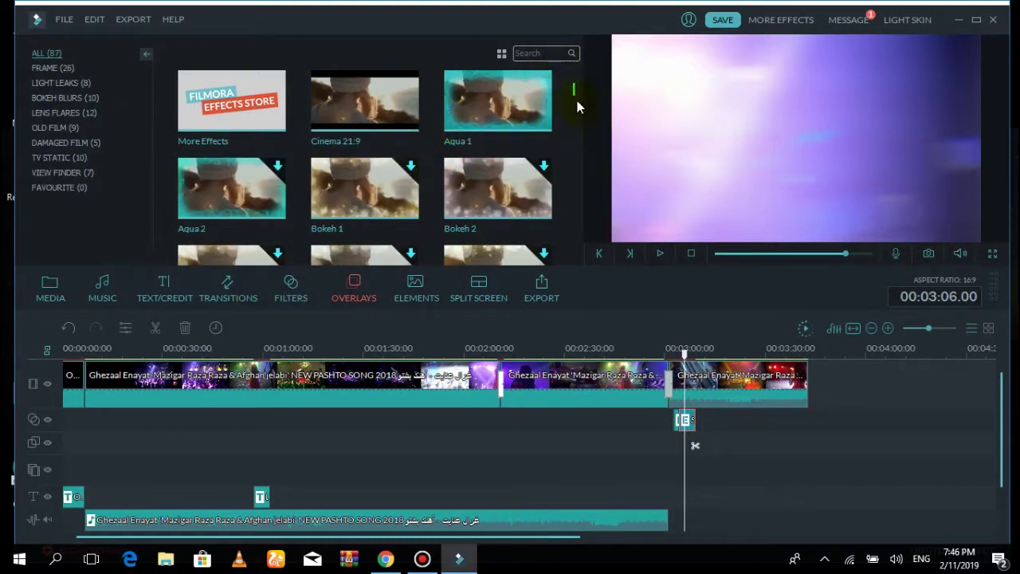
click(292, 380)
click(311, 348)
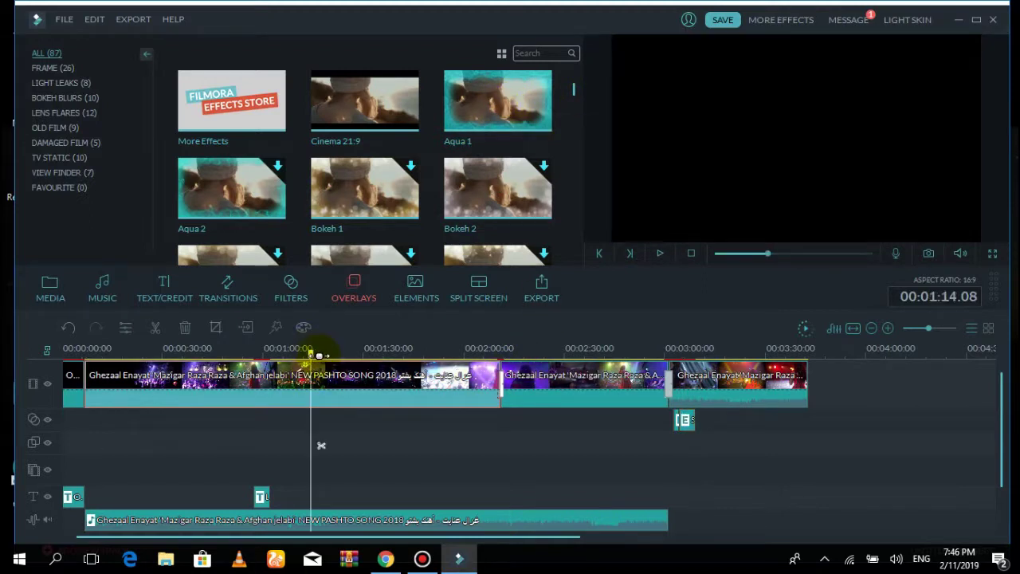
right_click(316, 391)
click(321, 444)
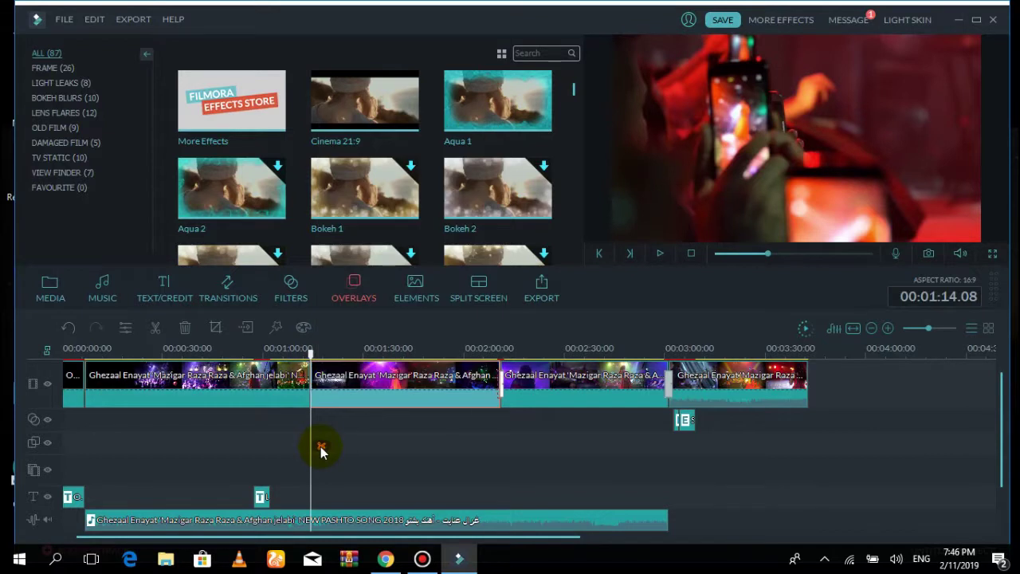
Add the Aqua 1 overlay at the playhead, preview it from 1:11, and browse more overlays
click(490, 102)
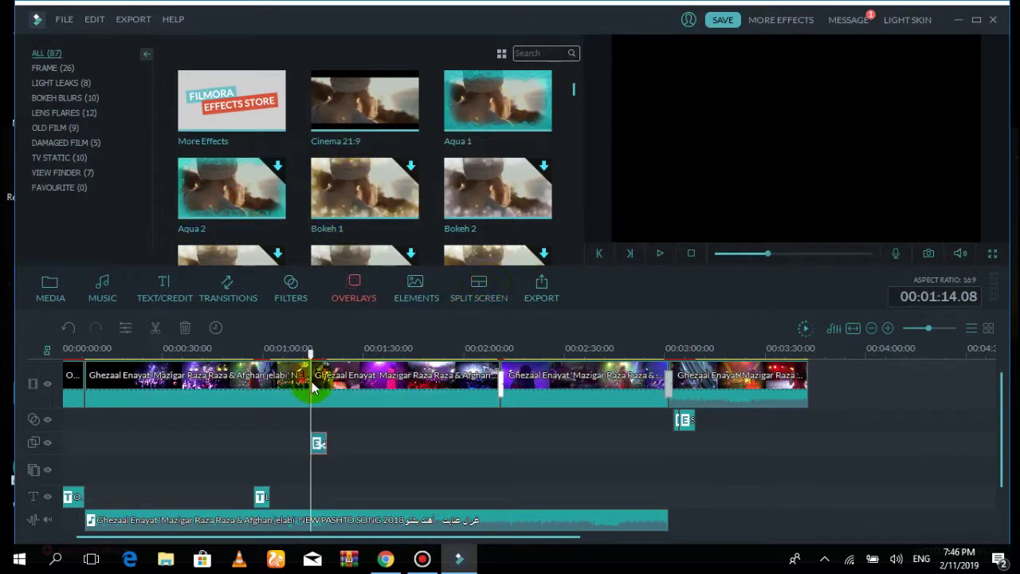
click(311, 352)
drag(311, 354, 302, 353)
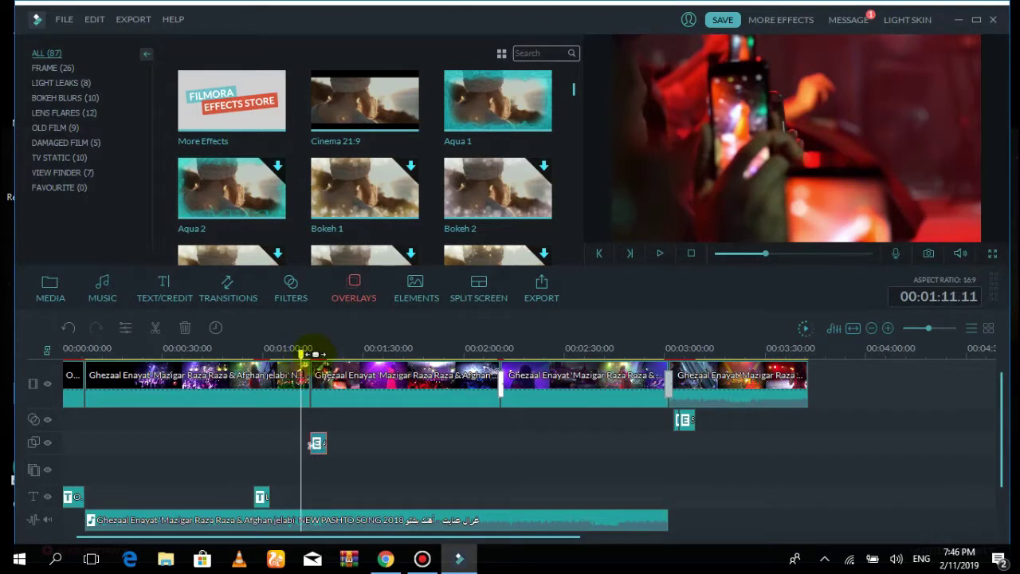
click(660, 253)
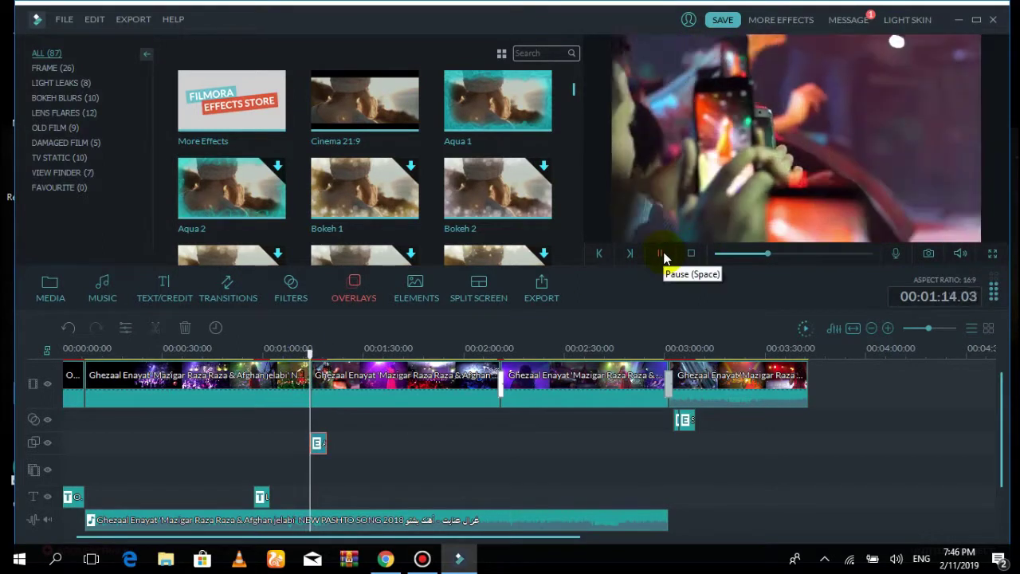
click(661, 253)
click(622, 189)
click(570, 103)
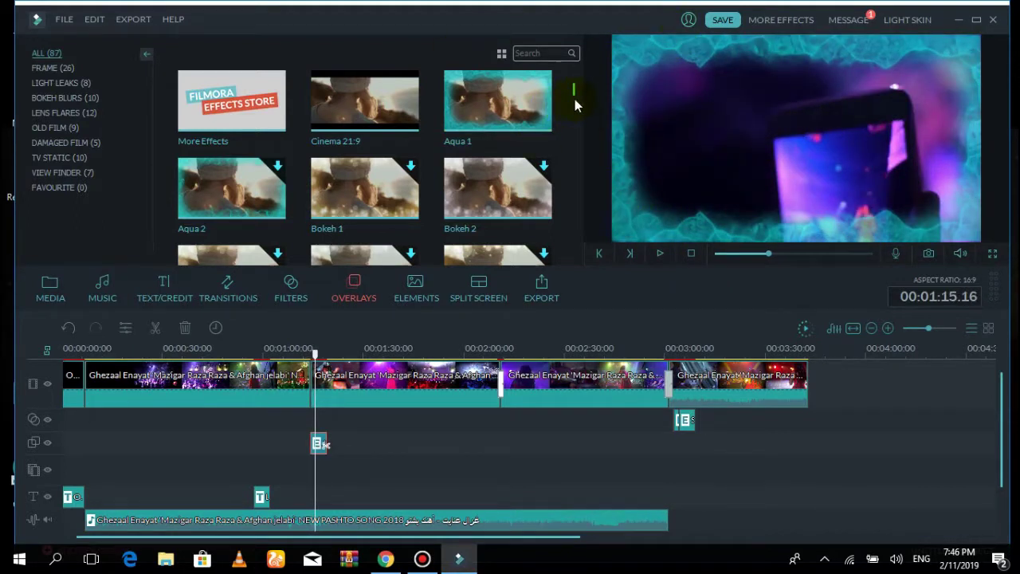
drag(568, 106, 575, 159)
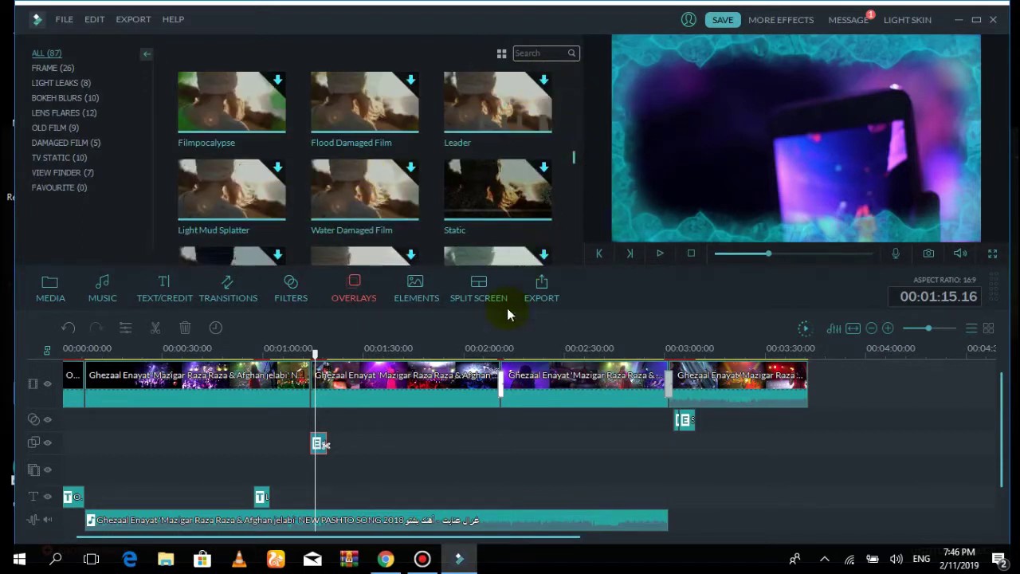
Show the Elements library, pause at 00:01:21.24, and check the element clip's Alpha settings
click(420, 298)
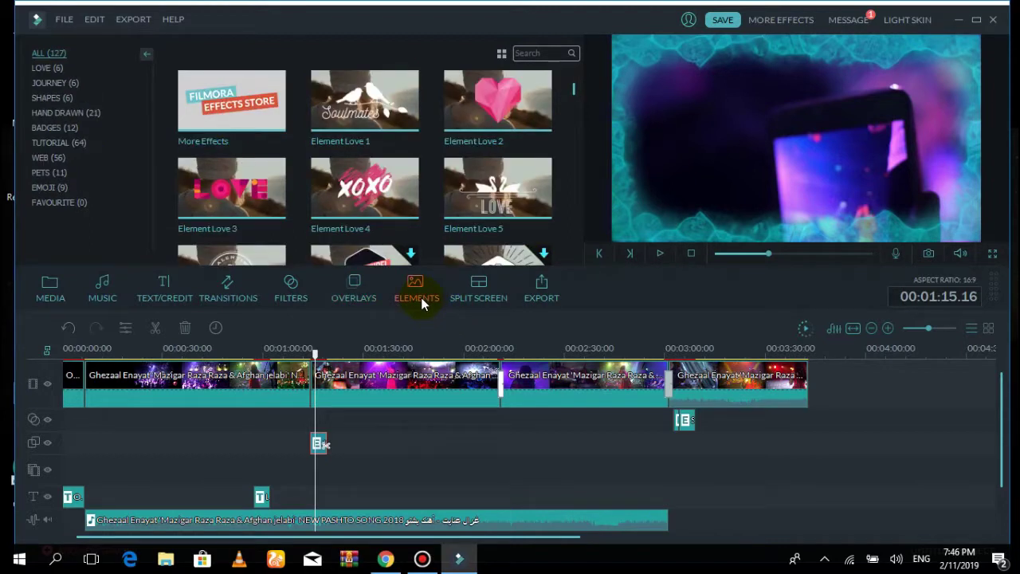
click(659, 253)
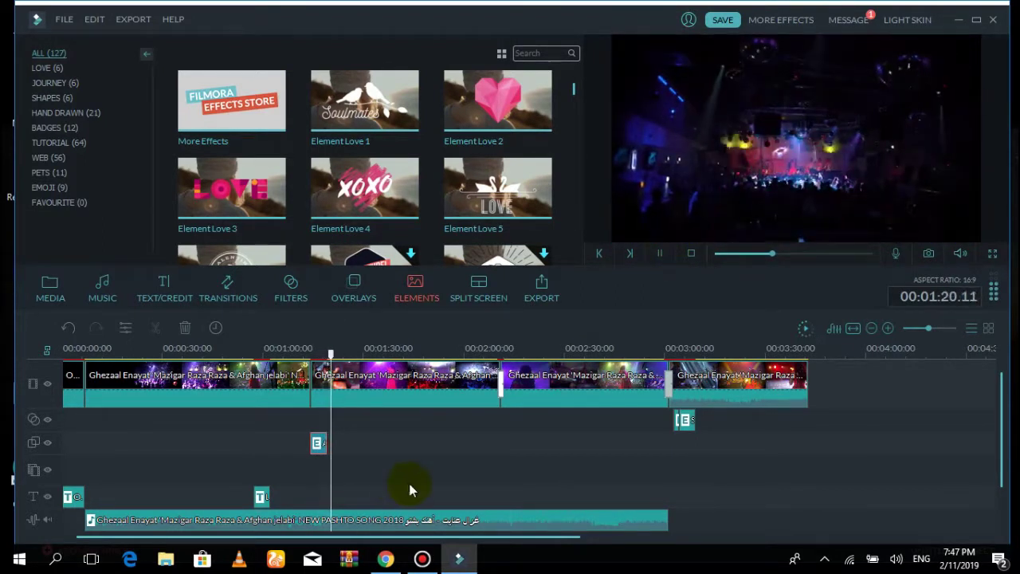
click(660, 253)
click(318, 440)
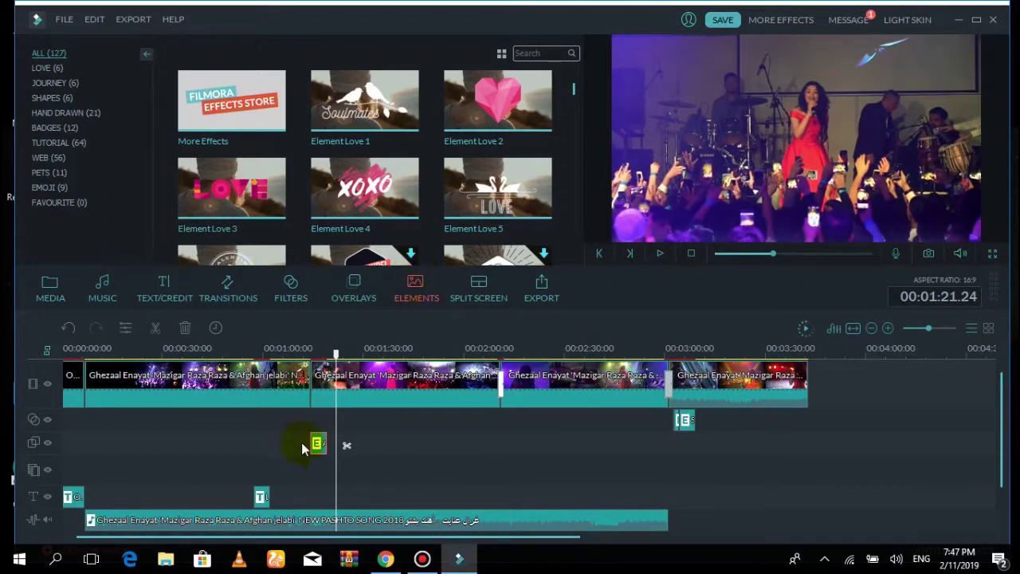
double_click(319, 449)
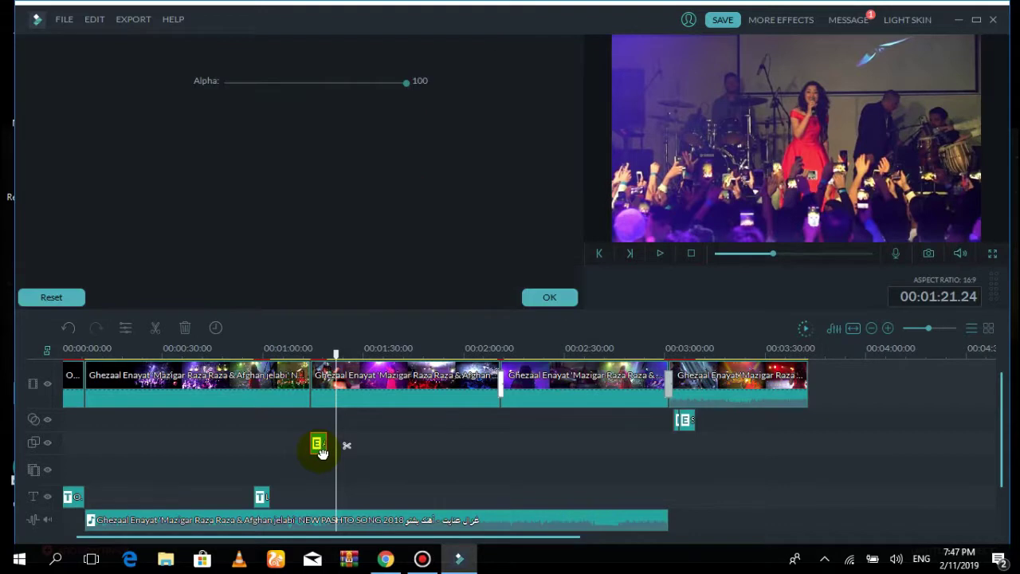
click(536, 297)
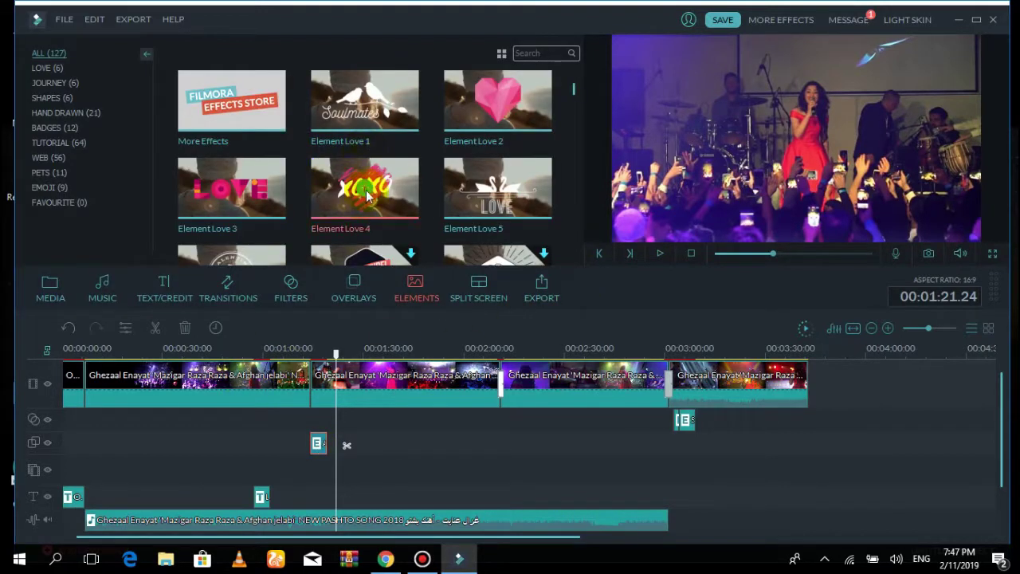
Add Element Love 4 at 1:21, then shorten it and move it up-left in the frame
drag(368, 194, 344, 469)
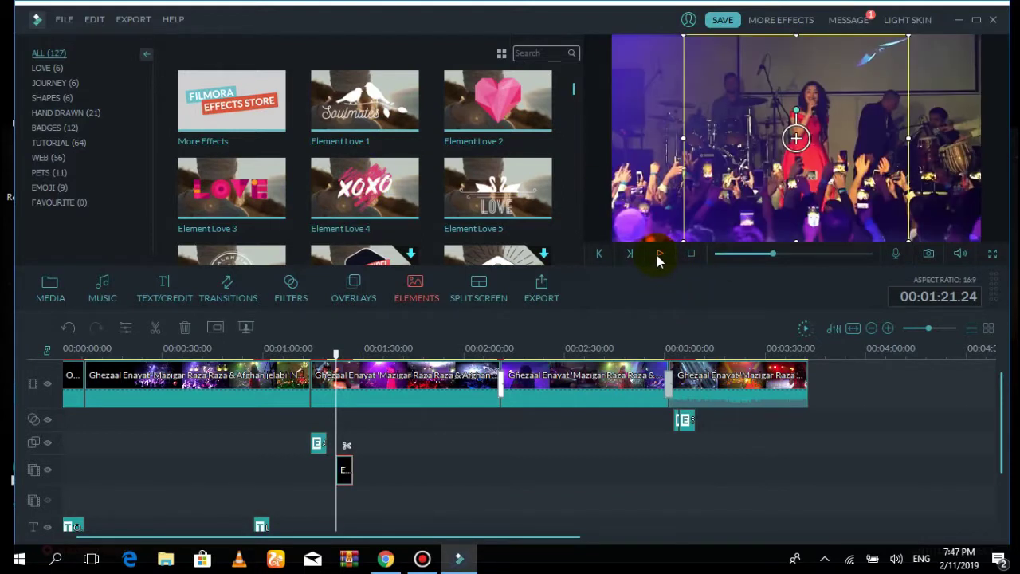
drag(797, 136, 775, 111)
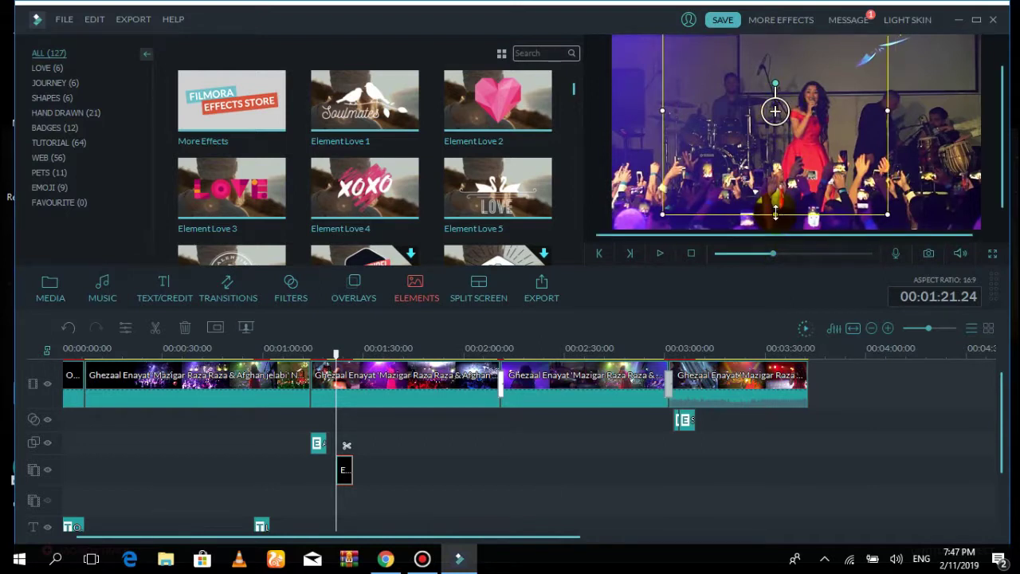
drag(774, 202, 775, 144)
mouse_move(753, 80)
mouse_down()
mouse_move(751, 68)
mouse_move(758, 109)
mouse_move(744, 94)
mouse_up()
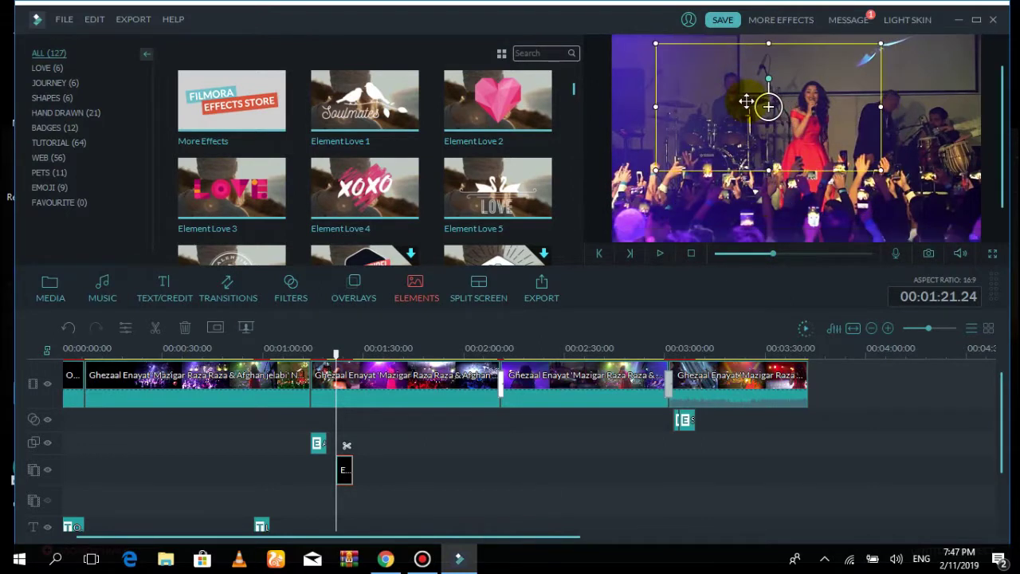
Narrow the XOXO element from its right side and position it in the upper frame
click(231, 189)
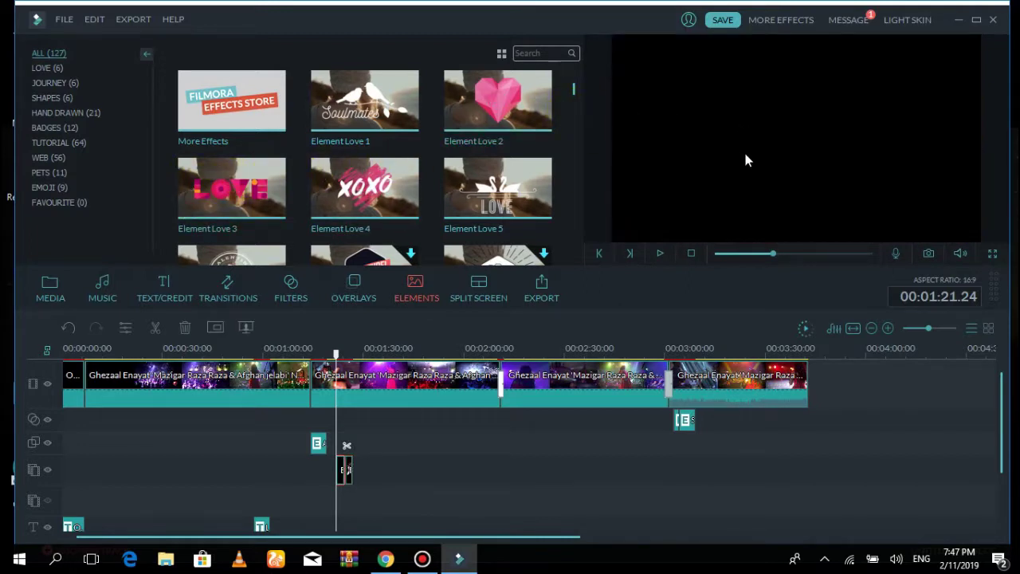
click(745, 160)
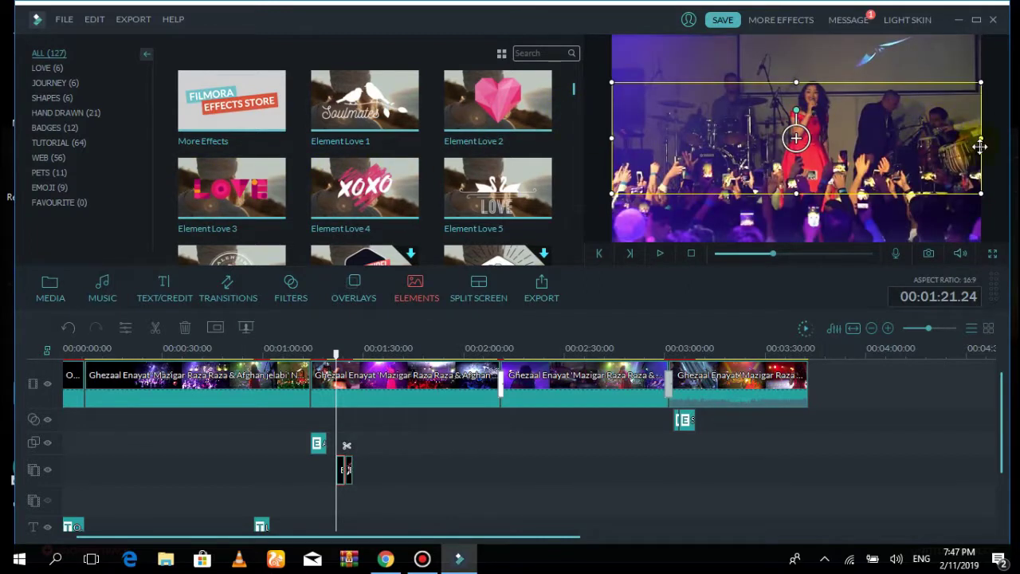
drag(971, 142, 845, 136)
drag(666, 143, 774, 128)
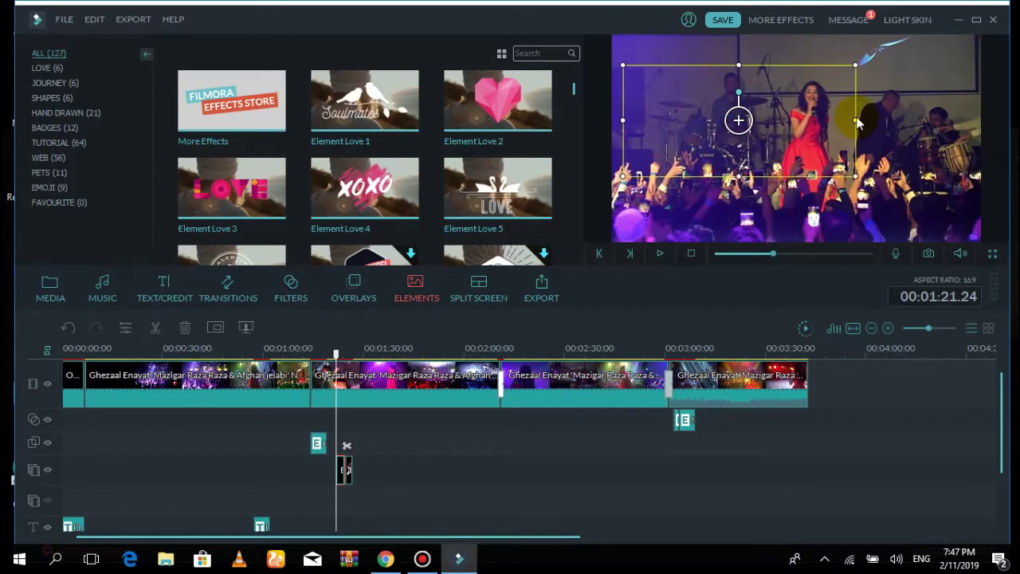
drag(850, 121, 788, 121)
drag(707, 121, 731, 110)
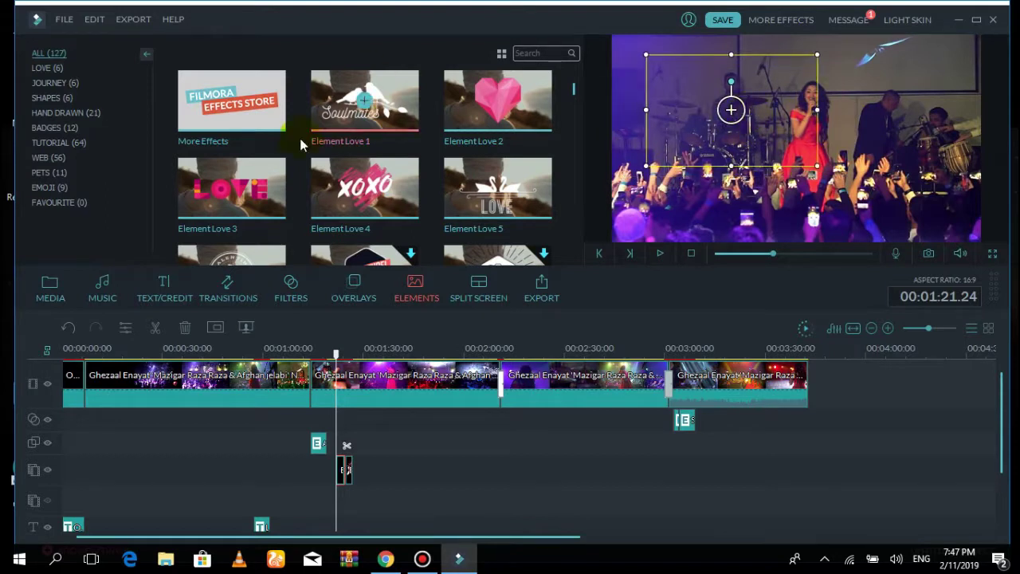
Preview the XOXO element animation, then scroll the library list
click(658, 254)
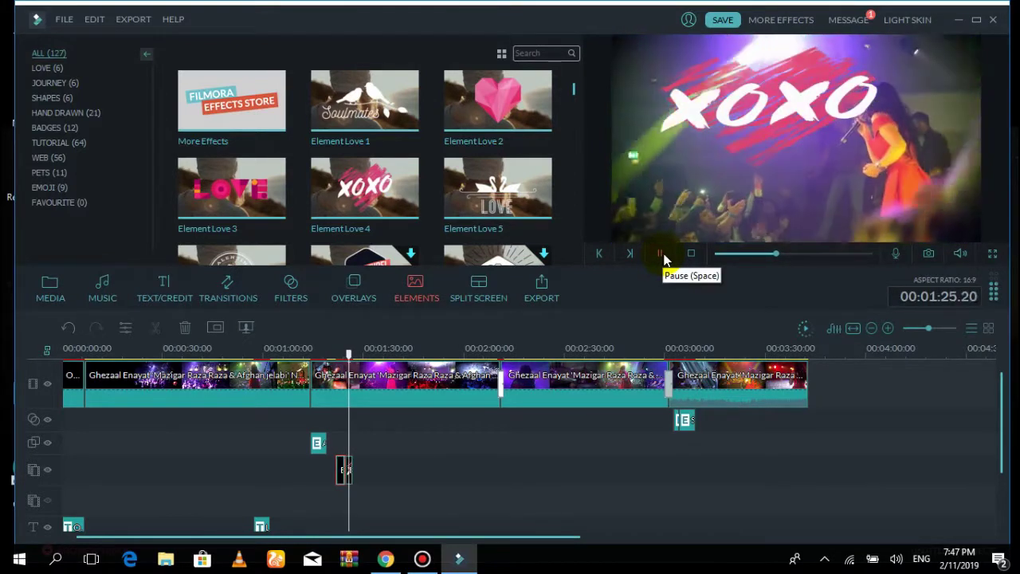
click(661, 254)
drag(573, 84, 581, 119)
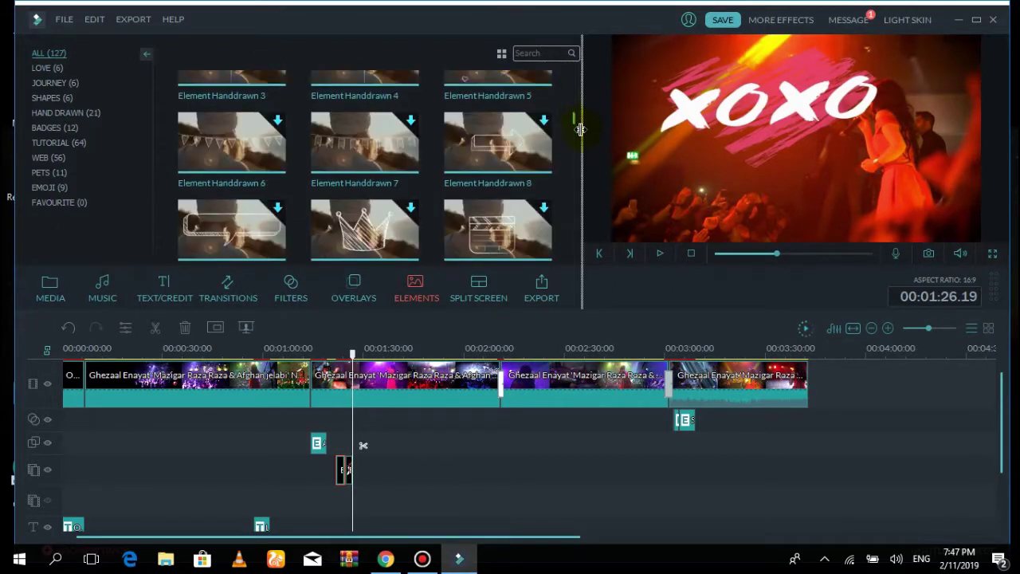
scroll(575, 170, down, 5)
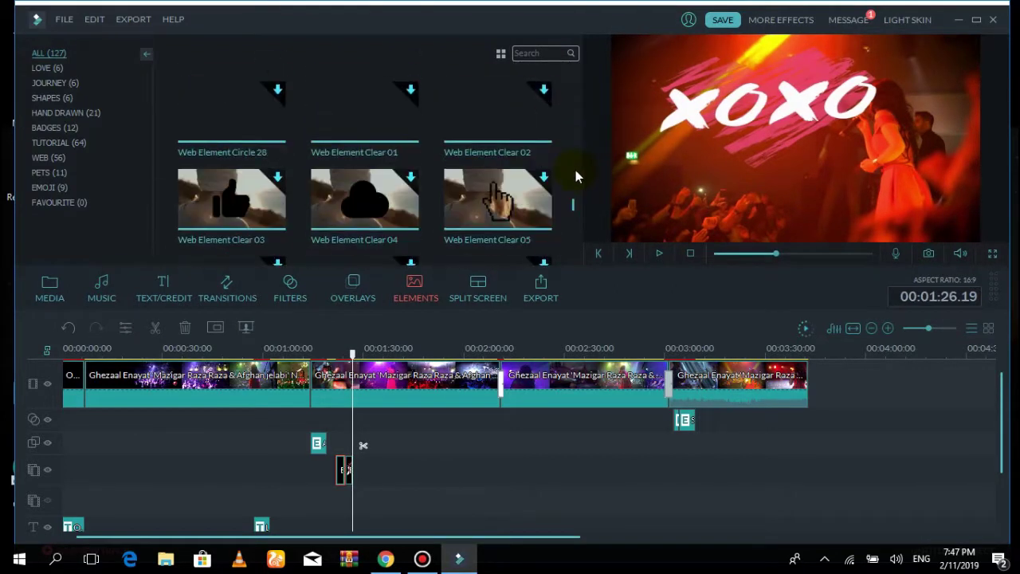
Insert a two-panel split screen at 1:14 with the concert video and videoplayback in panels 1 and 2
click(485, 295)
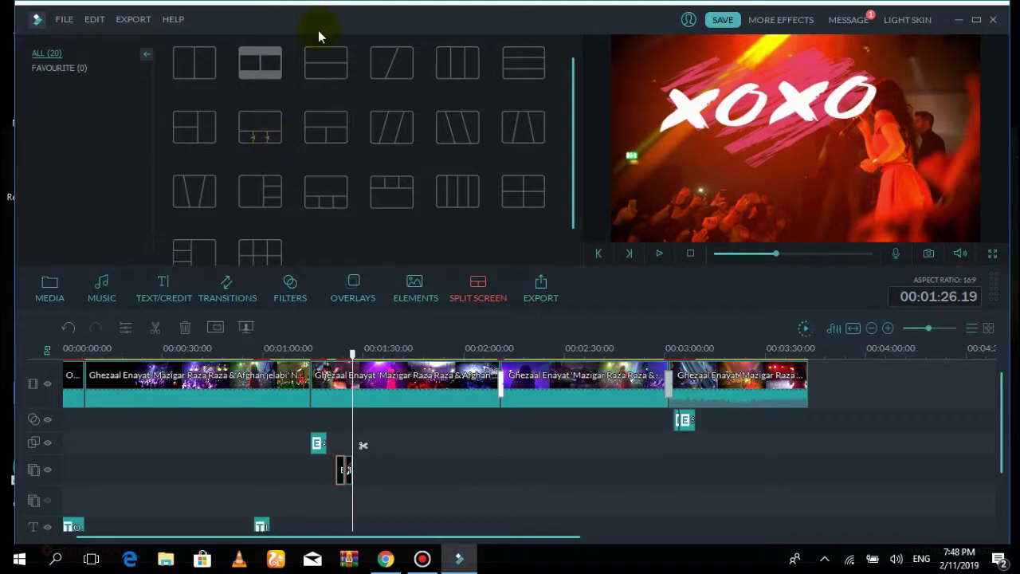
click(282, 75)
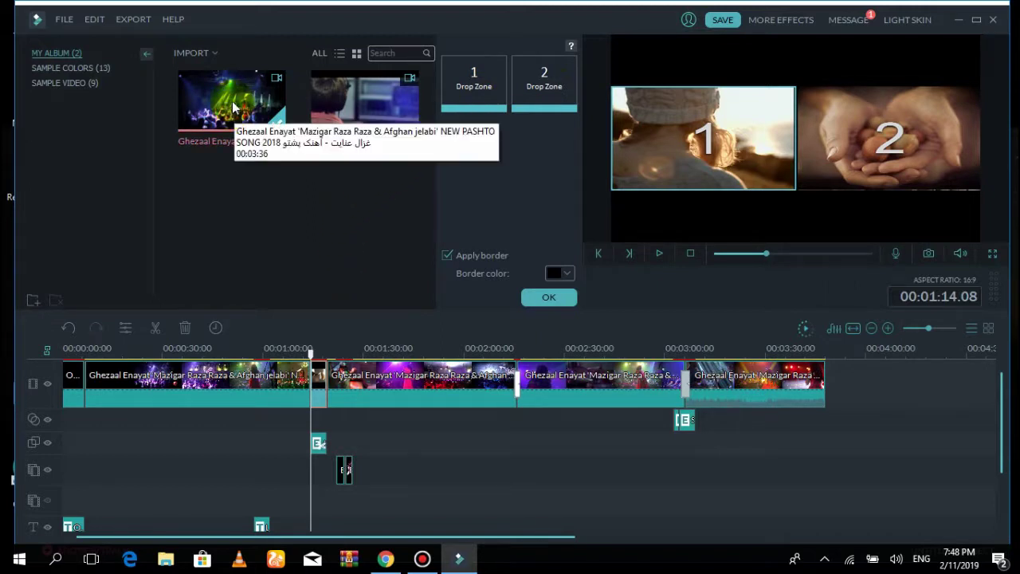
drag(232, 106, 461, 87)
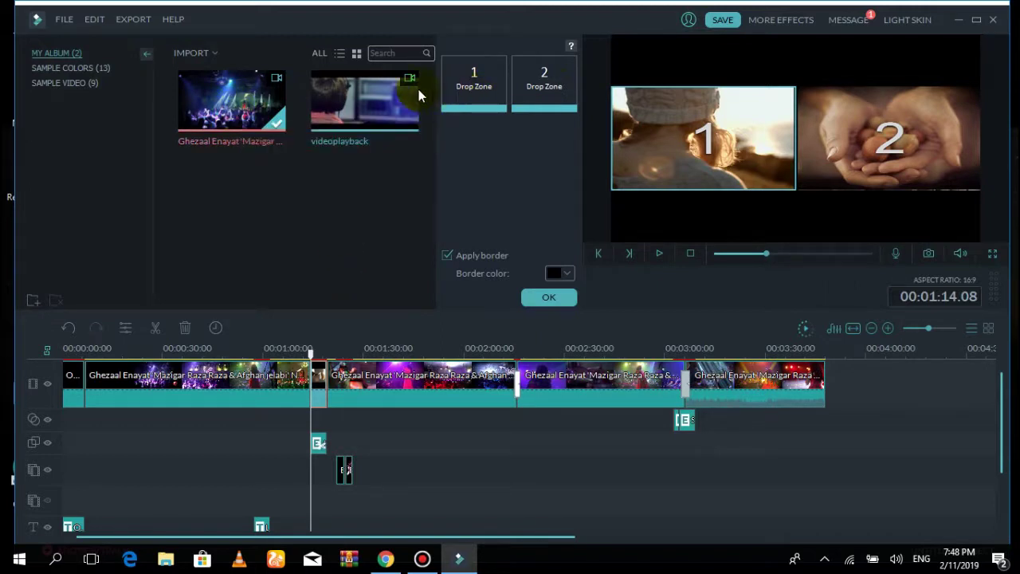
drag(524, 87, 526, 89)
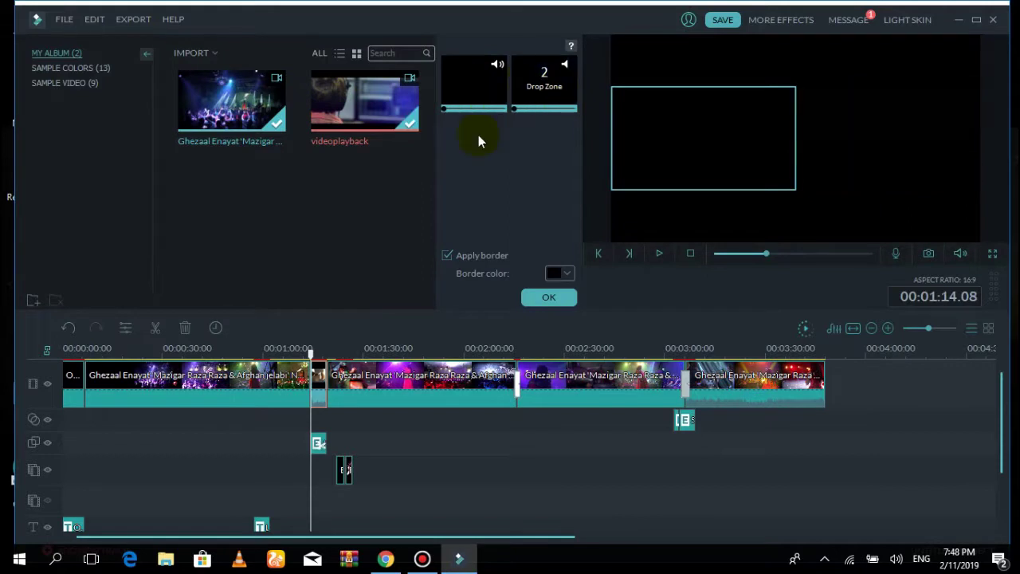
click(549, 298)
Review the preview around 1:19, then insert the four-panel '4 Screen A' split screen at the playhead
click(661, 253)
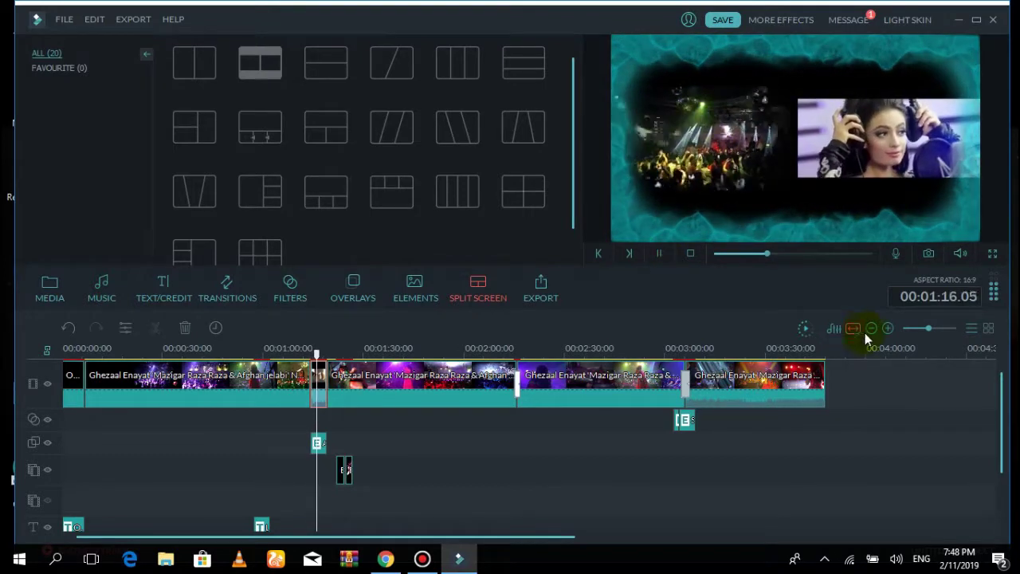
click(659, 254)
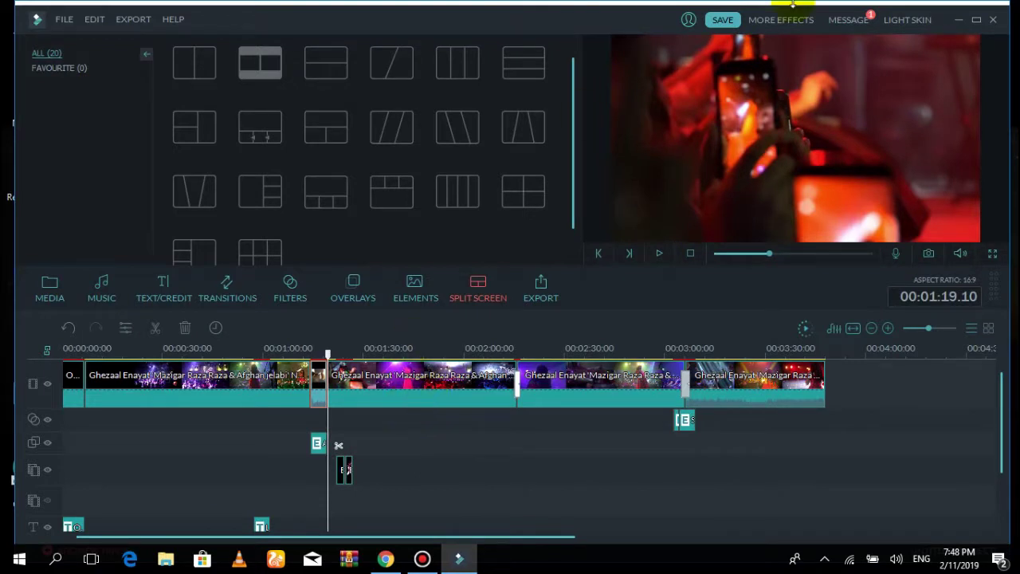
click(661, 255)
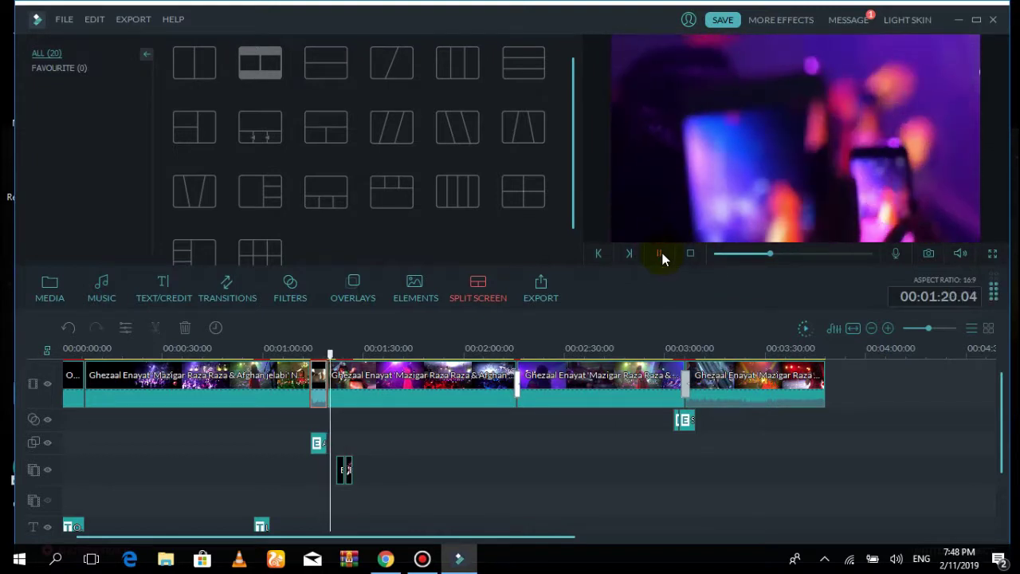
click(661, 255)
click(282, 205)
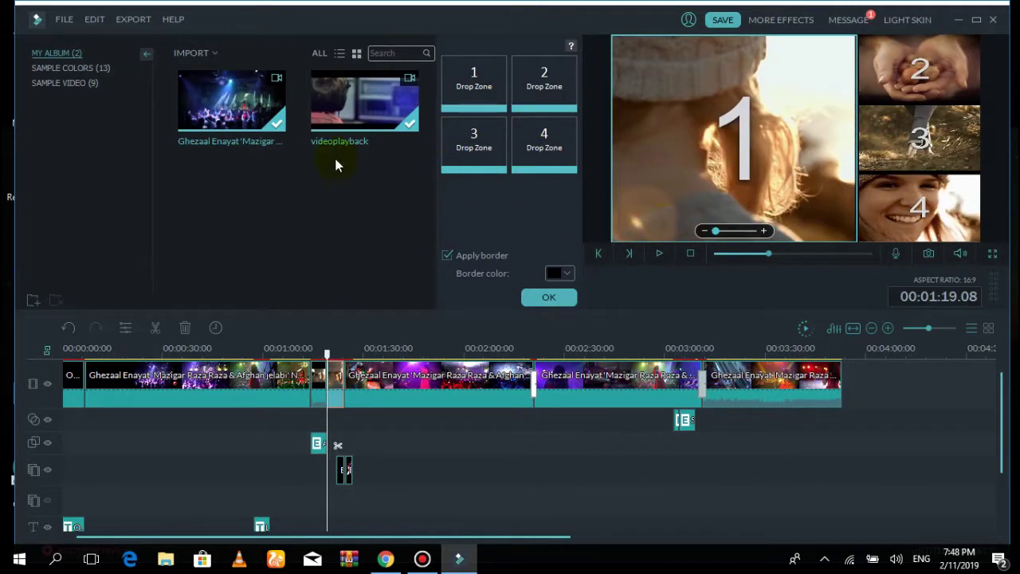
Confirm the empty four-panel split-screen layout and close its editor
click(532, 297)
click(559, 301)
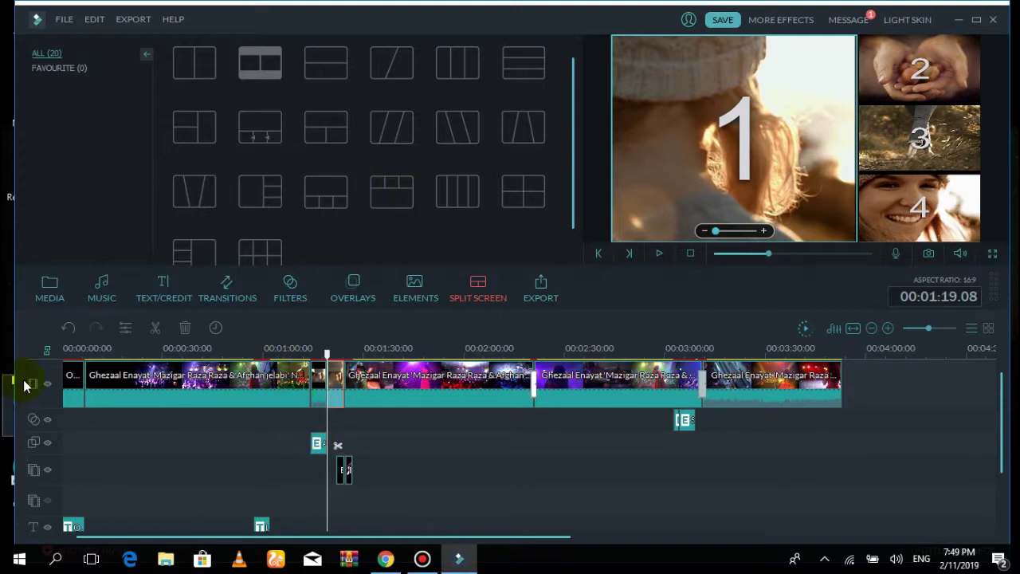
click(49, 288)
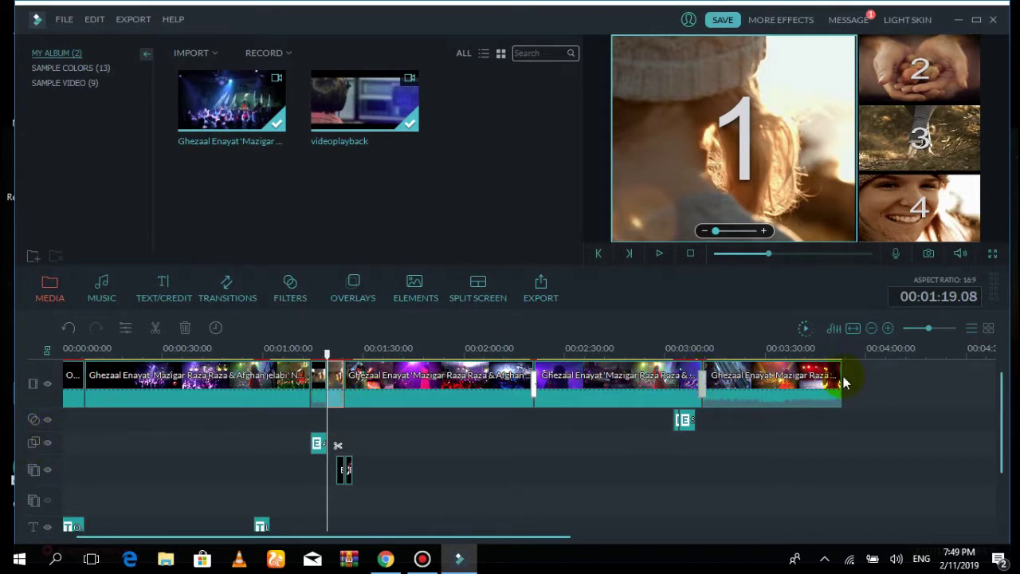
click(838, 349)
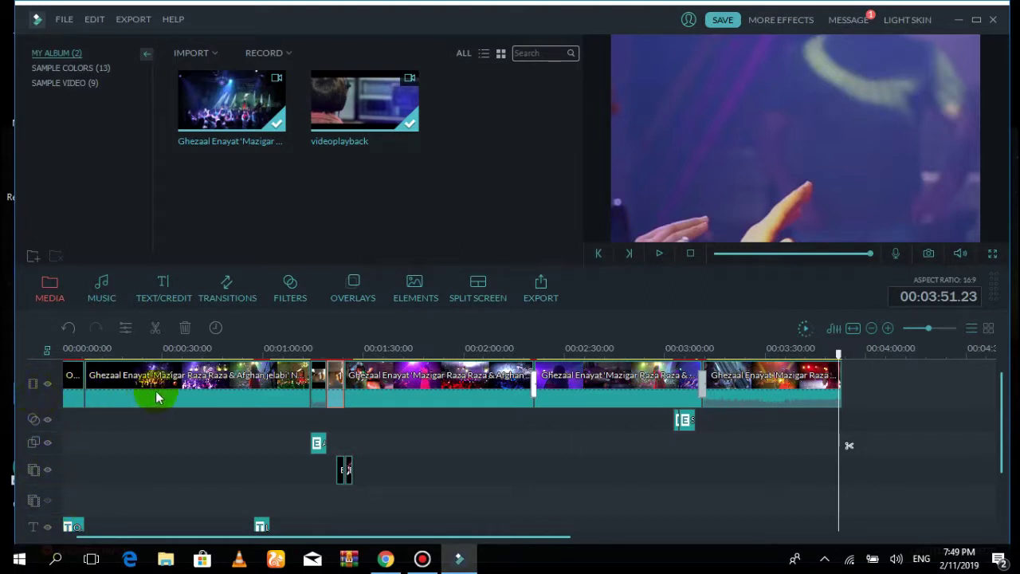
scroll(180, 467, down, 3)
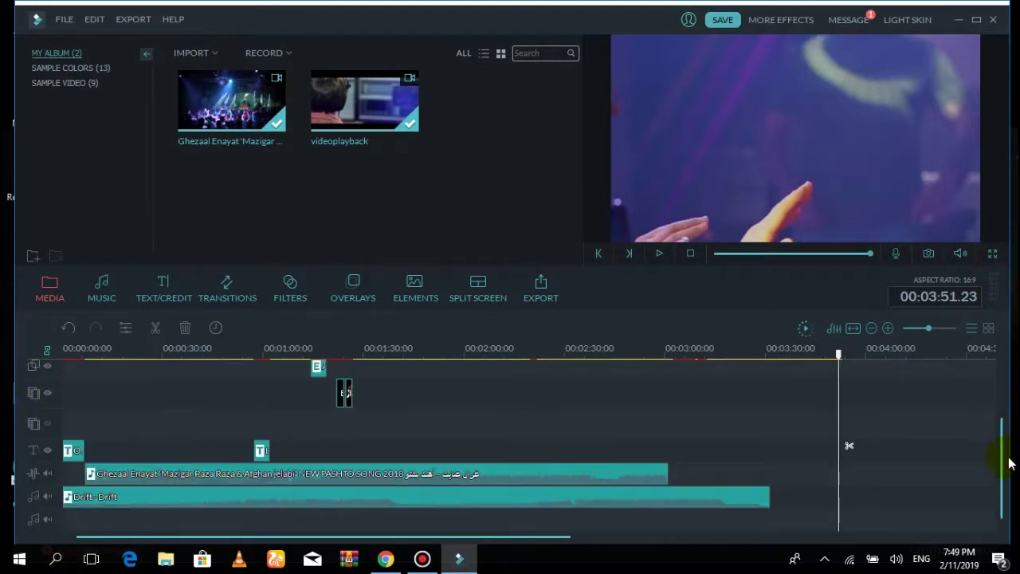
click(976, 19)
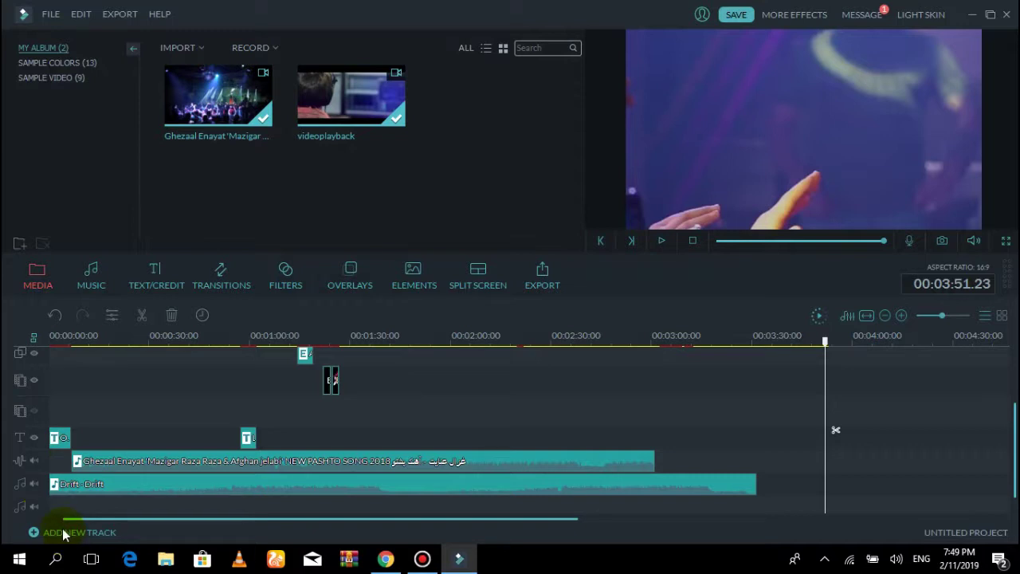
click(54, 432)
scroll(445, 374, up, 1)
scroll(444, 375, up, 2)
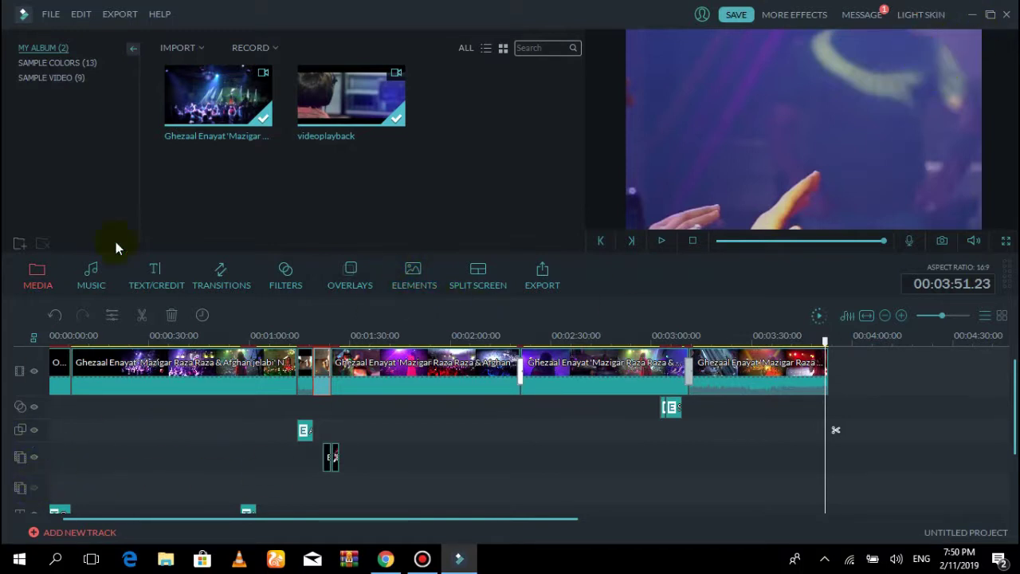
Import the cx image into the media library and apply it to the picture-in-picture track
click(182, 47)
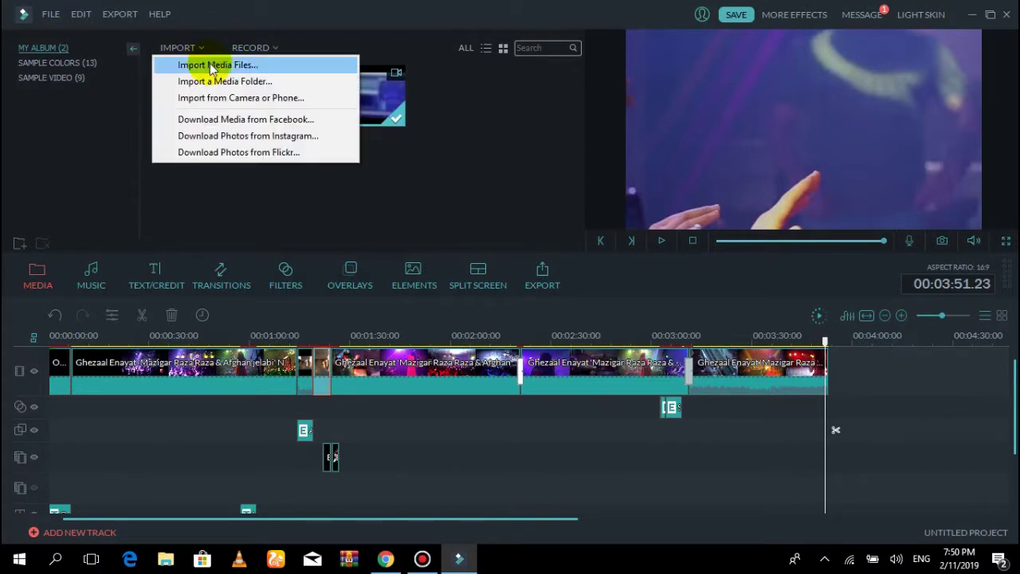
click(211, 66)
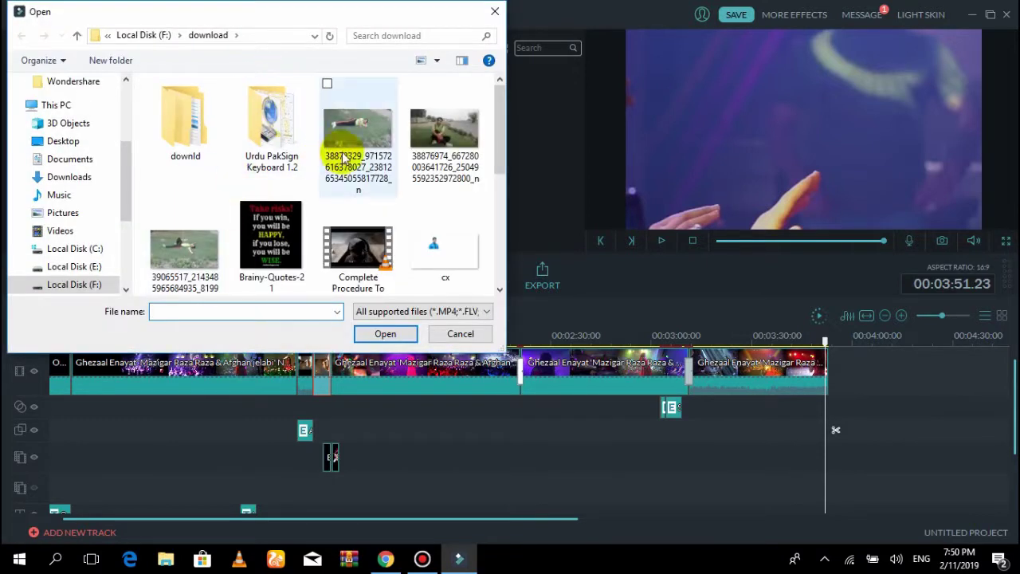
click(444, 248)
click(375, 334)
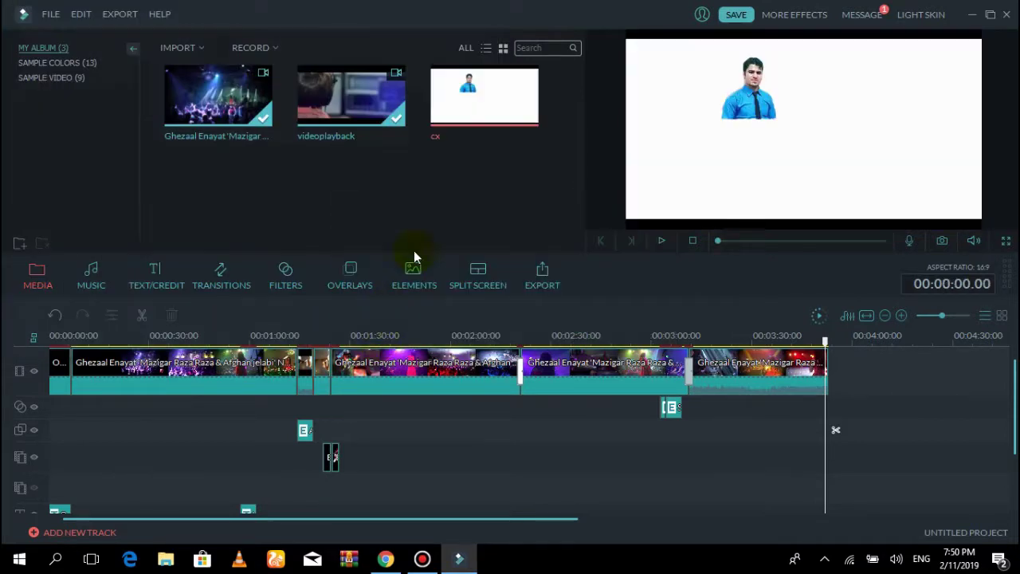
right_click(487, 106)
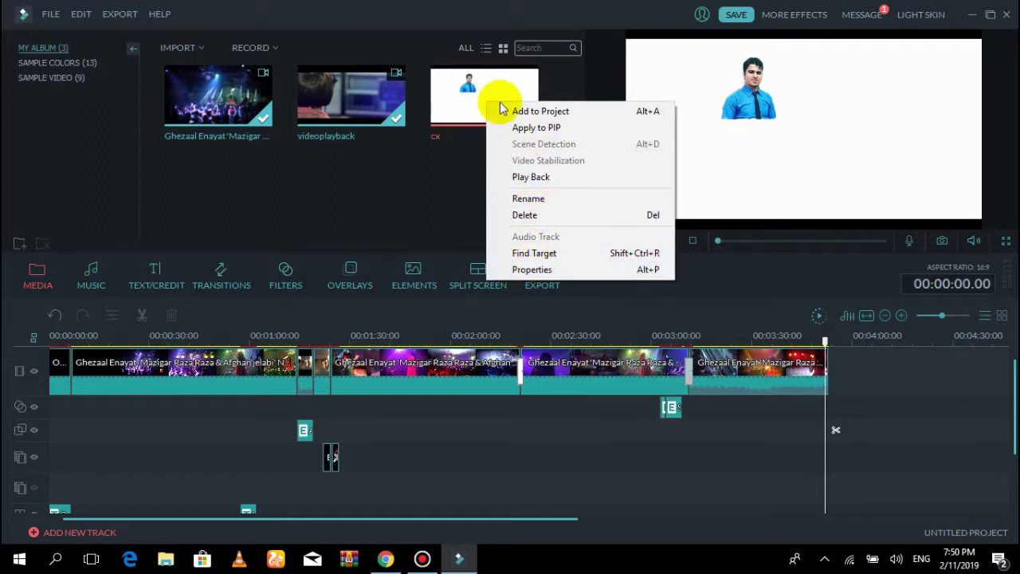
click(537, 129)
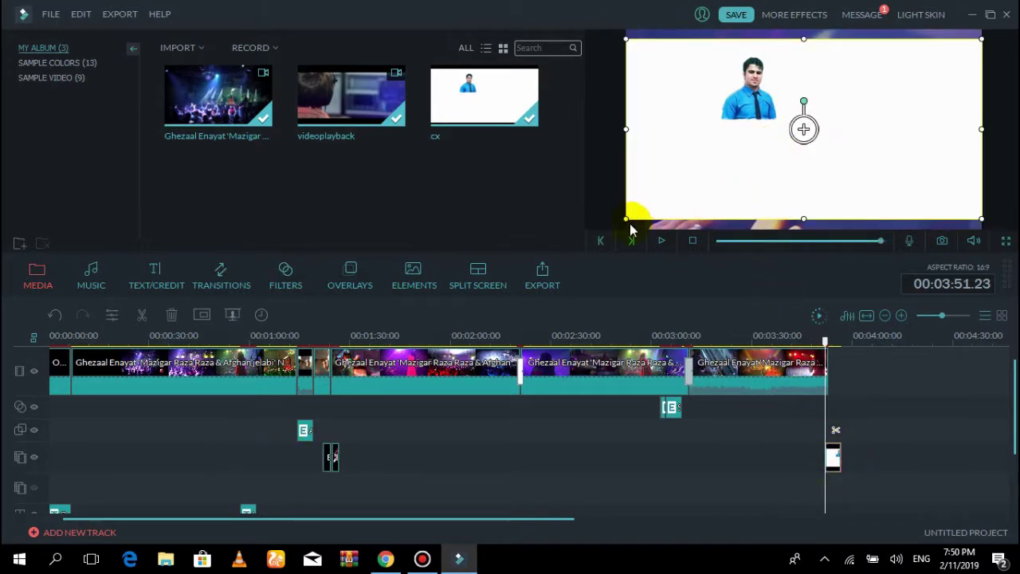
Shrink the cx overlay into the preview's top-right corner and trim its clip to about one second near 0:35
drag(626, 217, 888, 94)
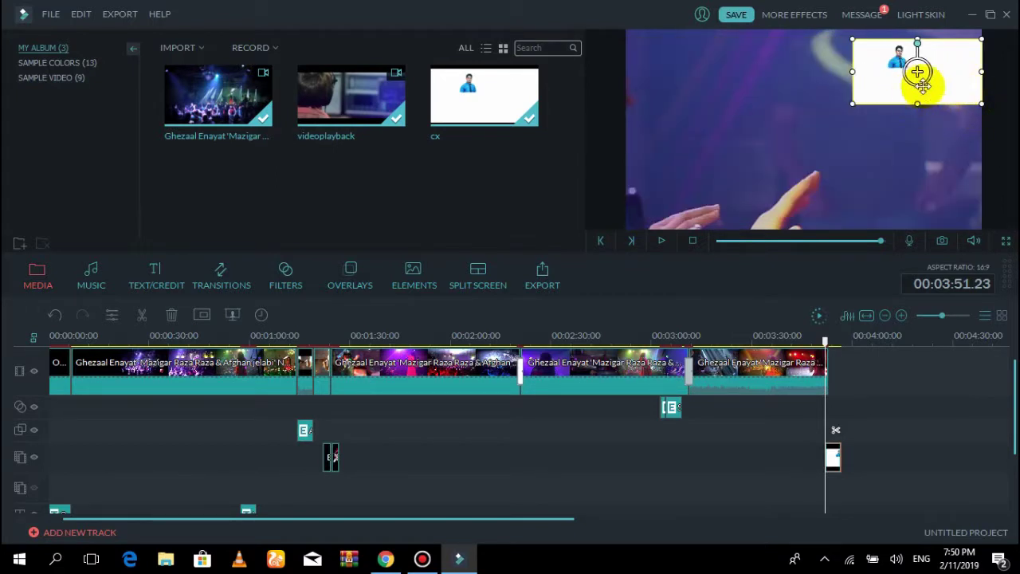
drag(918, 97, 961, 66)
click(836, 468)
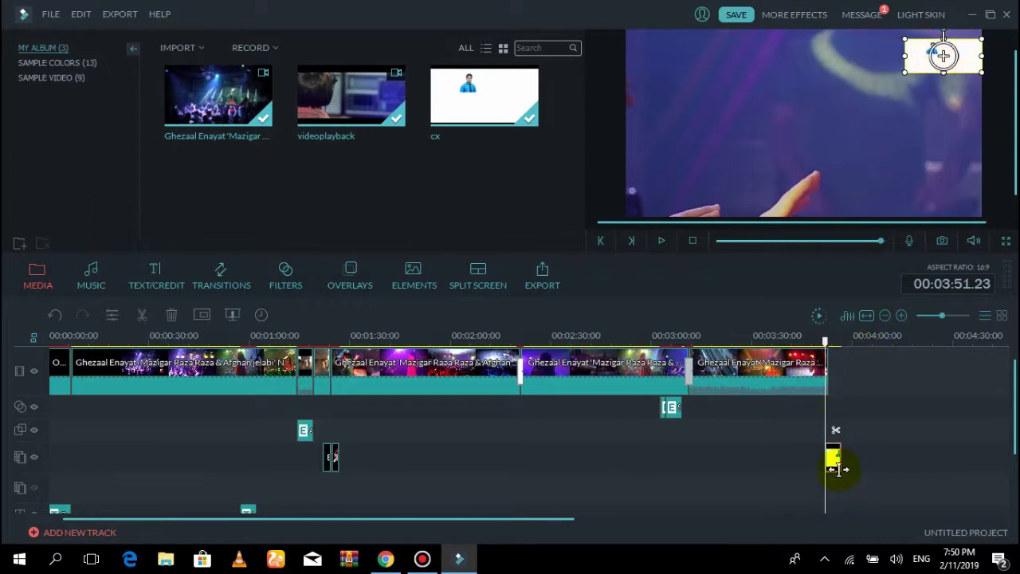
drag(833, 464, 167, 460)
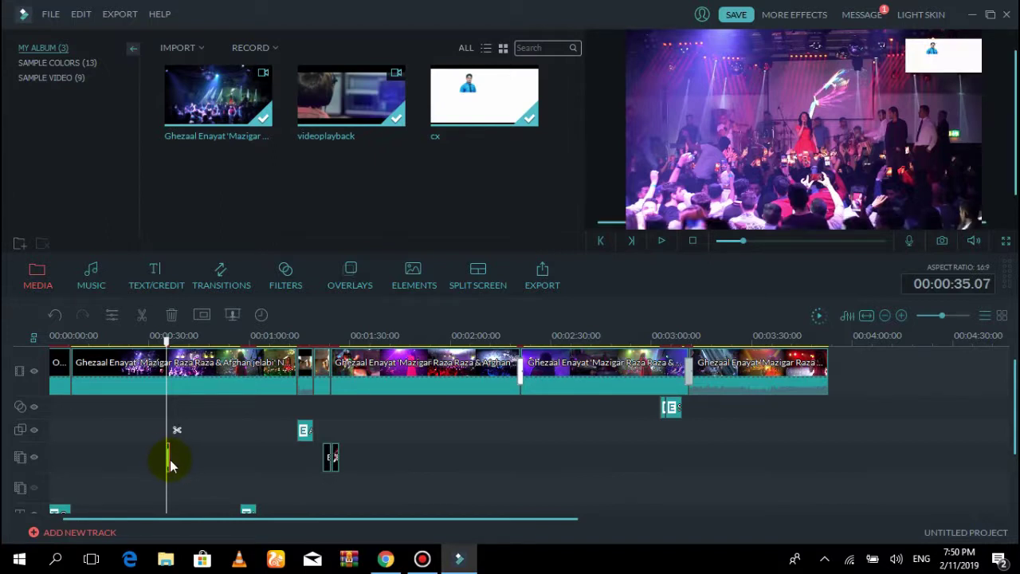
Give the cx overlay clip the Photo Spin 3 motion and preview it to 0:36.22
double_click(169, 459)
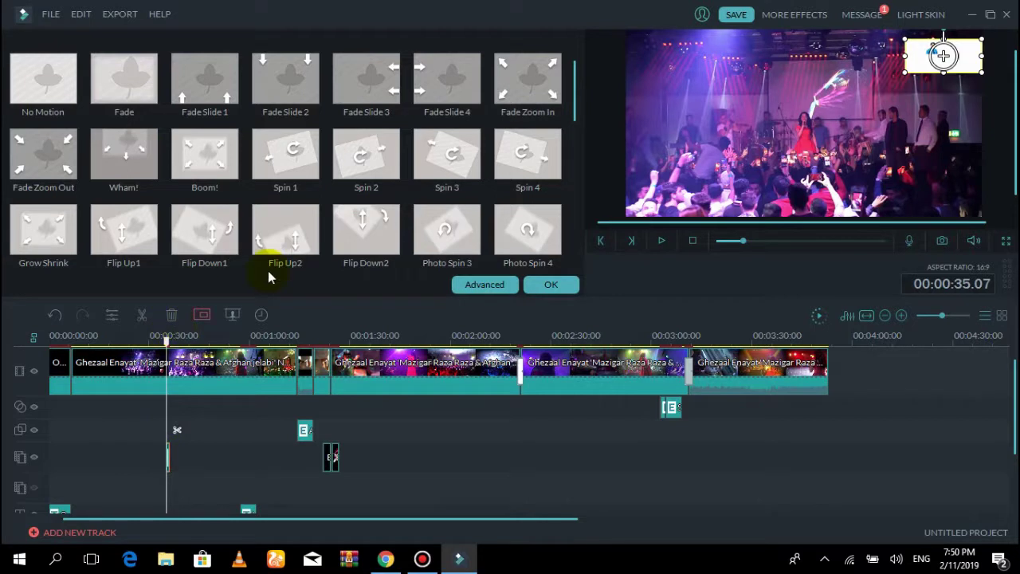
click(451, 230)
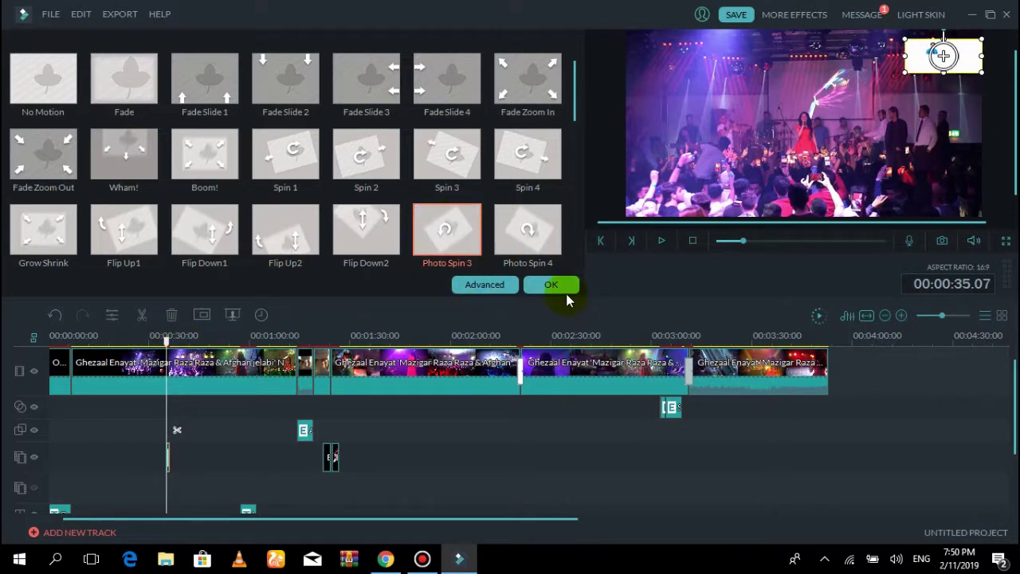
click(551, 285)
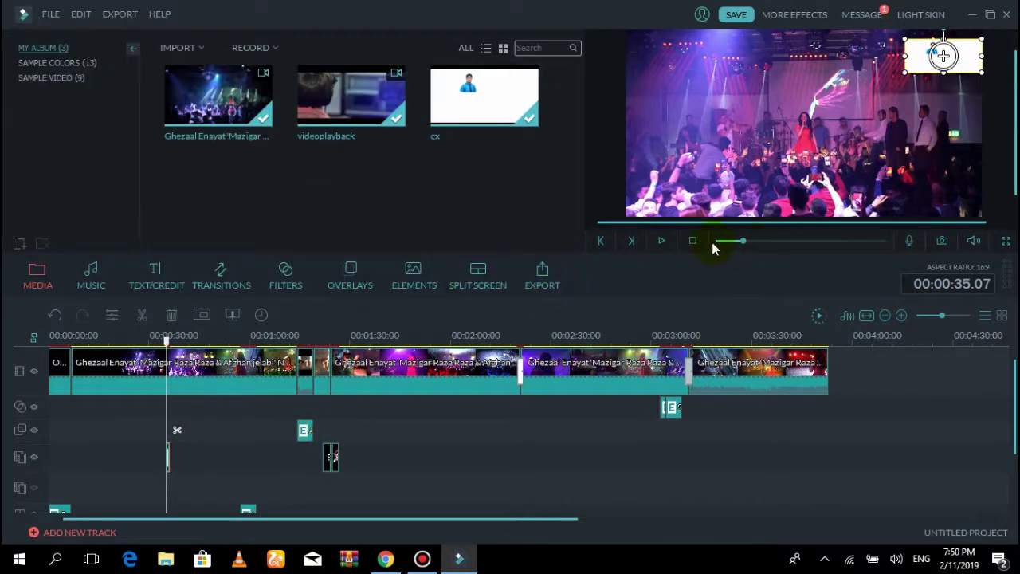
mouse_move(975, 239)
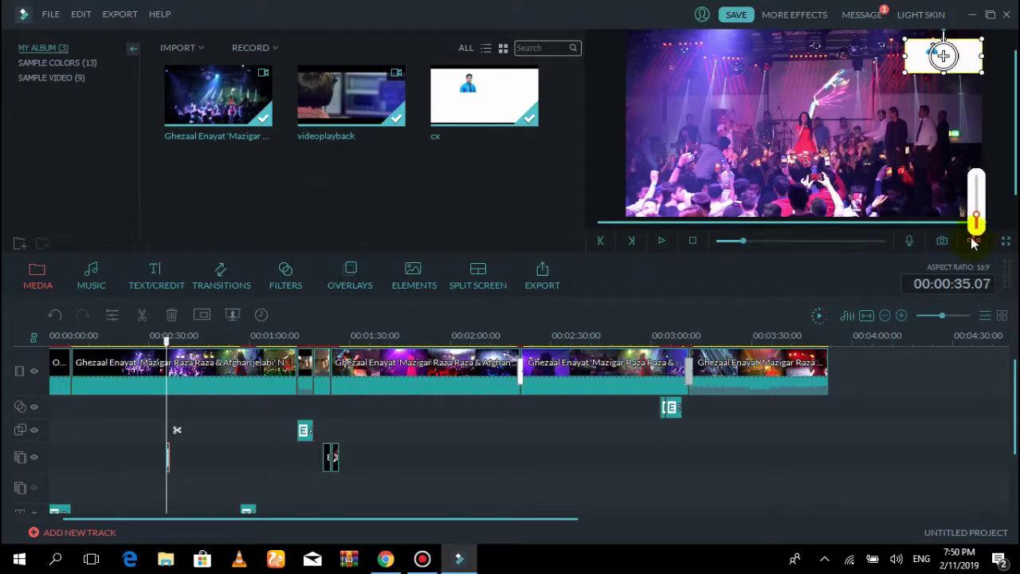
click(664, 242)
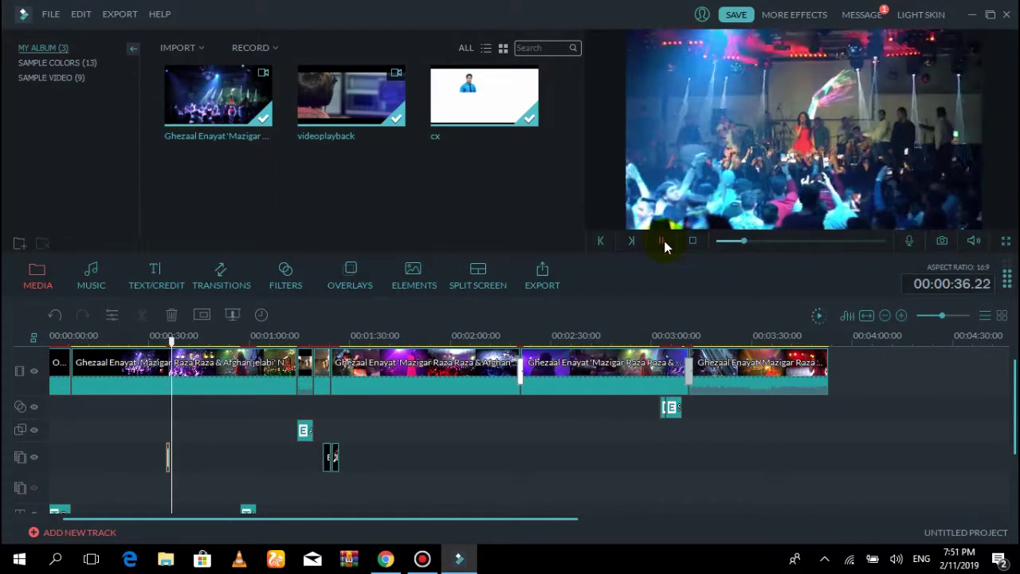
click(663, 242)
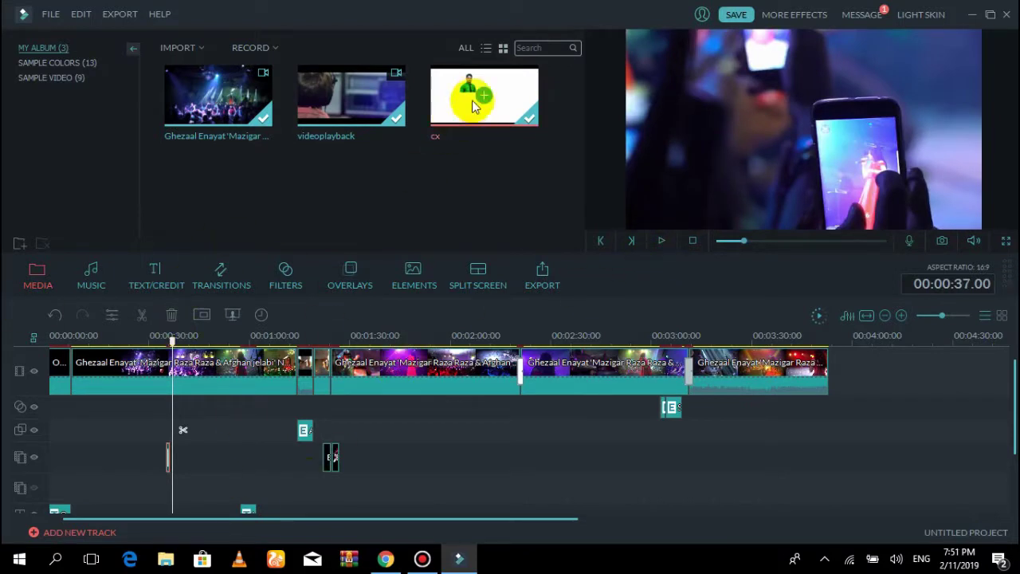
Delete the short spinning cx overlay clip from the picture-in-picture track
right_click(167, 459)
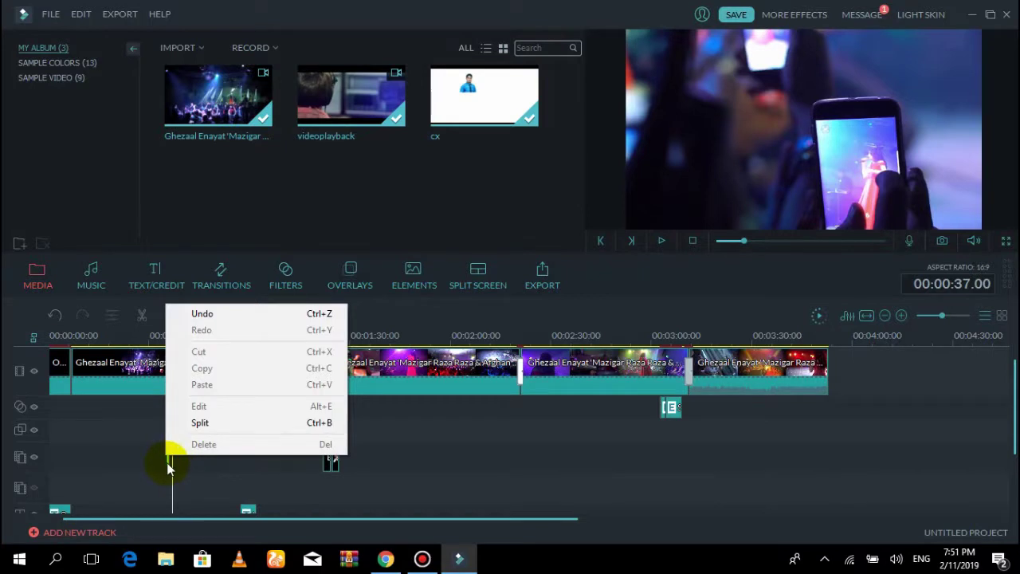
double_click(168, 469)
right_click(170, 467)
click(180, 464)
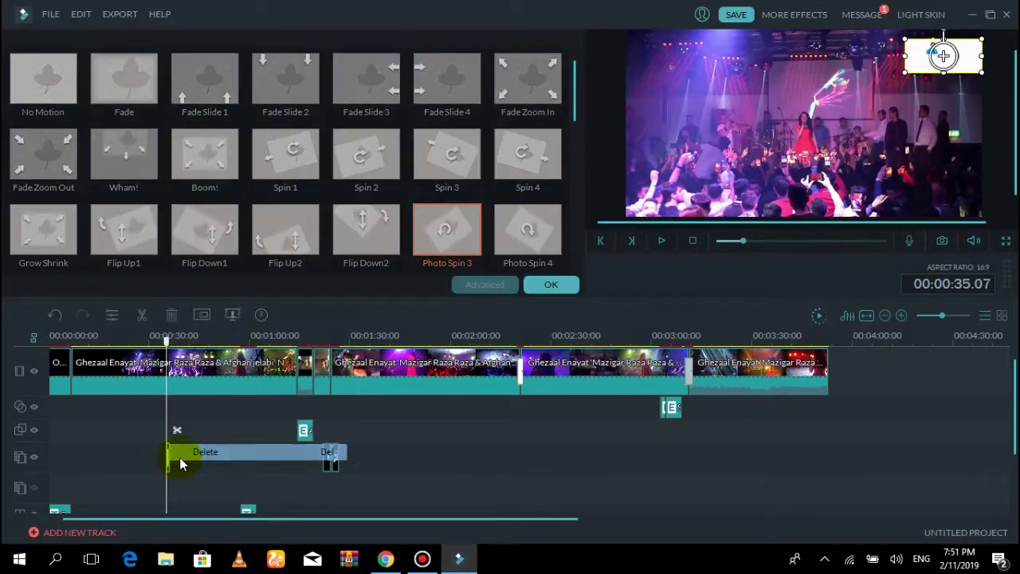
click(538, 286)
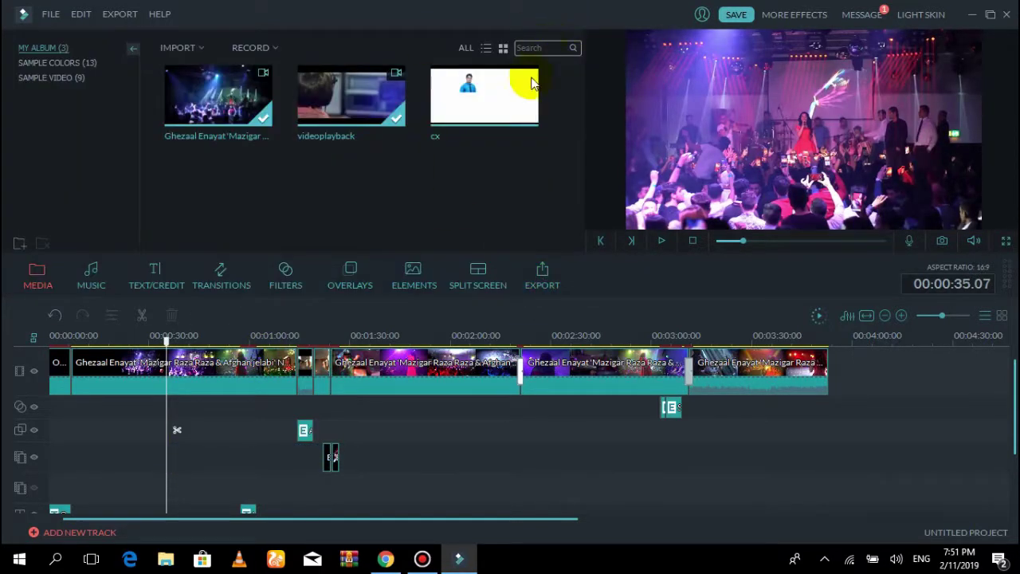
Apply cx to the picture-in-picture track again and extend the new clip to about 1:21
right_click(482, 104)
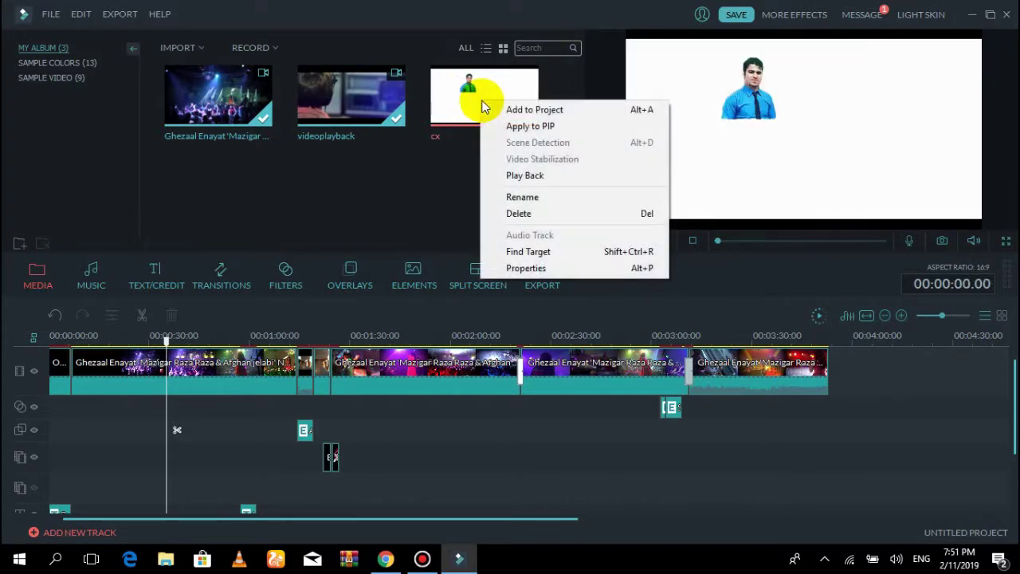
click(510, 127)
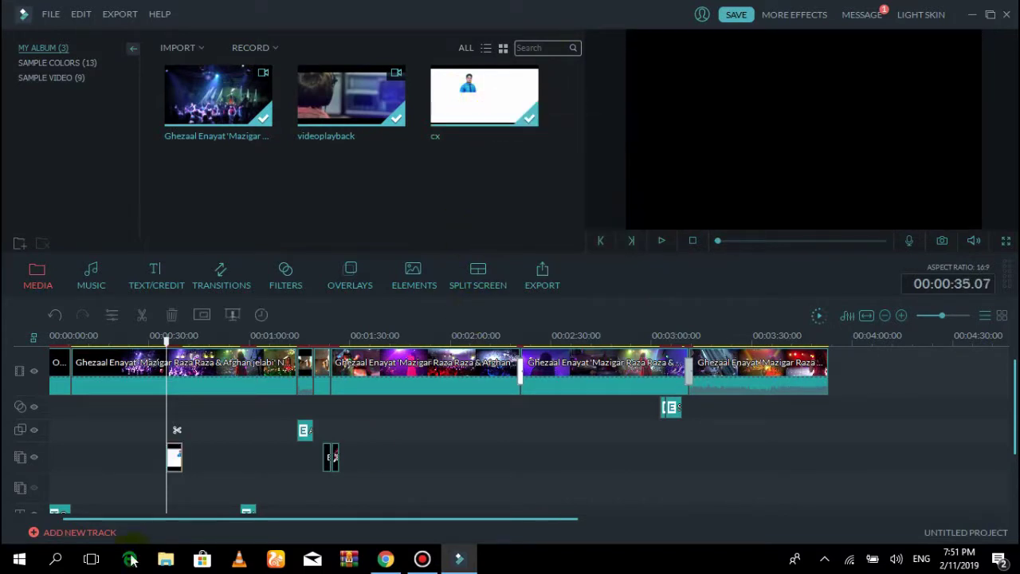
click(176, 459)
drag(177, 460, 426, 467)
click(230, 466)
Move the cx clip's start to about 0:07, shrink it to the top-right corner, and apply Spin 1
drag(160, 453, 73, 452)
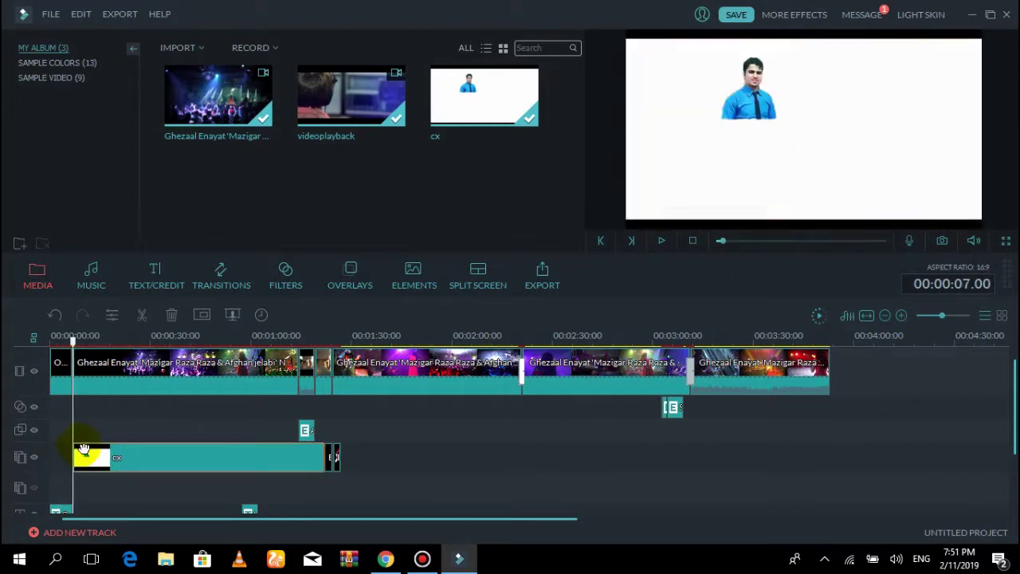
drag(632, 215, 908, 76)
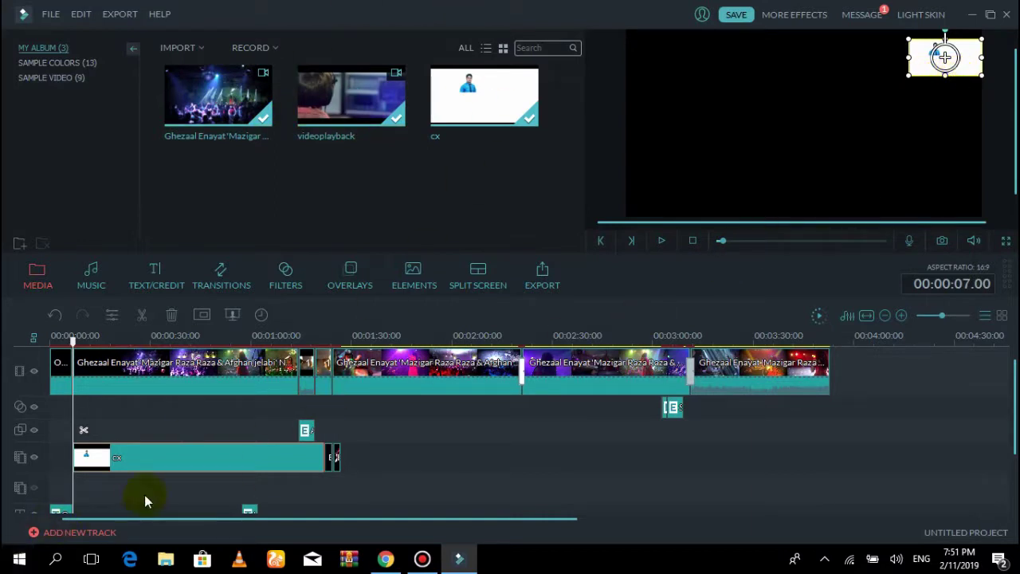
double_click(202, 469)
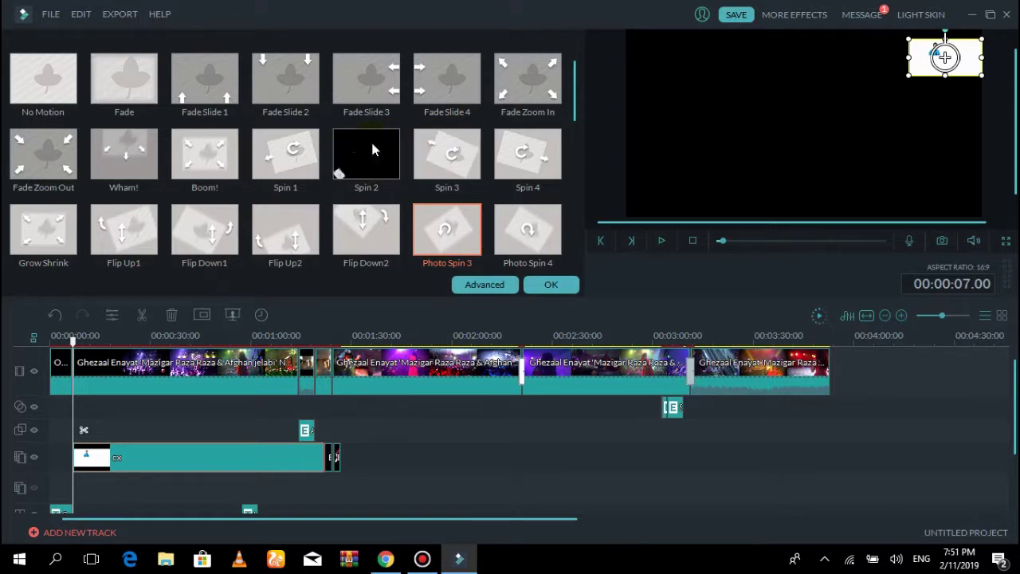
double_click(287, 155)
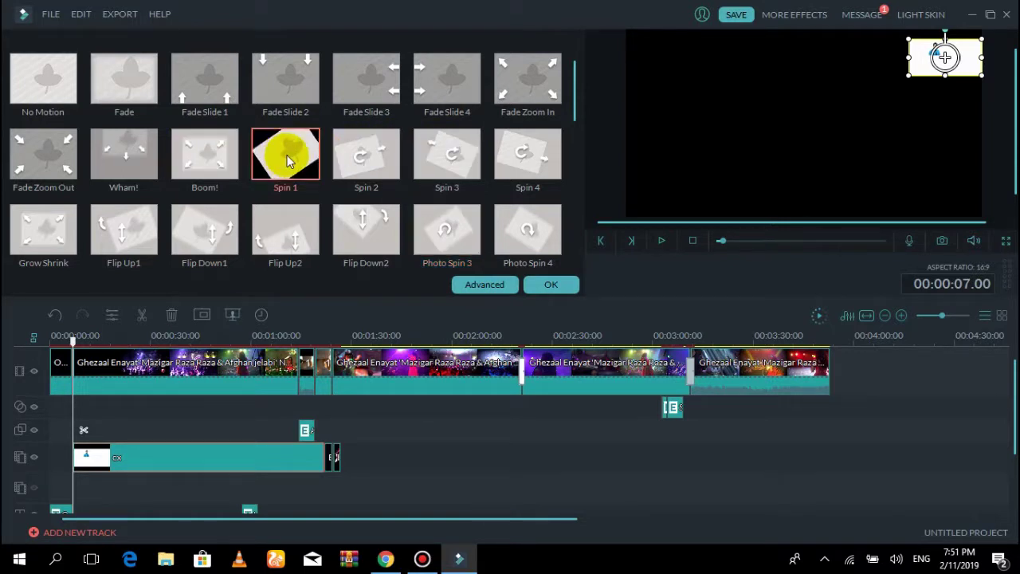
click(554, 286)
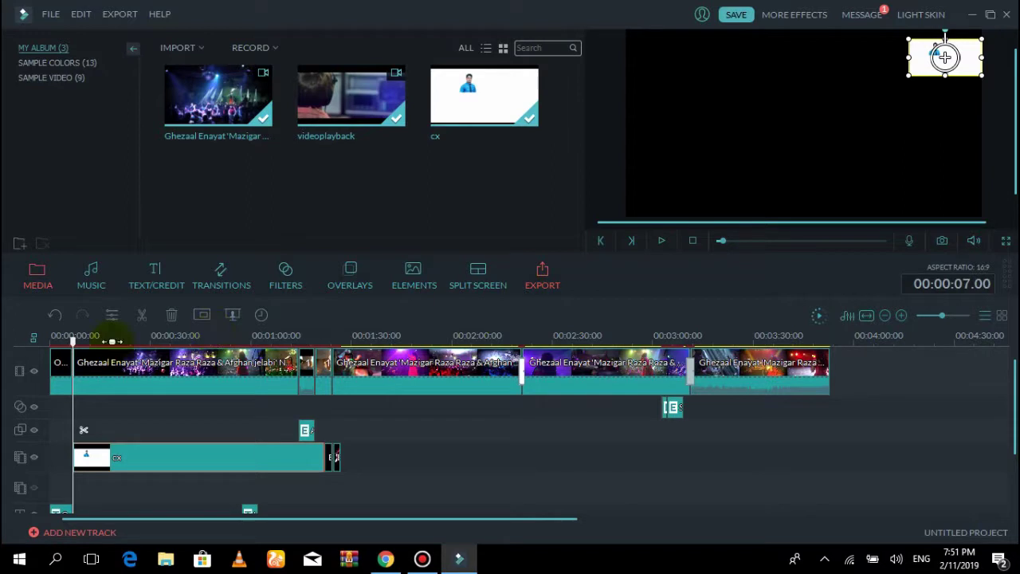
Play a short stretch near the start of the project, then step back three frames
mouse_move(65, 335)
mouse_down()
mouse_move(81, 336)
mouse_move(65, 336)
mouse_up()
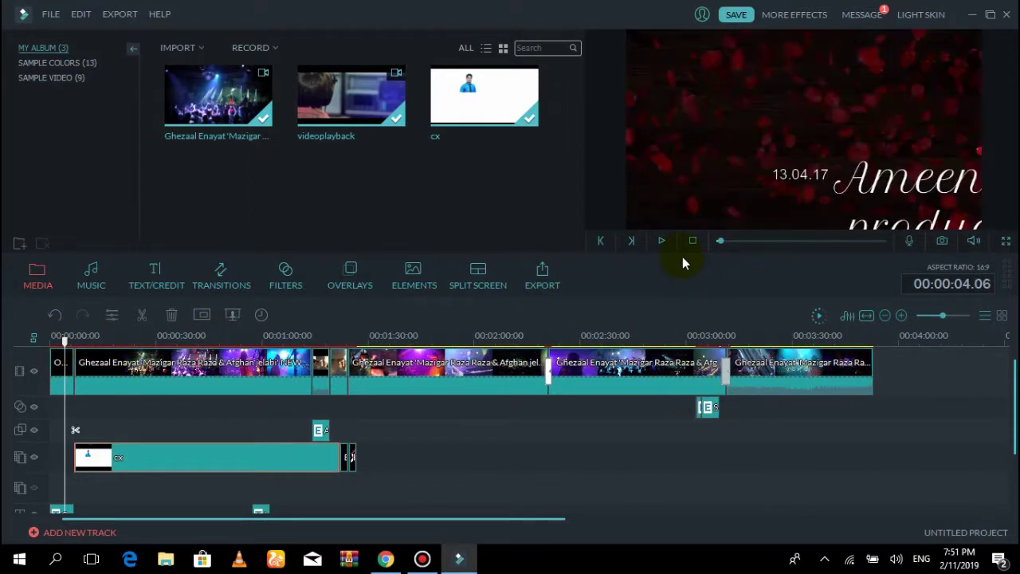
click(661, 241)
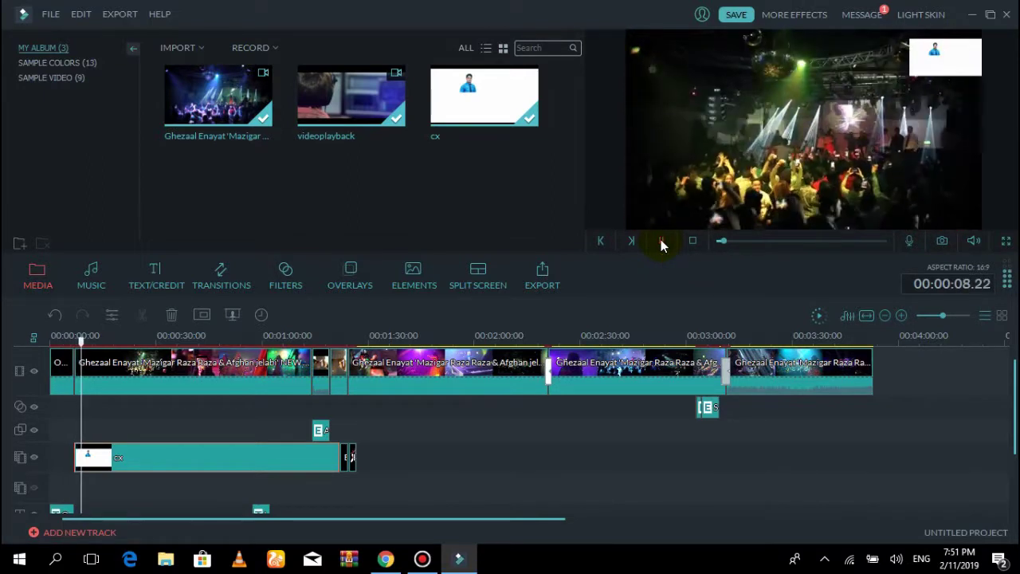
click(661, 241)
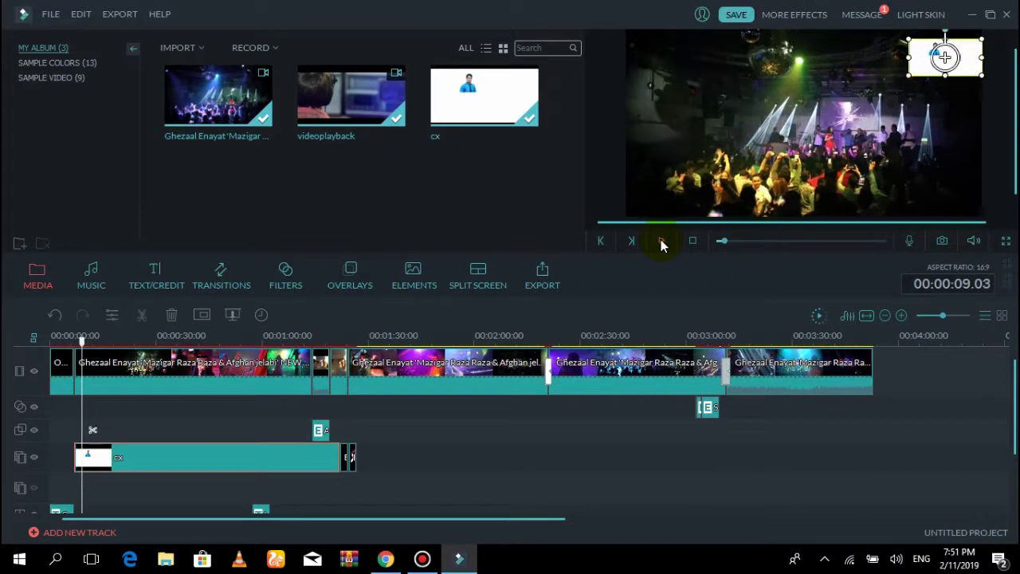
click(600, 240)
click(600, 241)
click(600, 240)
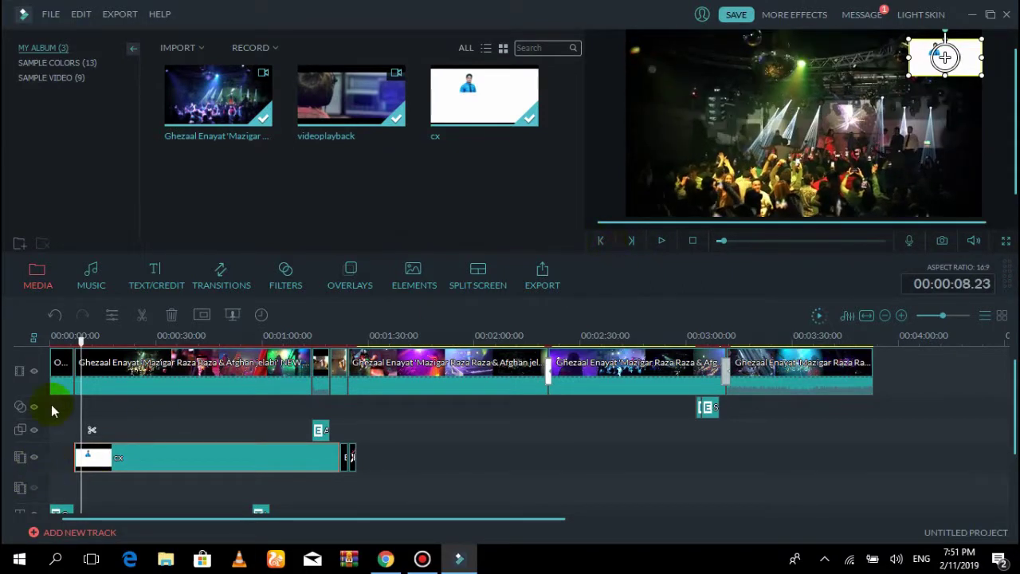
Return the playhead to 0:00 and play the project through to 00:00:09.05
scroll(80, 341, down, 2)
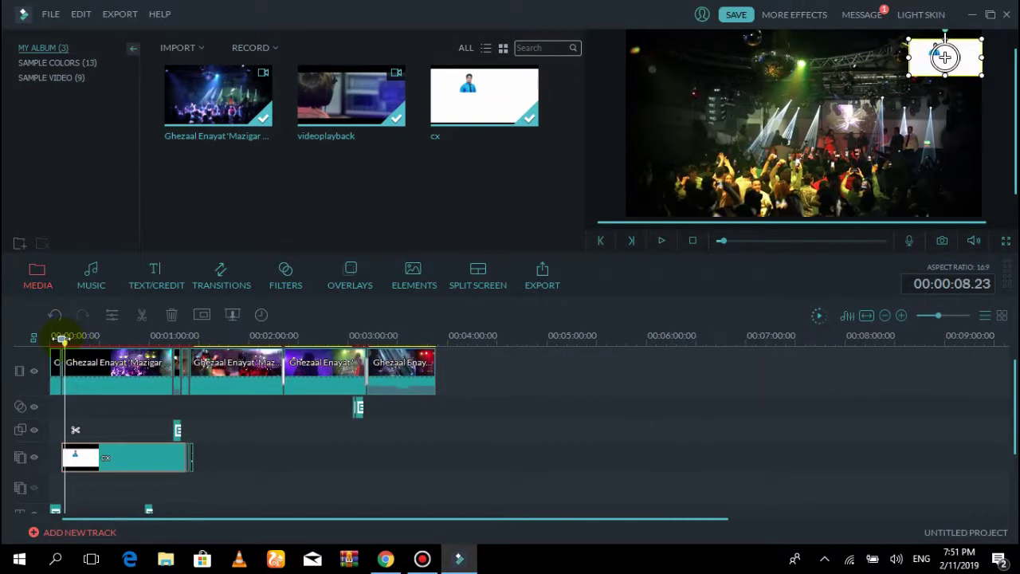
click(61, 345)
drag(53, 348, 44, 348)
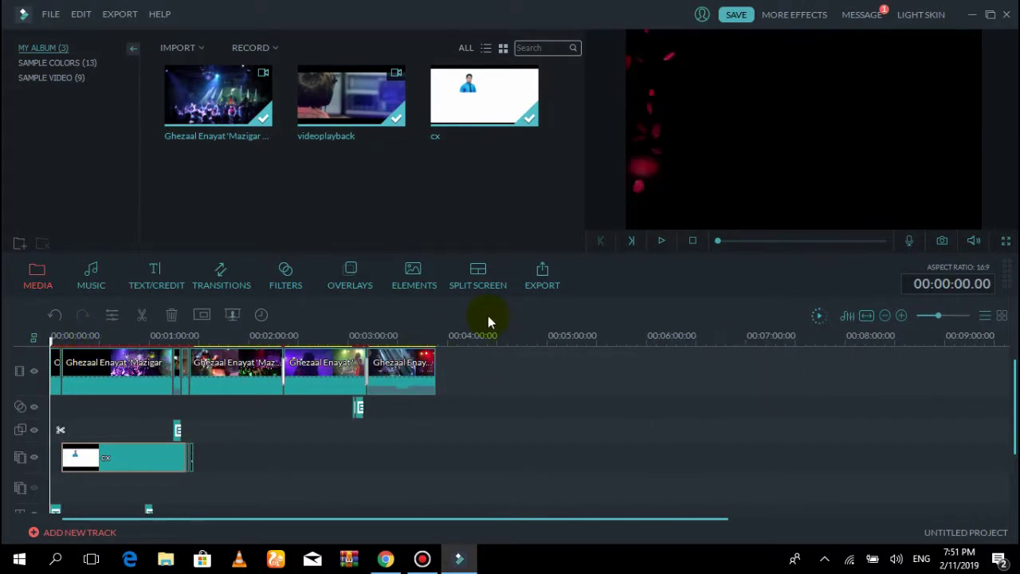
click(660, 241)
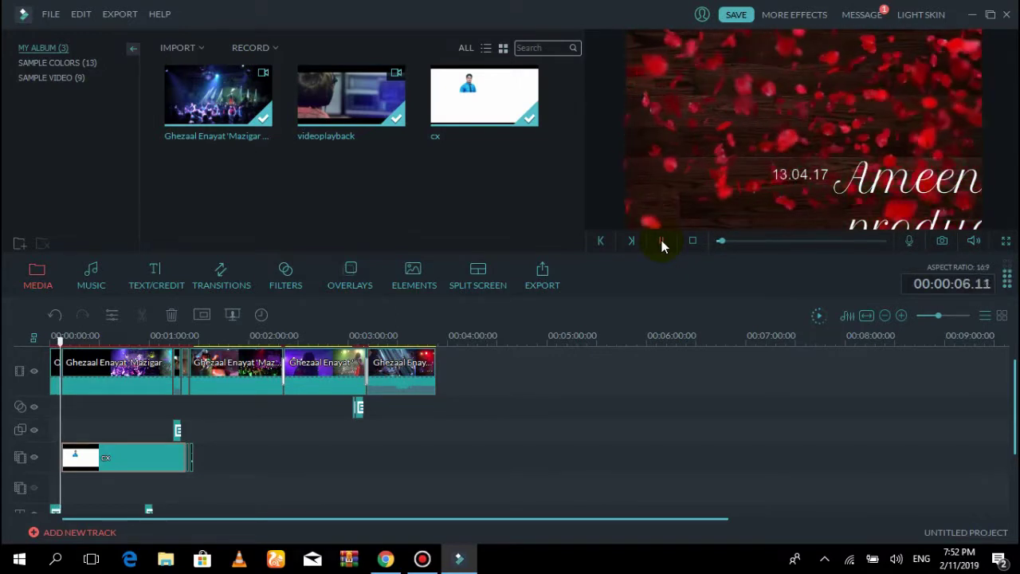
click(944, 58)
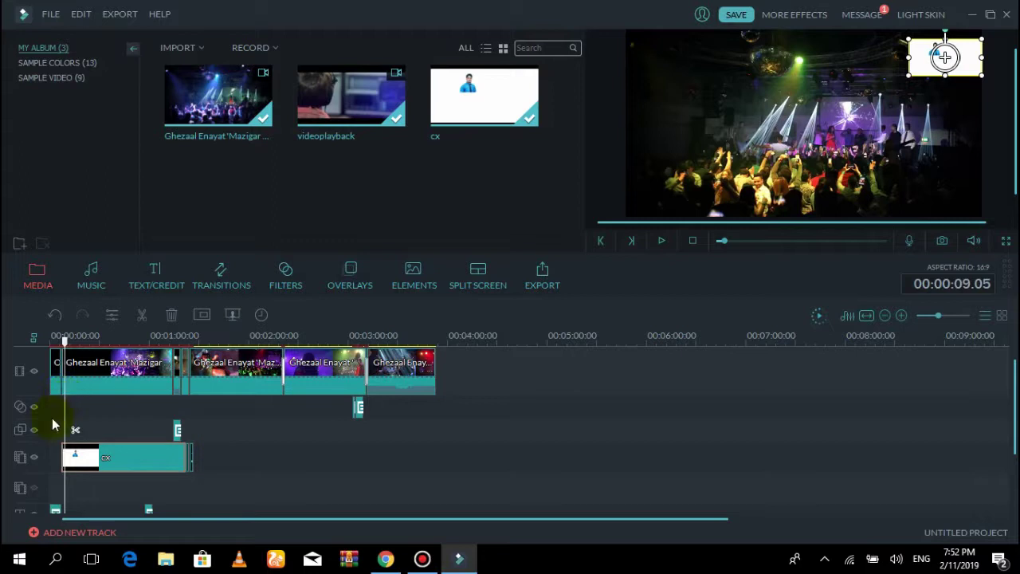
Hide the cx picture-in-picture track, then scroll the timeline down and back up to check the tracks
click(35, 459)
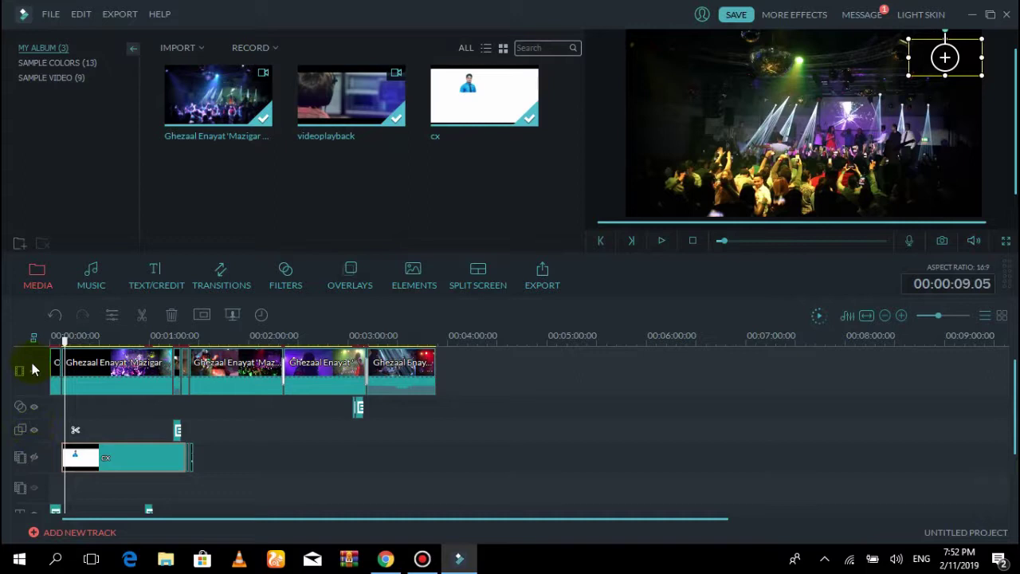
scroll(38, 391, down, 2)
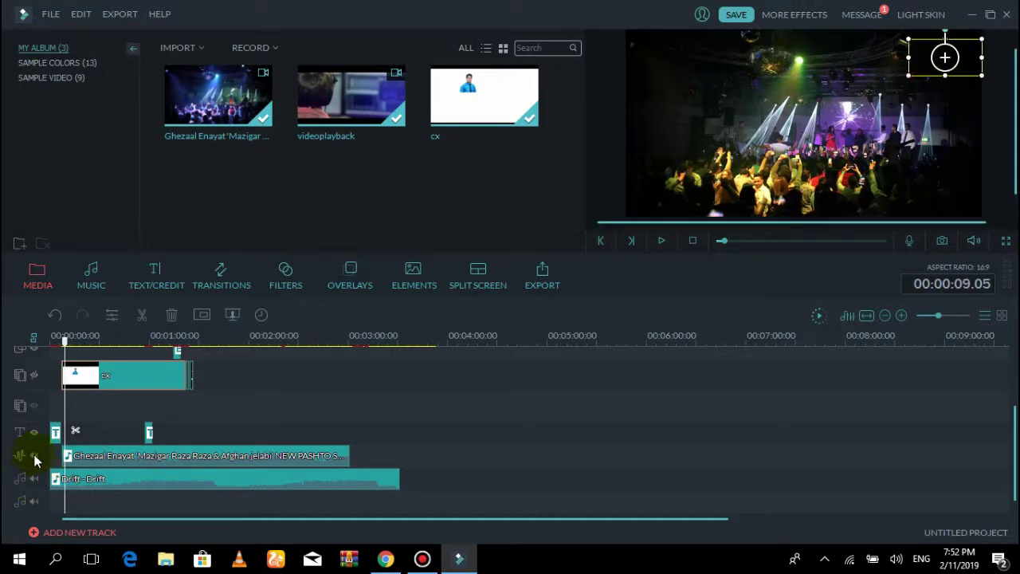
scroll(467, 379, up, 3)
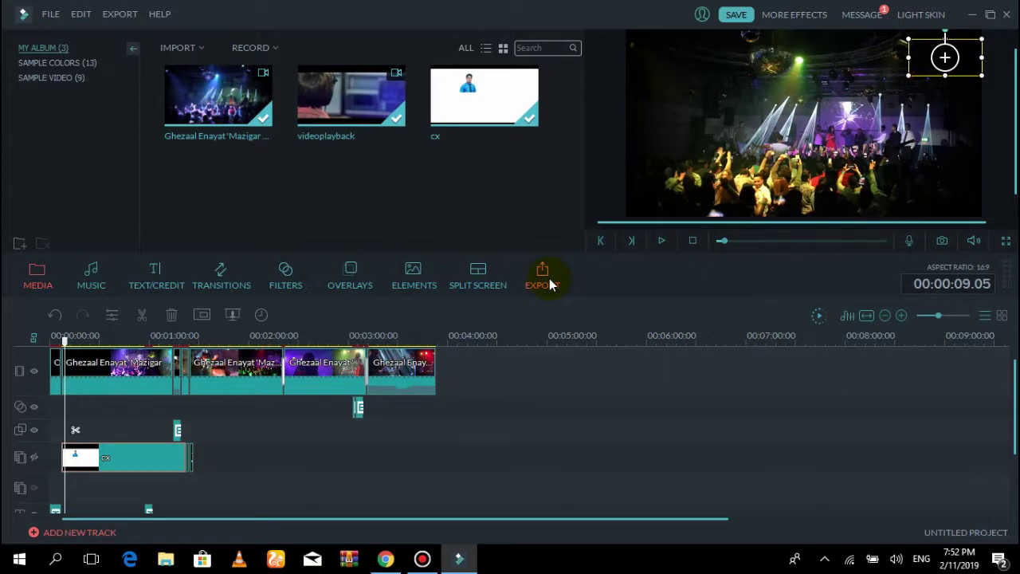
Start an MP4 video export and set its resolution to 1440 x 1080
click(125, 13)
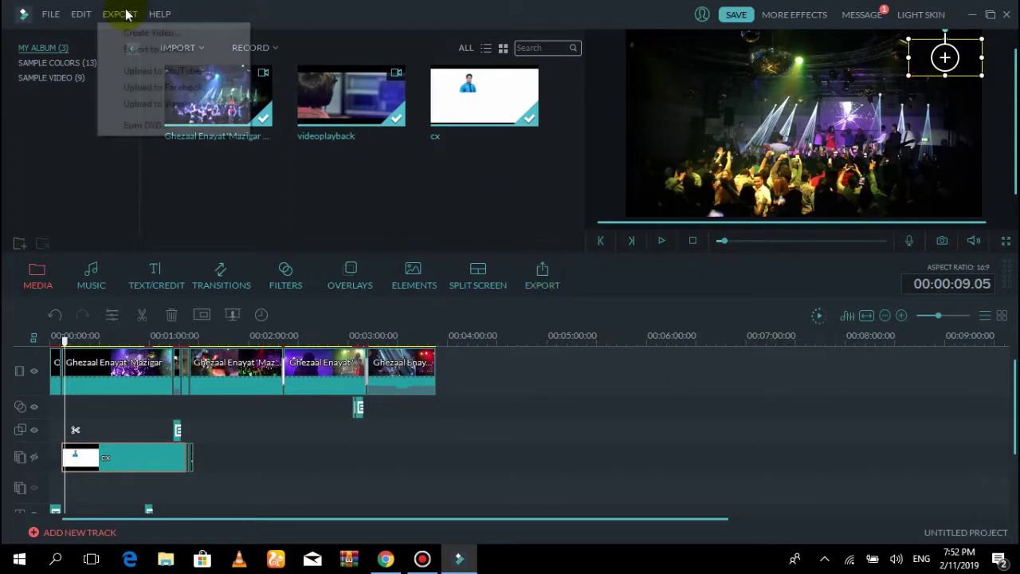
click(151, 33)
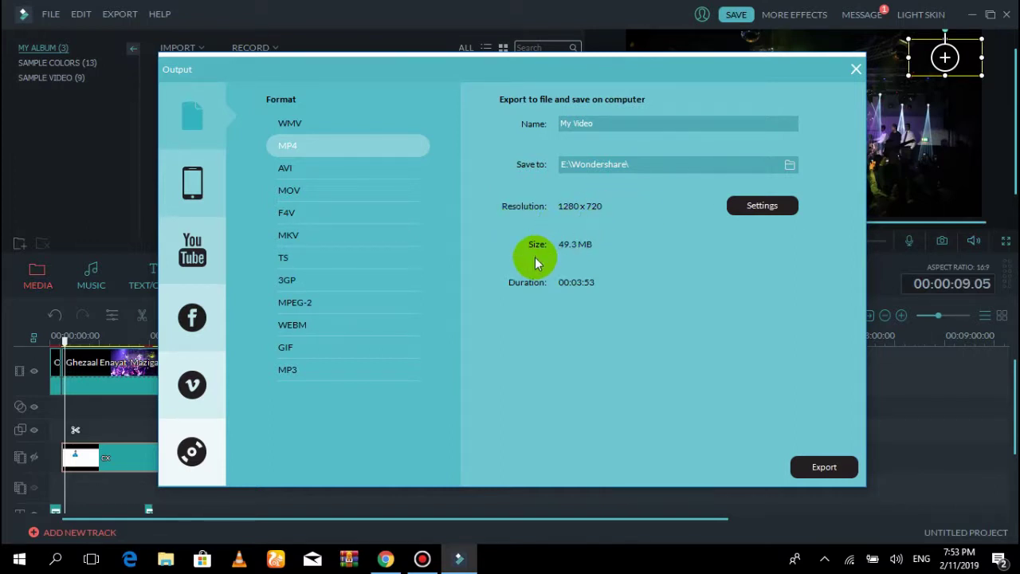
click(767, 206)
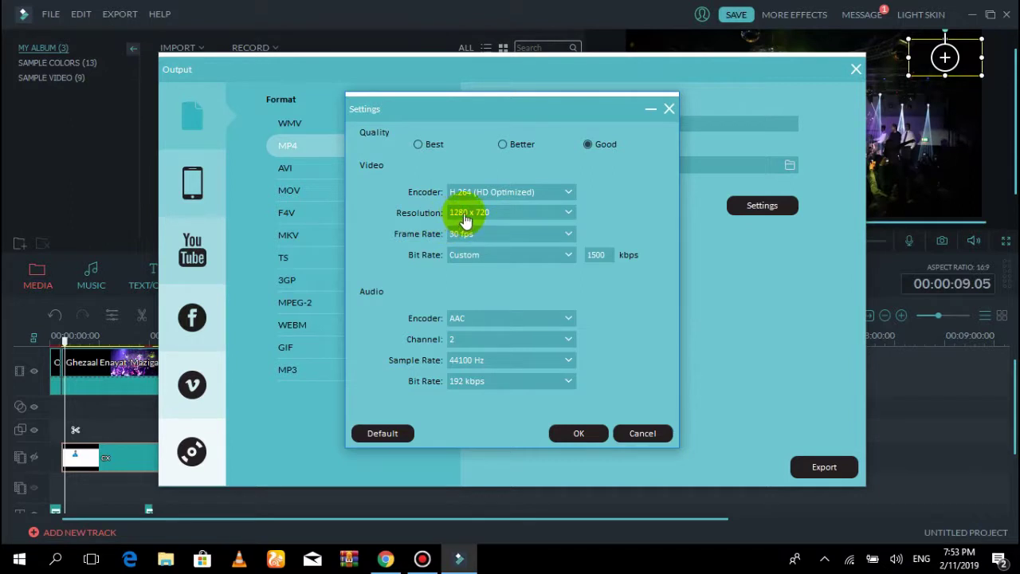
click(519, 217)
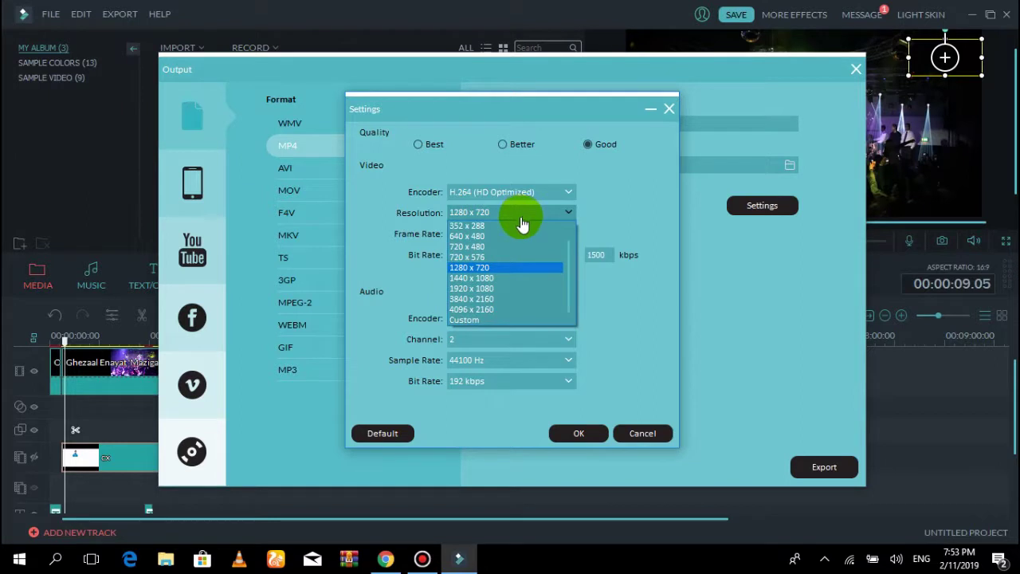
click(482, 278)
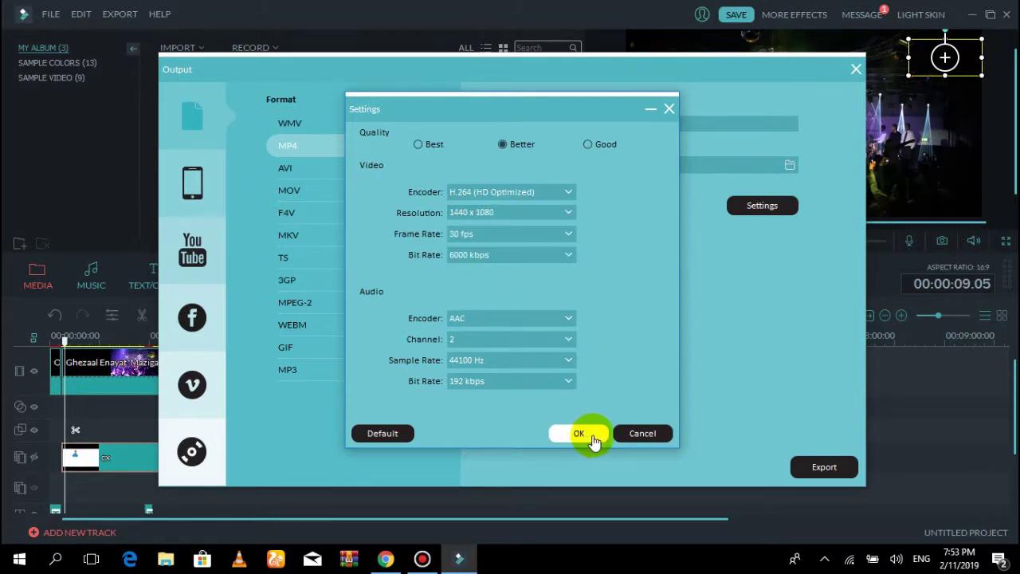
click(586, 438)
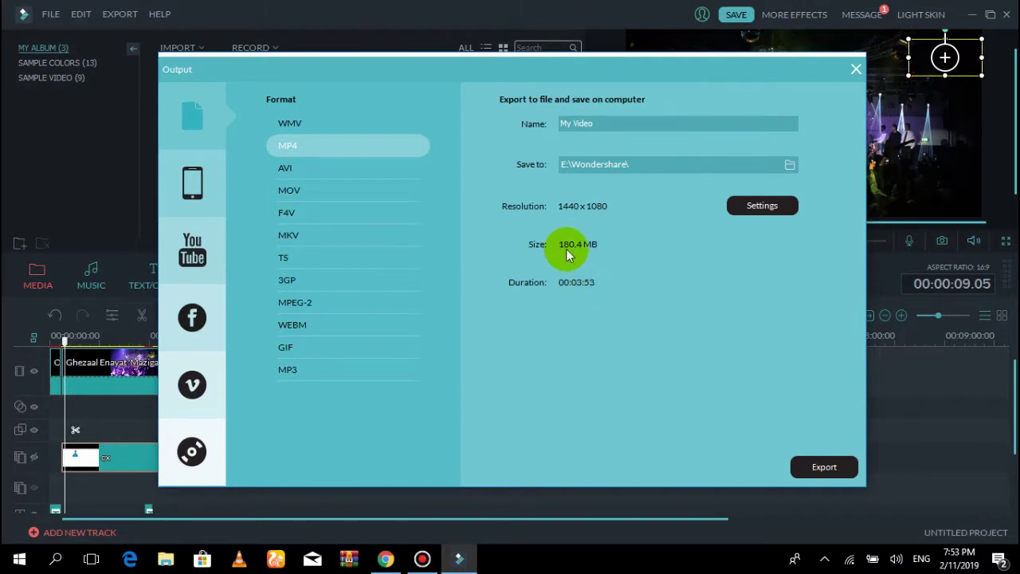
Change the MP4 export resolution to 1280 x 720
click(765, 205)
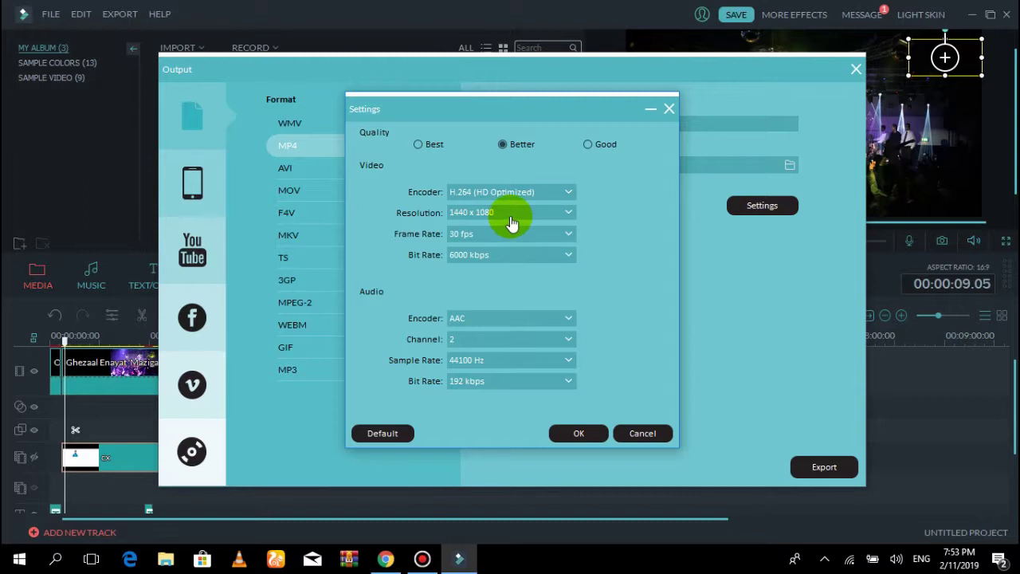
click(511, 216)
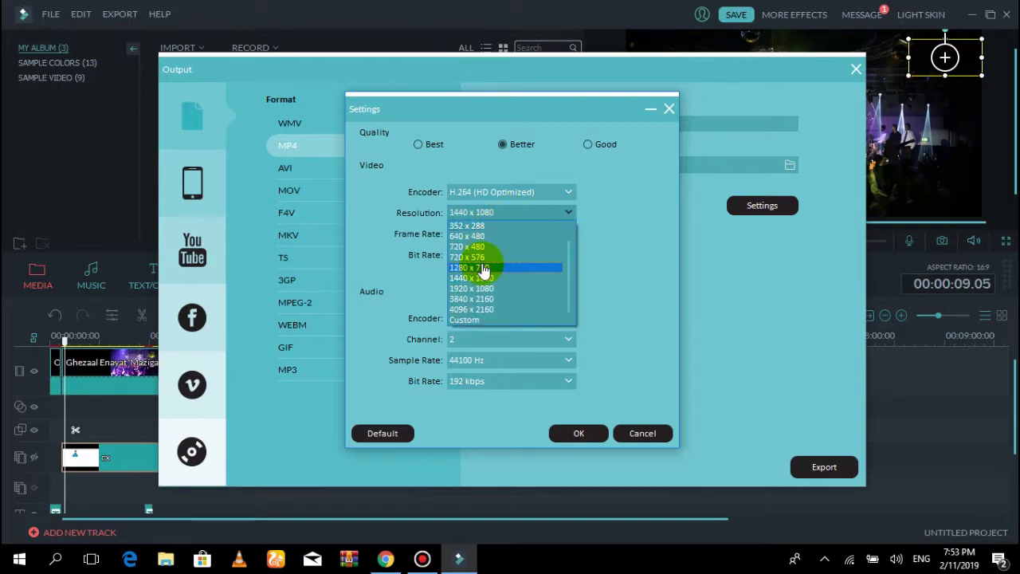
click(475, 267)
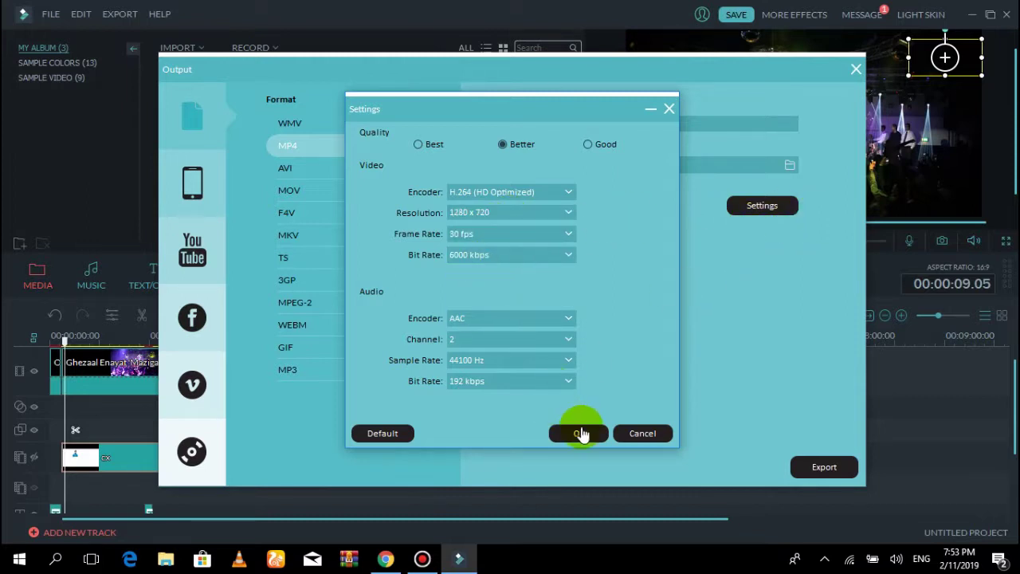
click(580, 433)
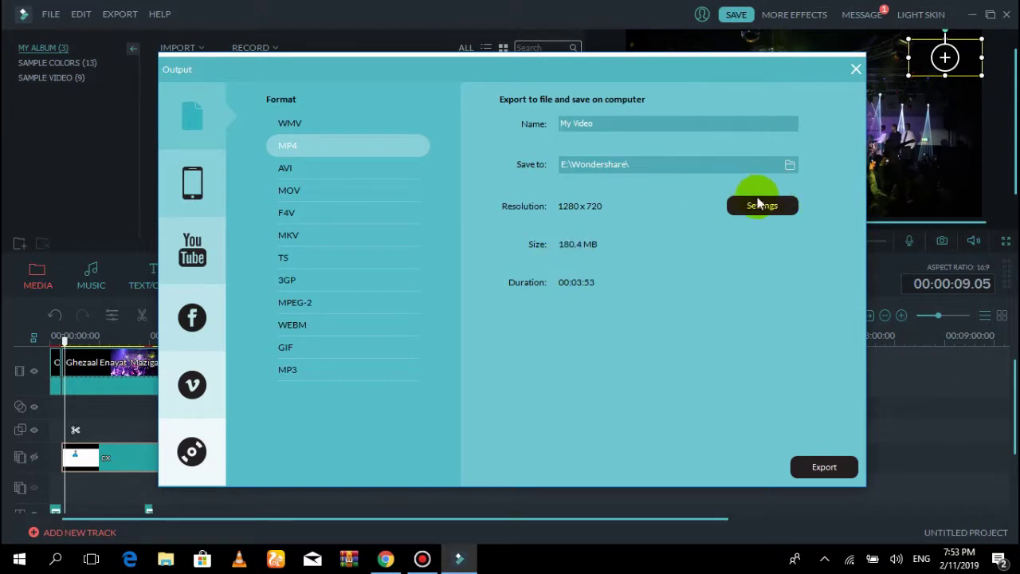
Change the MP4 export resolution to 720 x 480, giving an estimated 49.3 MB file
click(759, 205)
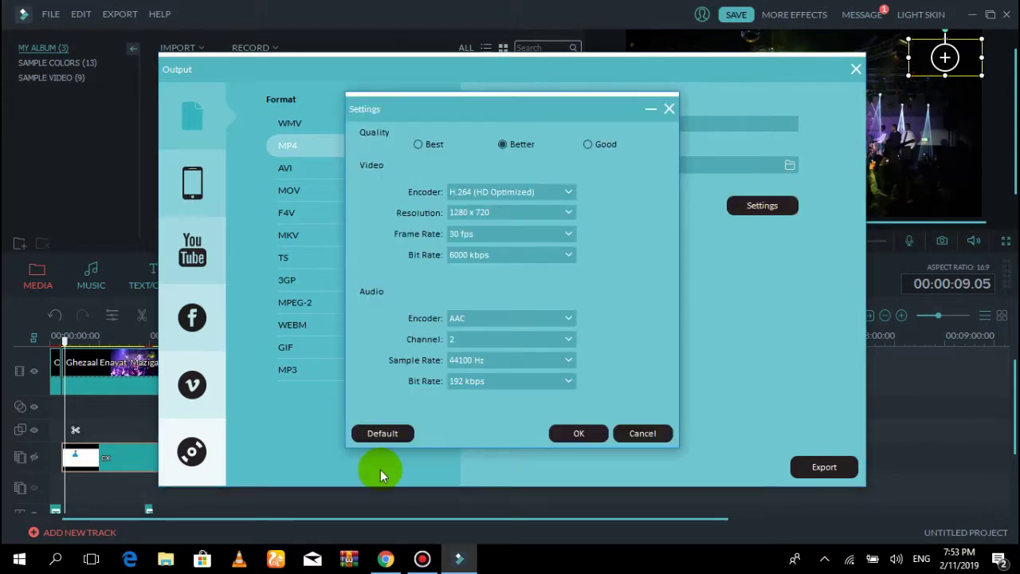
click(540, 221)
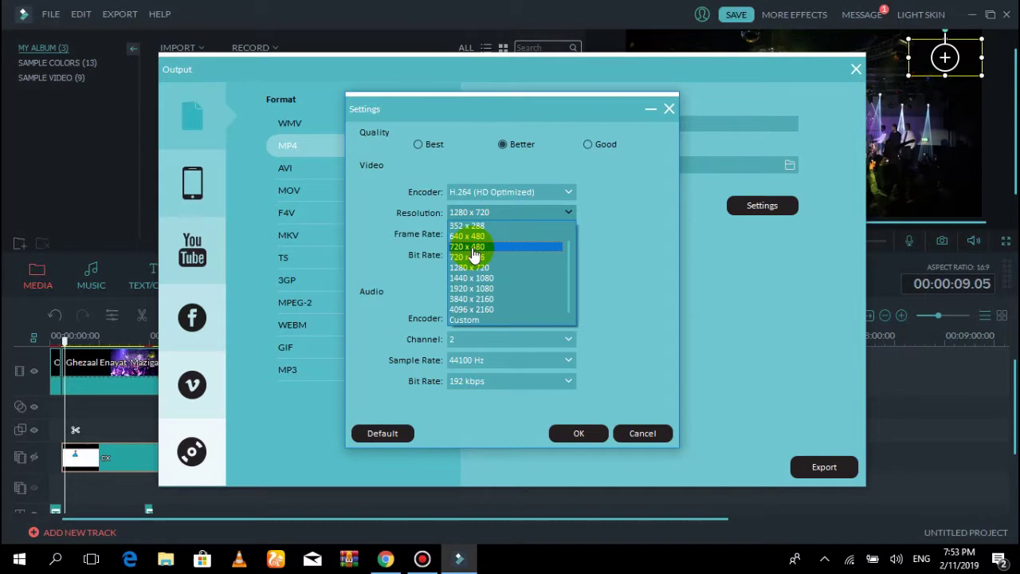
click(478, 244)
click(576, 438)
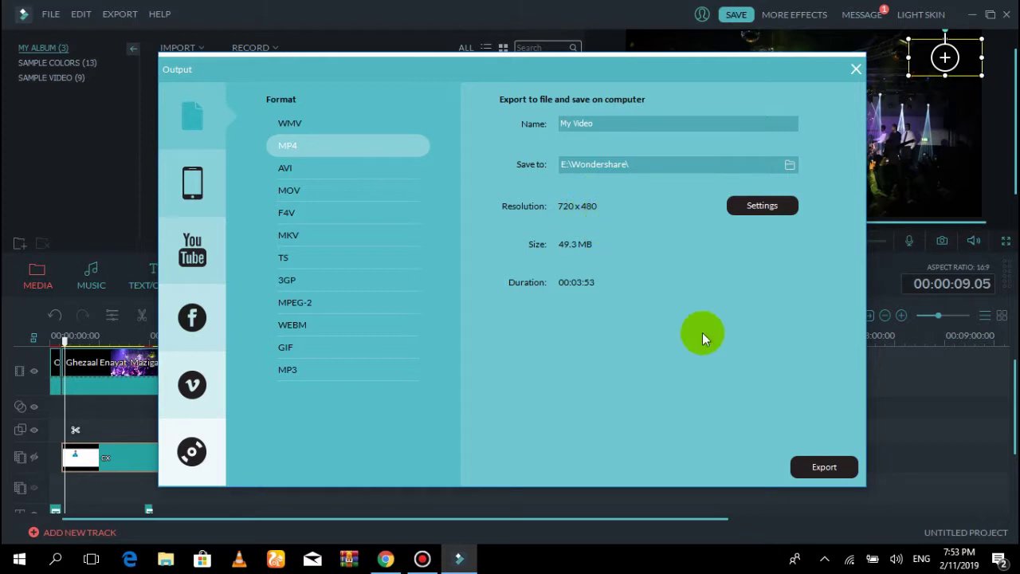
Export the 720x480 MP4 and open the Wondershare folder containing My Video10
click(826, 468)
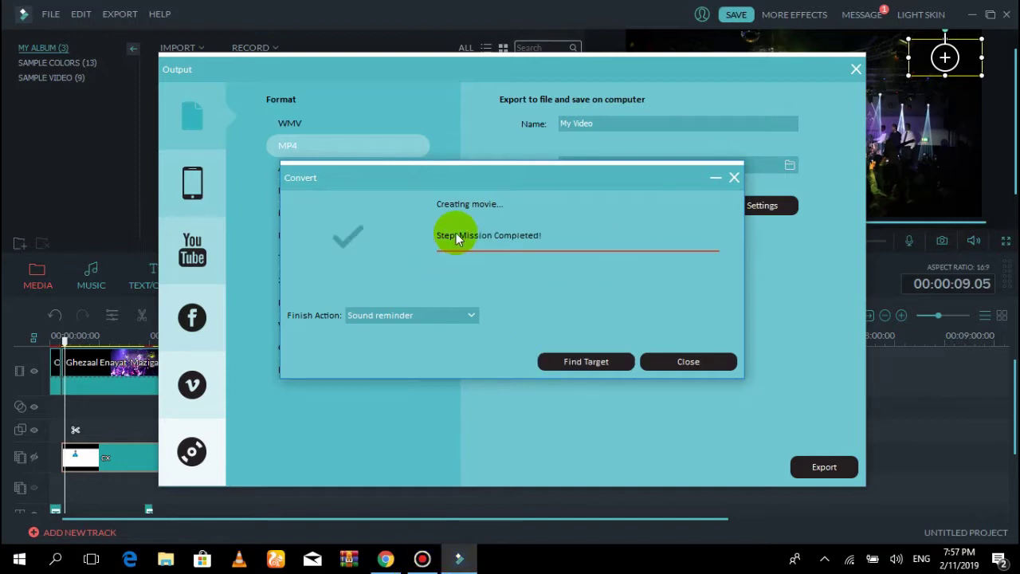
click(577, 360)
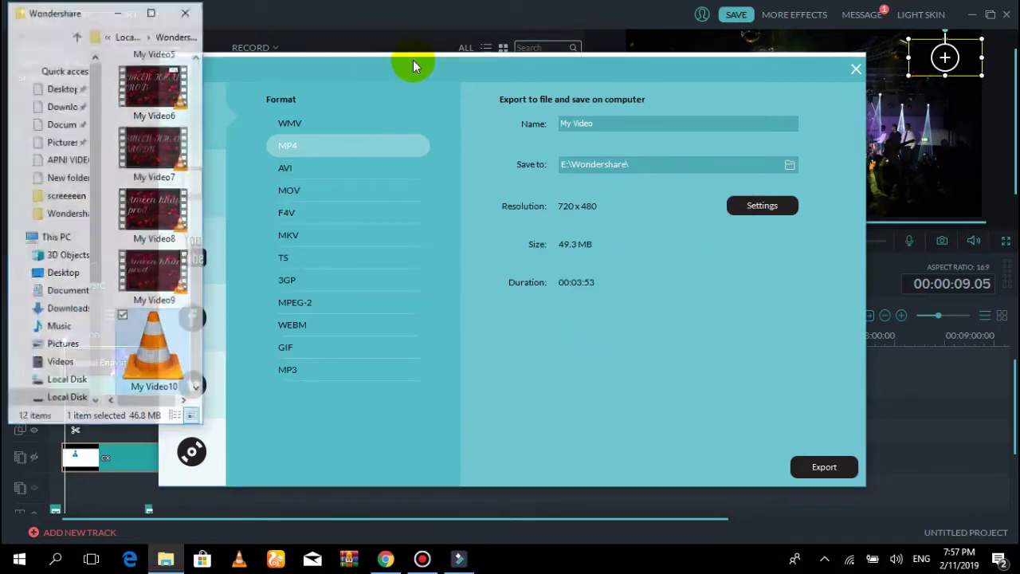
Maximize the folder to check My Video10 is a 3:53 MP4, then close it
click(153, 13)
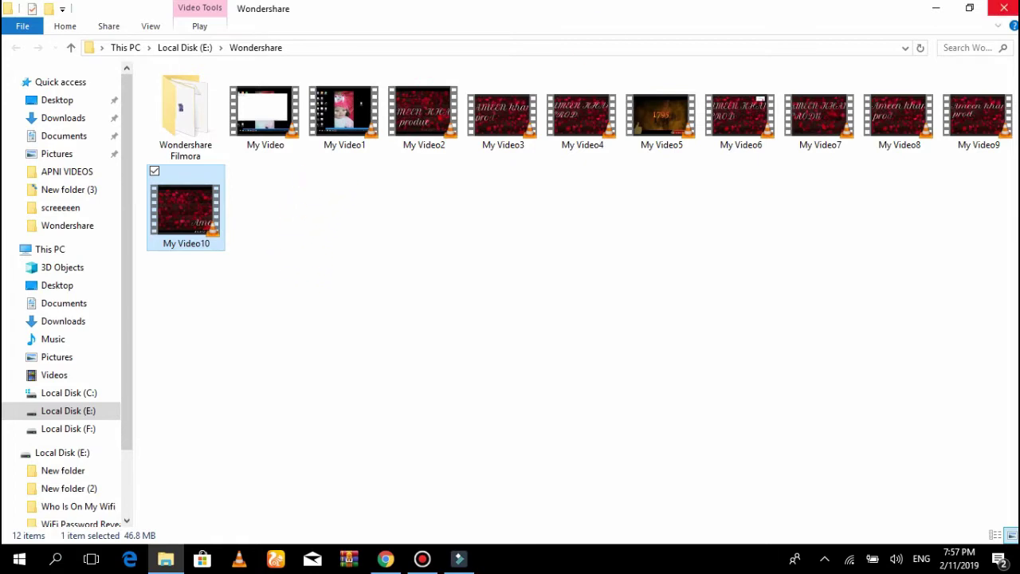
click(1006, 9)
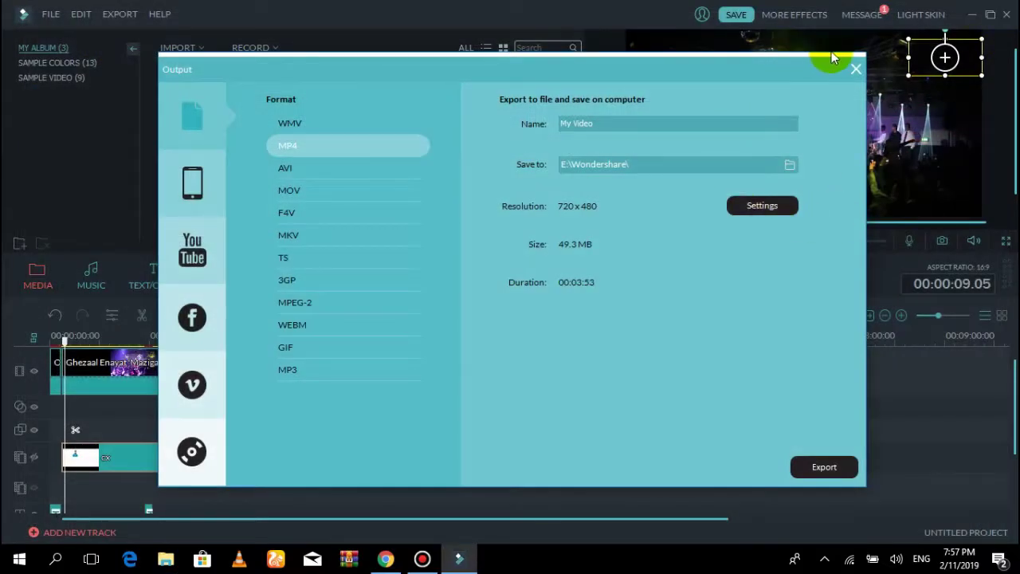
Close the Output window and quit Filmora without saving project changes
click(855, 71)
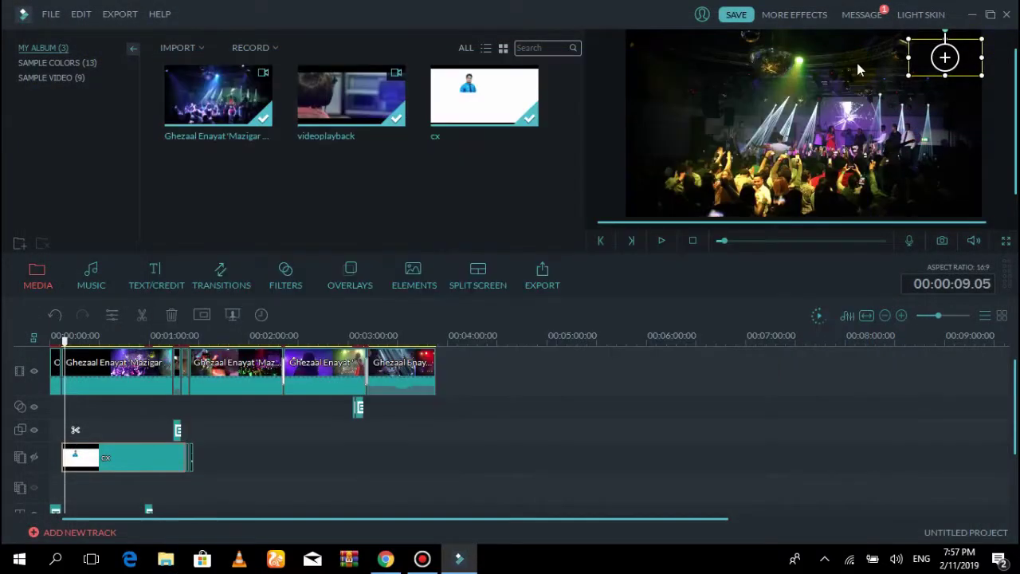
click(1009, 16)
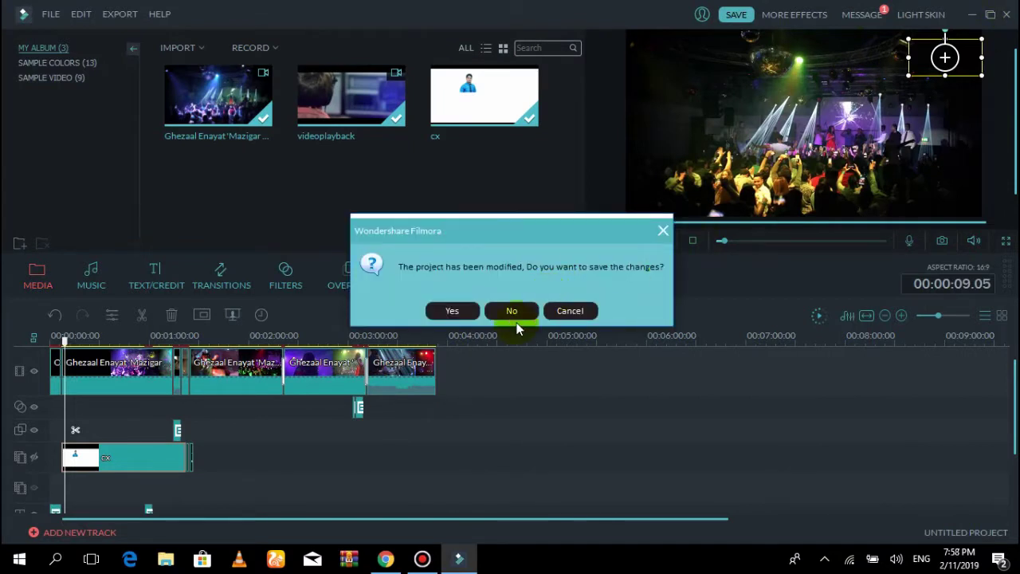
click(516, 315)
click(1008, 18)
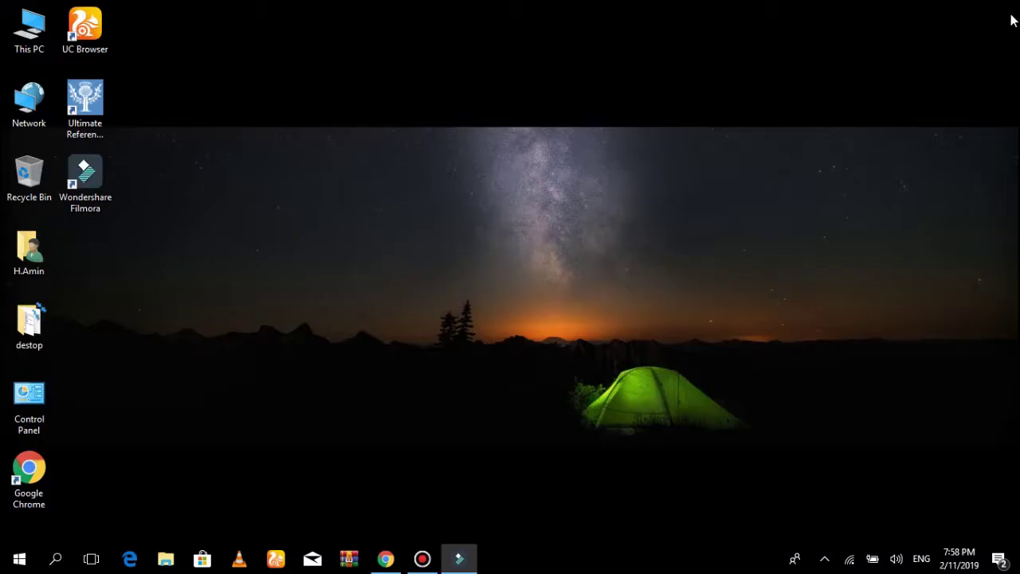